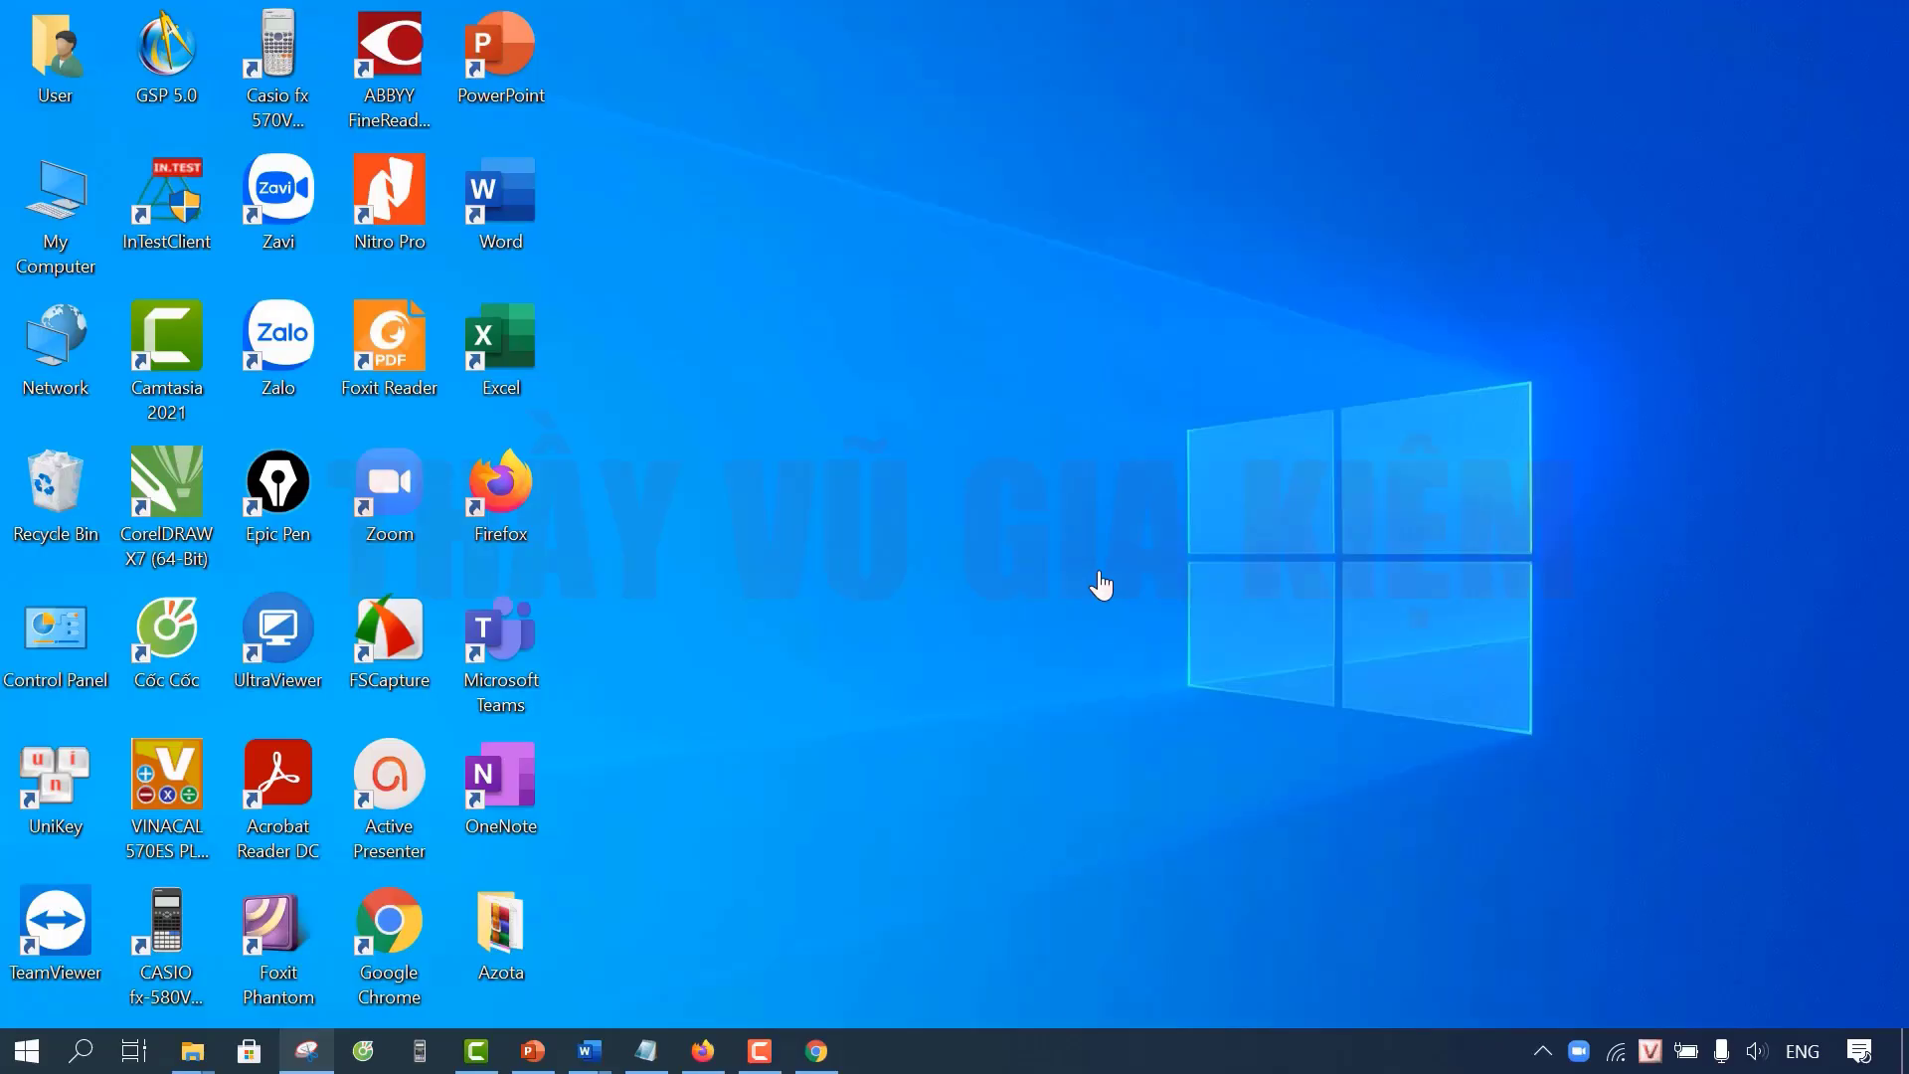
# Step: Open Chrome and load the shared Google Drive link for Word va bien soan.dotm
pyautogui.click(835, 1057)
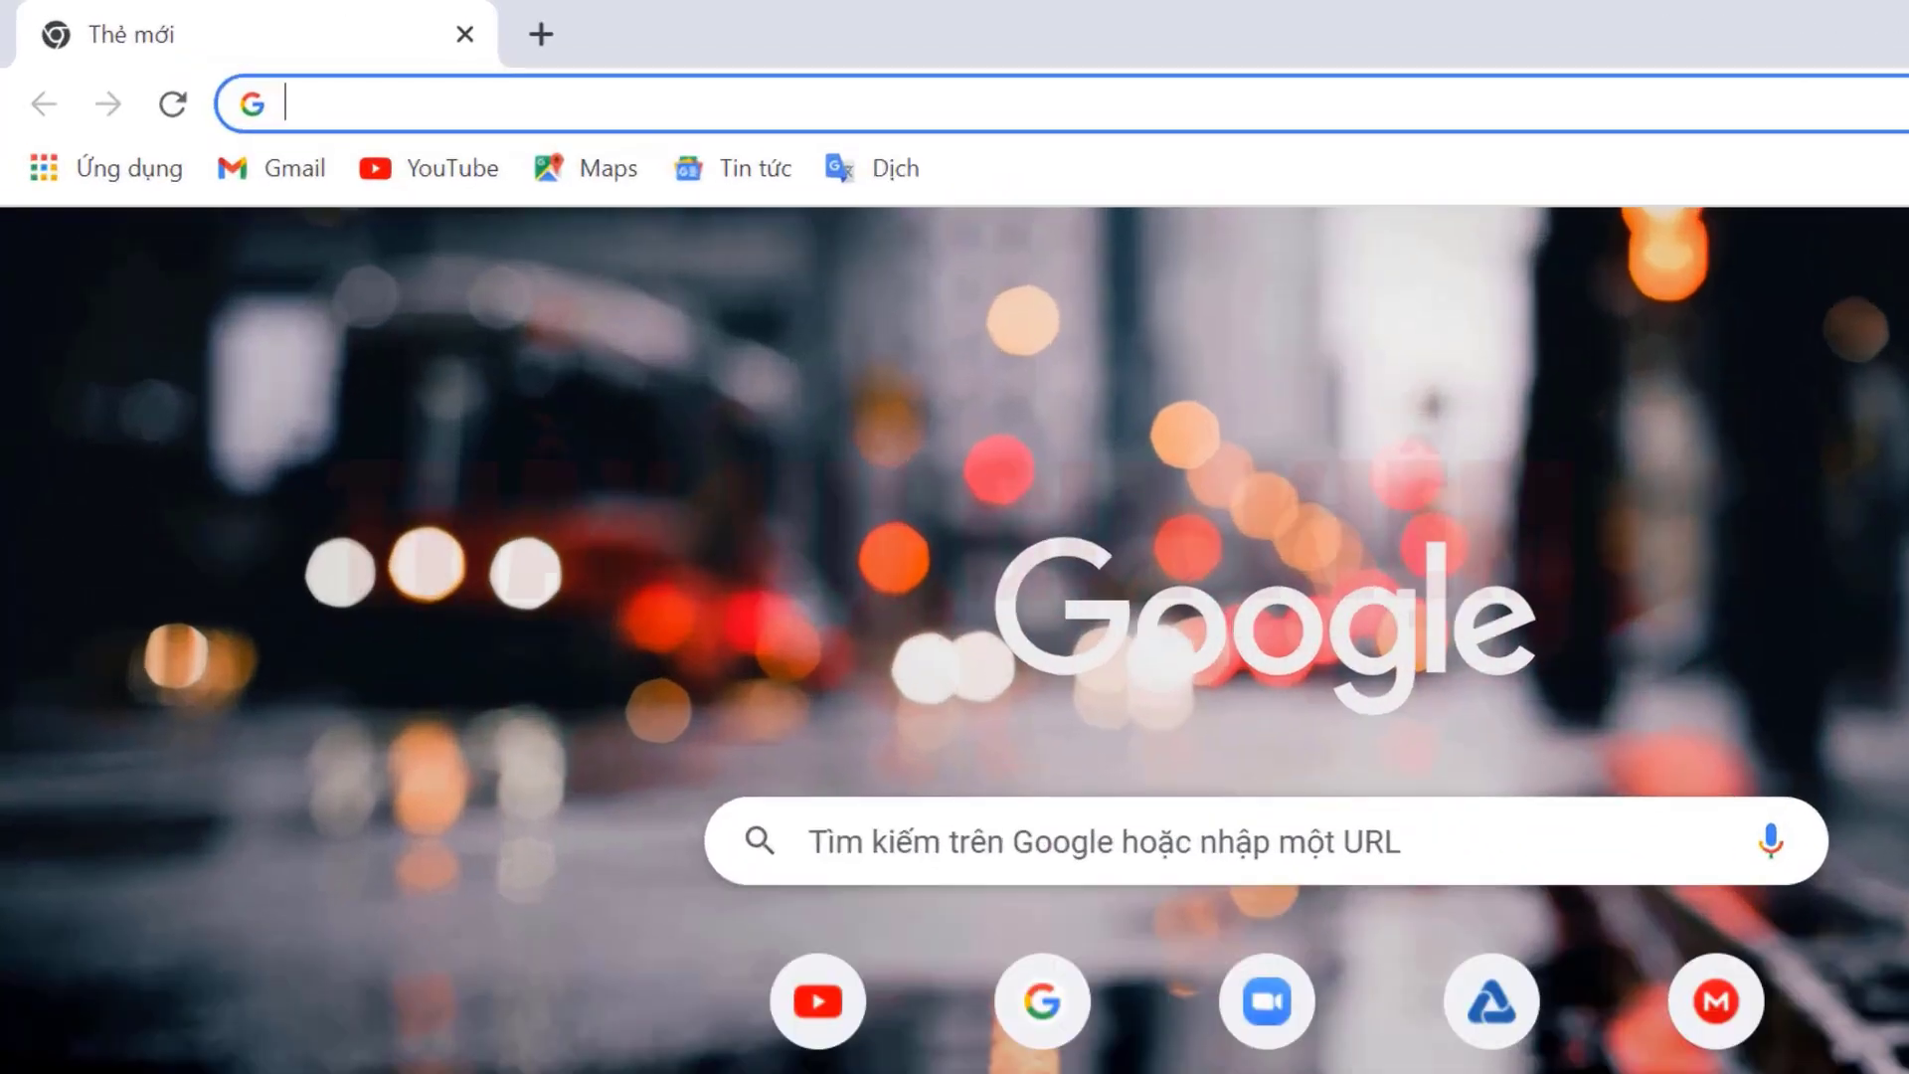
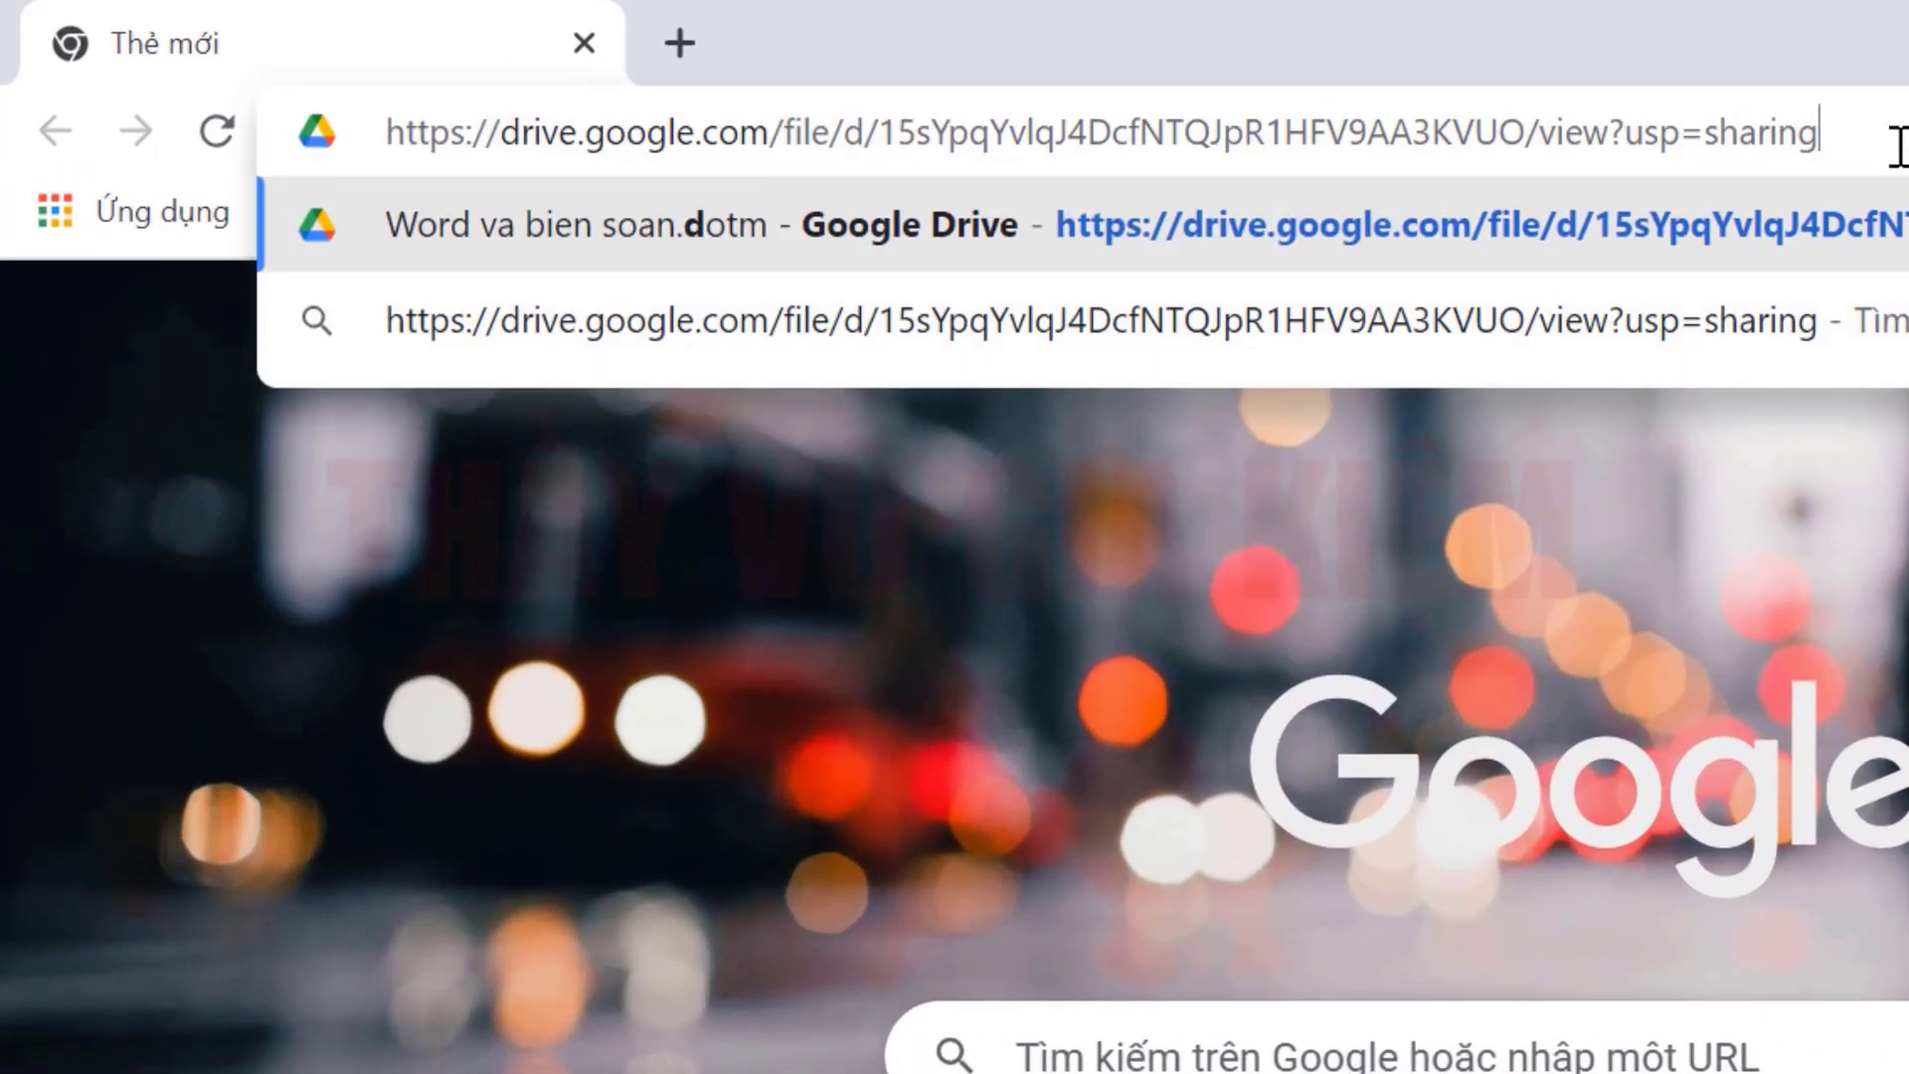
pyautogui.moveTo(1895, 140); pyautogui.dragTo(284, 237)
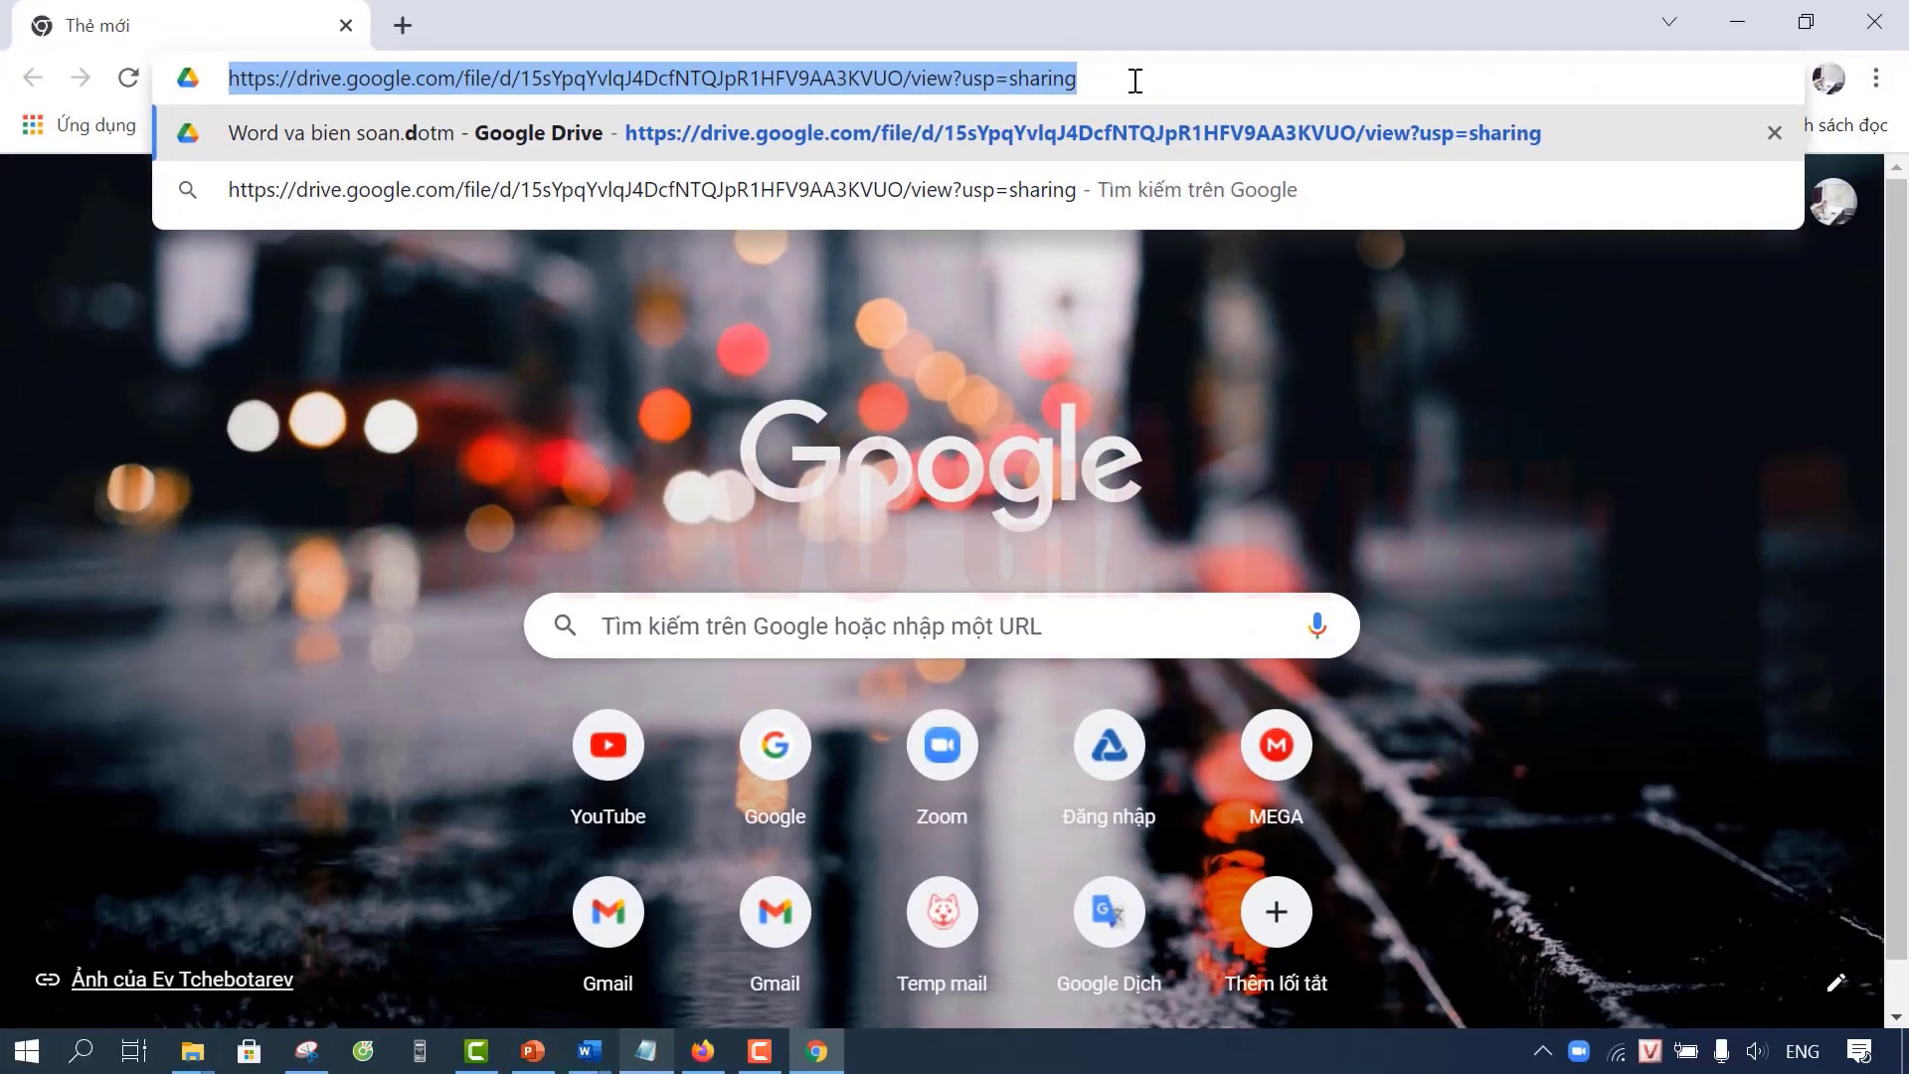
pyautogui.press('Return')
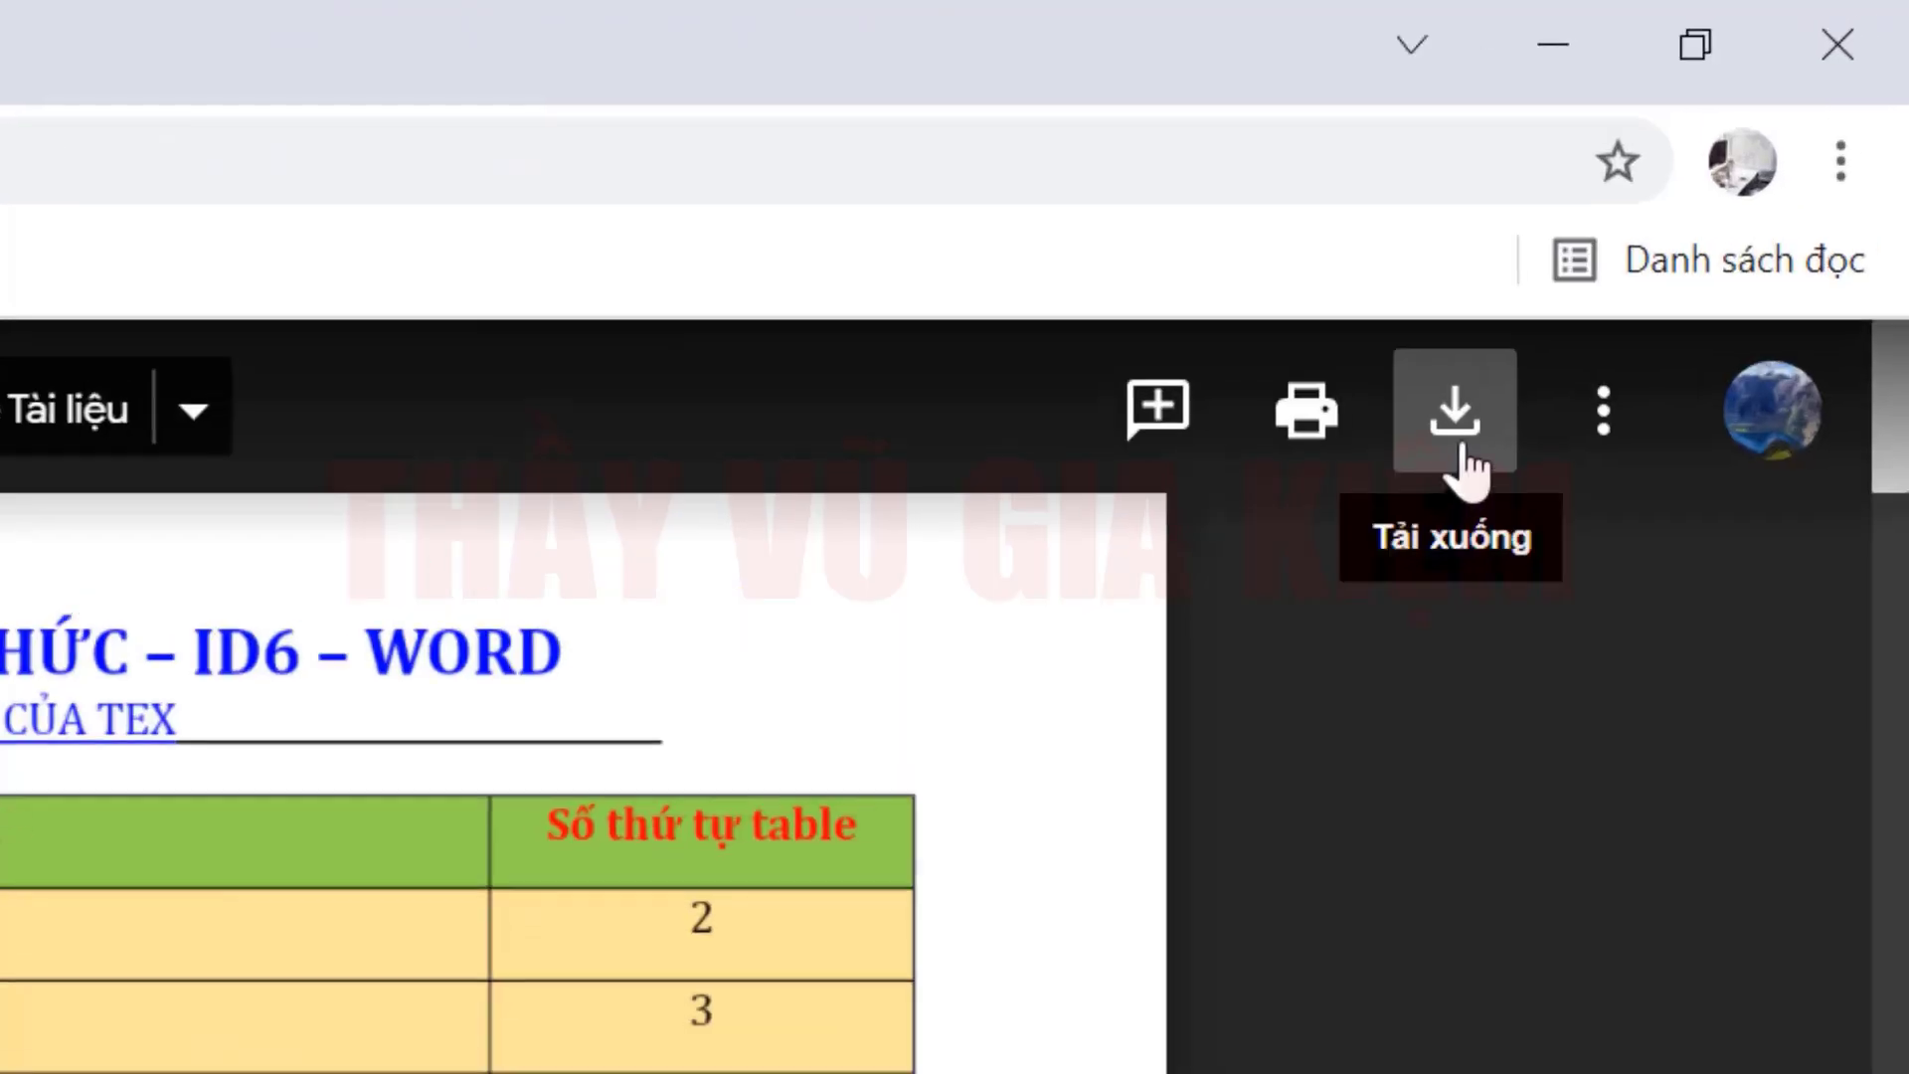
# Step: Download Word va bien soan.dotm from Drive and show it in the Downloads folder
pyautogui.click(1457, 437)
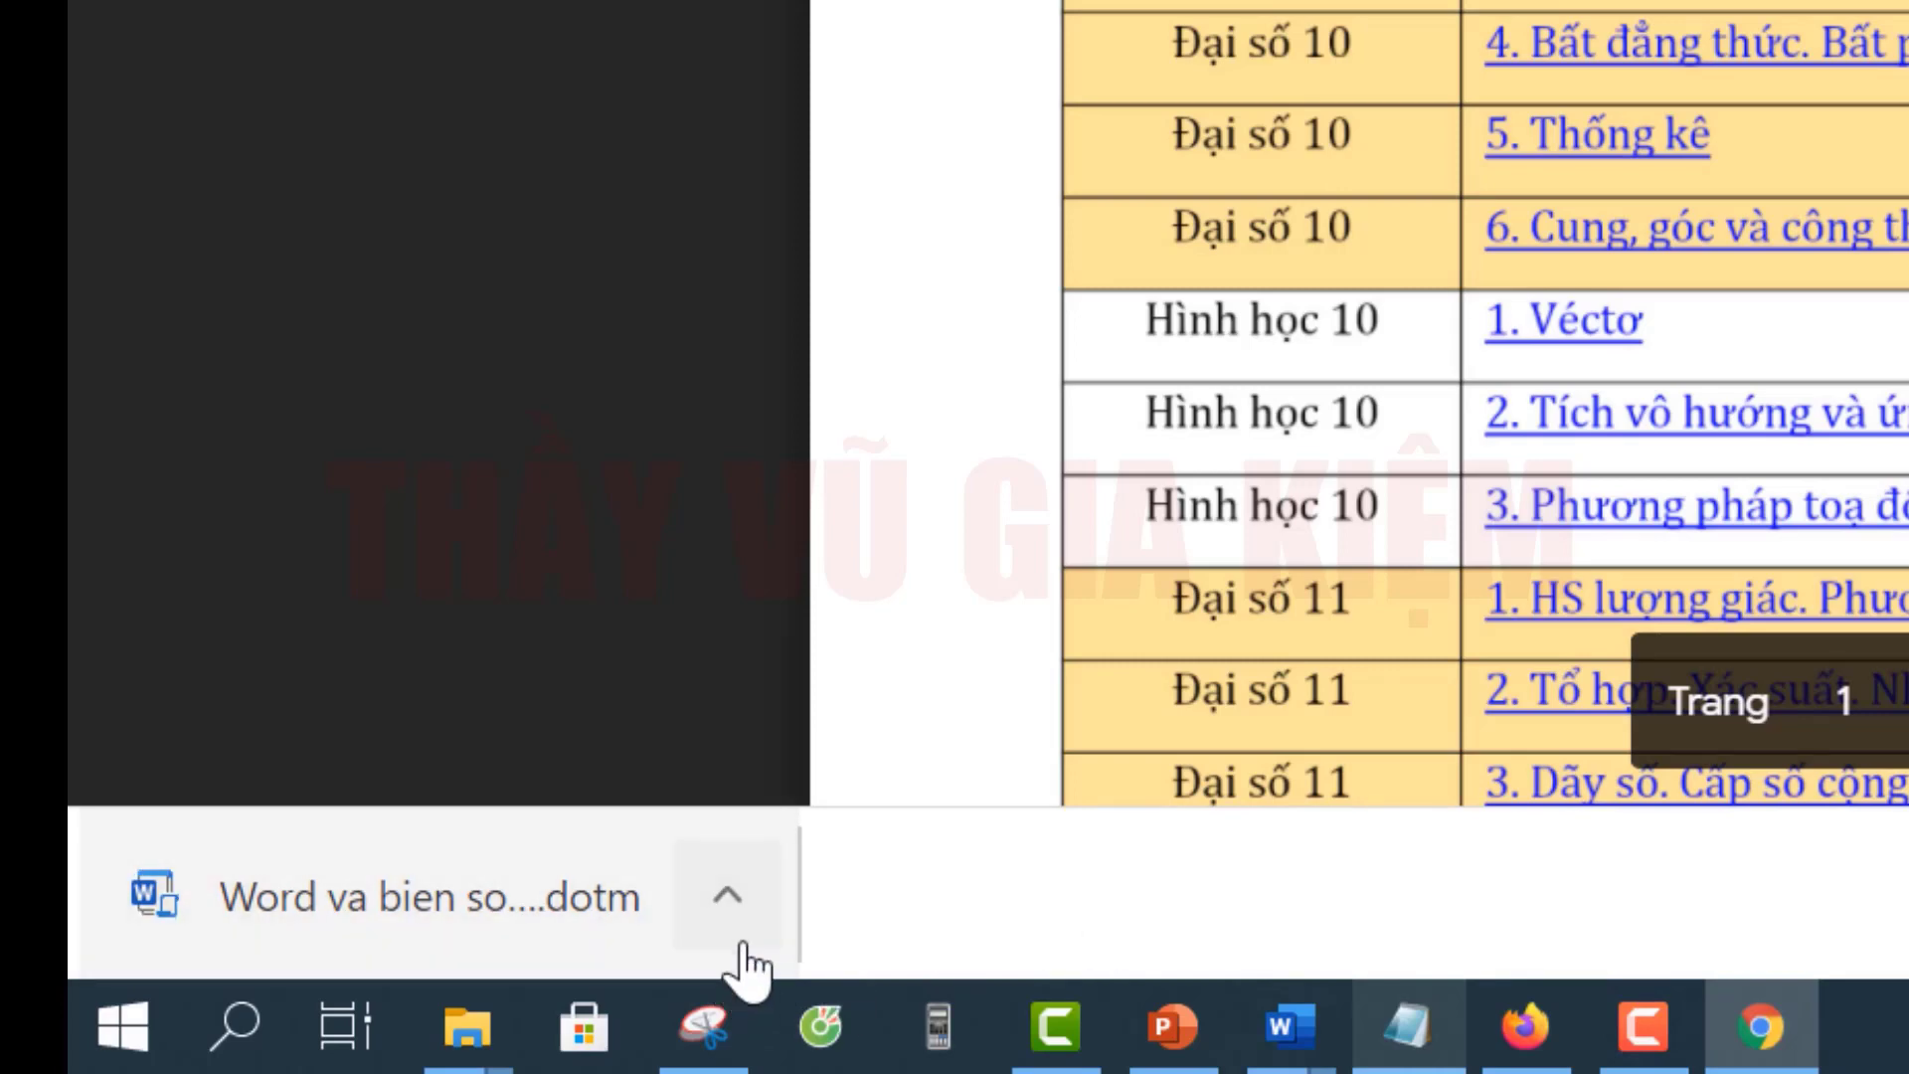
pyautogui.click(727, 900)
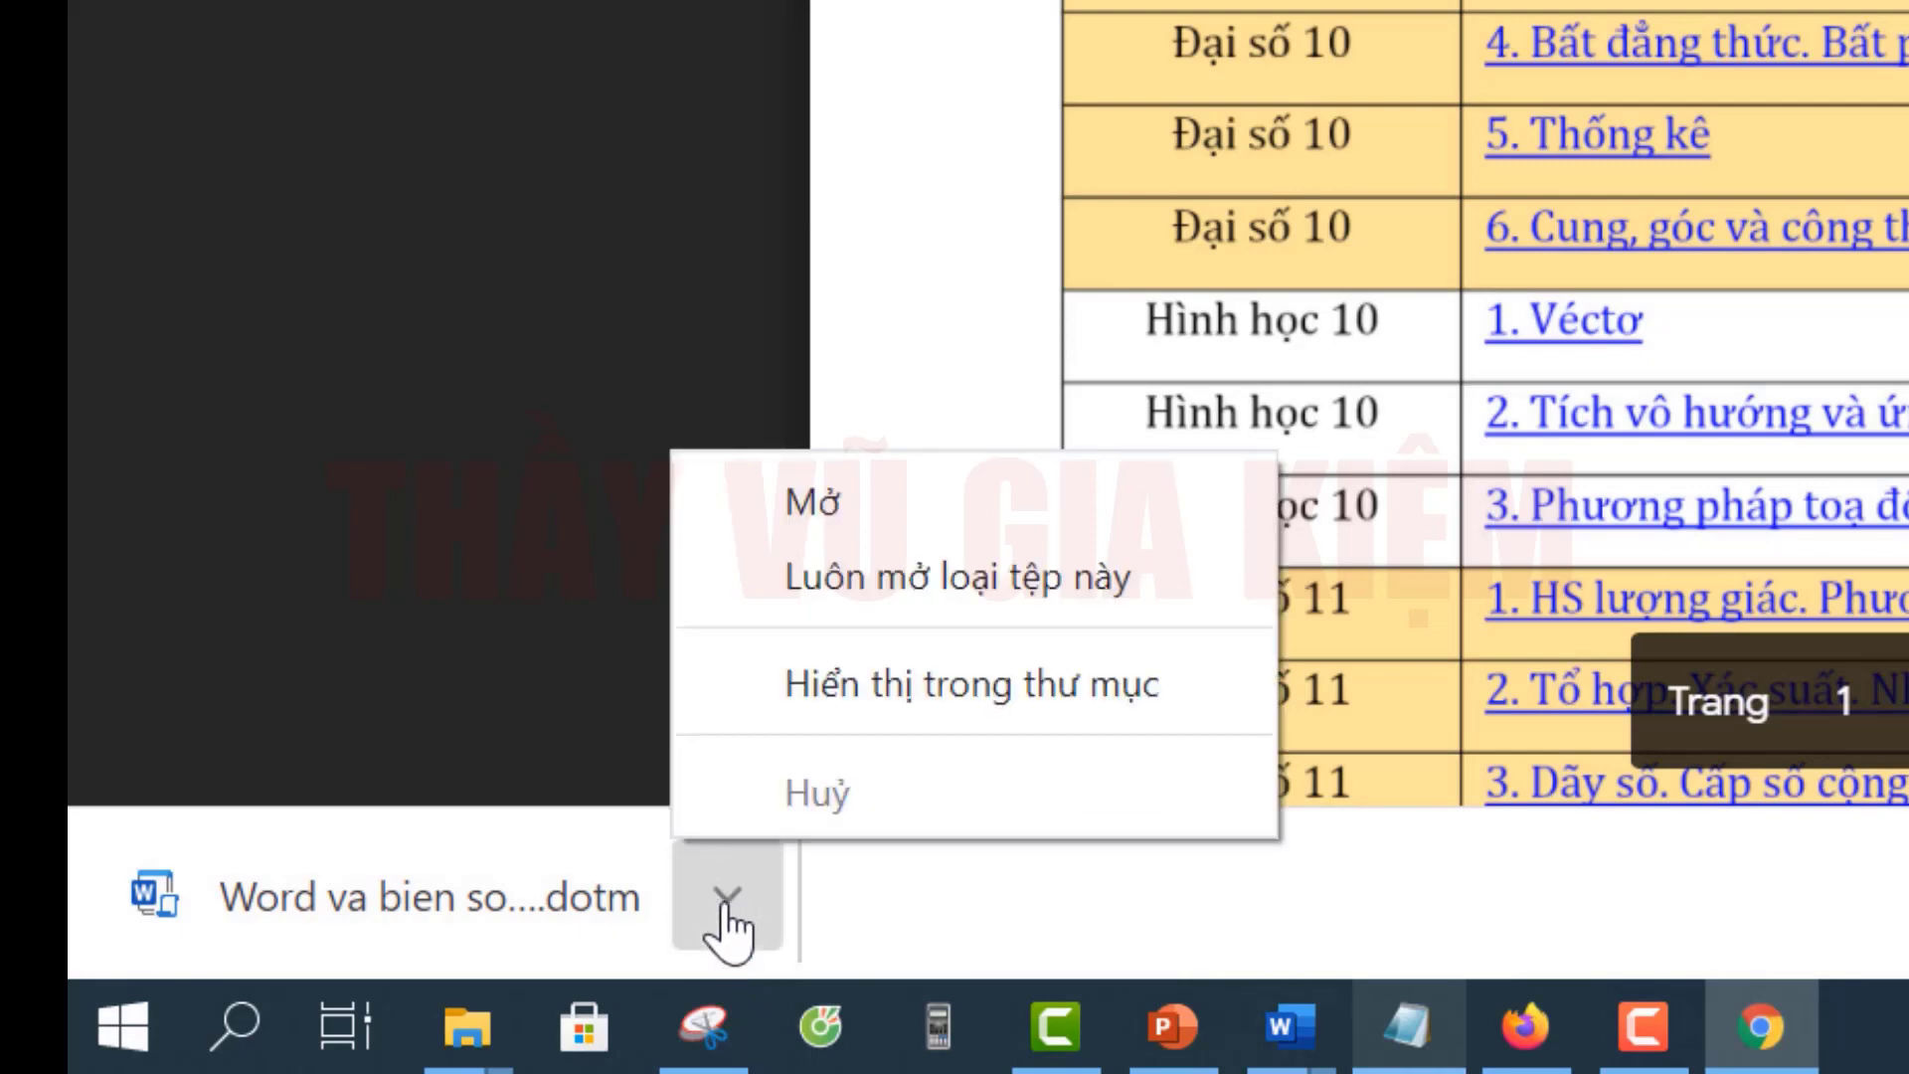
pyautogui.click(1214, 718)
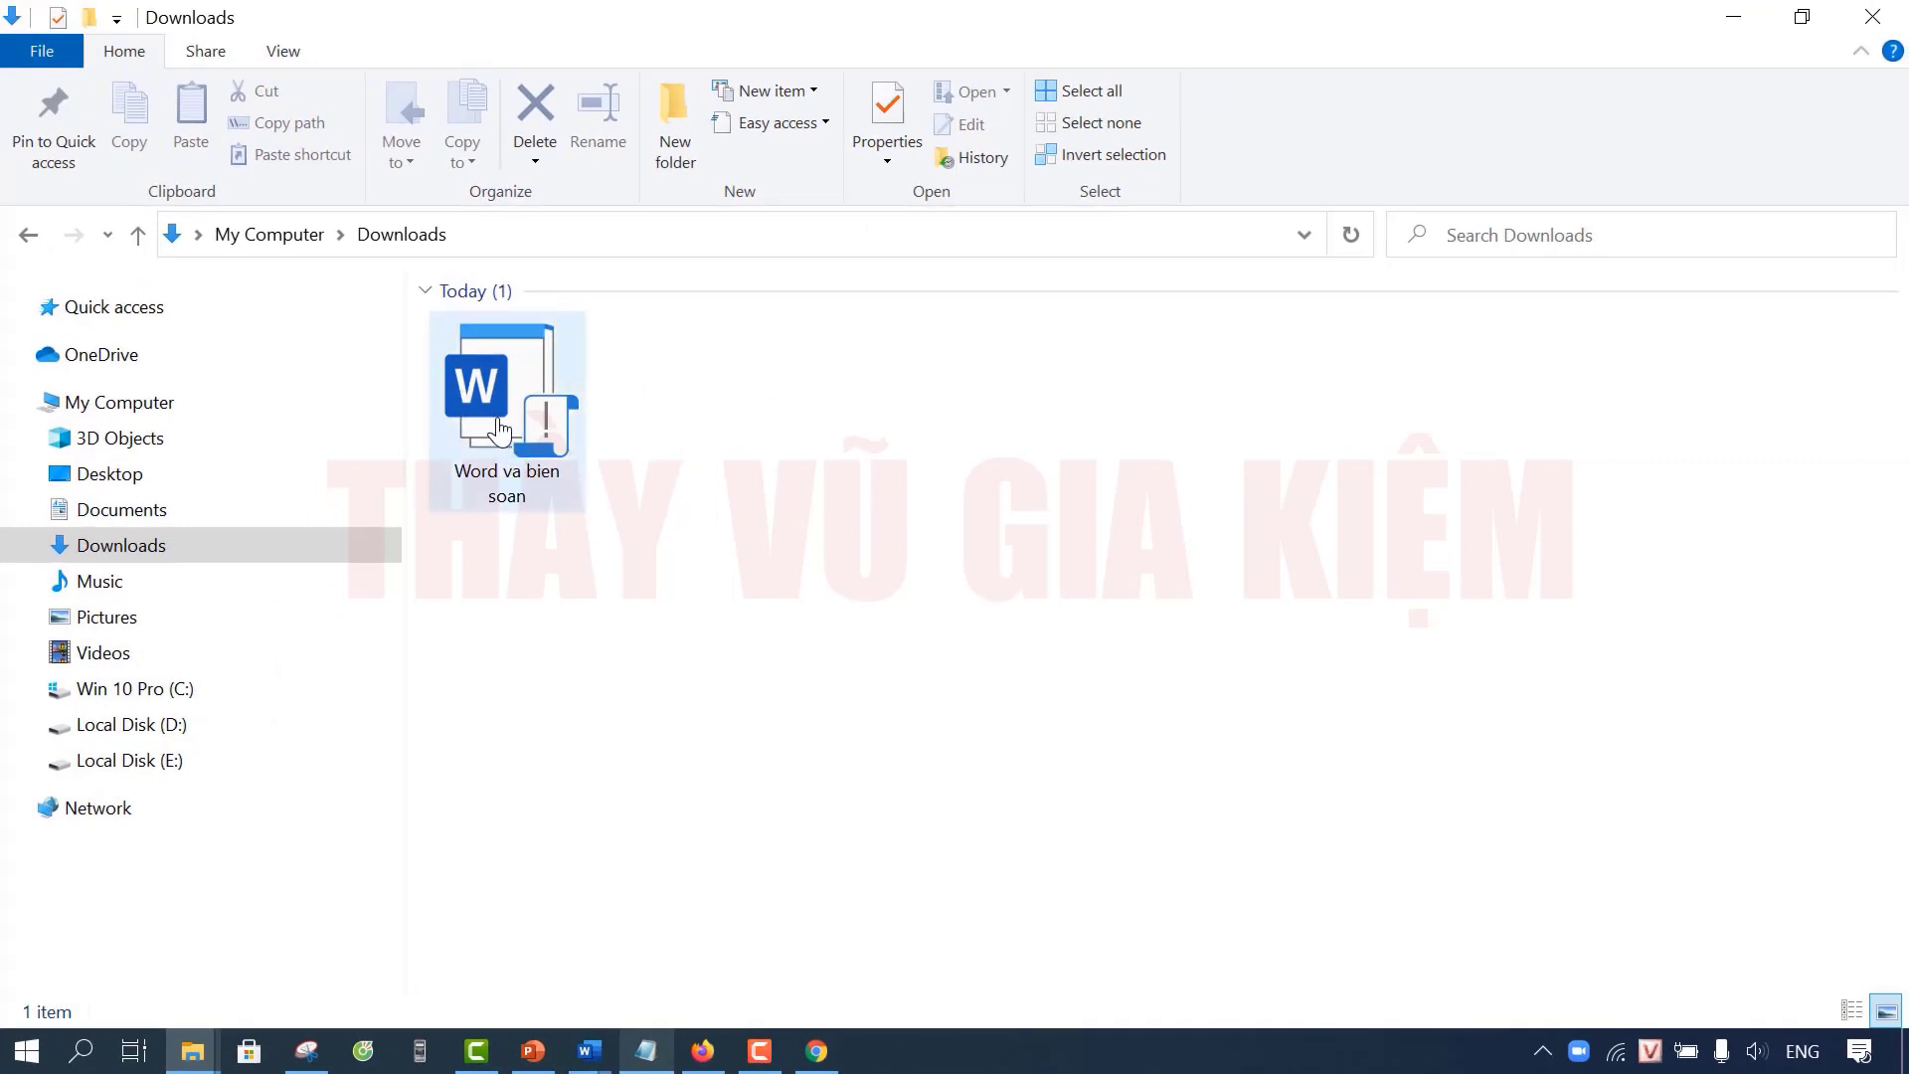
# Step: Copy the Word va bien soan file, then minimize File Explorer and Chrome
pyautogui.moveTo(500, 429)
pyautogui.click(531, 400)
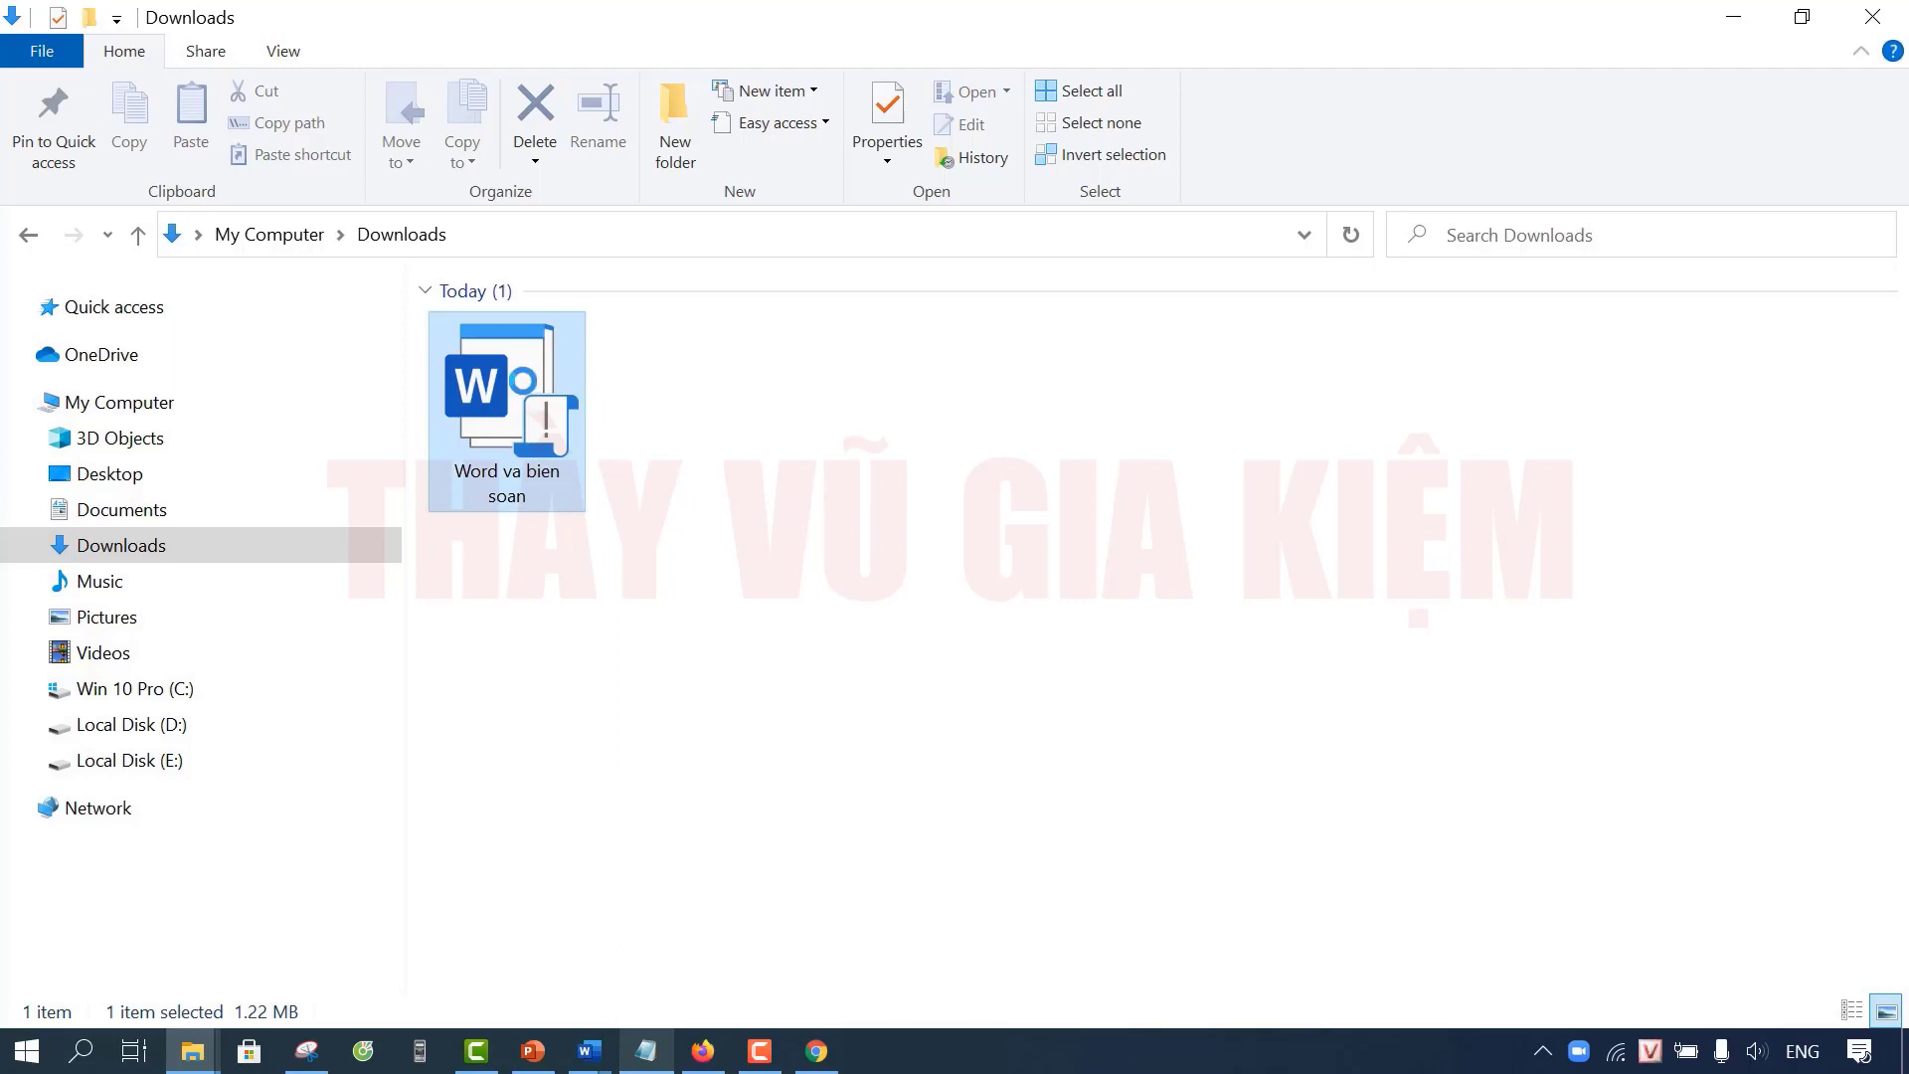
pyautogui.rightClick(556, 410)
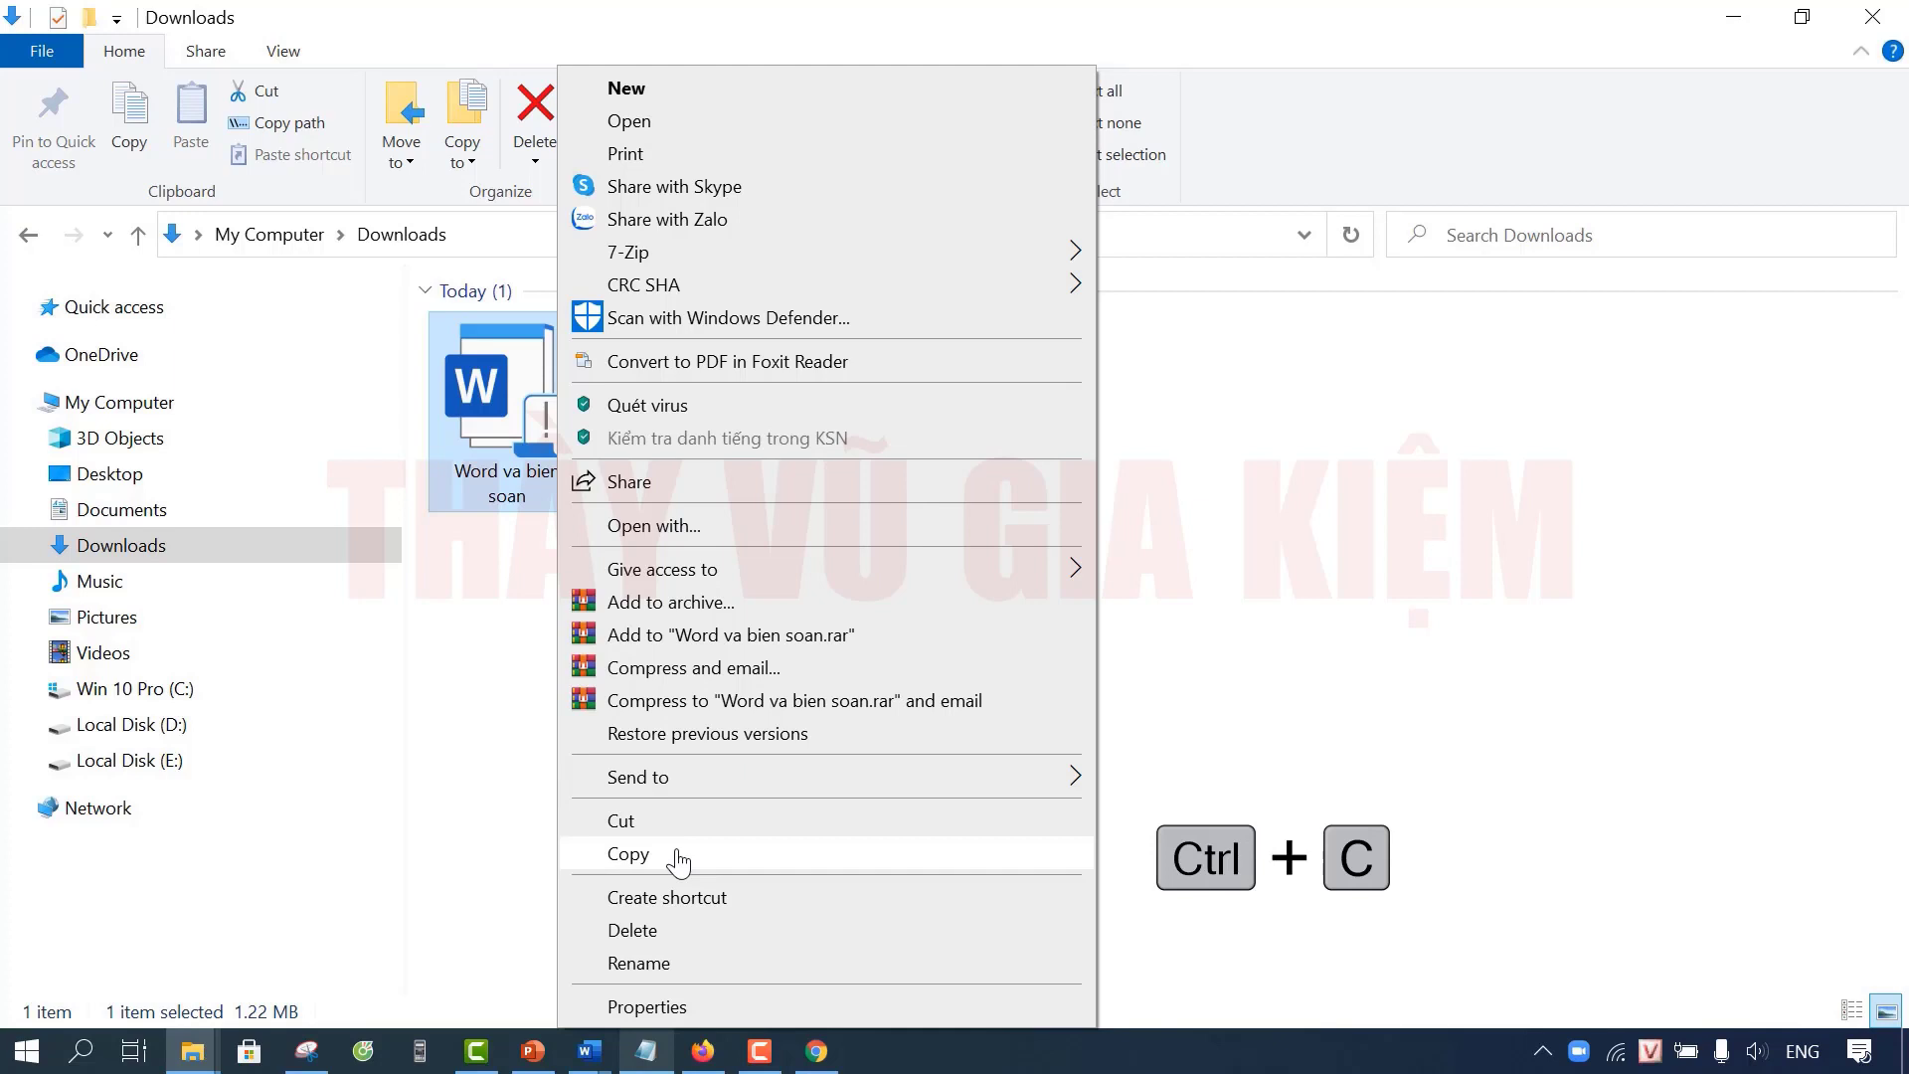
pyautogui.click(678, 858)
pyautogui.click(761, 488)
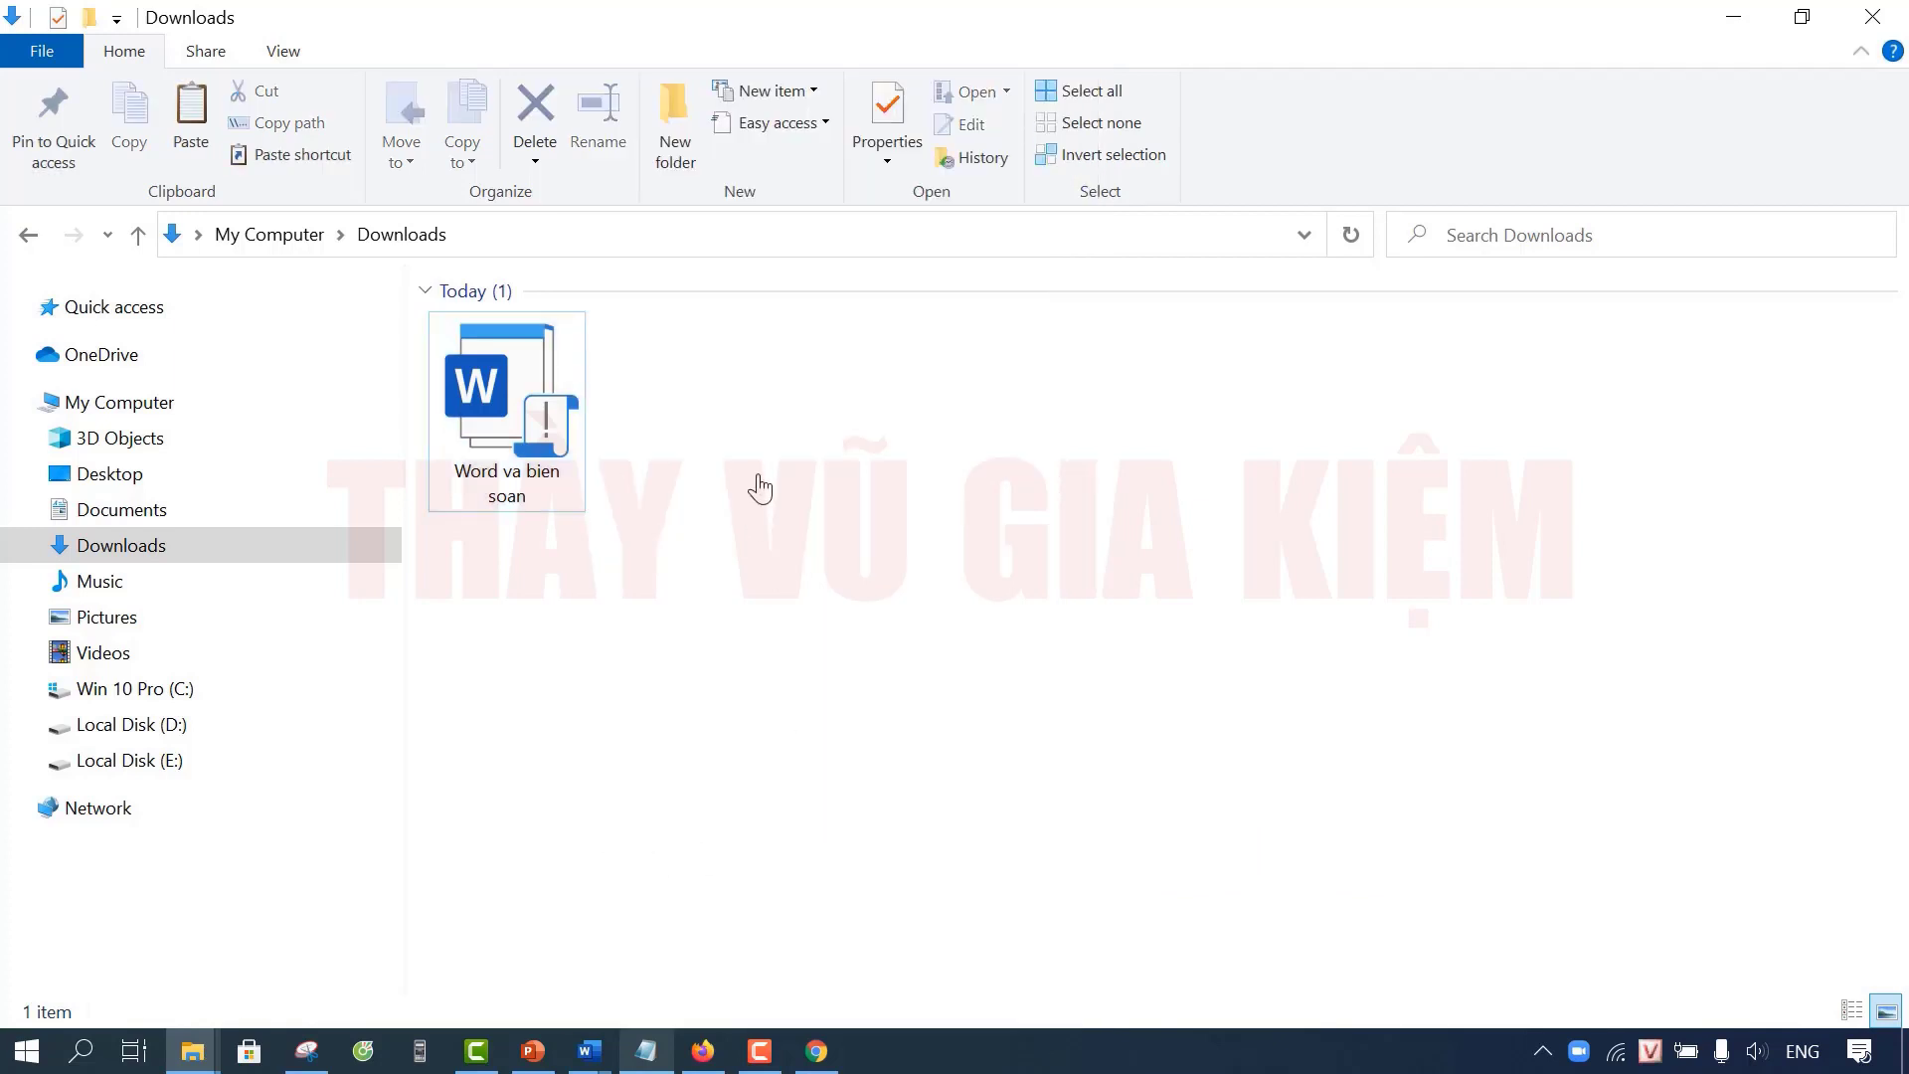
pyautogui.click(1740, 30)
pyautogui.click(1742, 24)
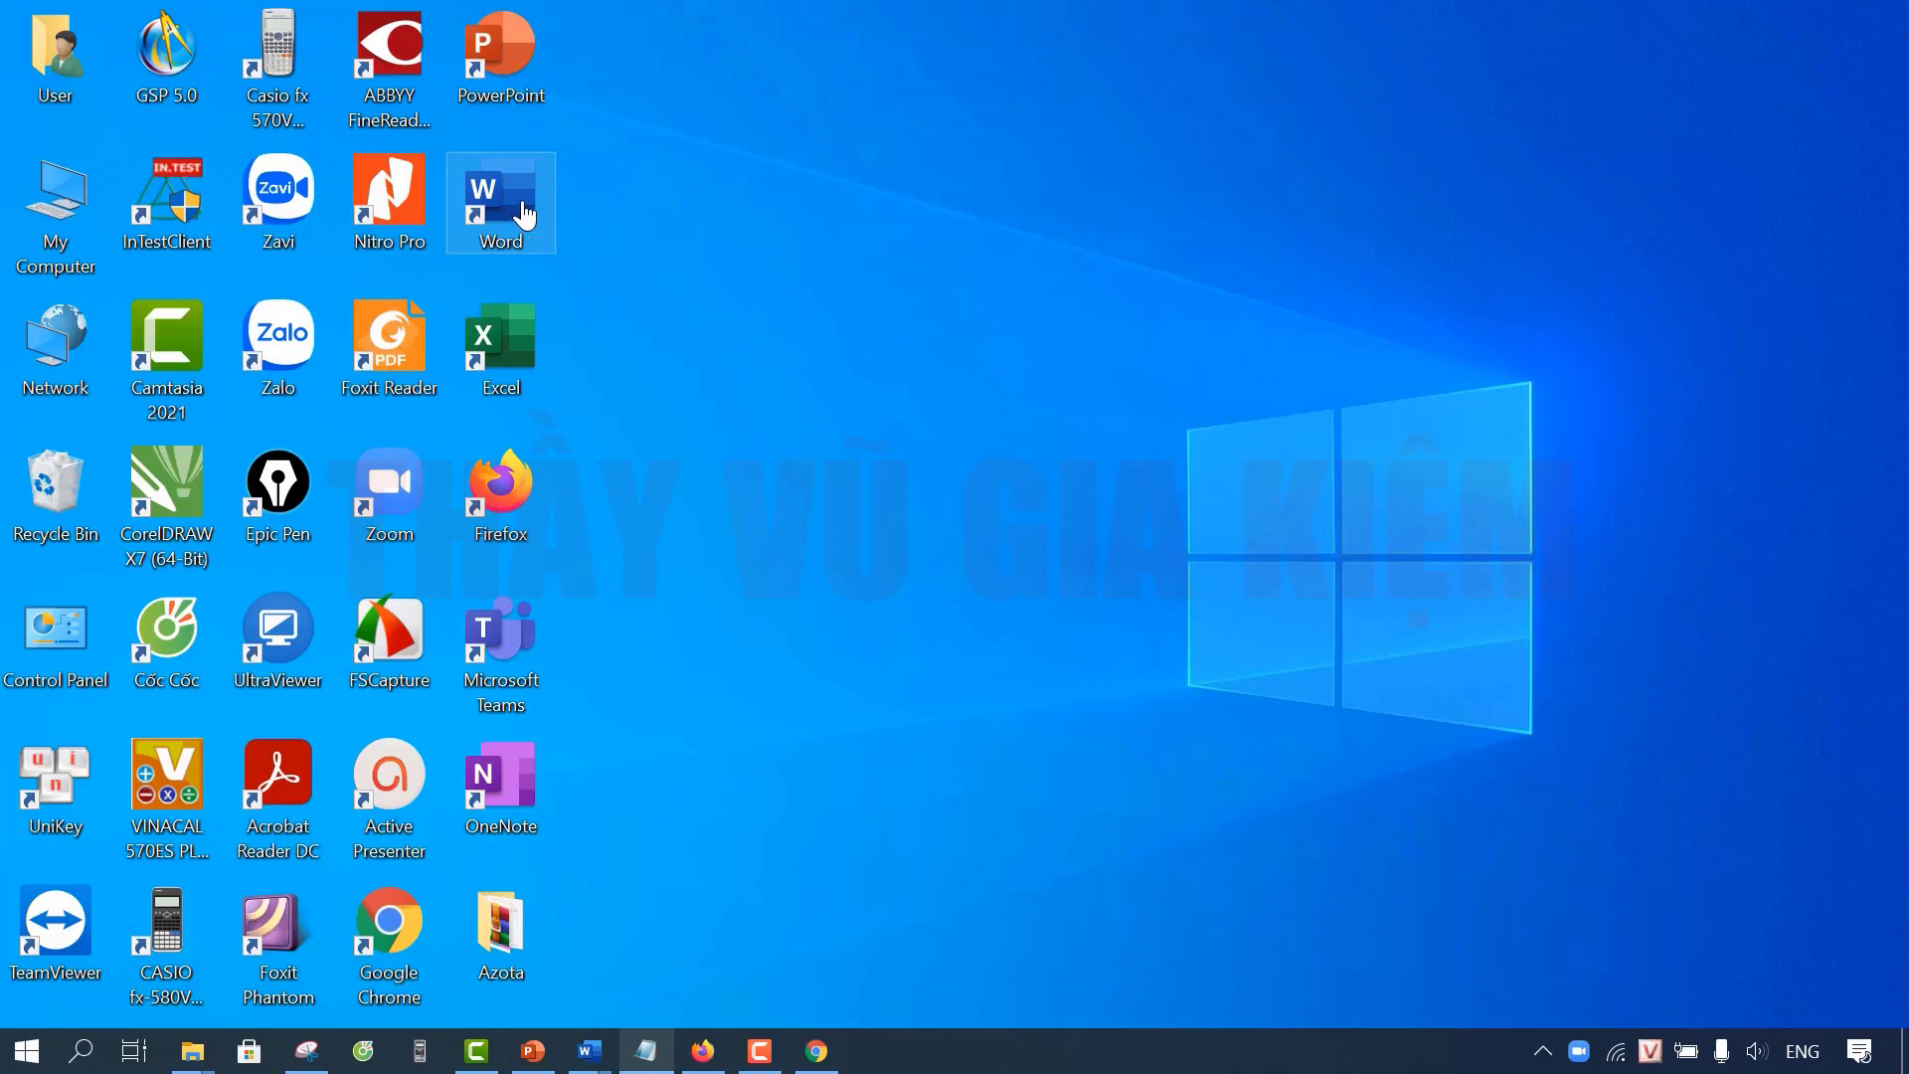
# Step: Go to Word's install location via its desktop shortcut and show the Office16 subfolders
pyautogui.rightClick(524, 214)
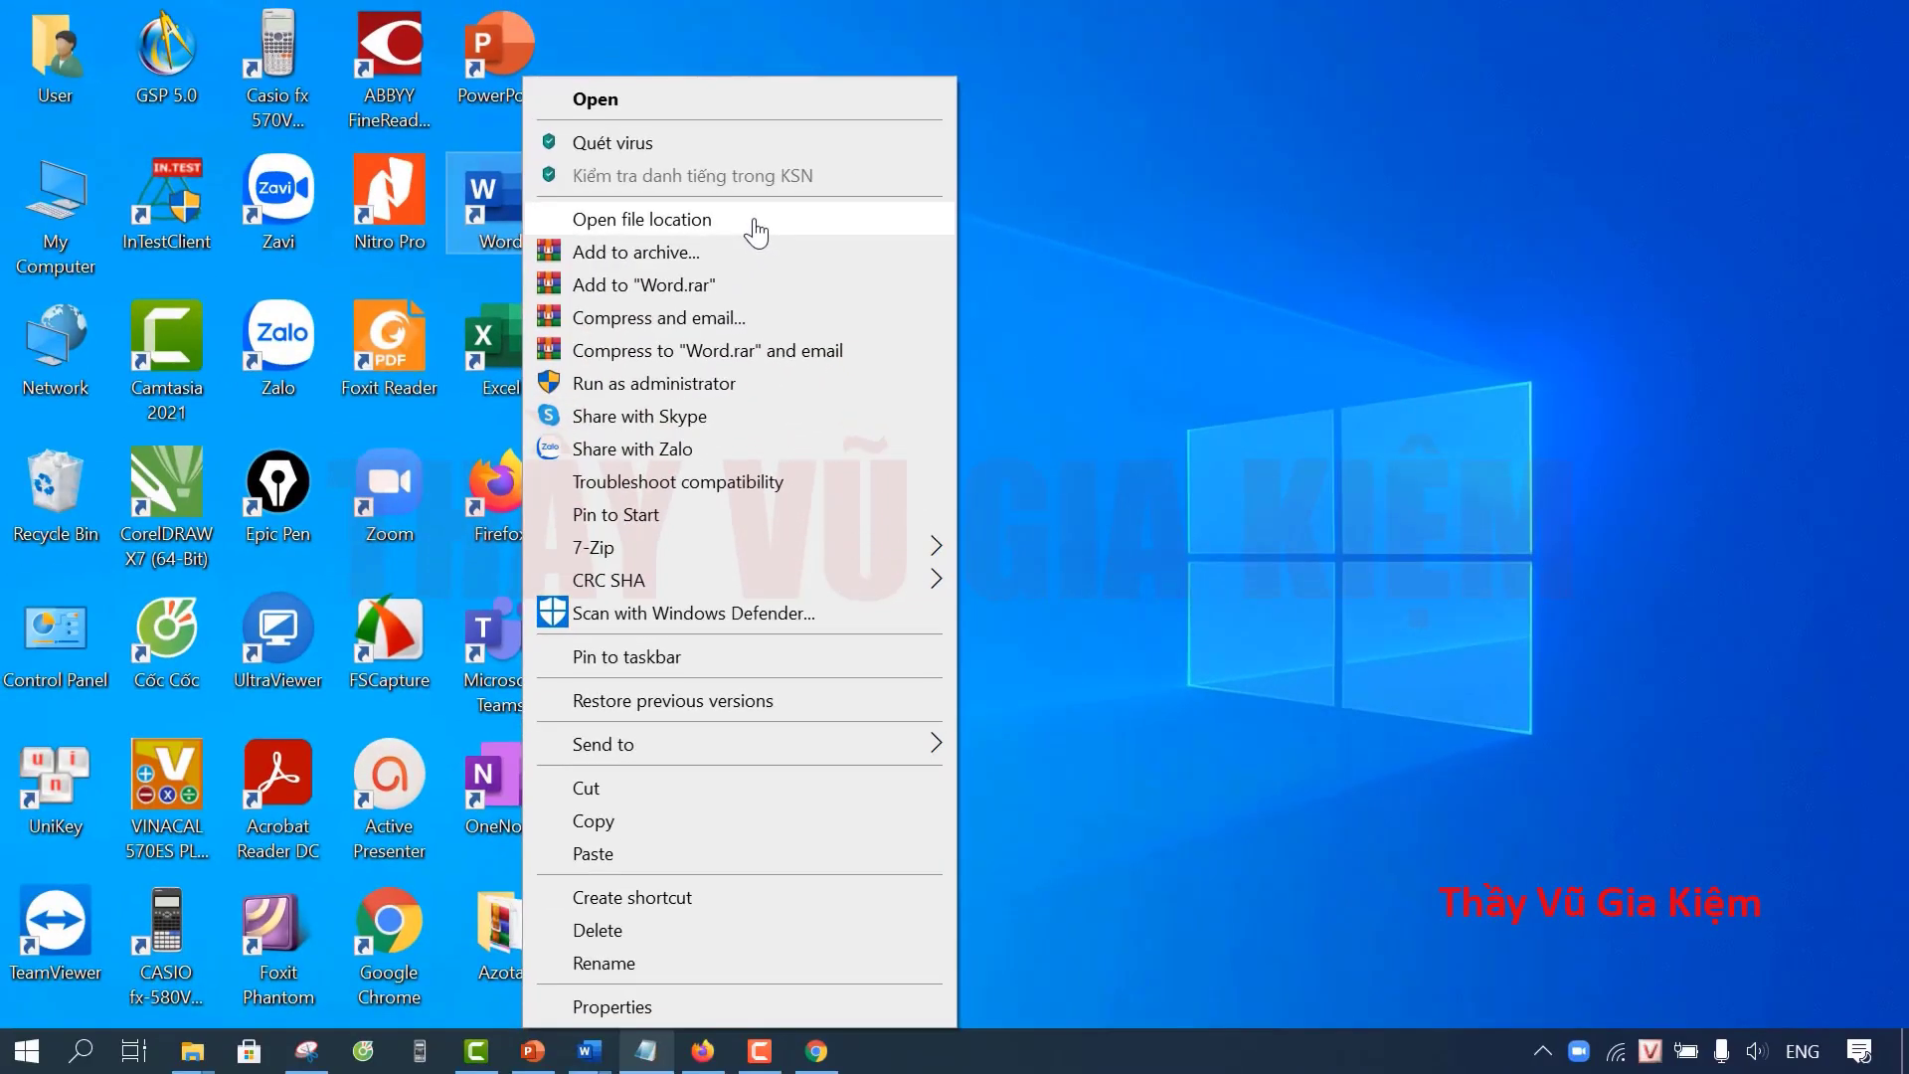
pyautogui.click(800, 333)
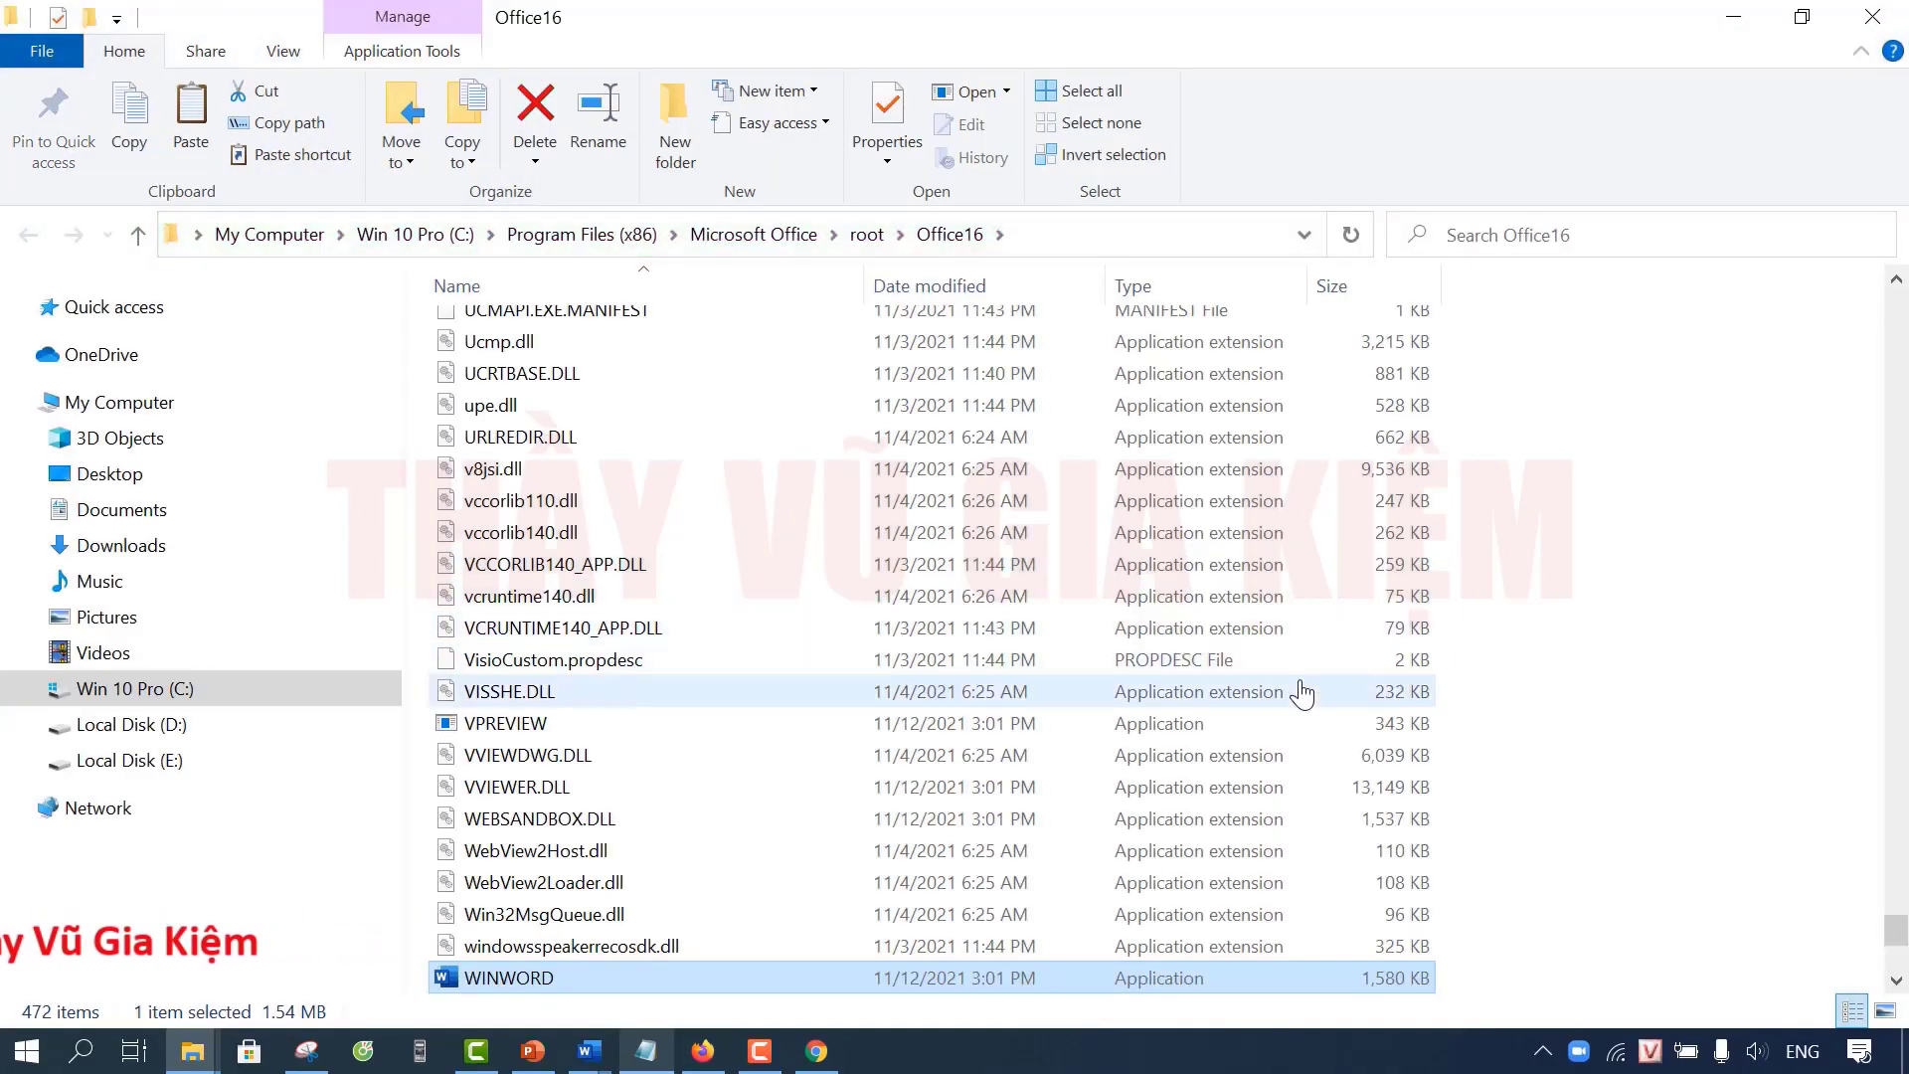
pyautogui.scroll(1, 1650, 681)
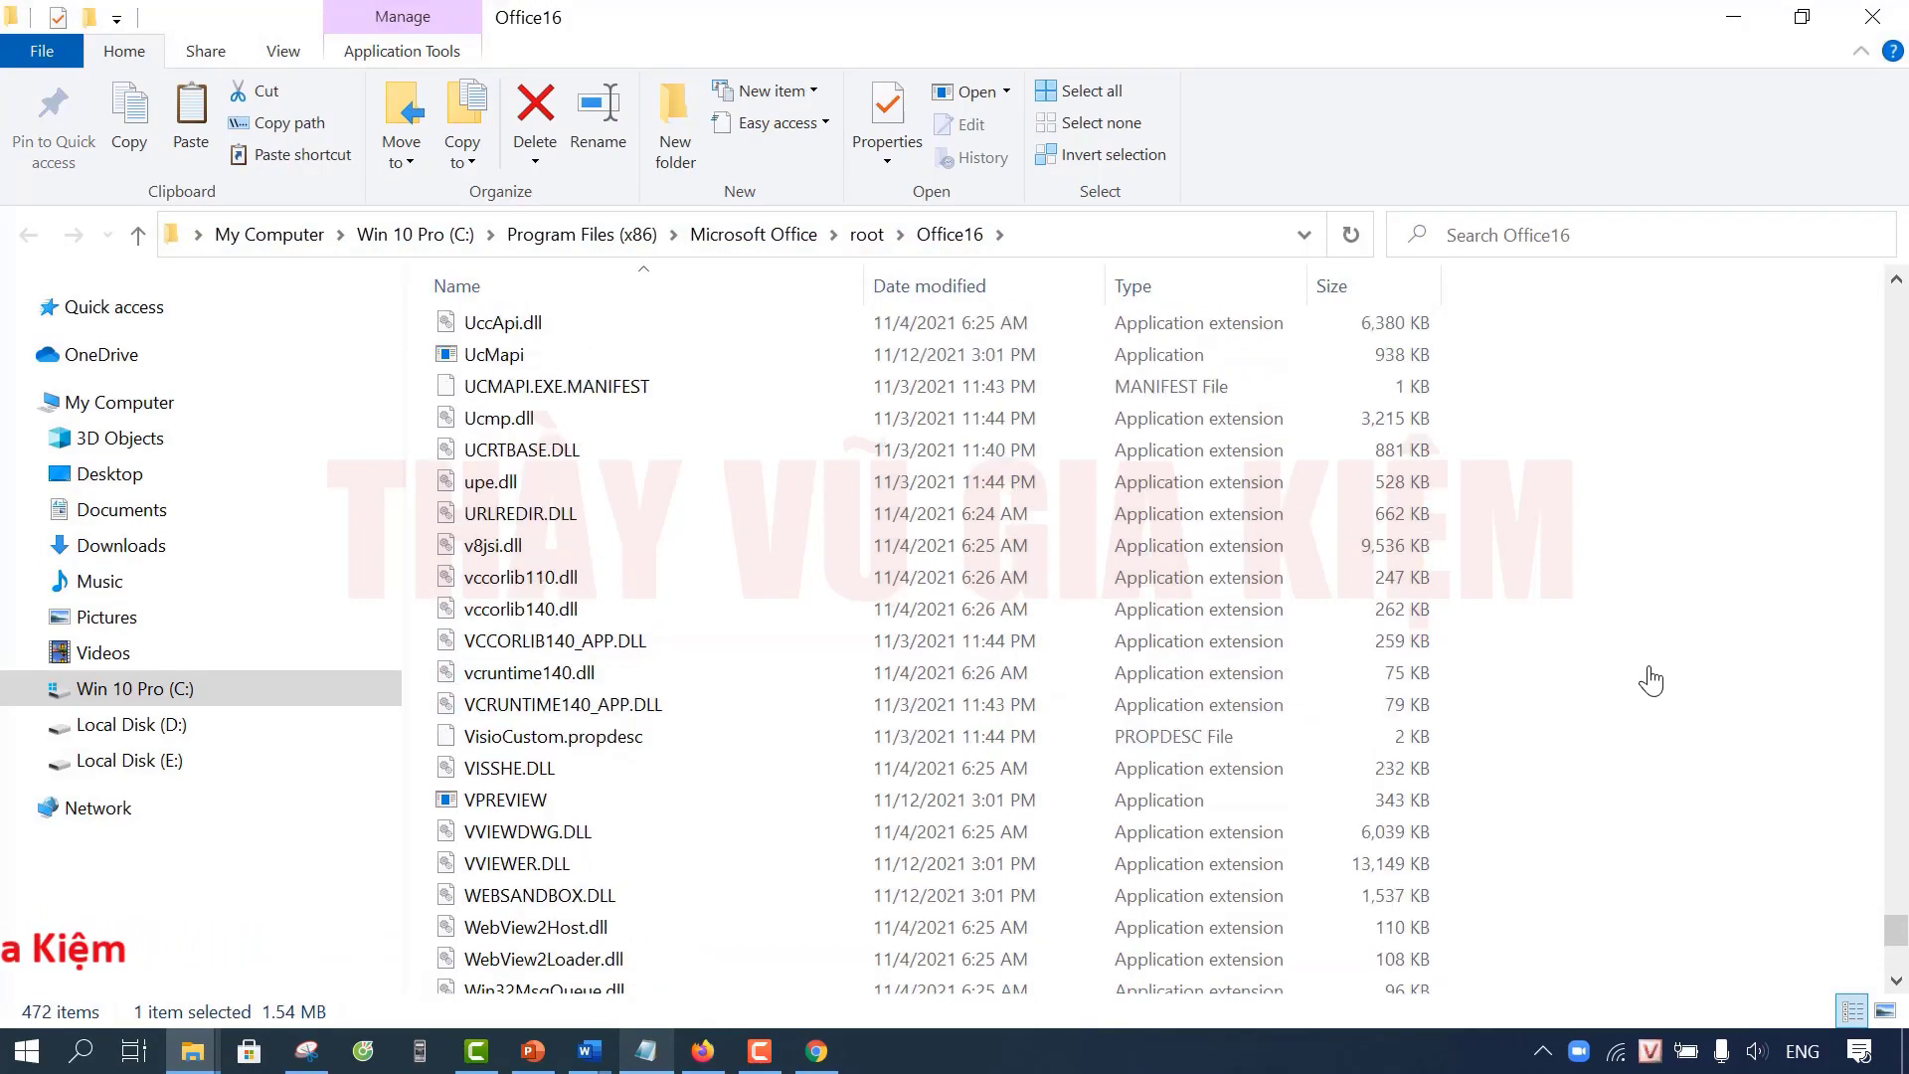
pyautogui.scroll(20, 1650, 681)
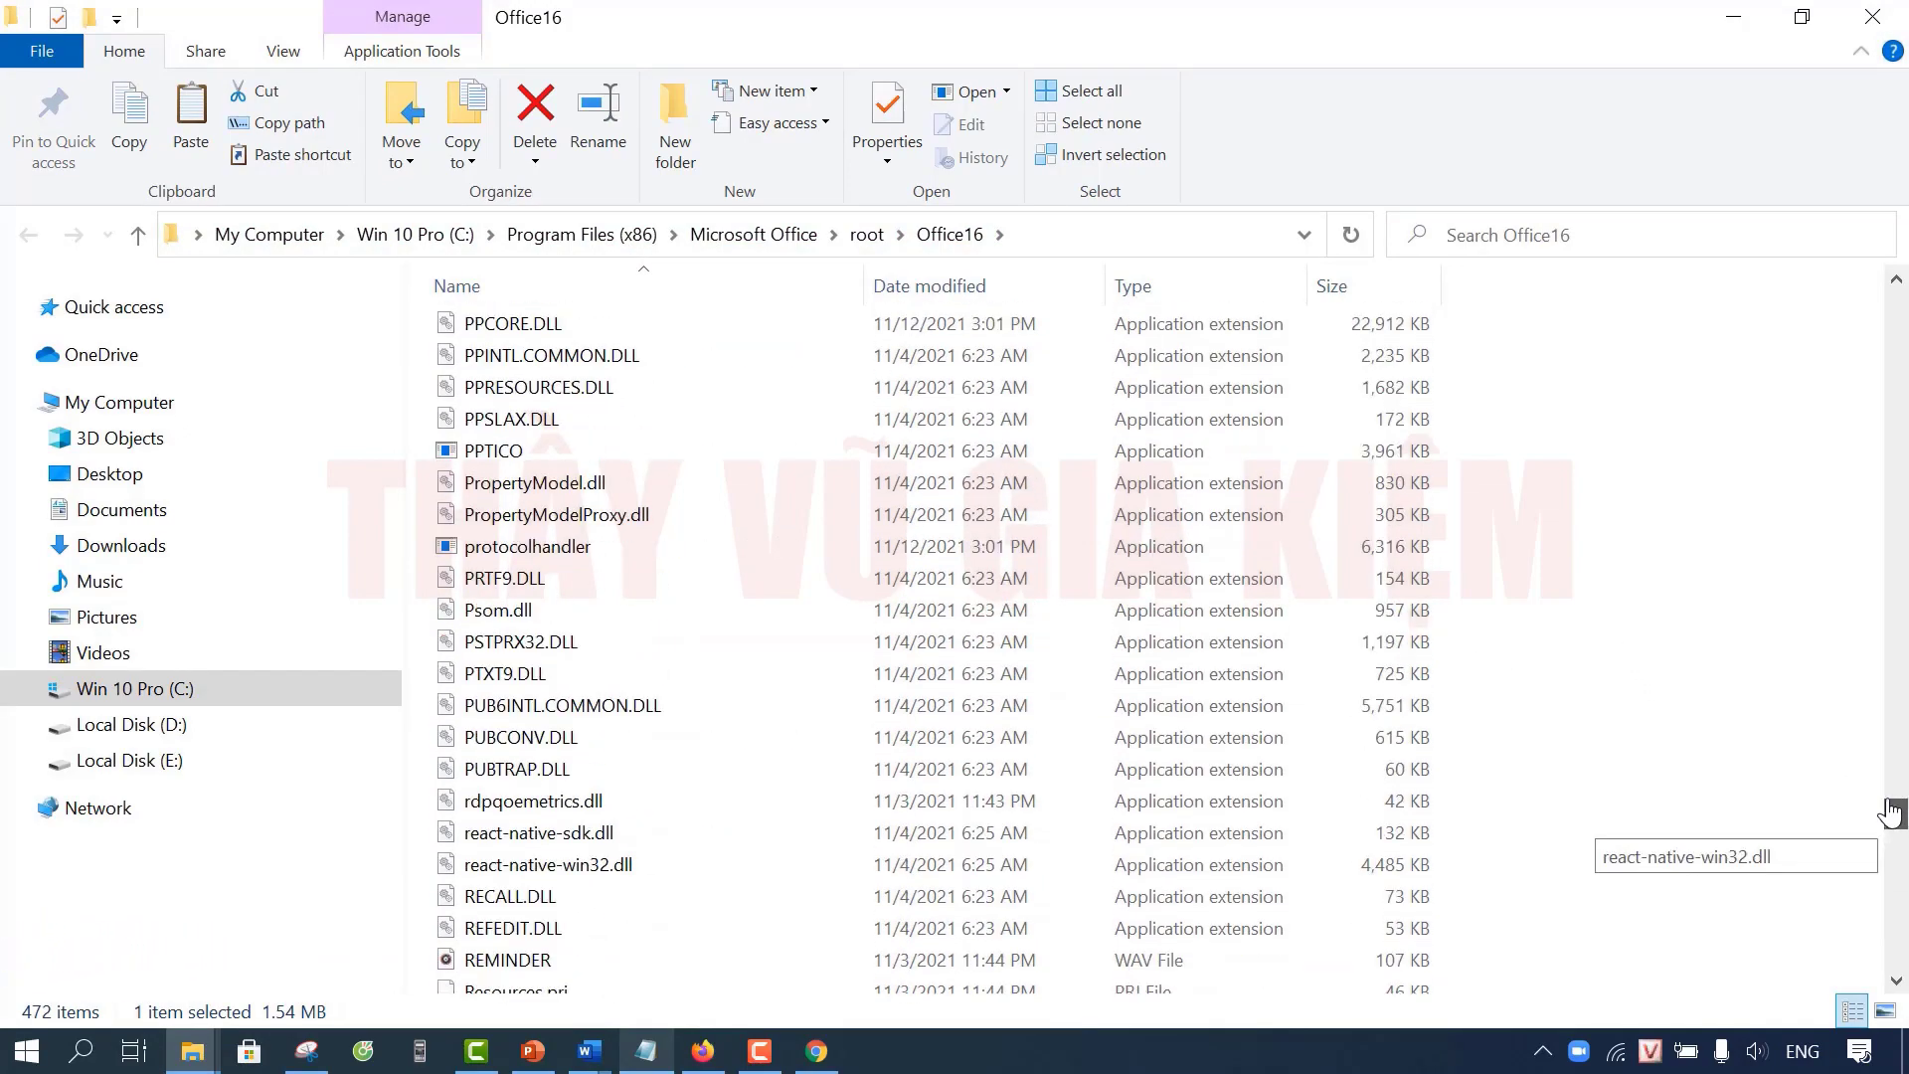
pyautogui.moveTo(1892, 813); pyautogui.dragTo(1900, 356)
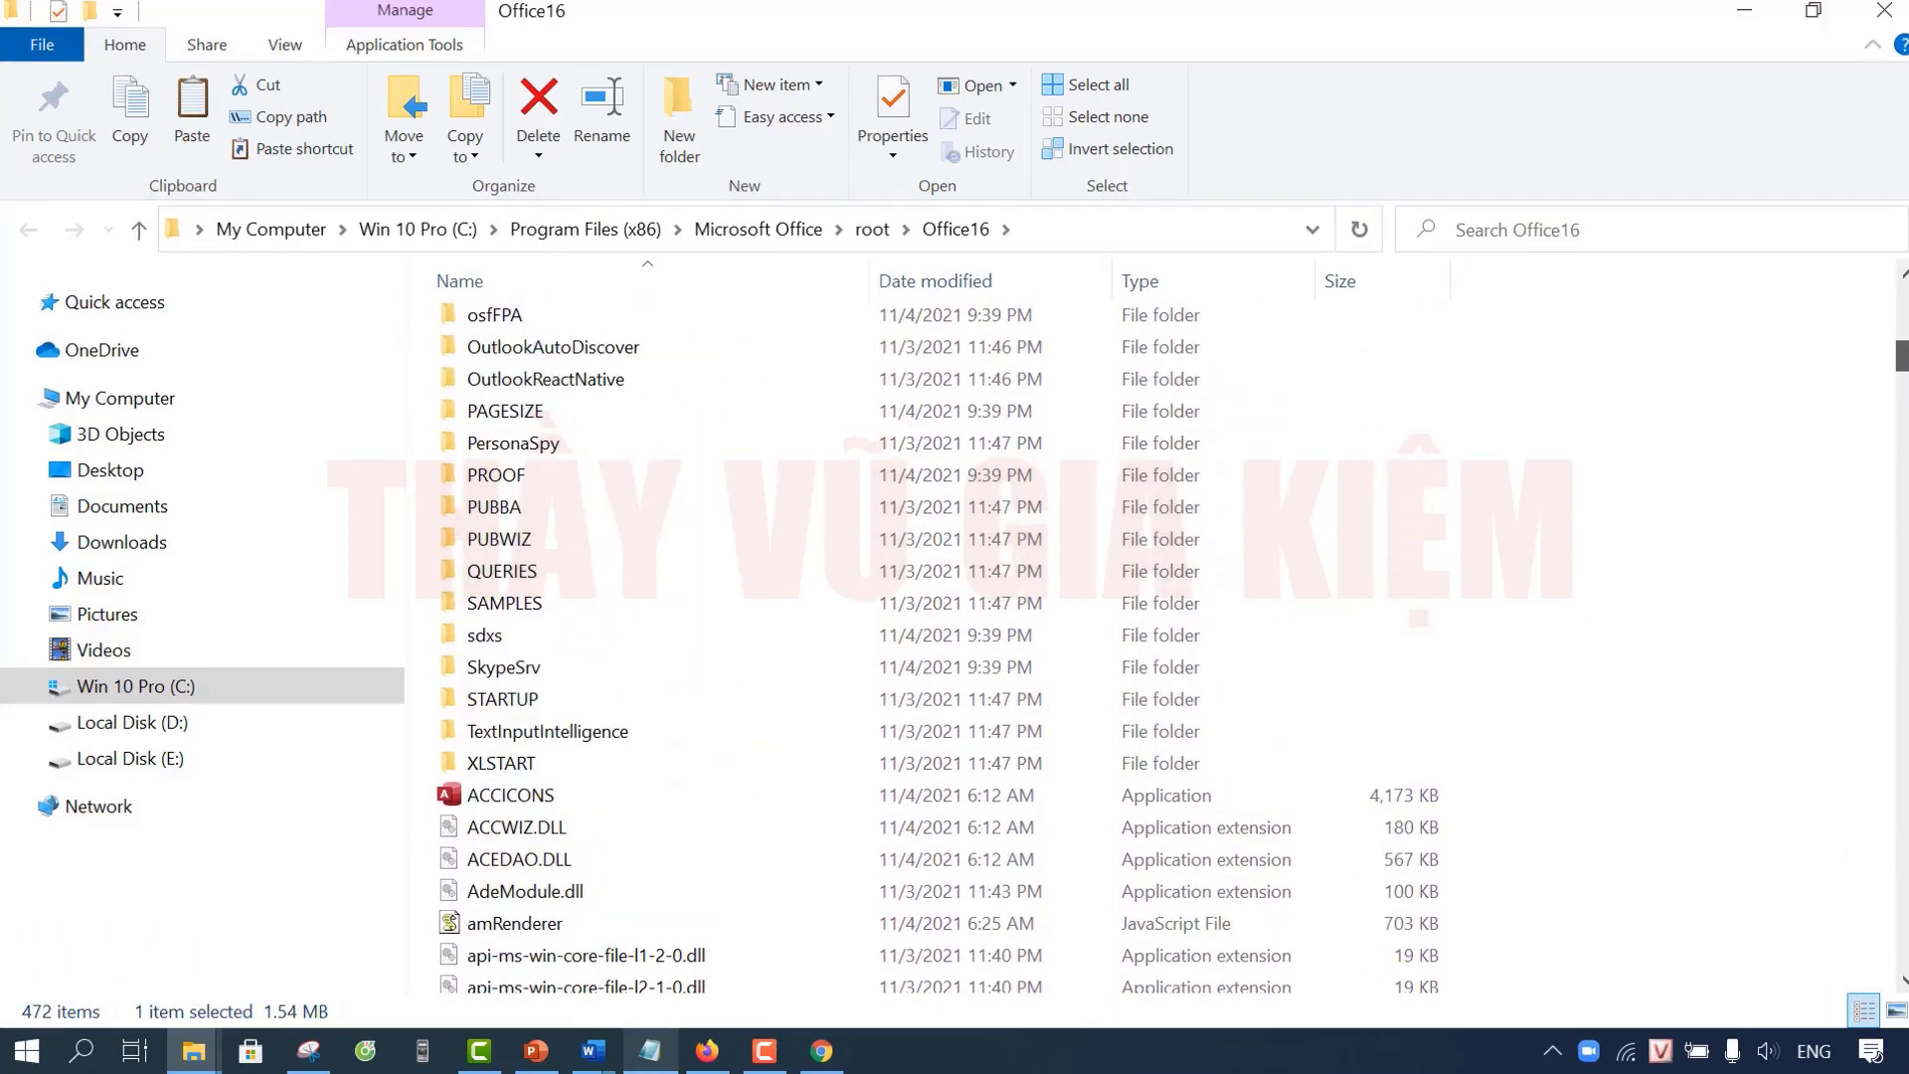
# Step: Paste the Word va bien soan template into Office16\STARTUP, granting administrator permission
pyautogui.click(542, 705)
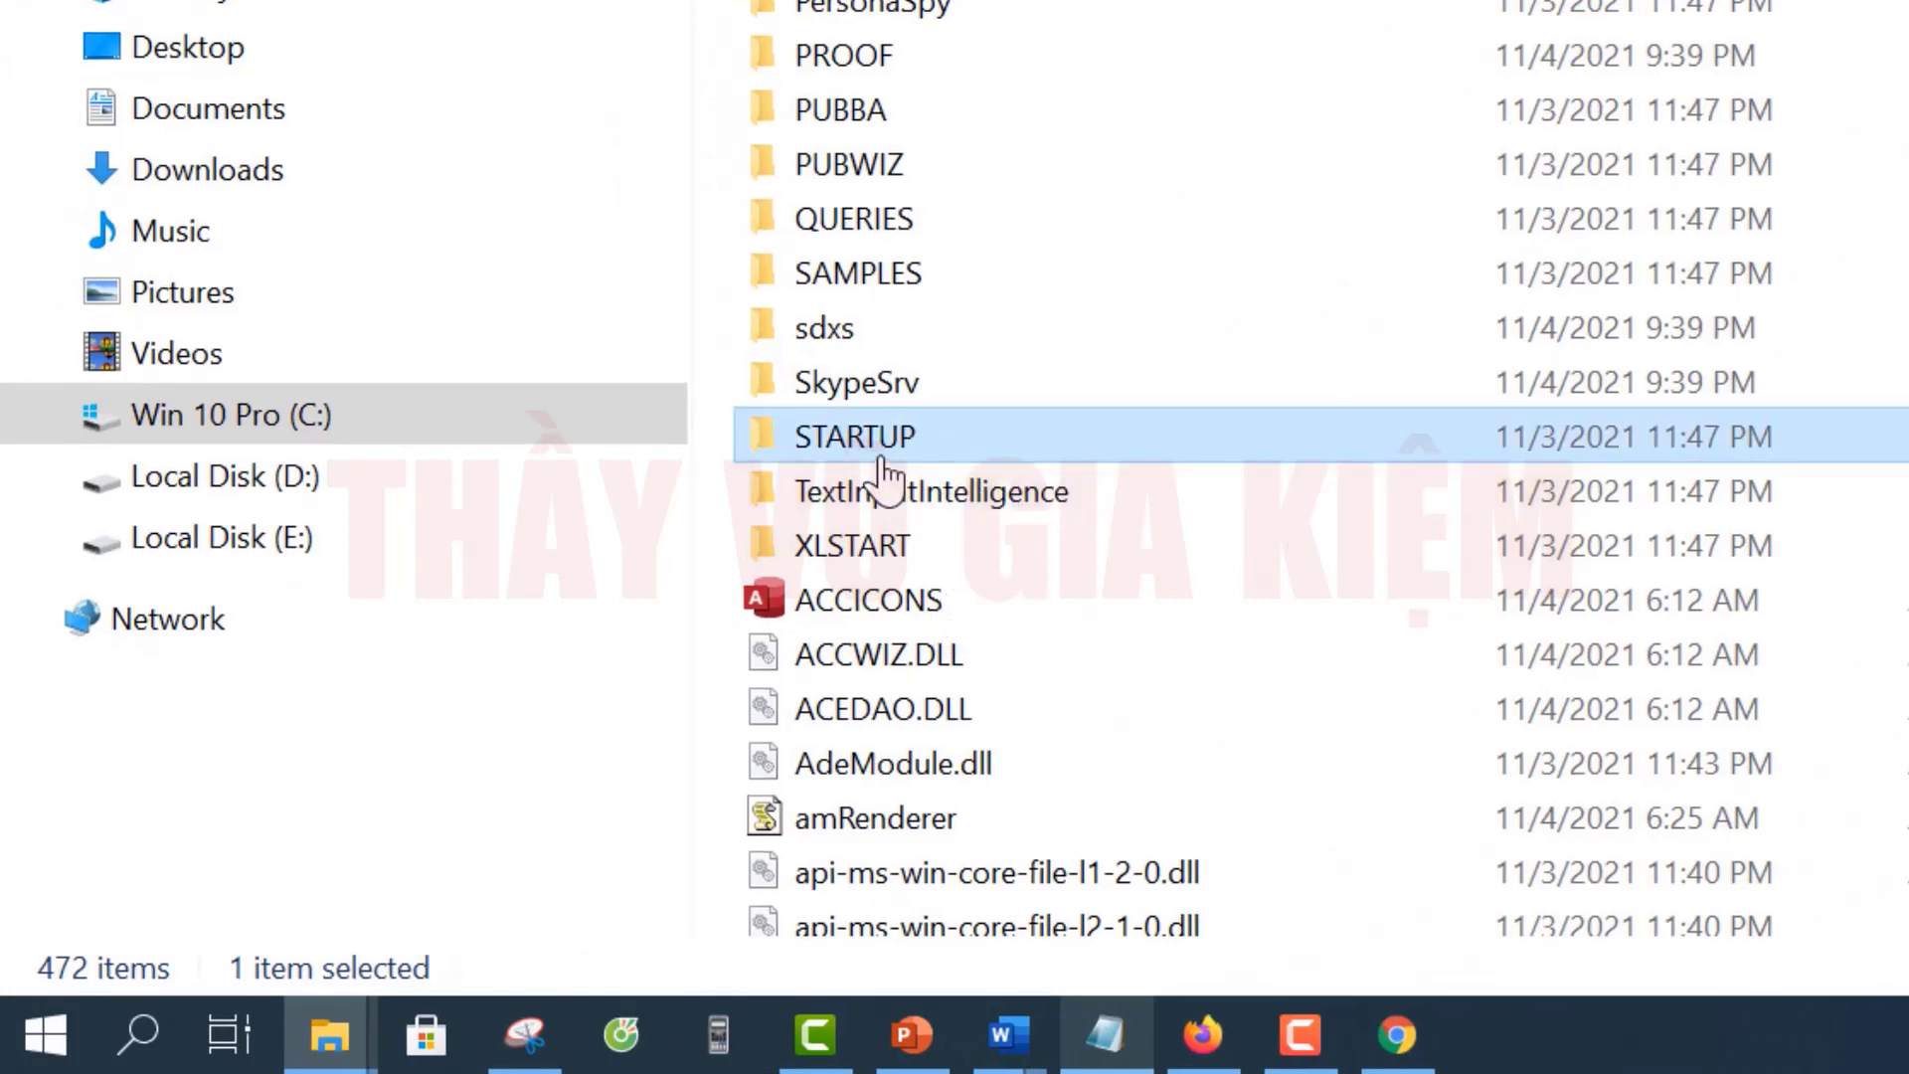
pyautogui.doubleClick(957, 443)
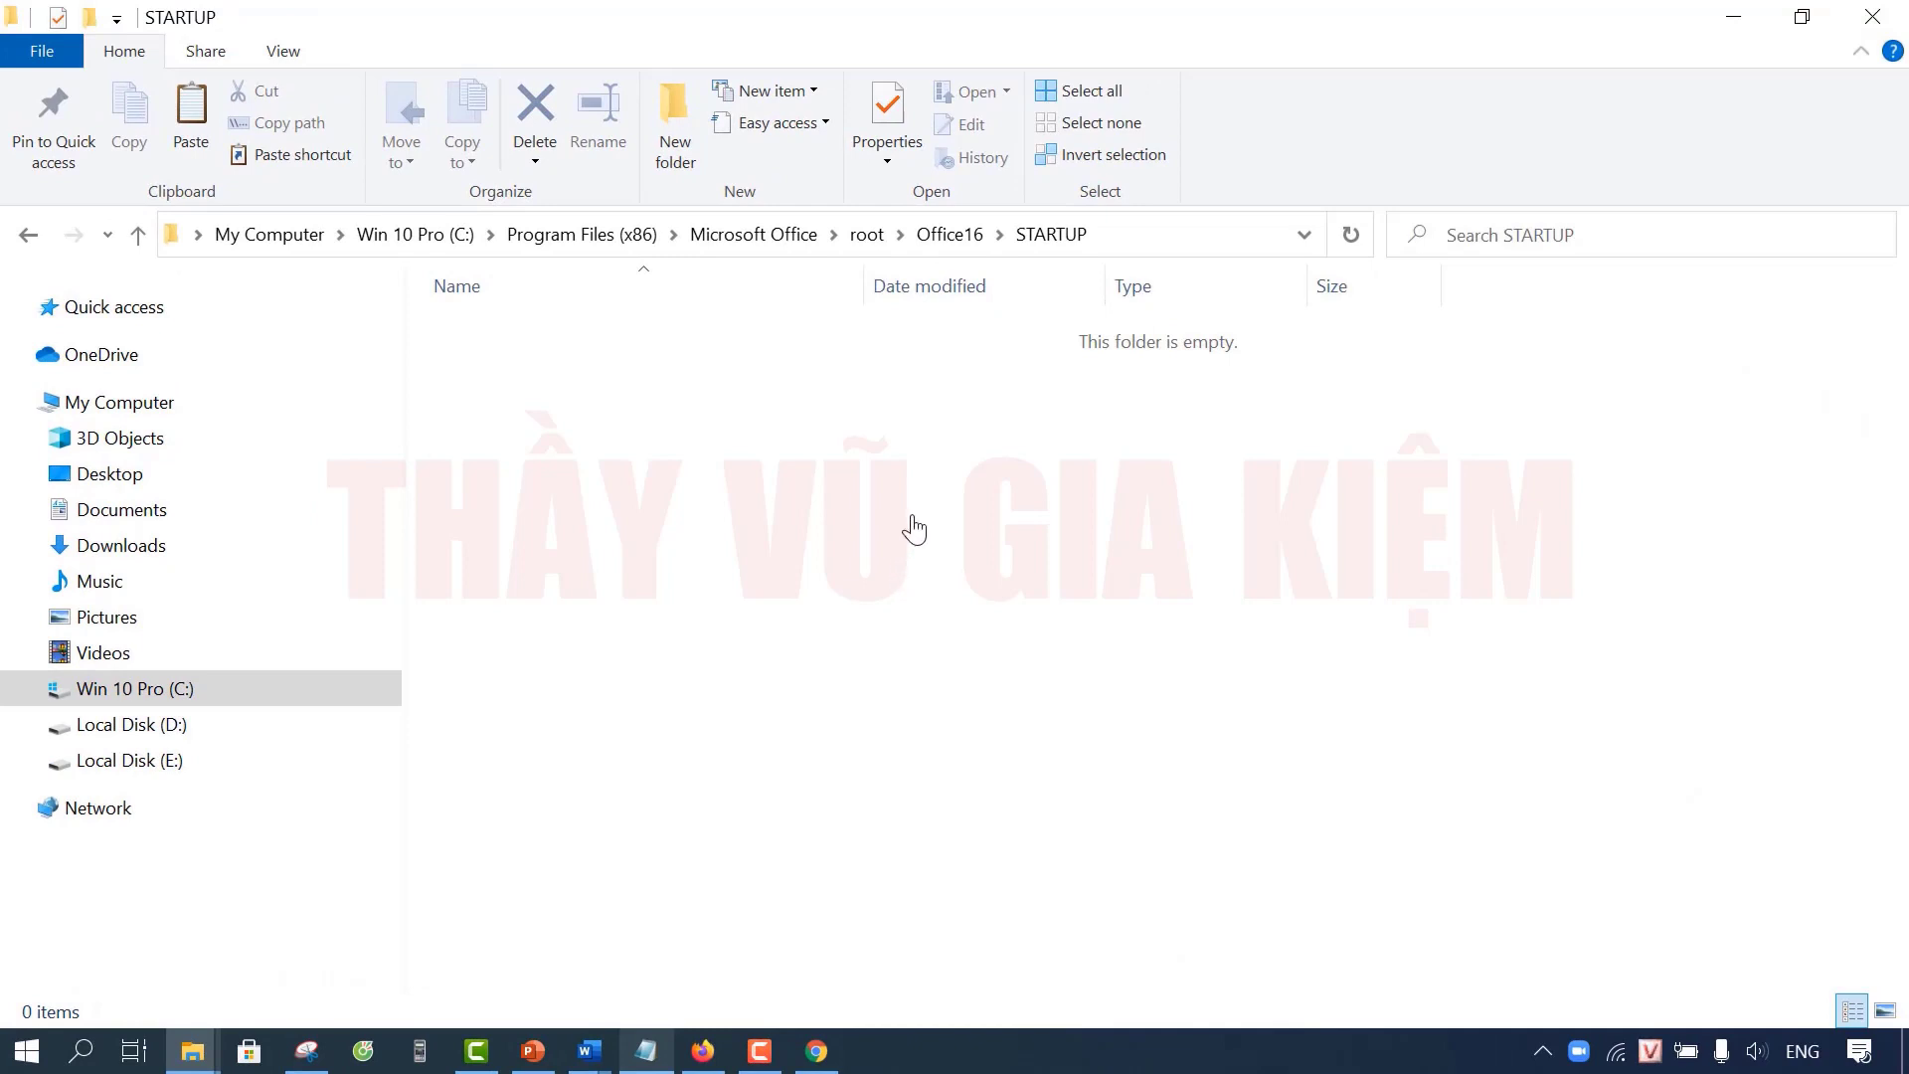
pyautogui.rightClick(914, 529)
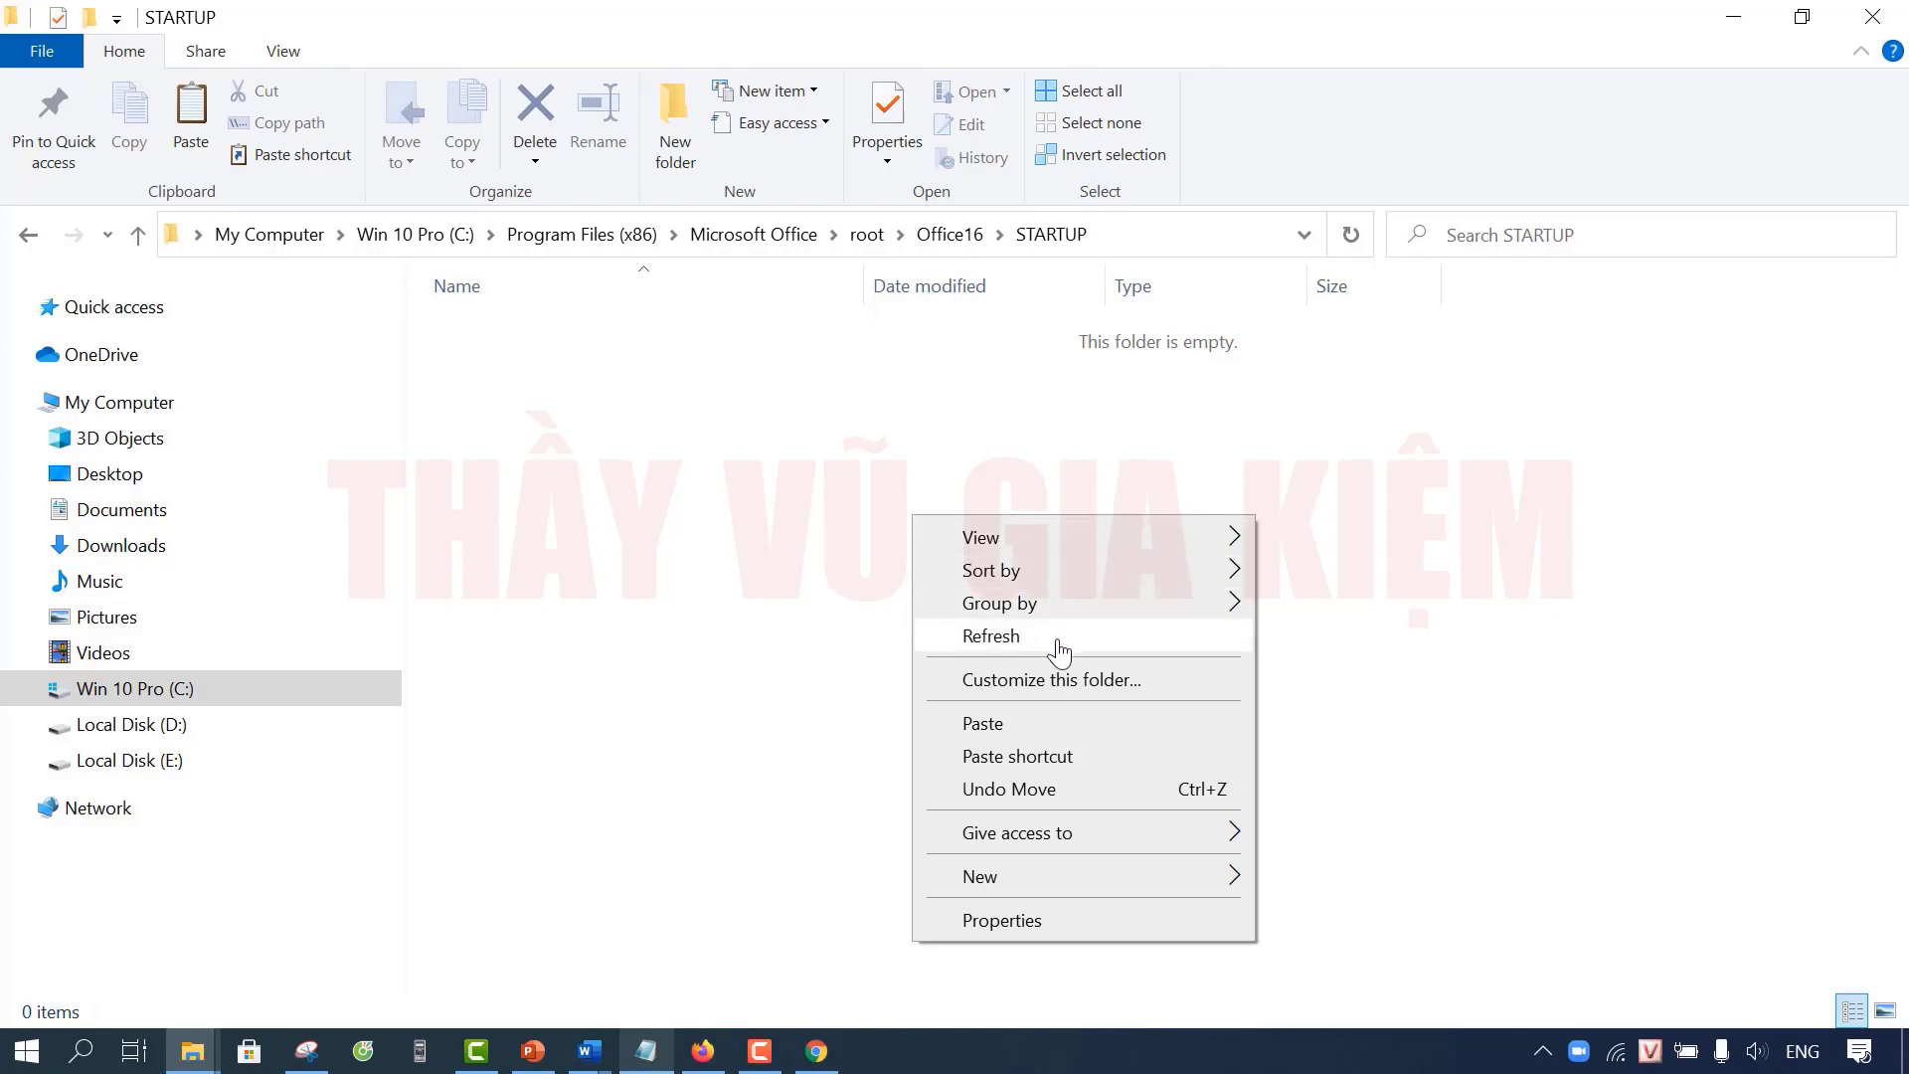
pyautogui.click(1043, 734)
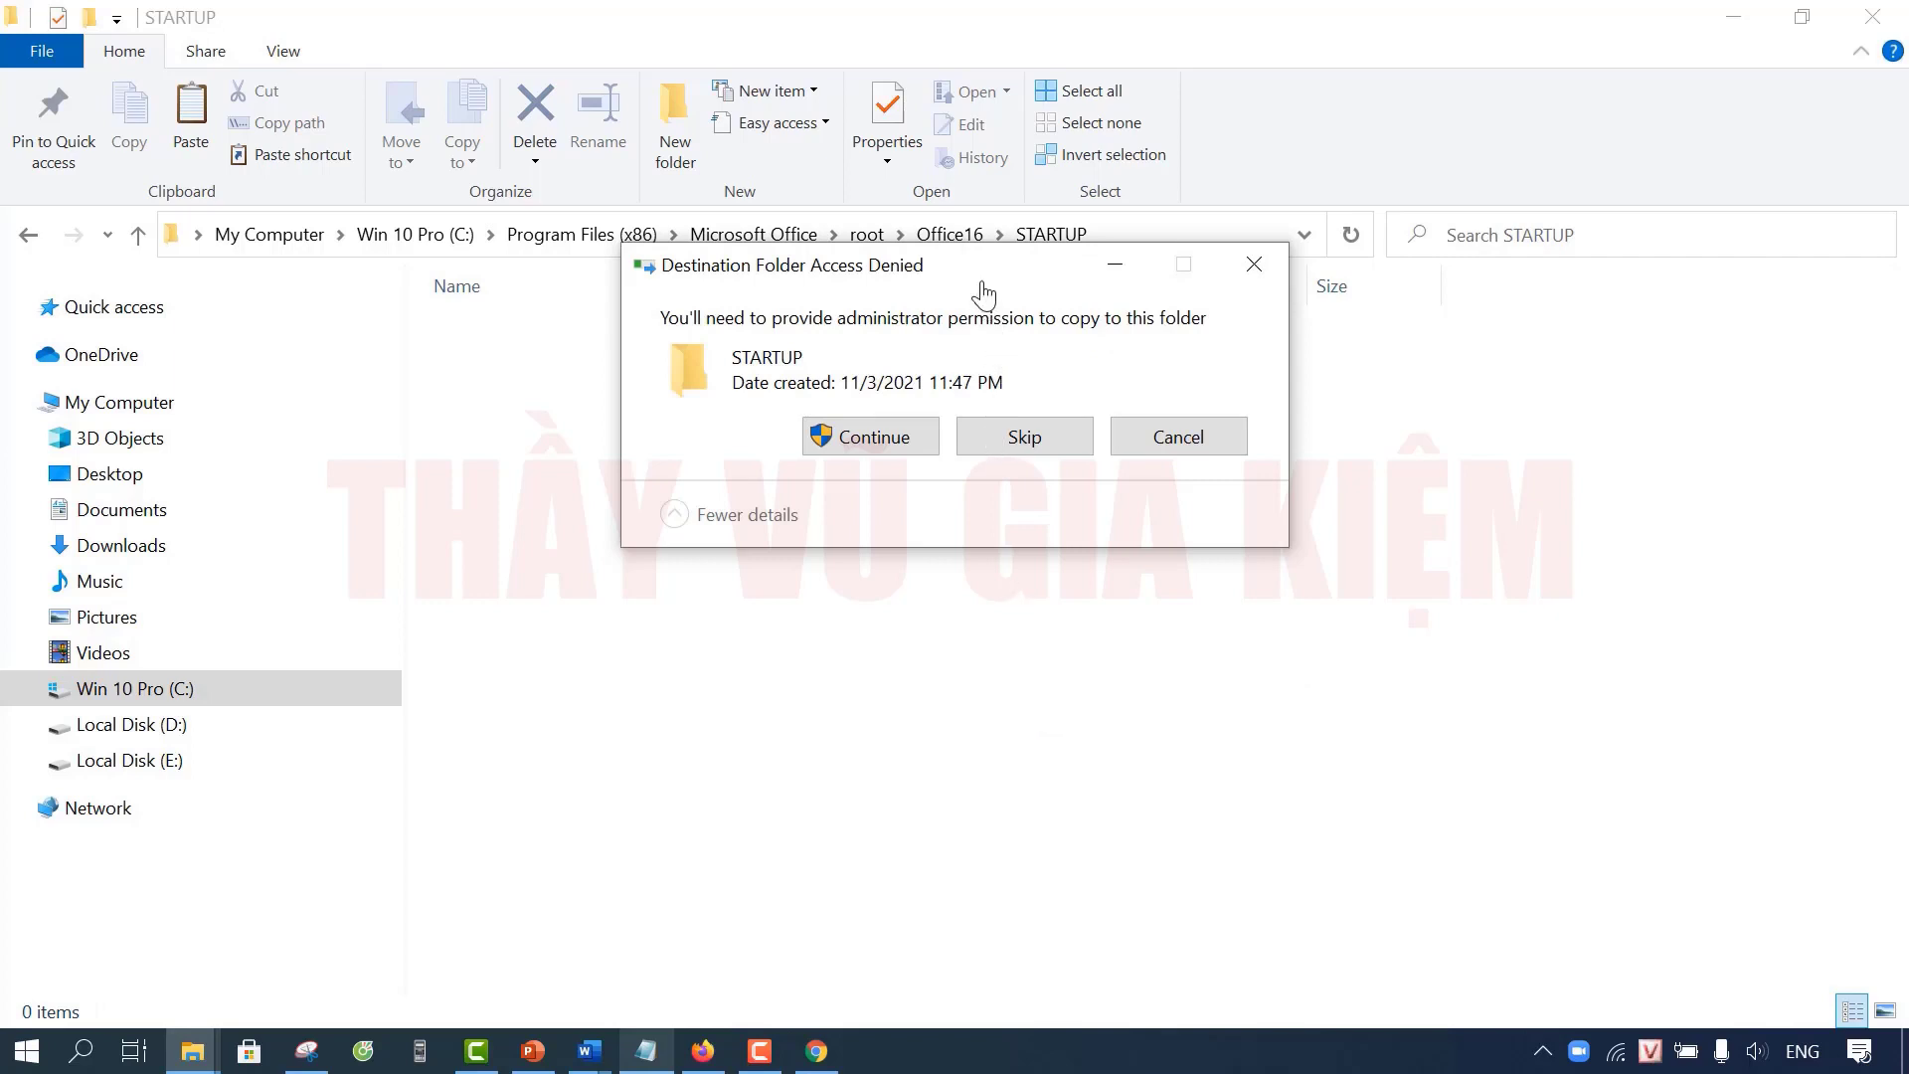
pyautogui.click(924, 441)
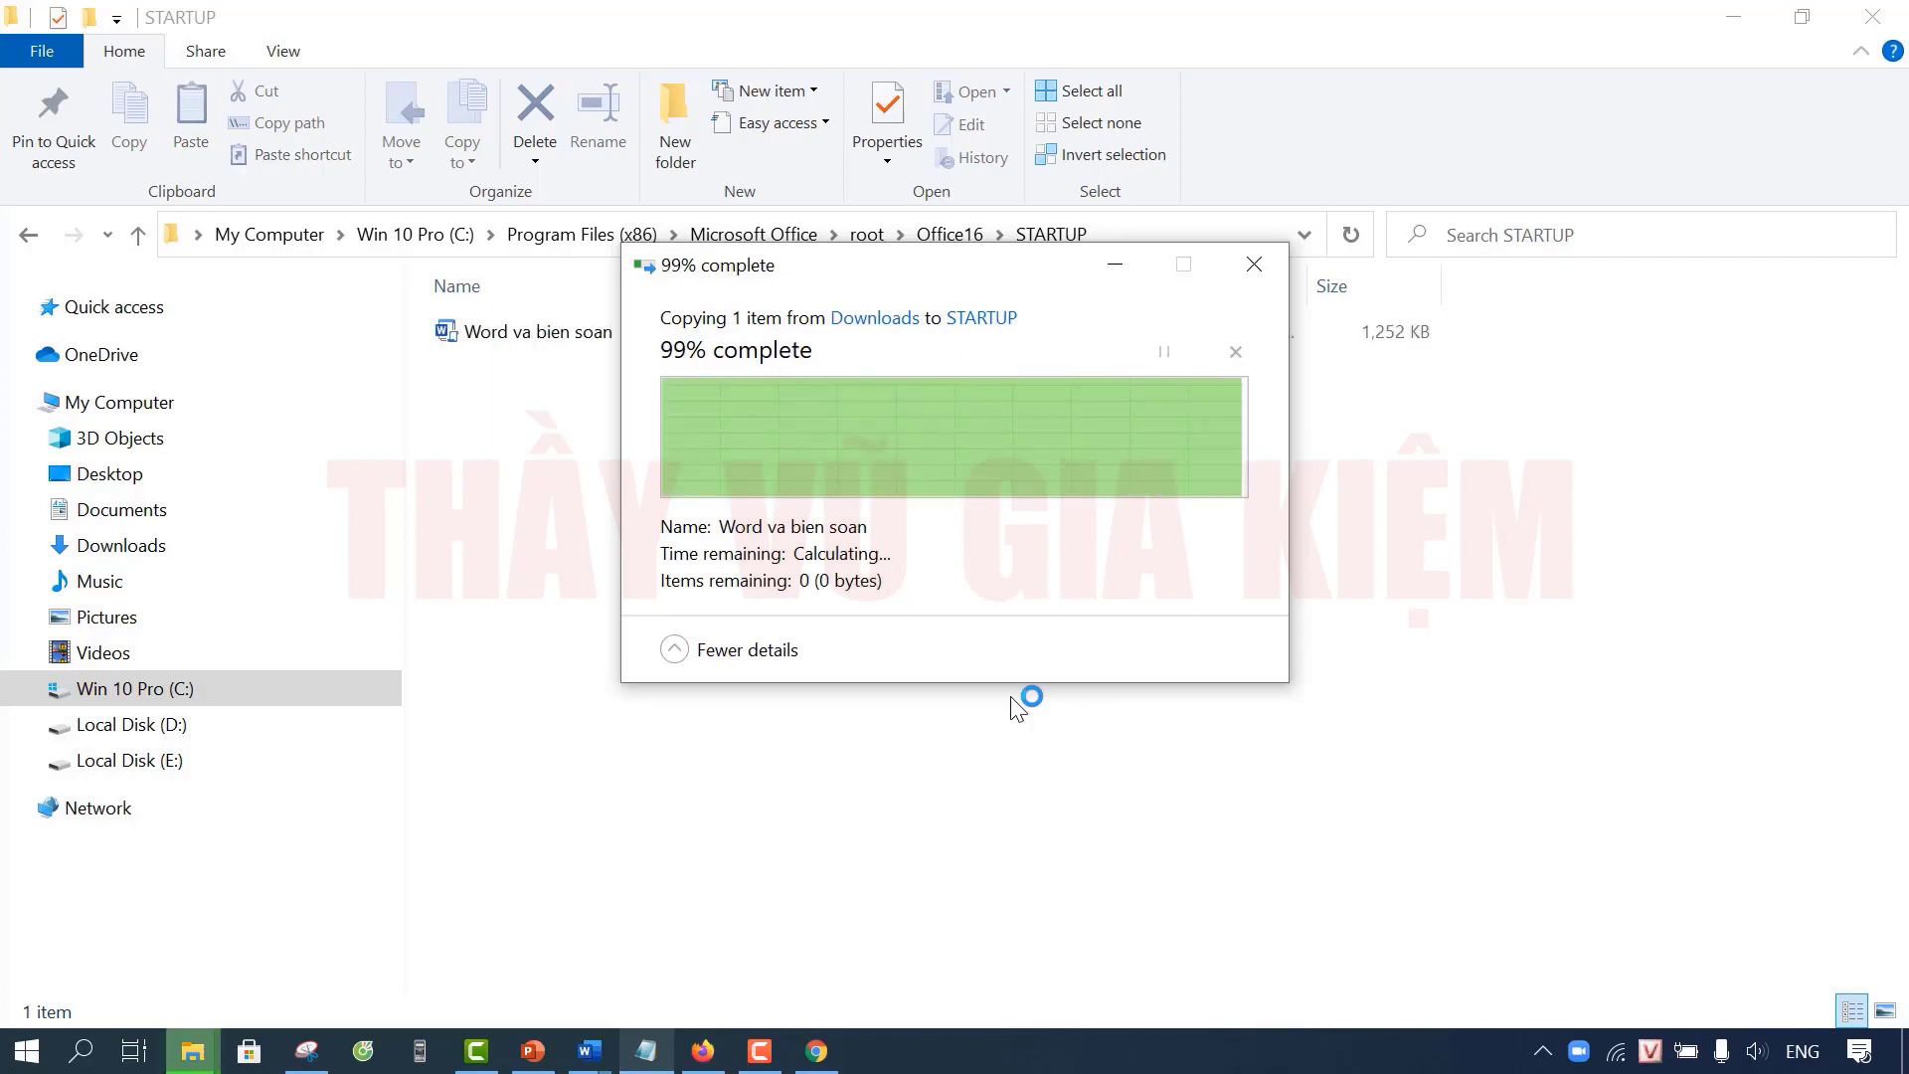
pyautogui.click(840, 590)
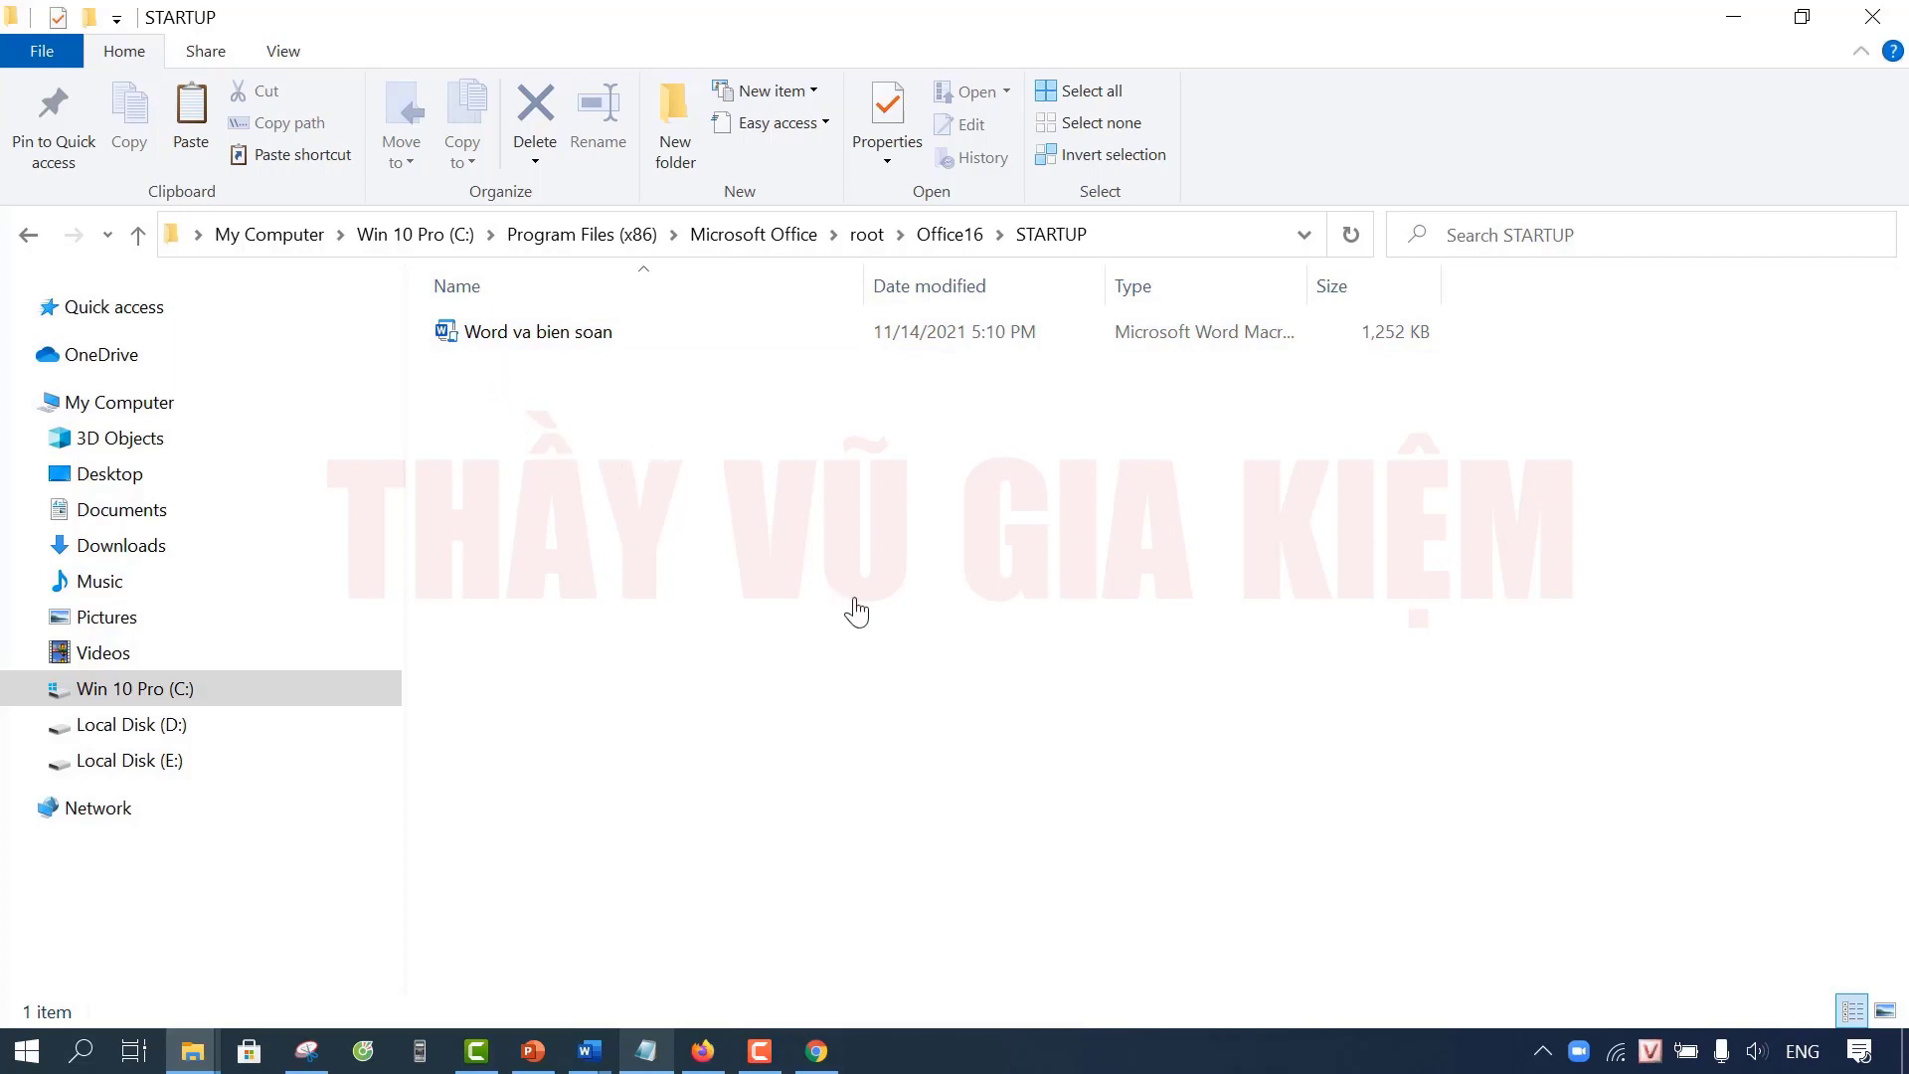
# Step: Close File Explorer, start Word with a blank document and show the Word và biên soạn tab
pyautogui.click(1873, 16)
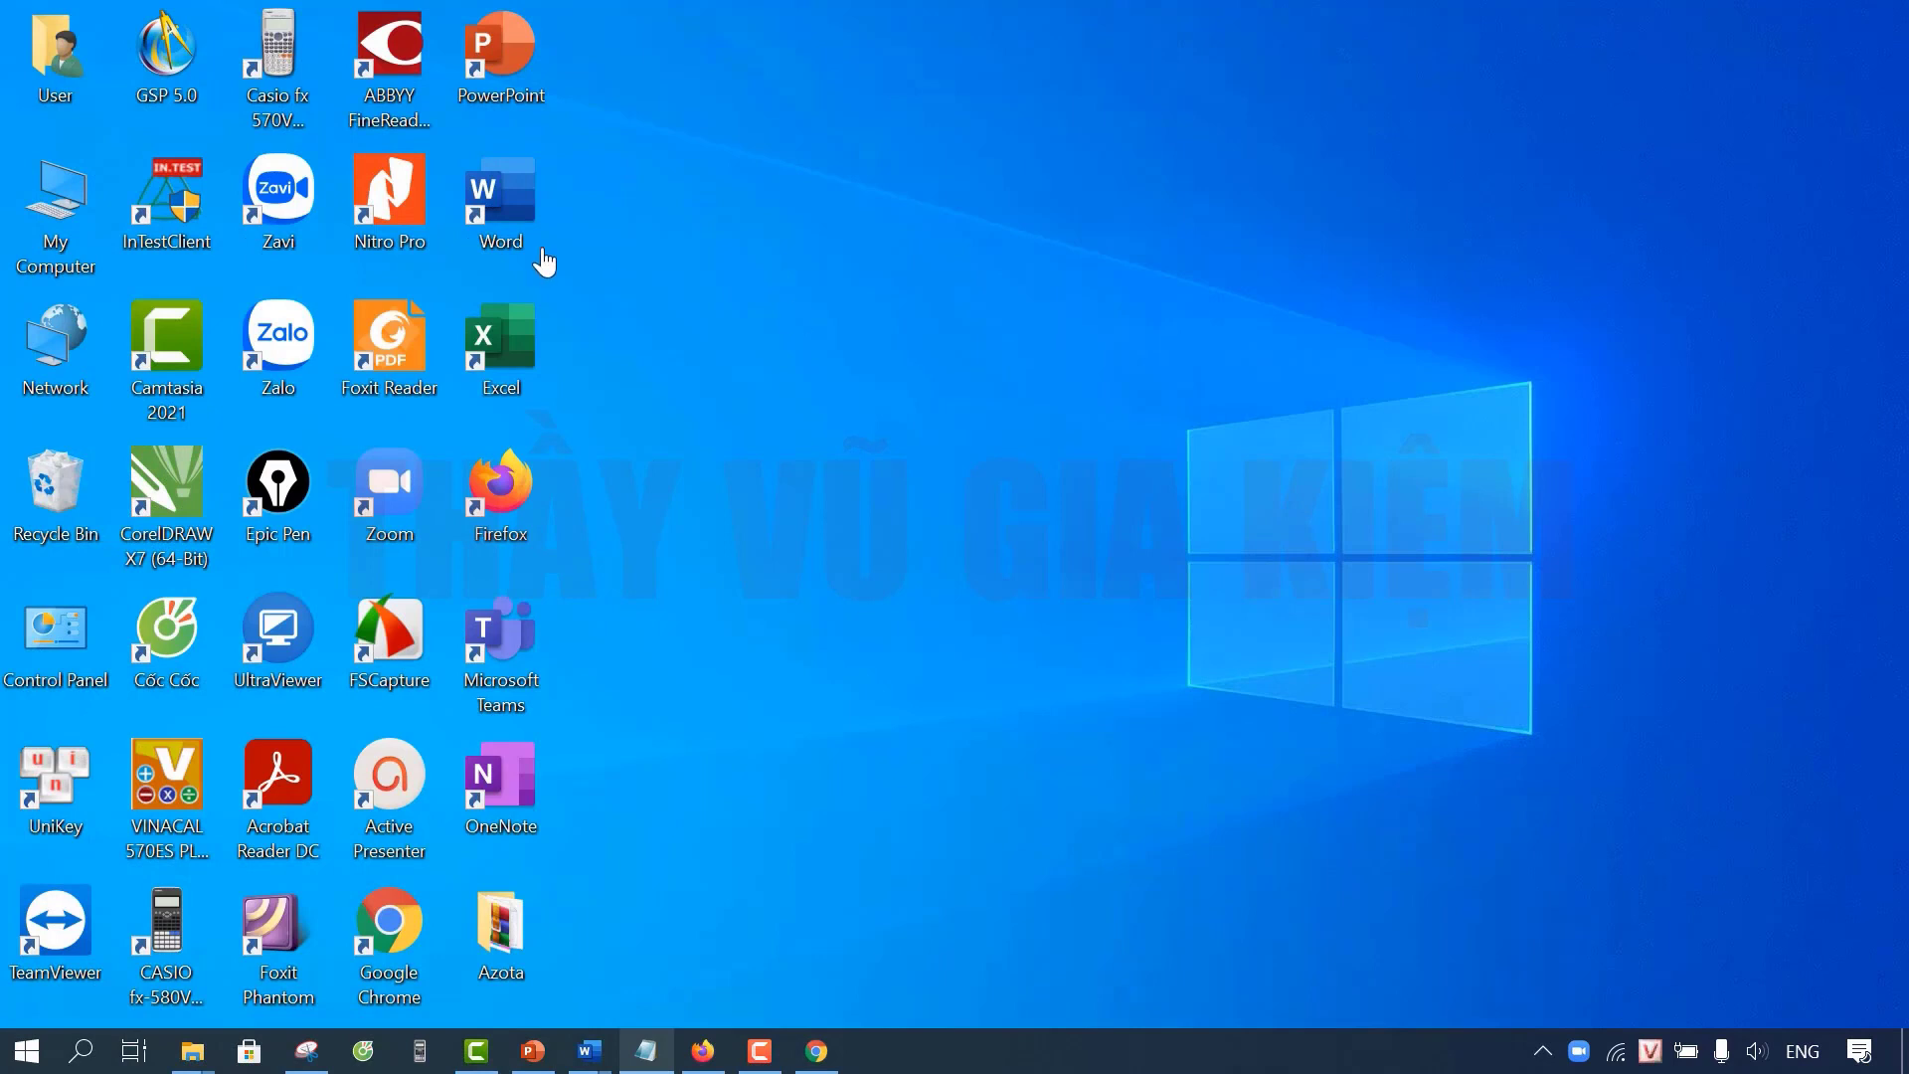
pyautogui.doubleClick(523, 207)
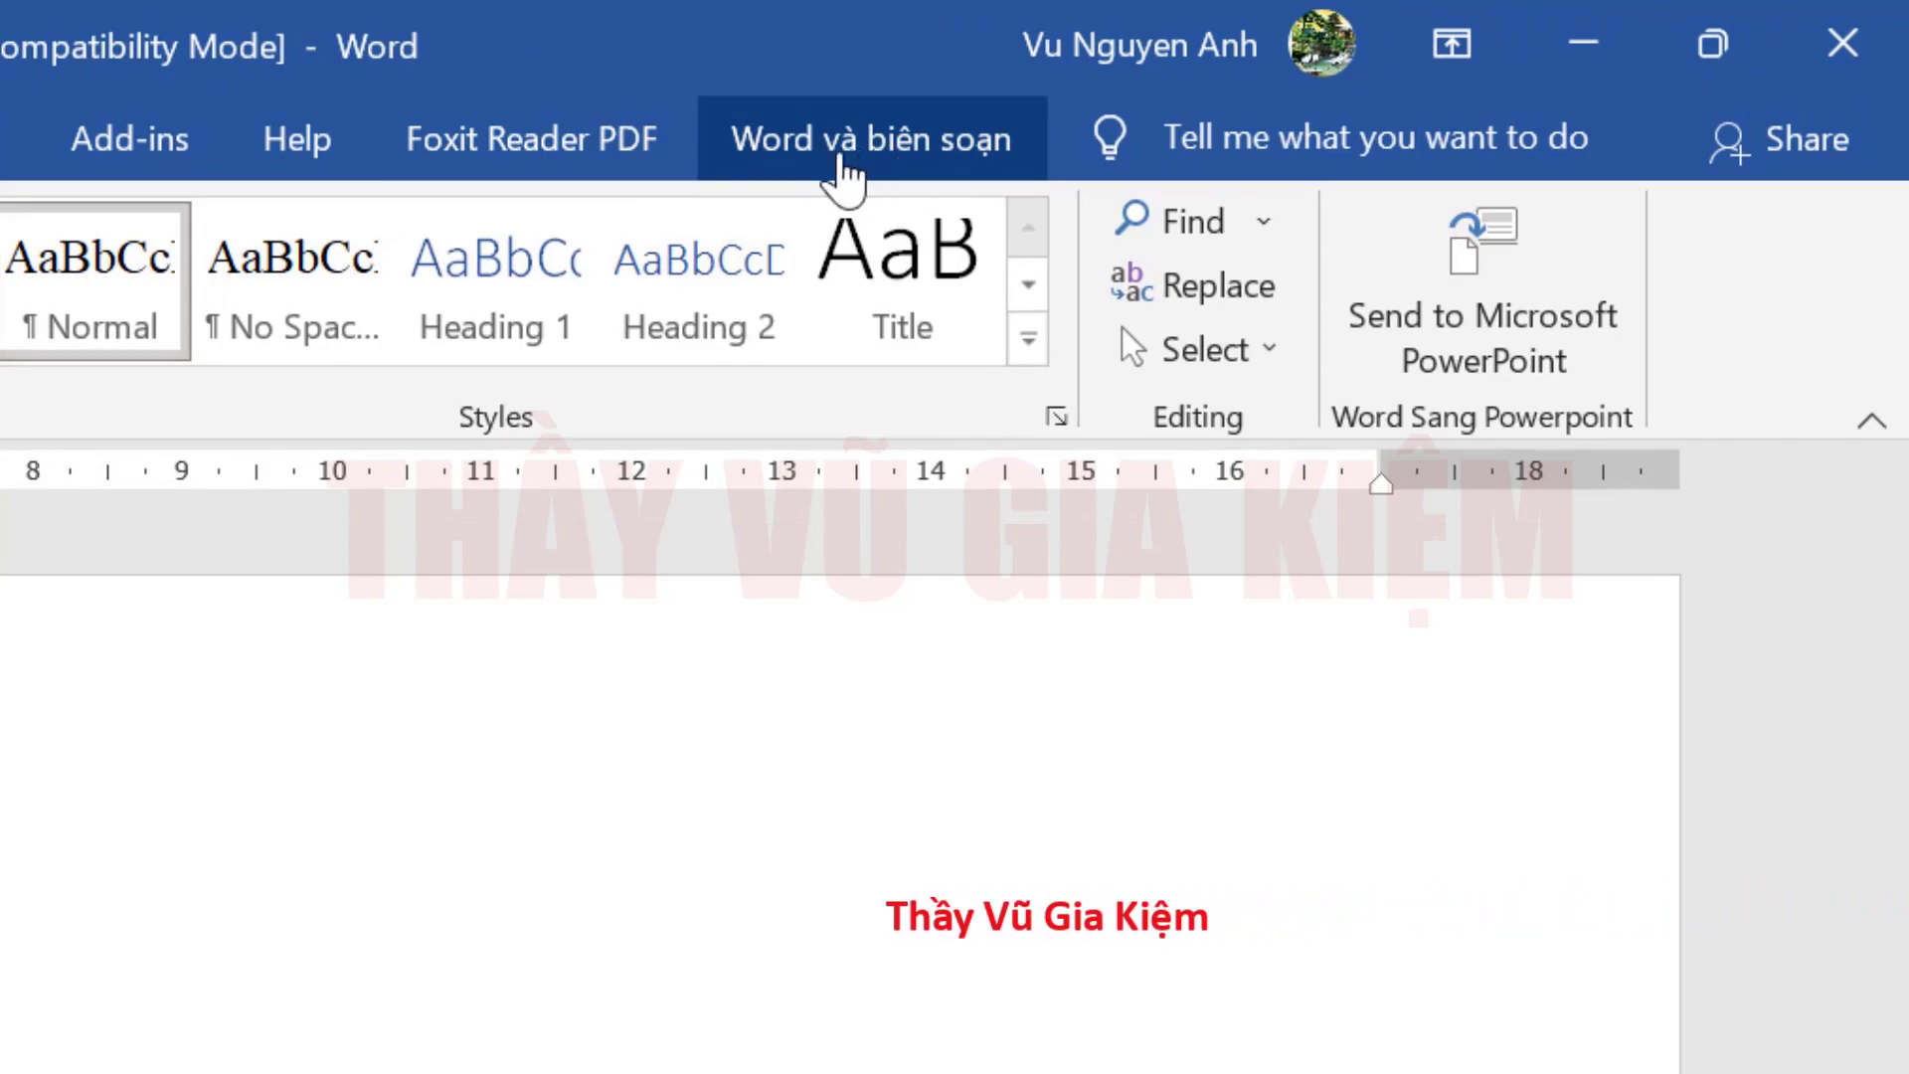
pyautogui.click(900, 167)
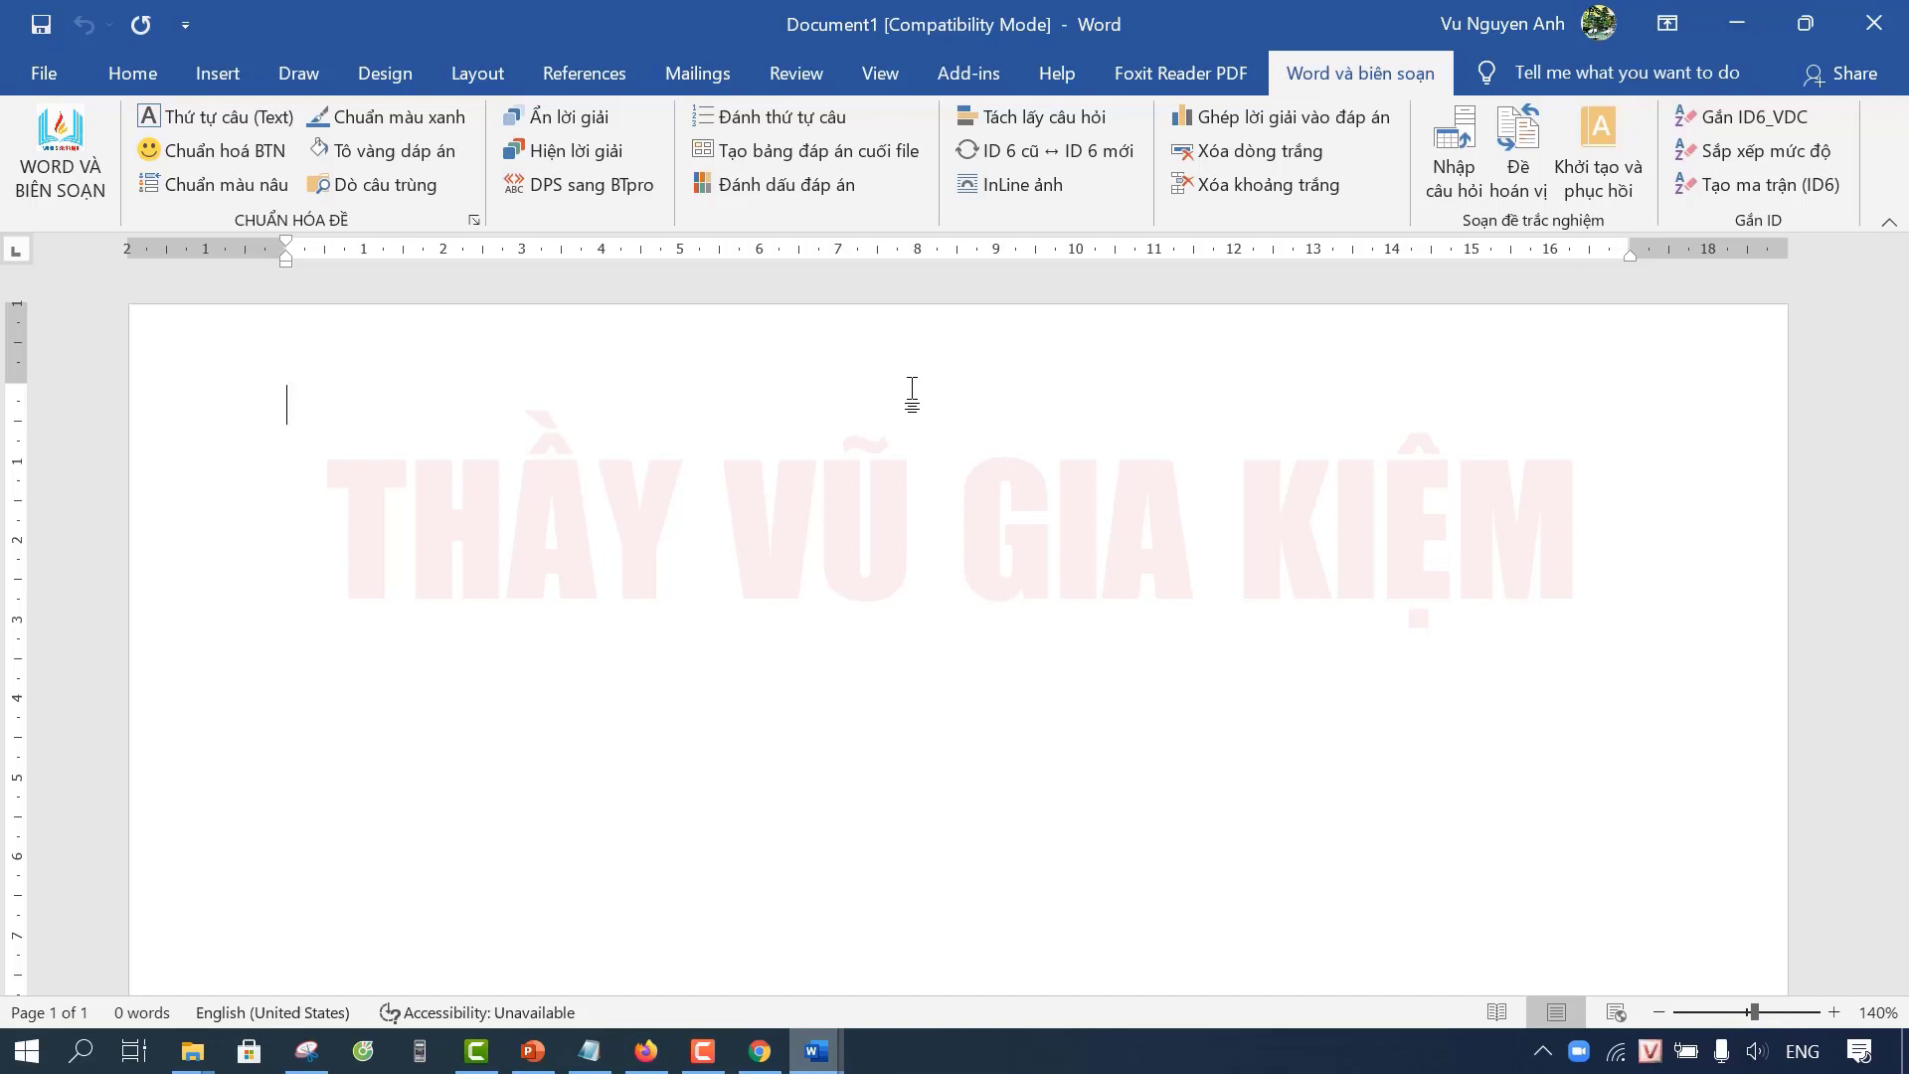
# Step: Switch to the exam document and look over its opening questions
pyautogui.click(1737, 24)
pyautogui.click(1537, 425)
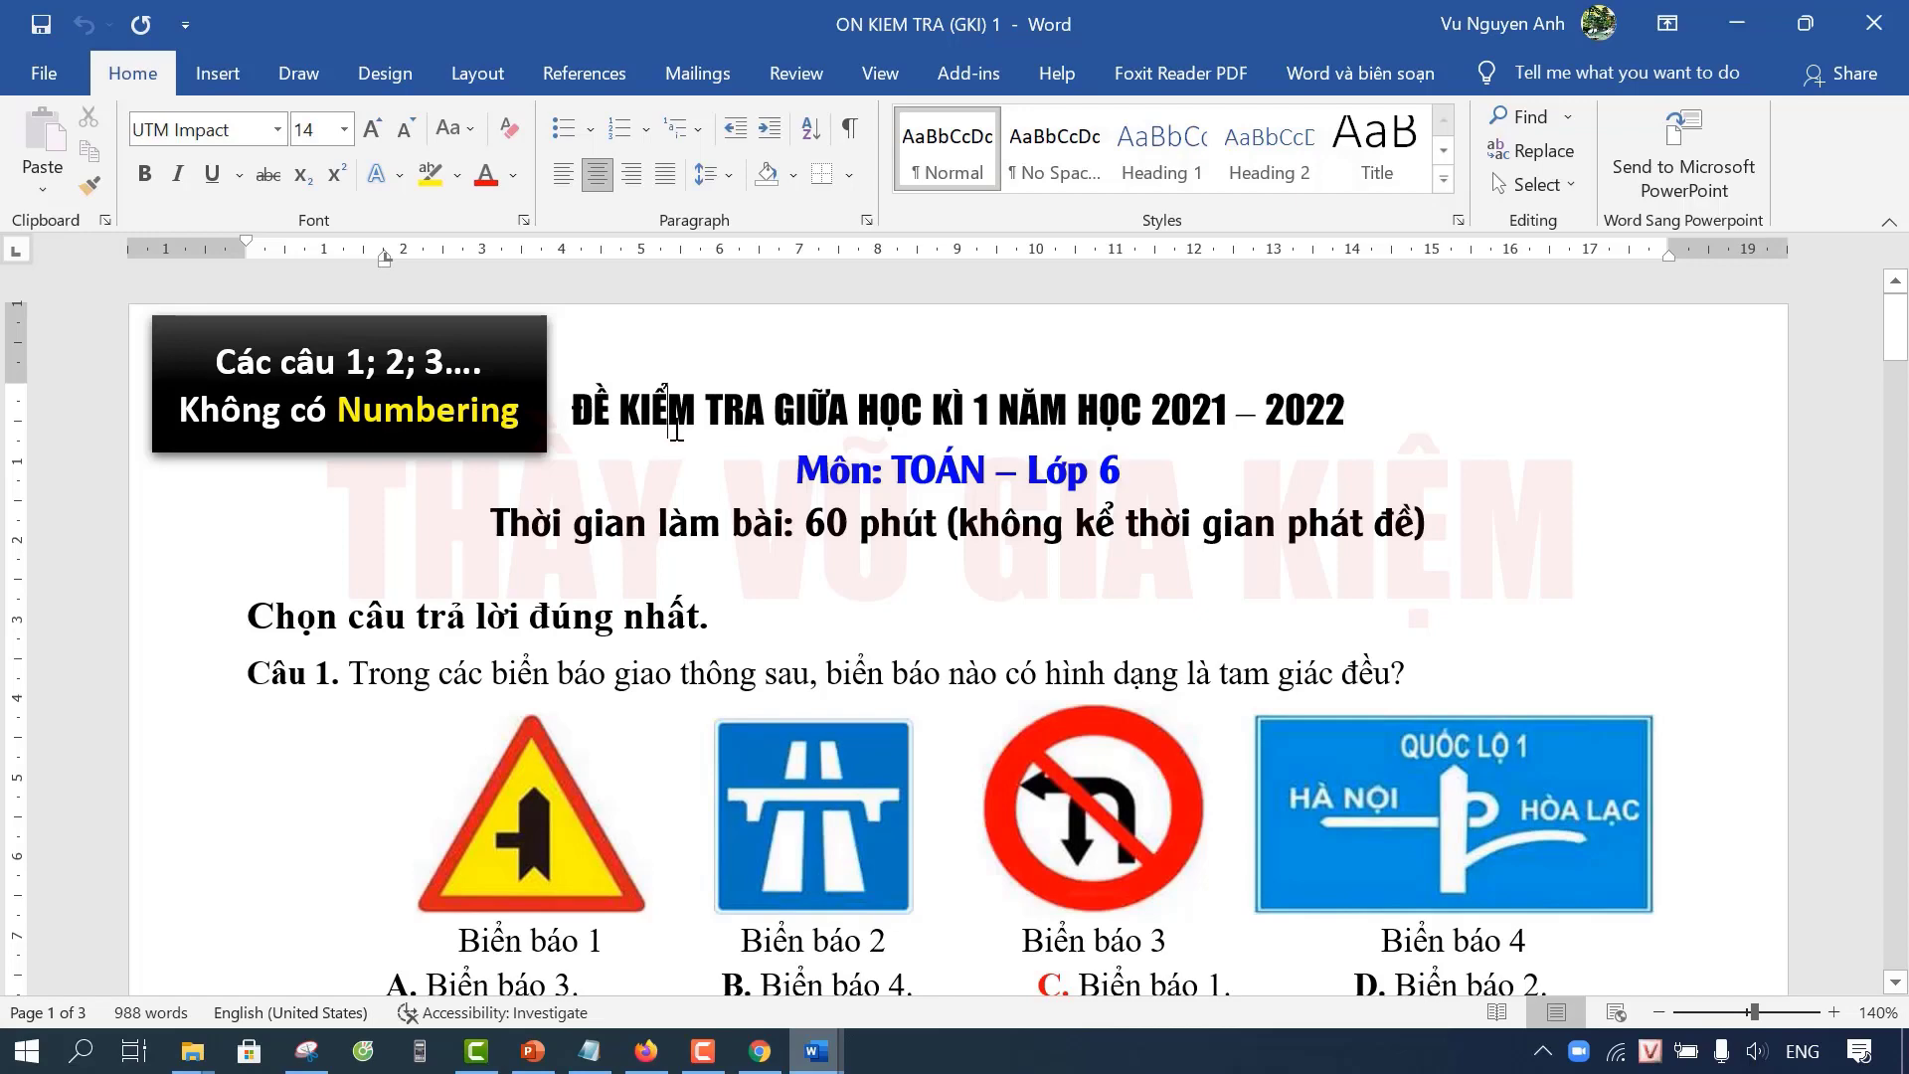
pyautogui.scroll(-2, 675, 428)
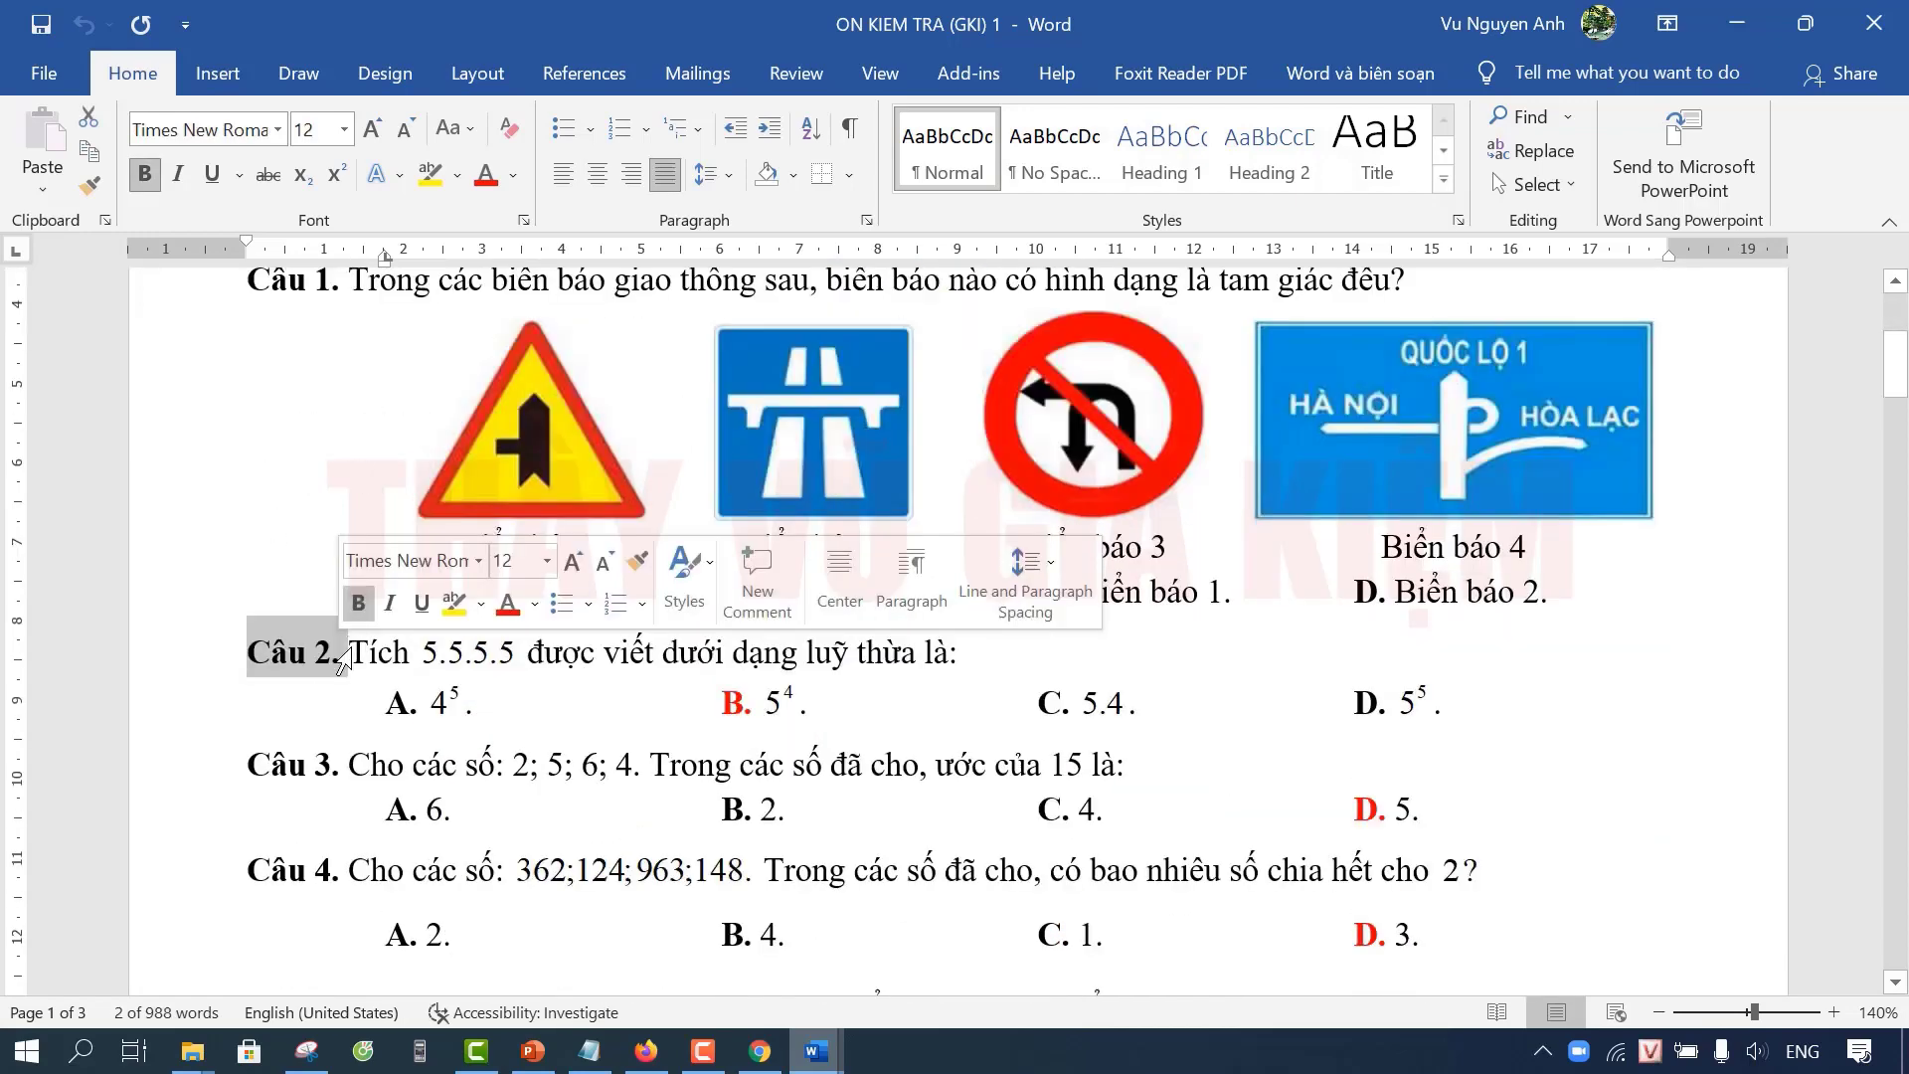
pyautogui.moveTo(246, 474); pyautogui.dragTo(261, 545)
pyautogui.moveTo(246, 475); pyautogui.dragTo(345, 500)
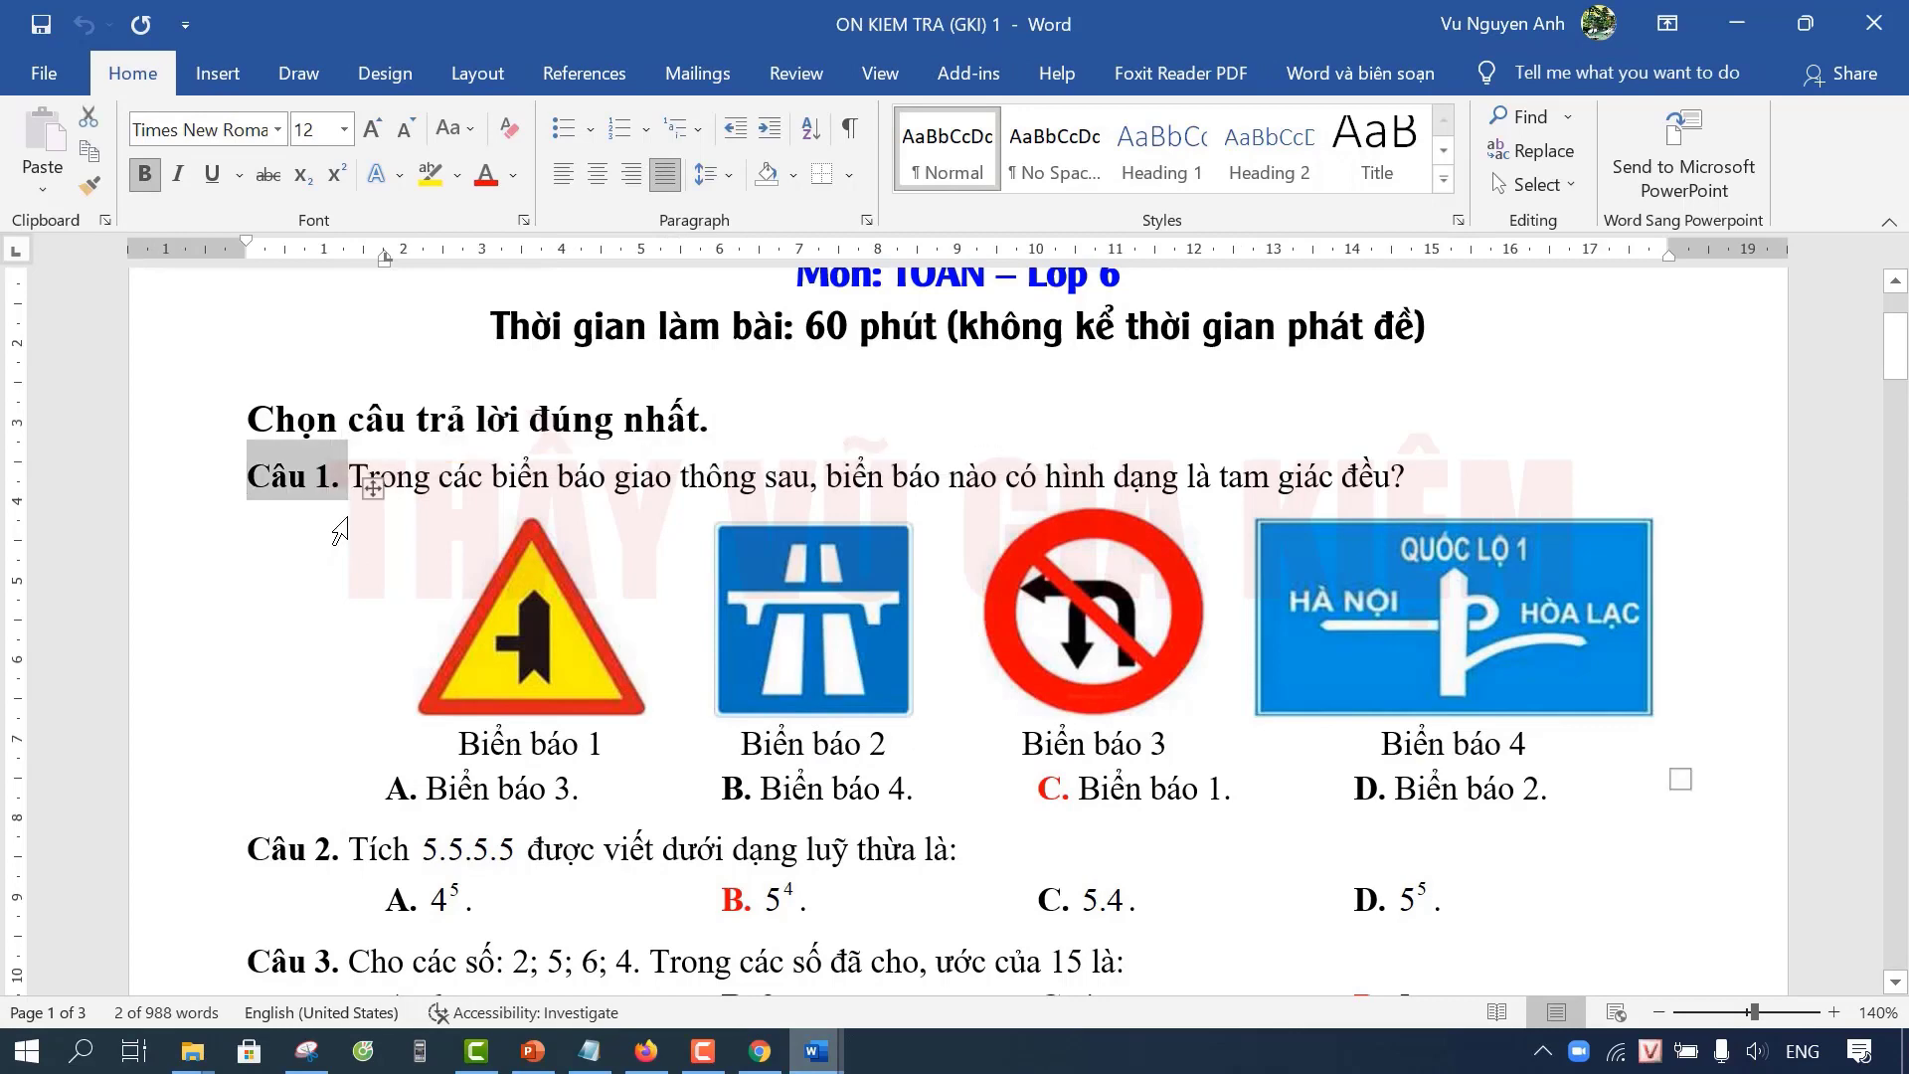
pyautogui.click(341, 532)
pyautogui.scroll(-2, 384, 648)
pyautogui.moveTo(273, 657); pyautogui.dragTo(343, 656)
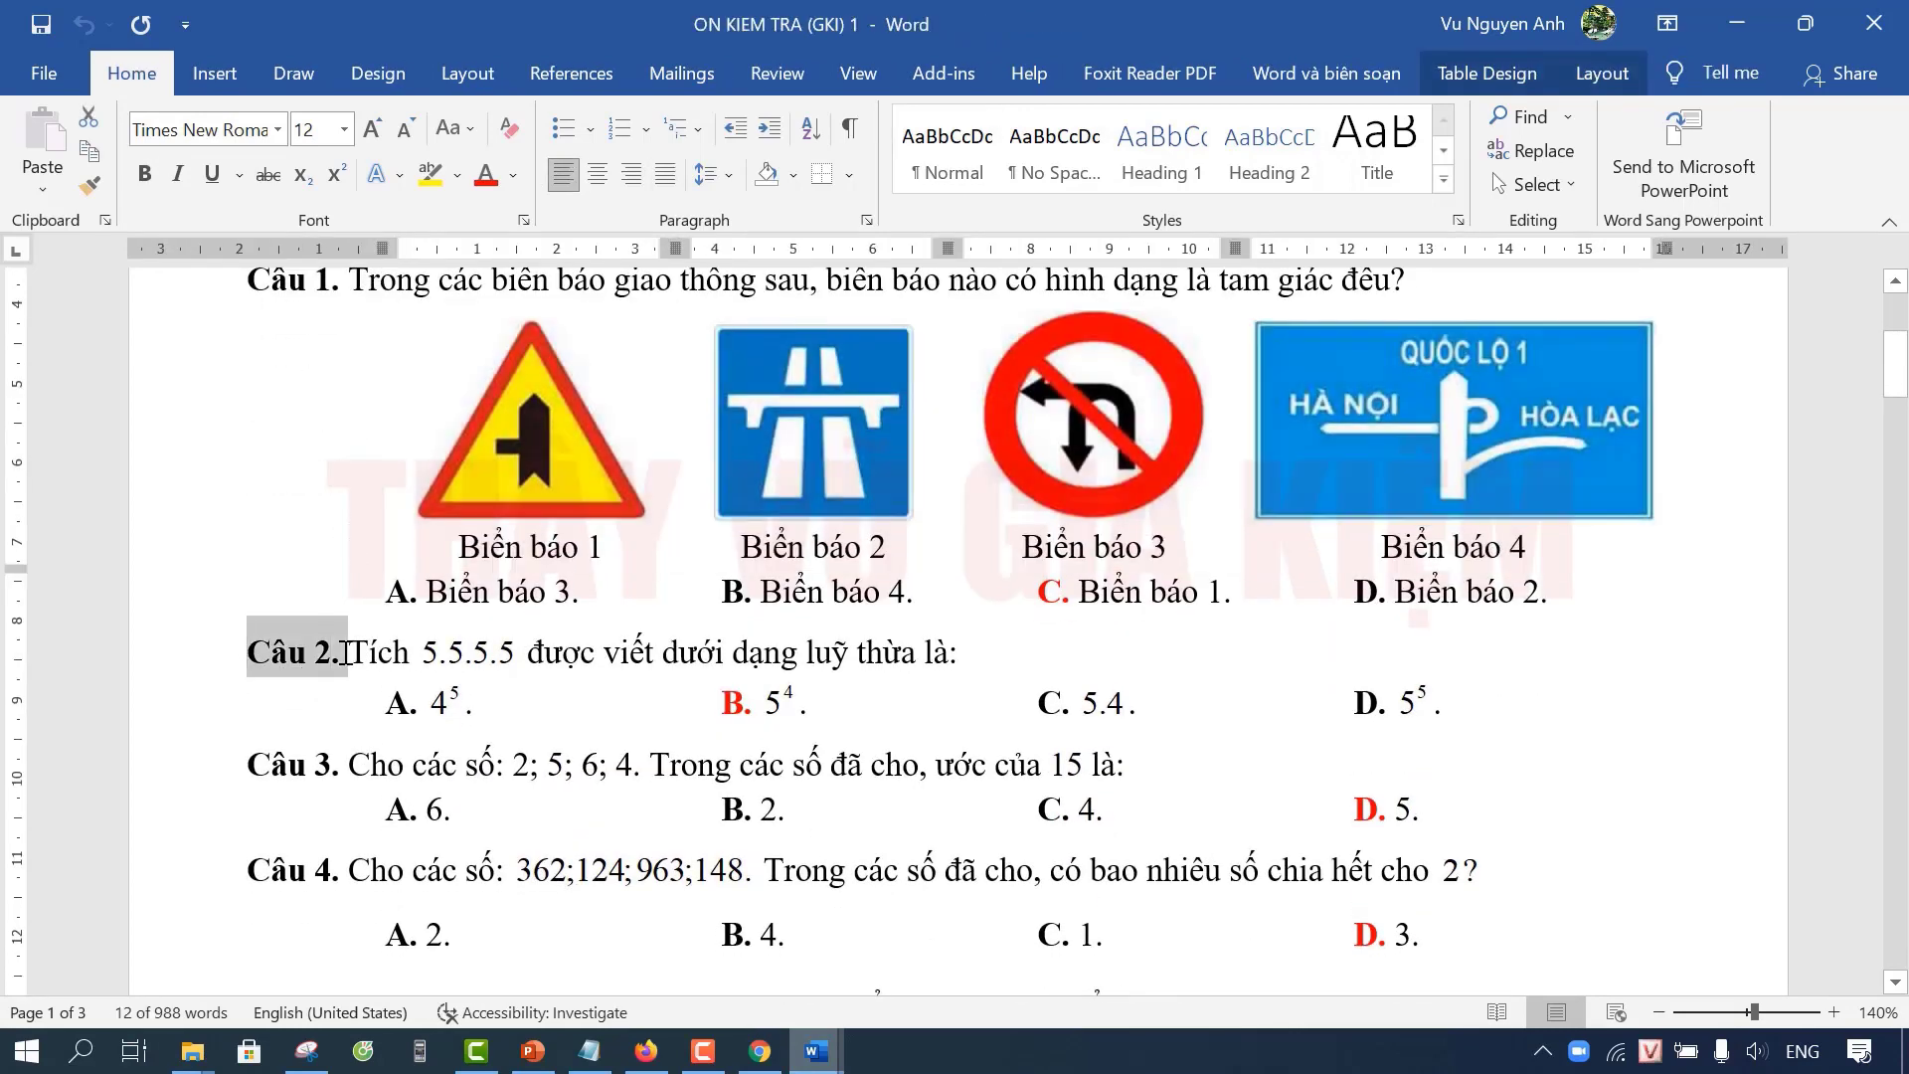
pyautogui.click(320, 773)
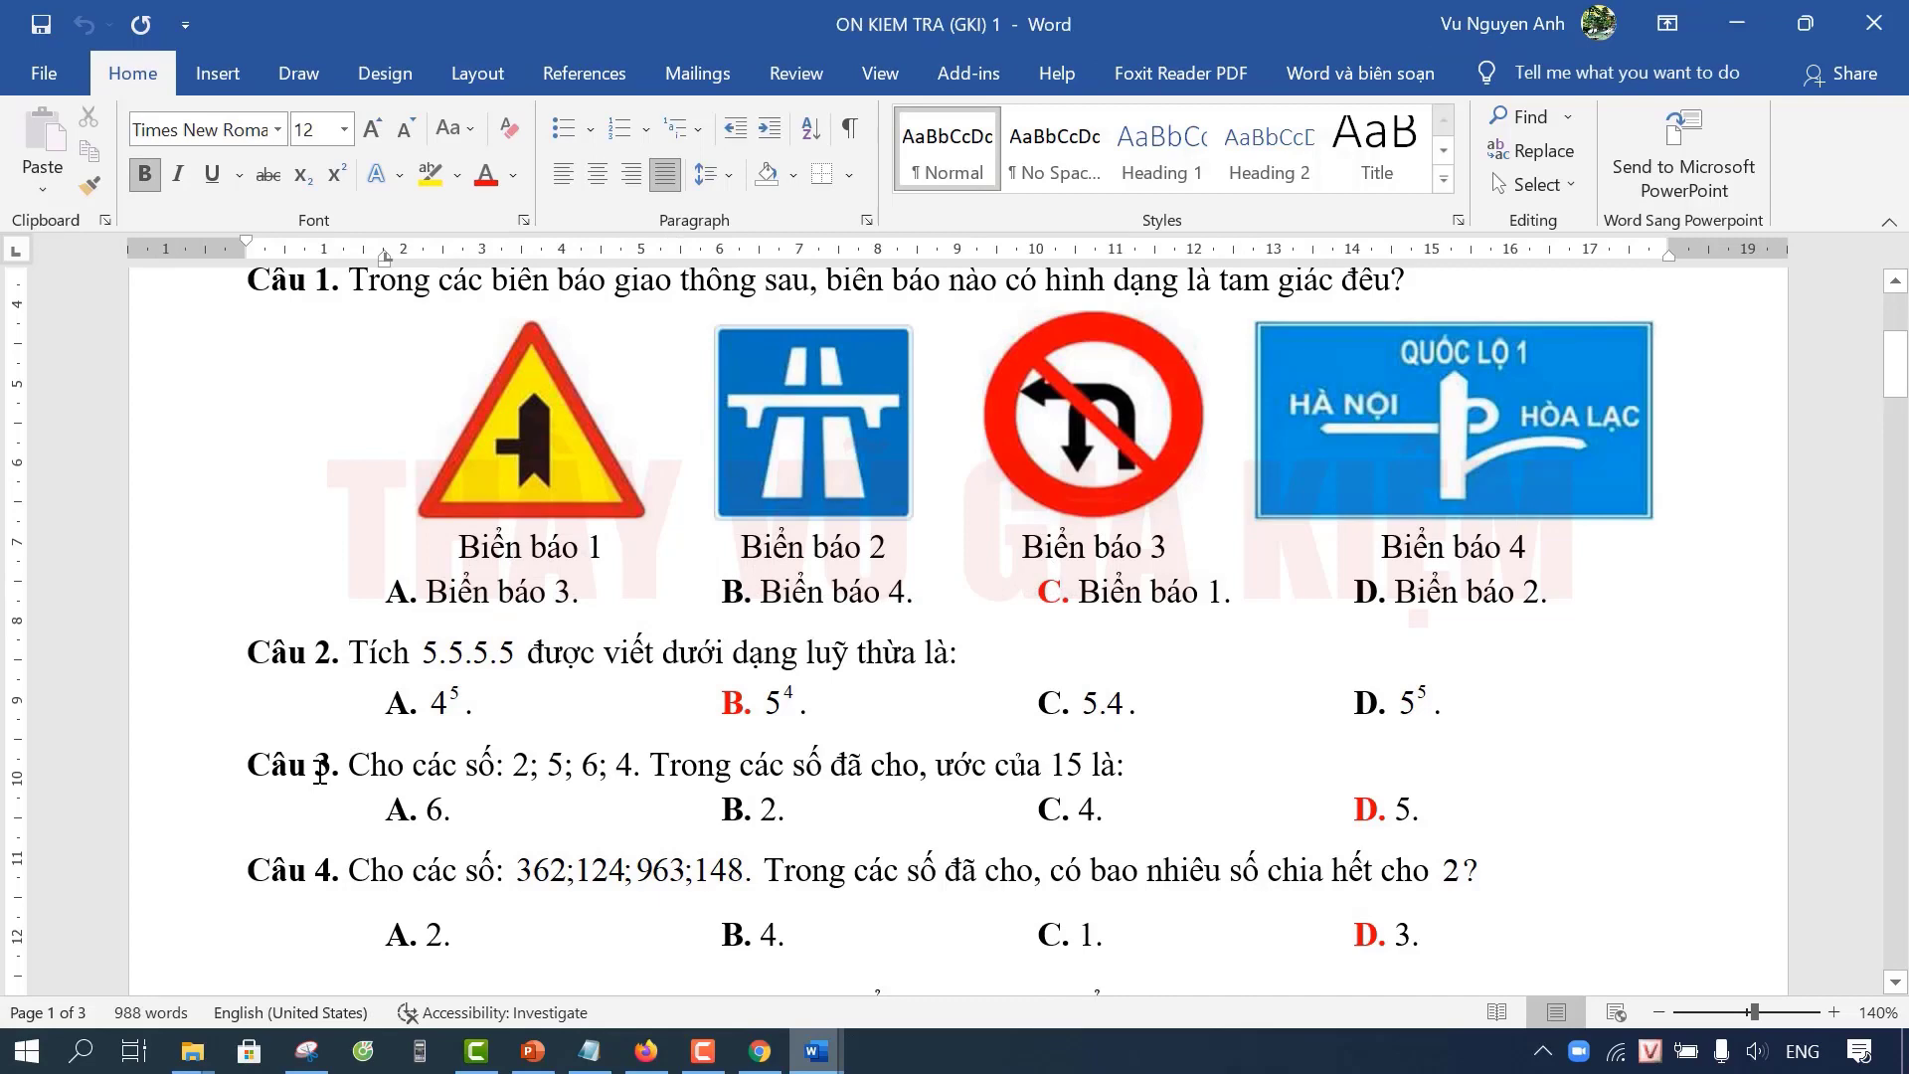
pyautogui.scroll(3, 326, 716)
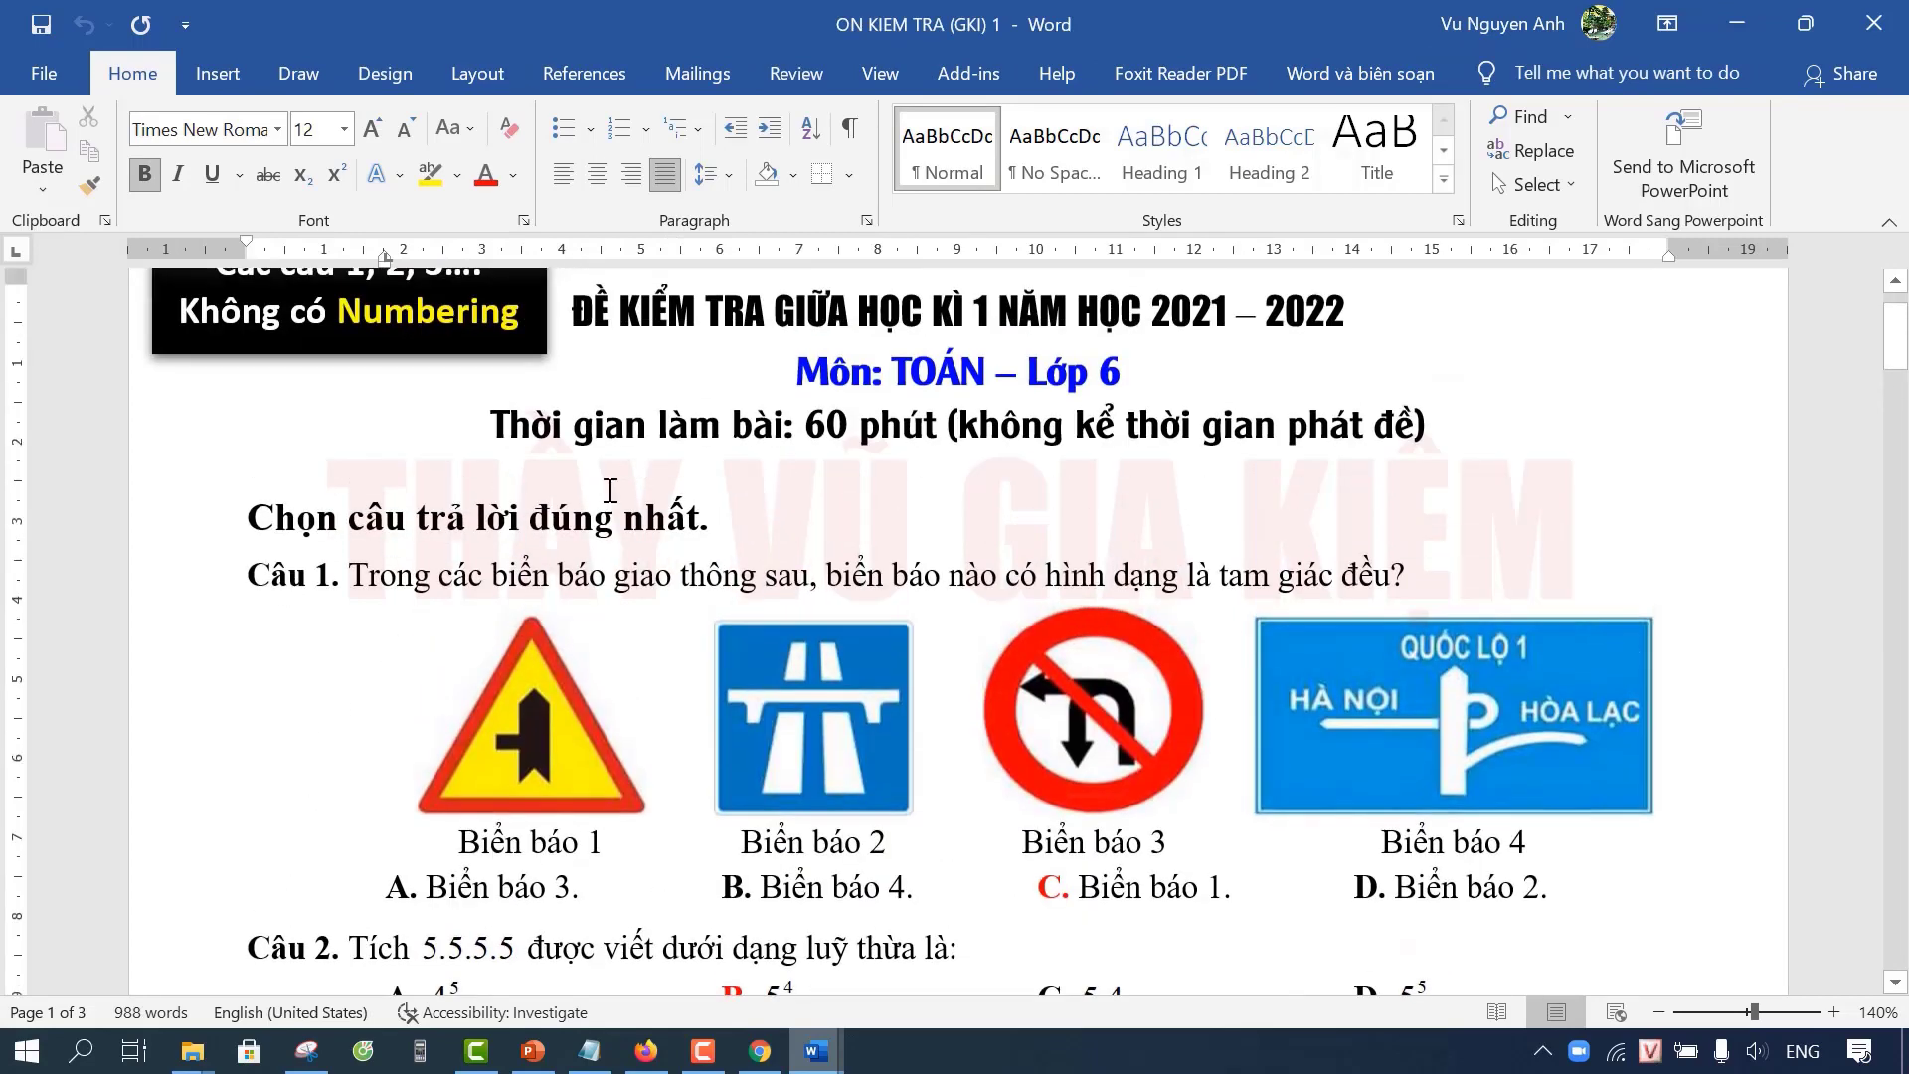
pyautogui.scroll(1, 861, 548)
pyautogui.click(879, 561)
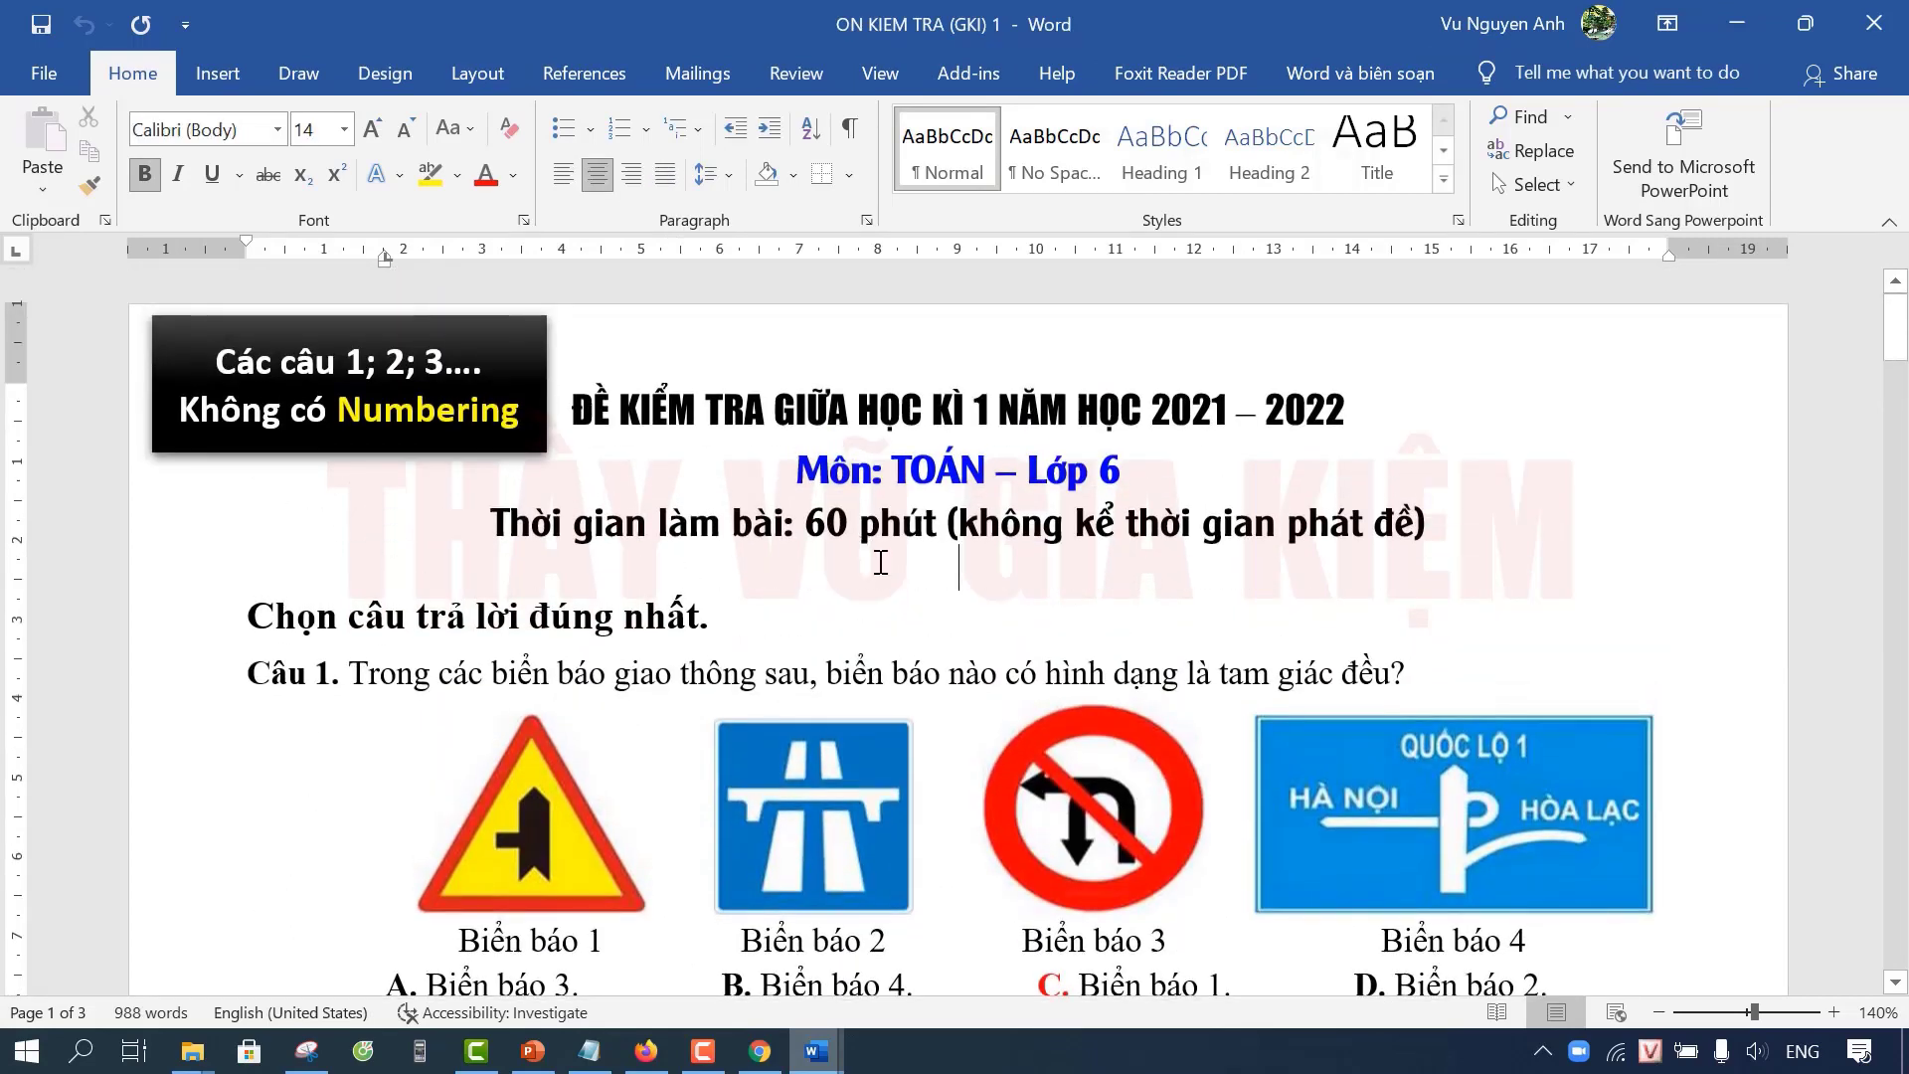
pyautogui.scroll(-3, 880, 561)
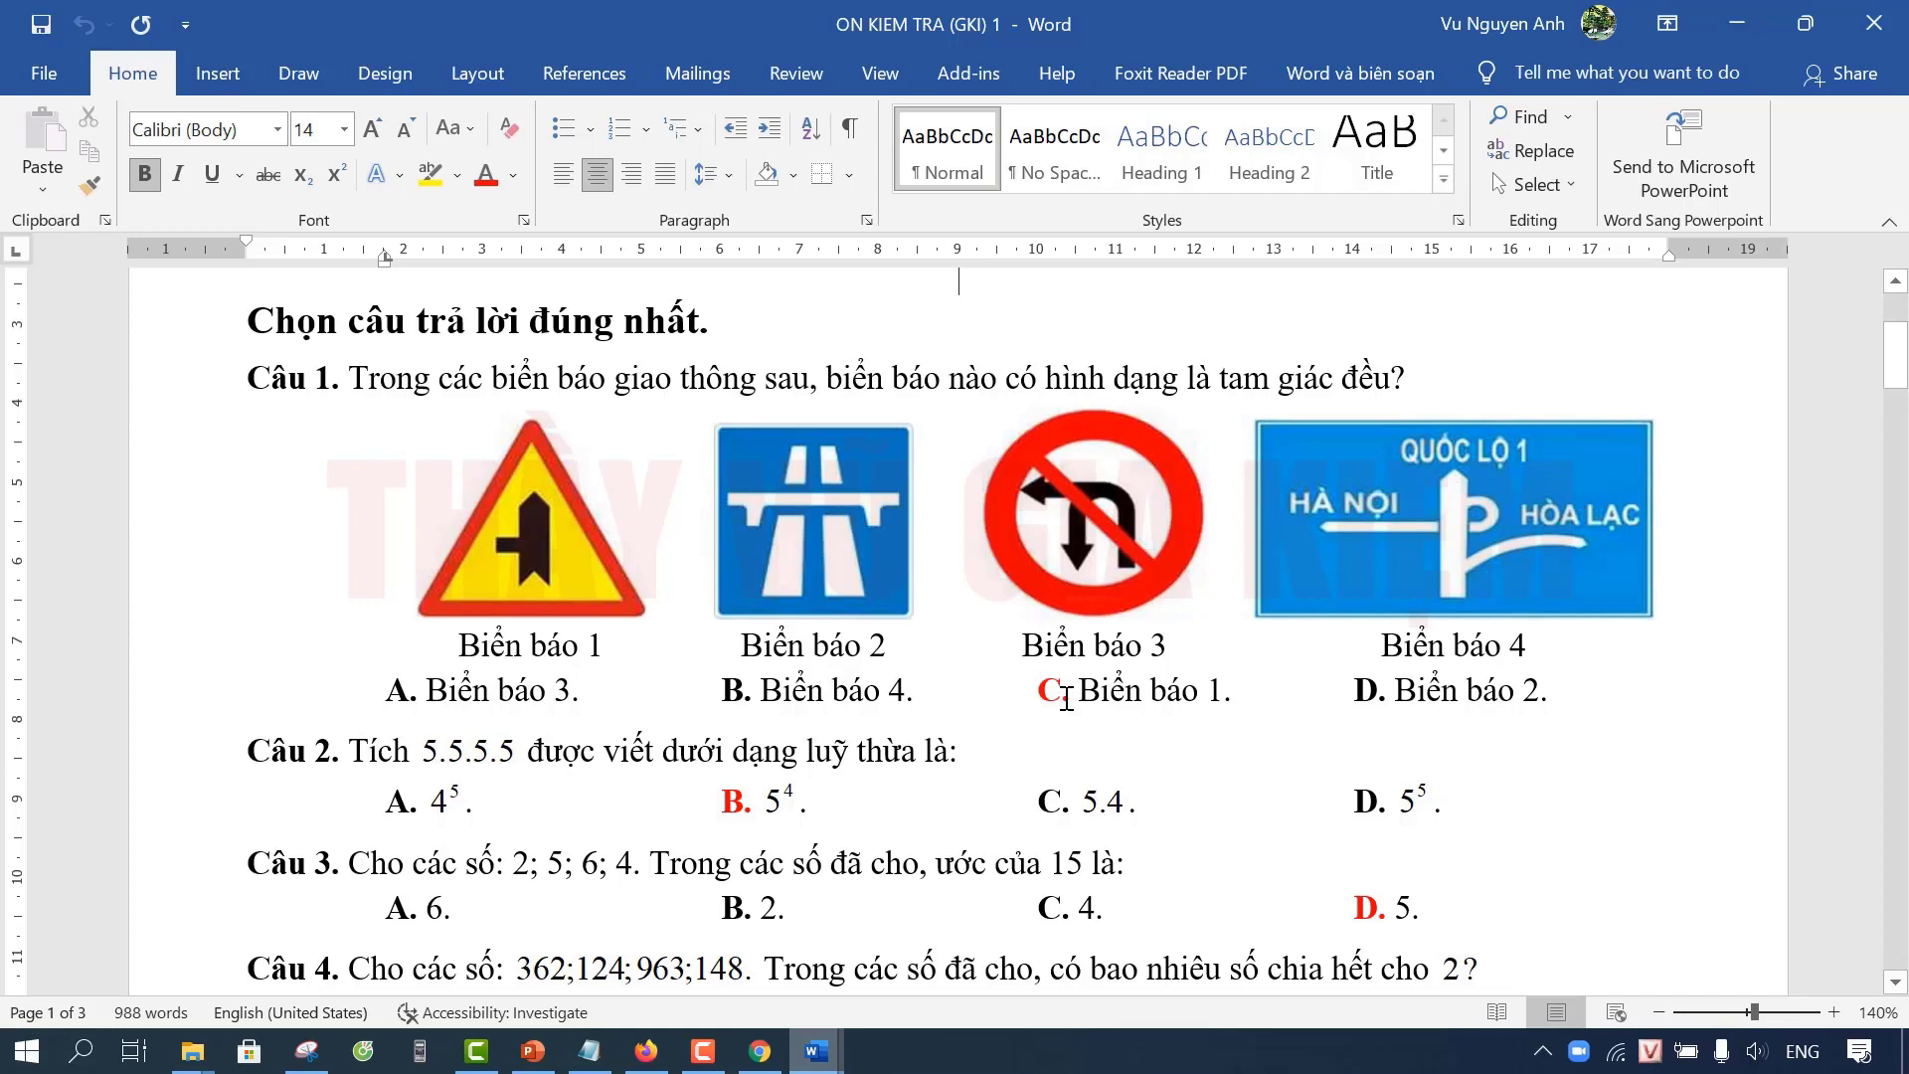
pyautogui.scroll(-1, 1064, 699)
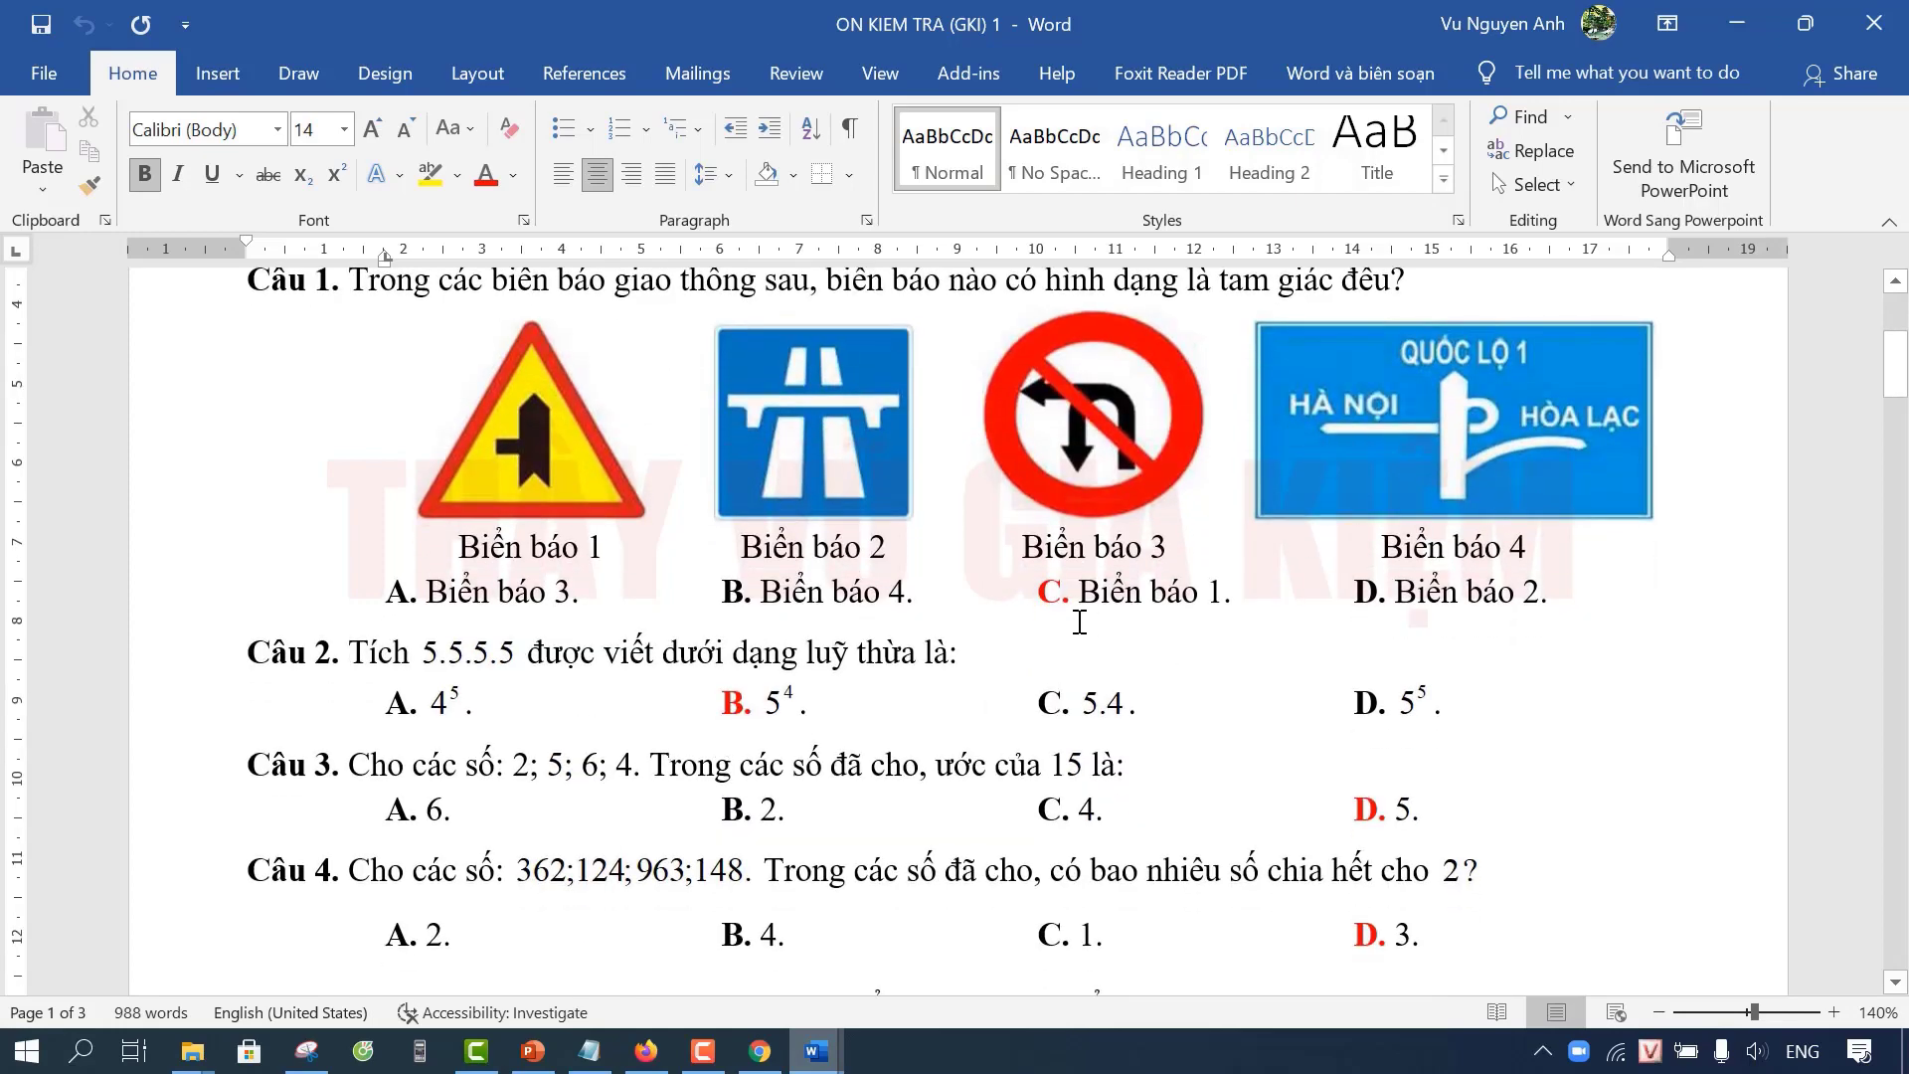
# Step: Underline answer letter C of Câu 1, then undo the underline
pyautogui.doubleClick(1052, 604)
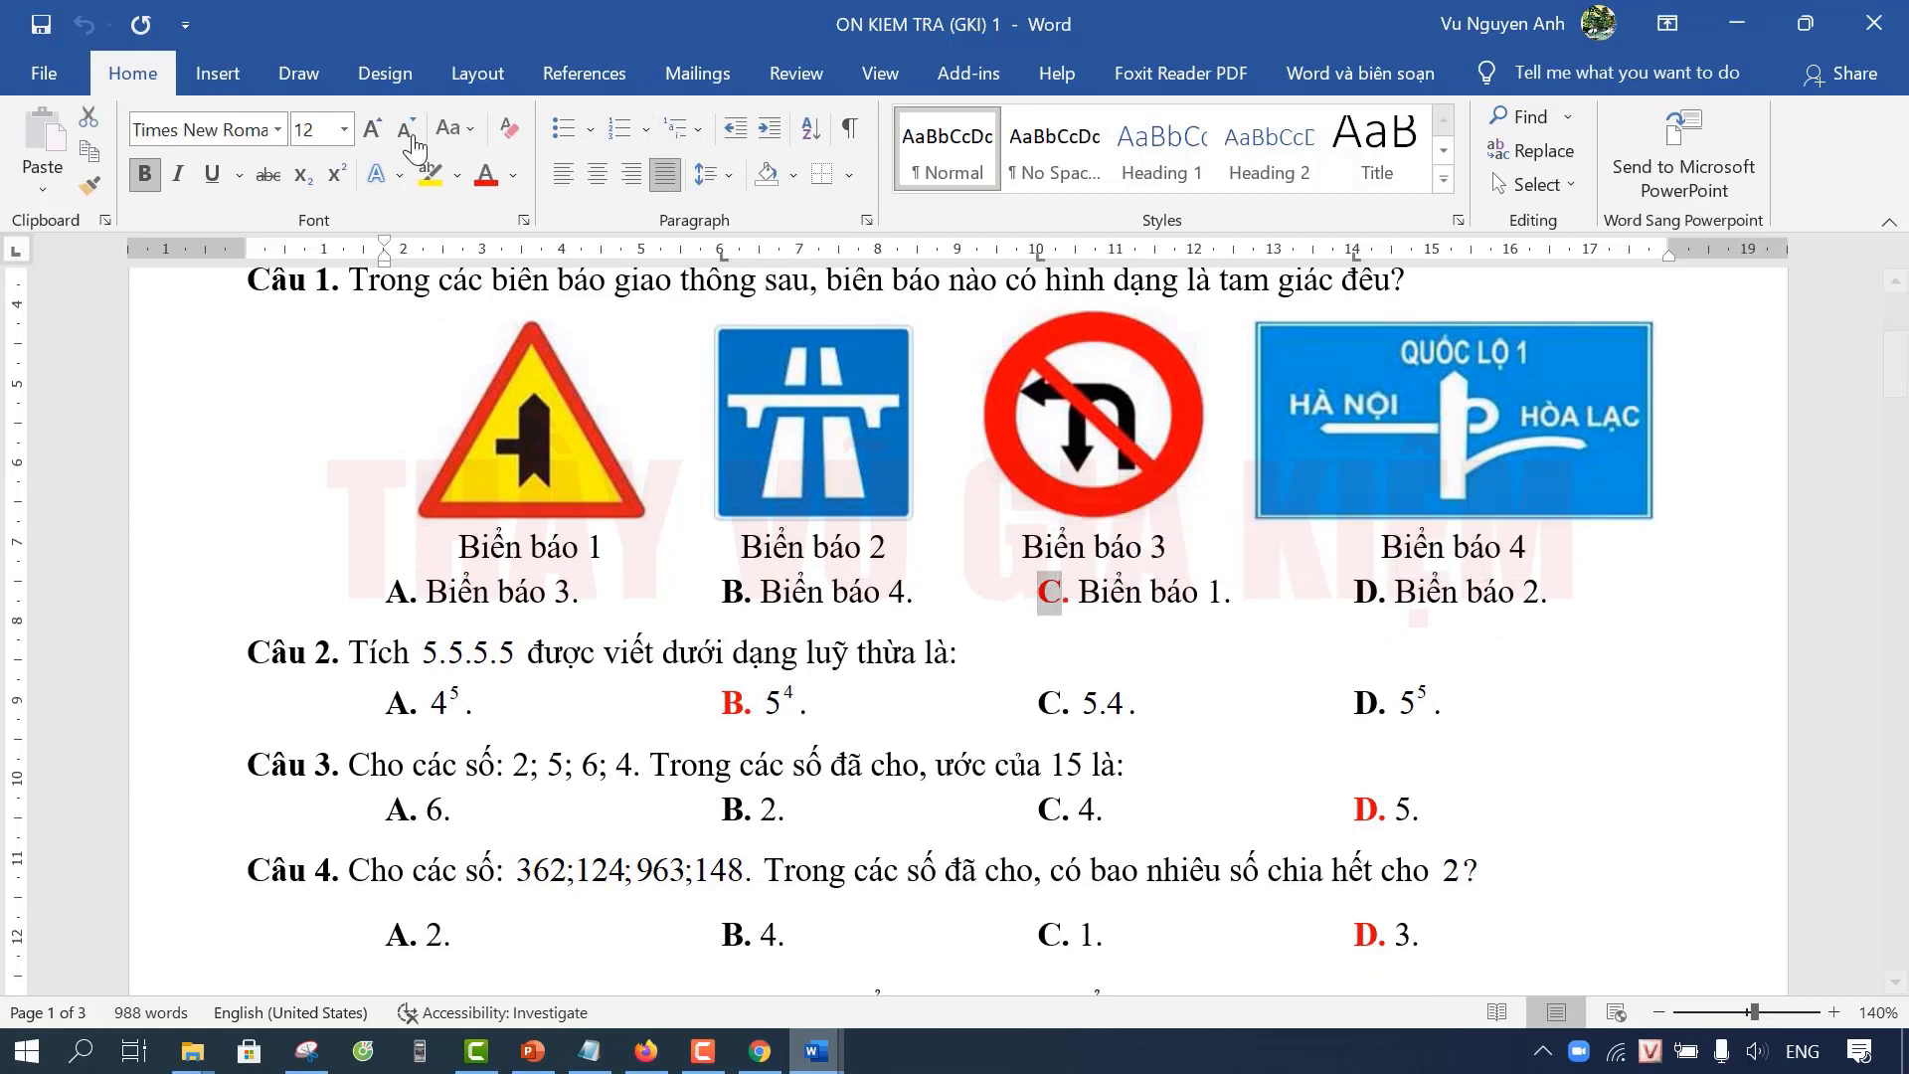
pyautogui.click(213, 175)
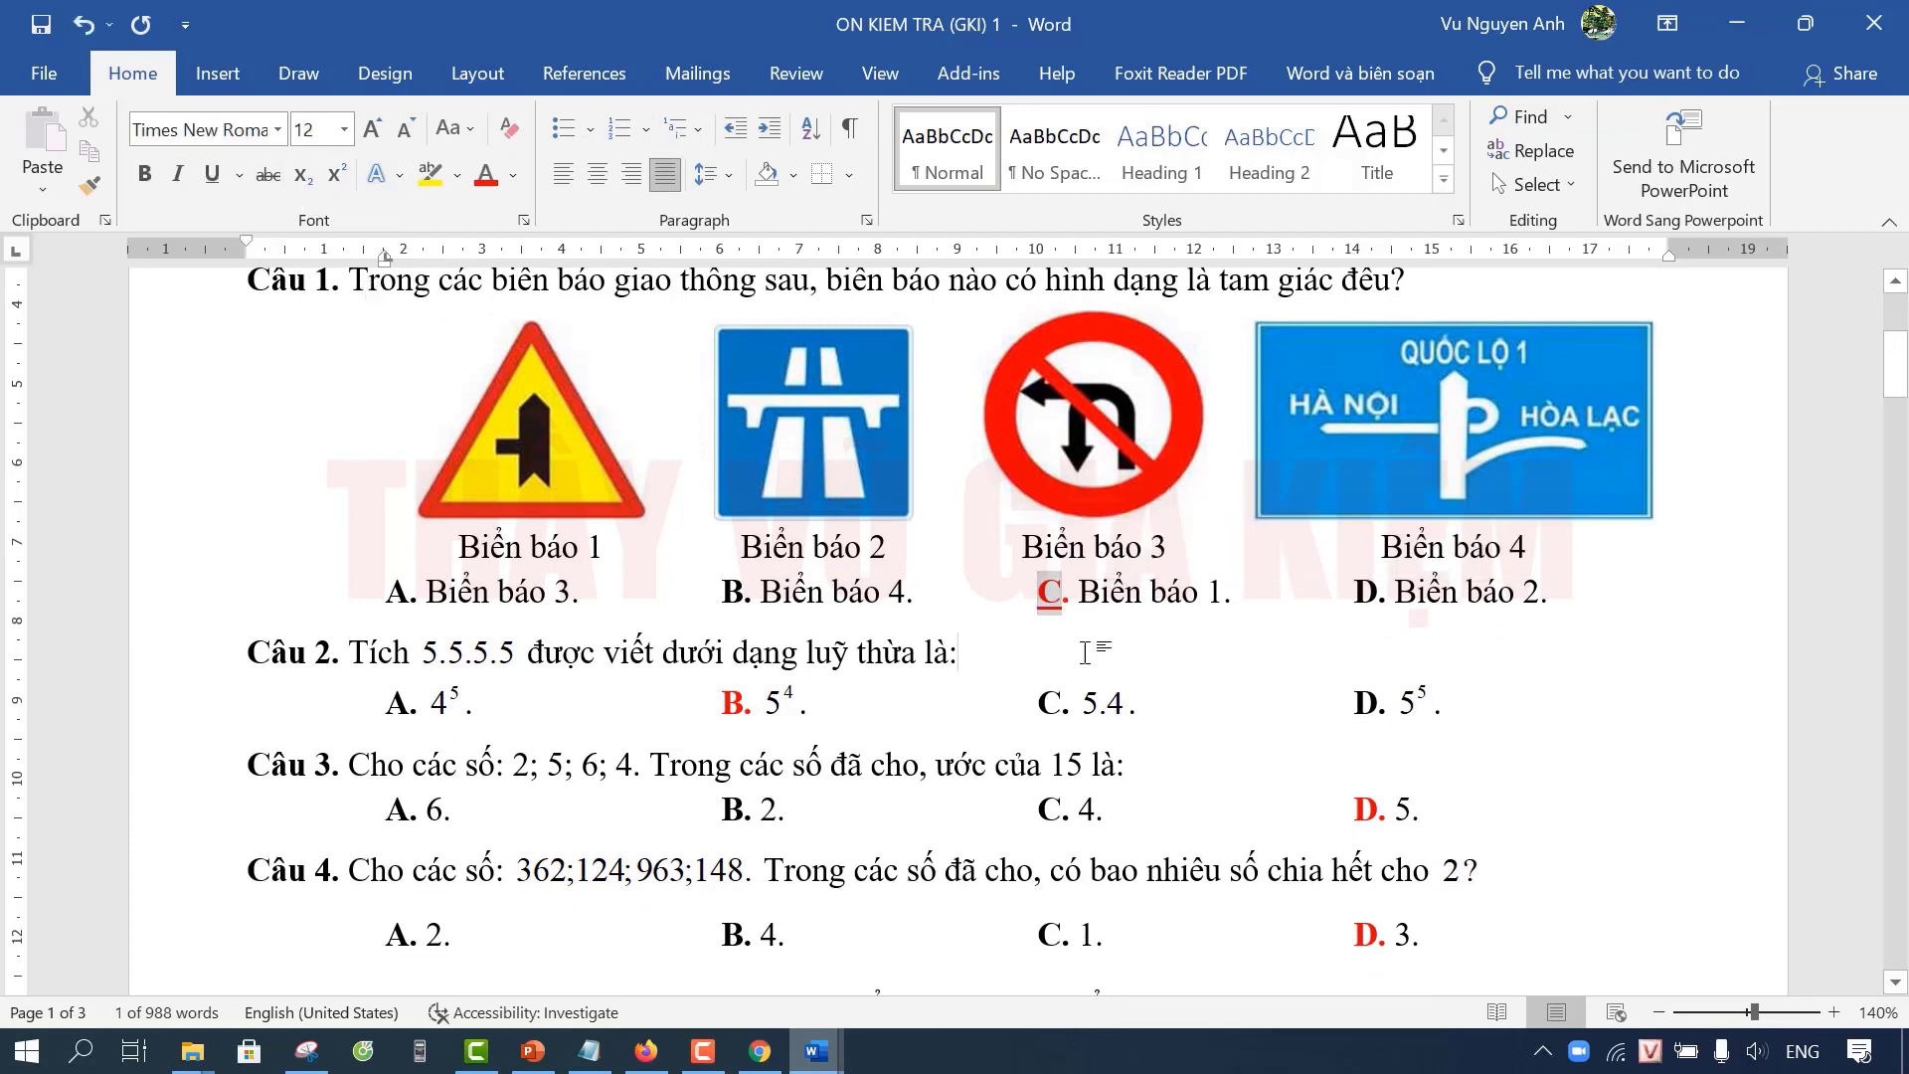
pyautogui.click(1160, 636)
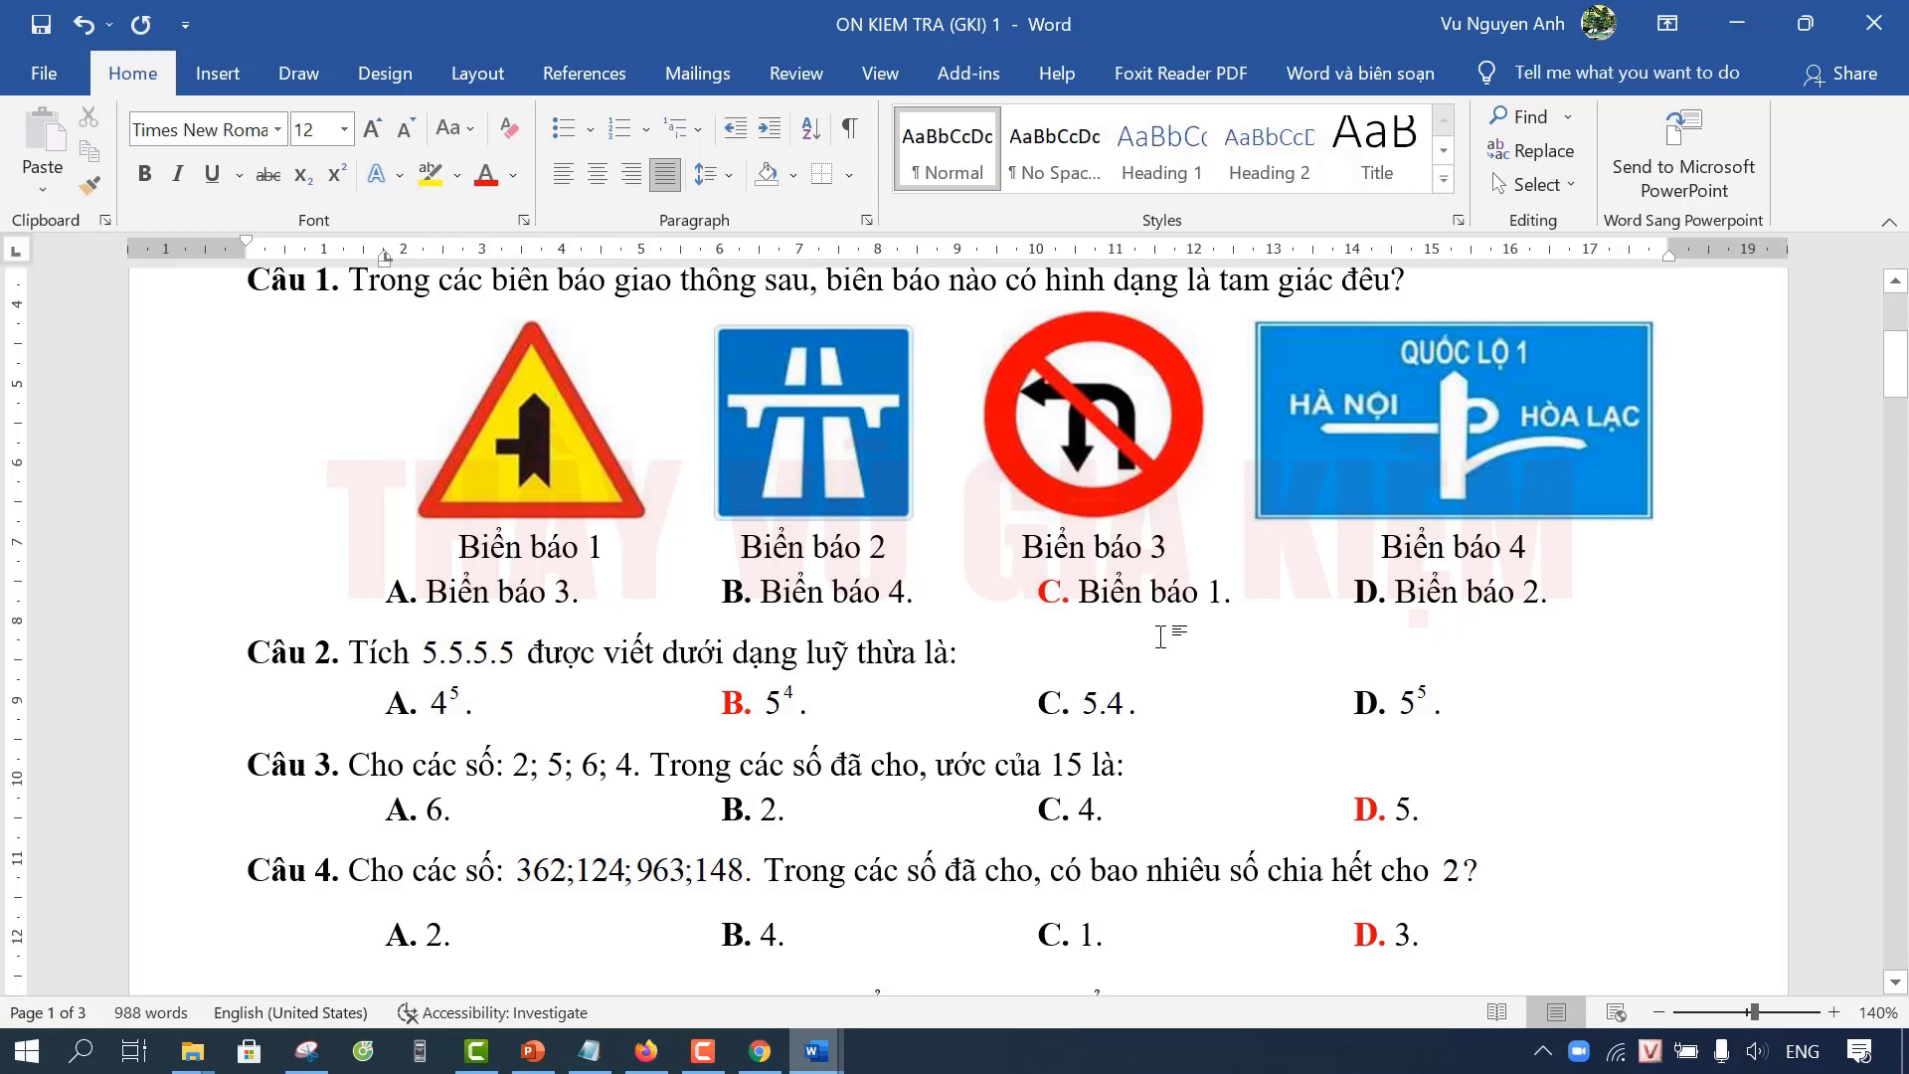
pyautogui.hotkey('ctrl', 'z')
# Step: Add an empty line after the HẾT line at the end of the exam
pyautogui.scroll(-3, 763, 752)
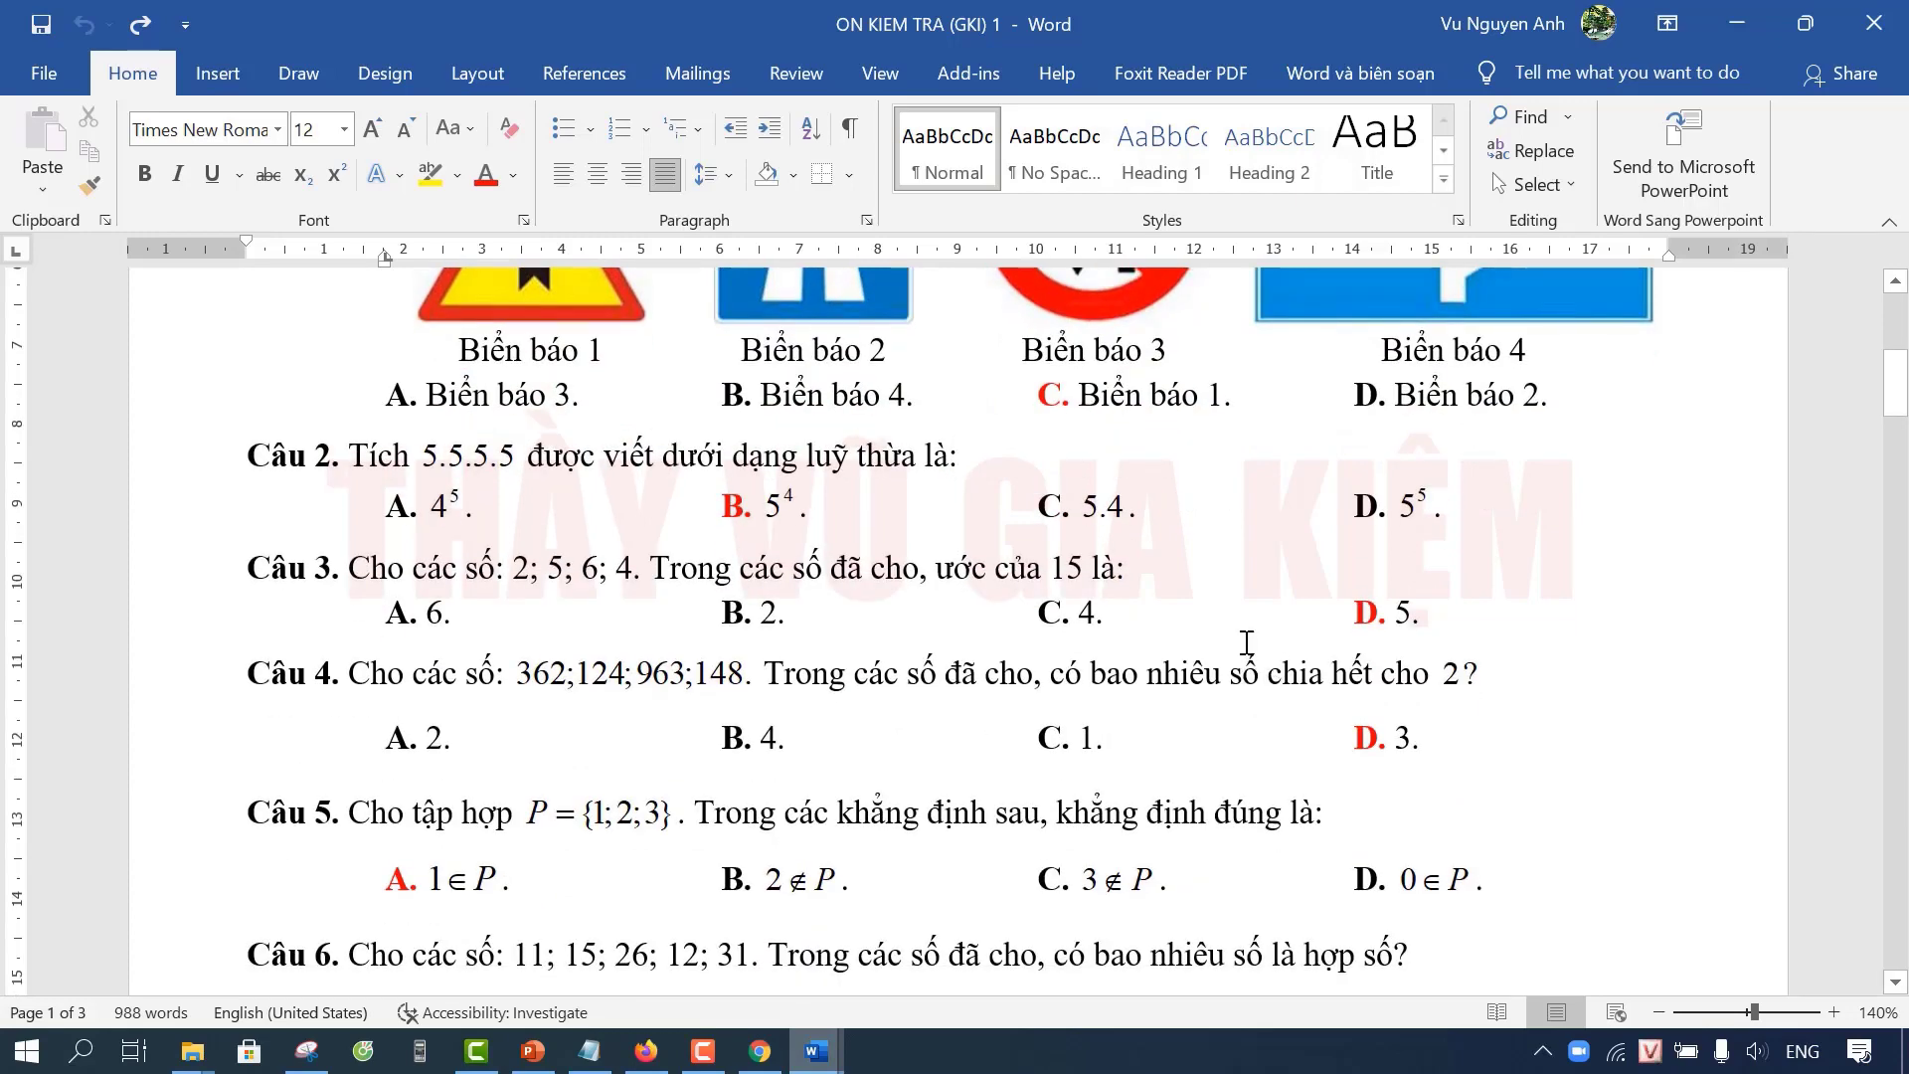
pyautogui.scroll(-1, 1246, 643)
pyautogui.scroll(-1, 1245, 644)
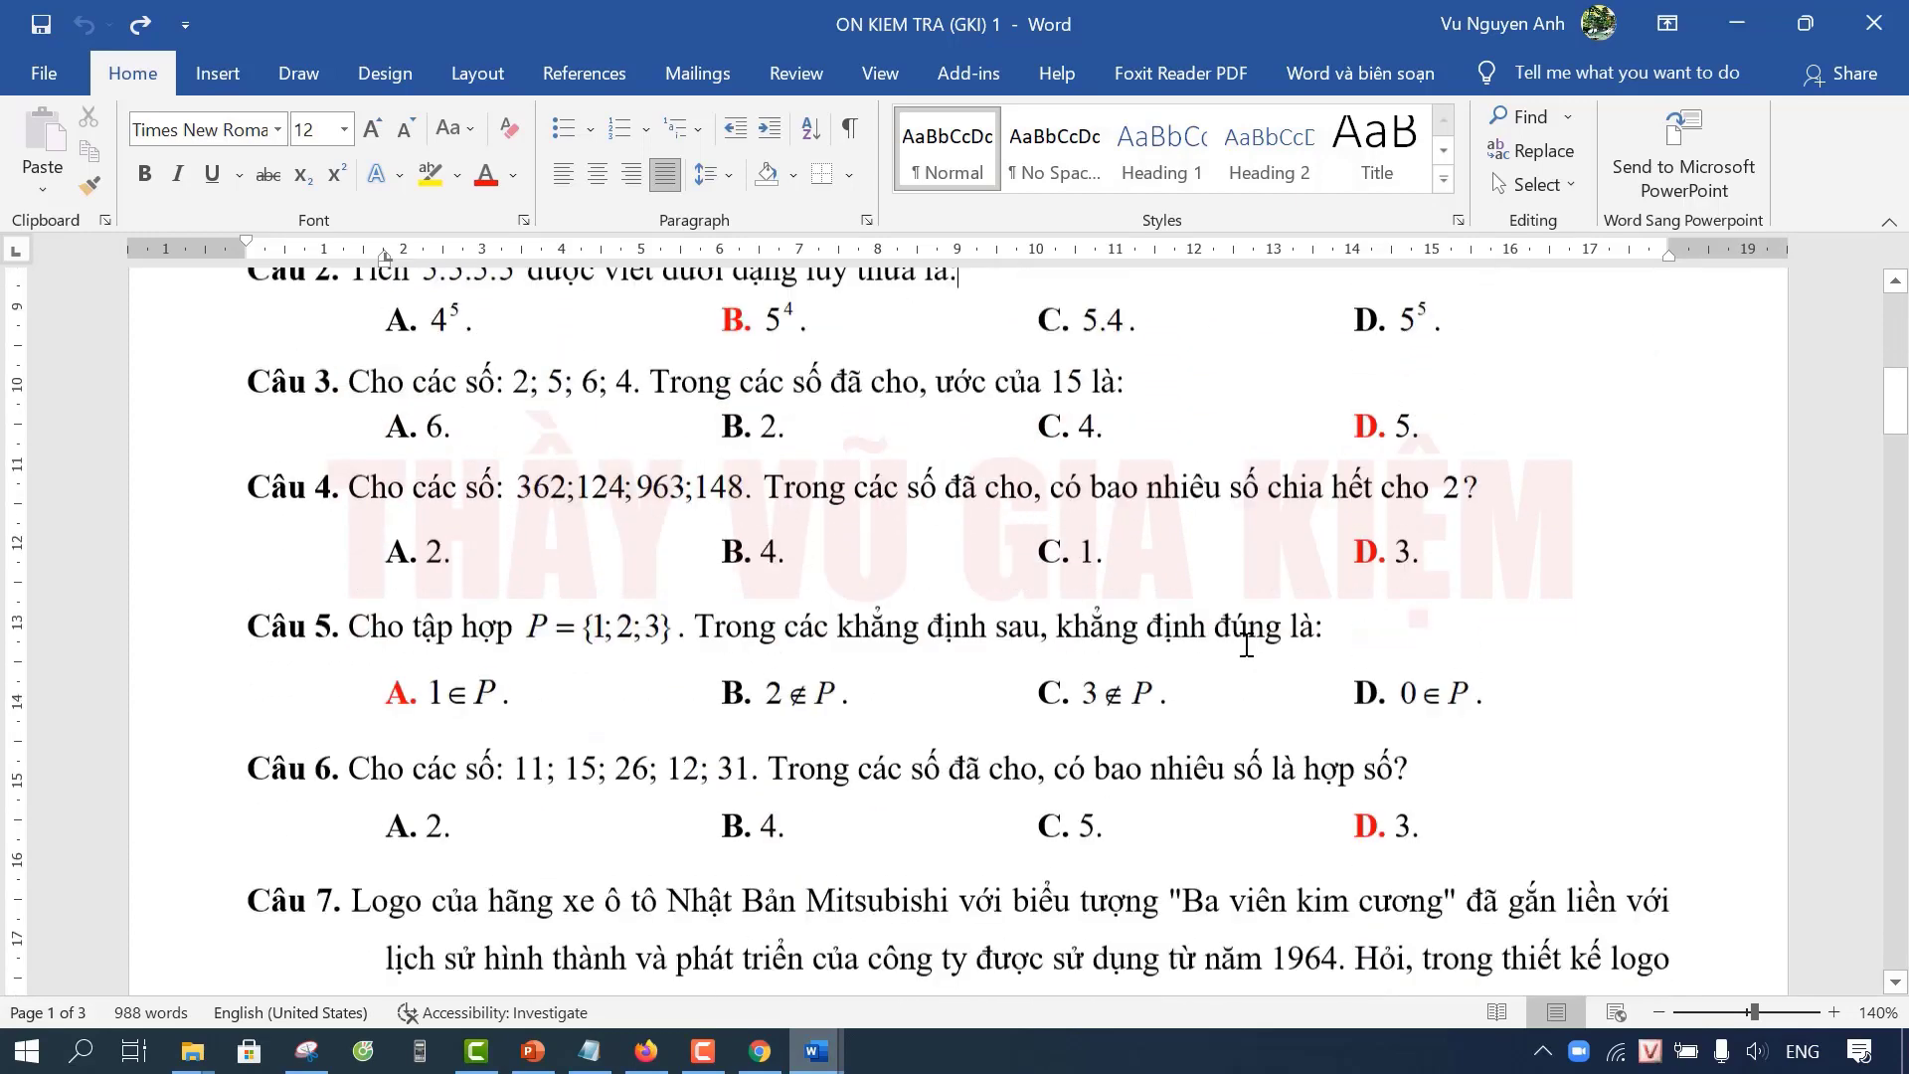
pyautogui.scroll(2, 1246, 644)
pyautogui.scroll(-18, 1245, 639)
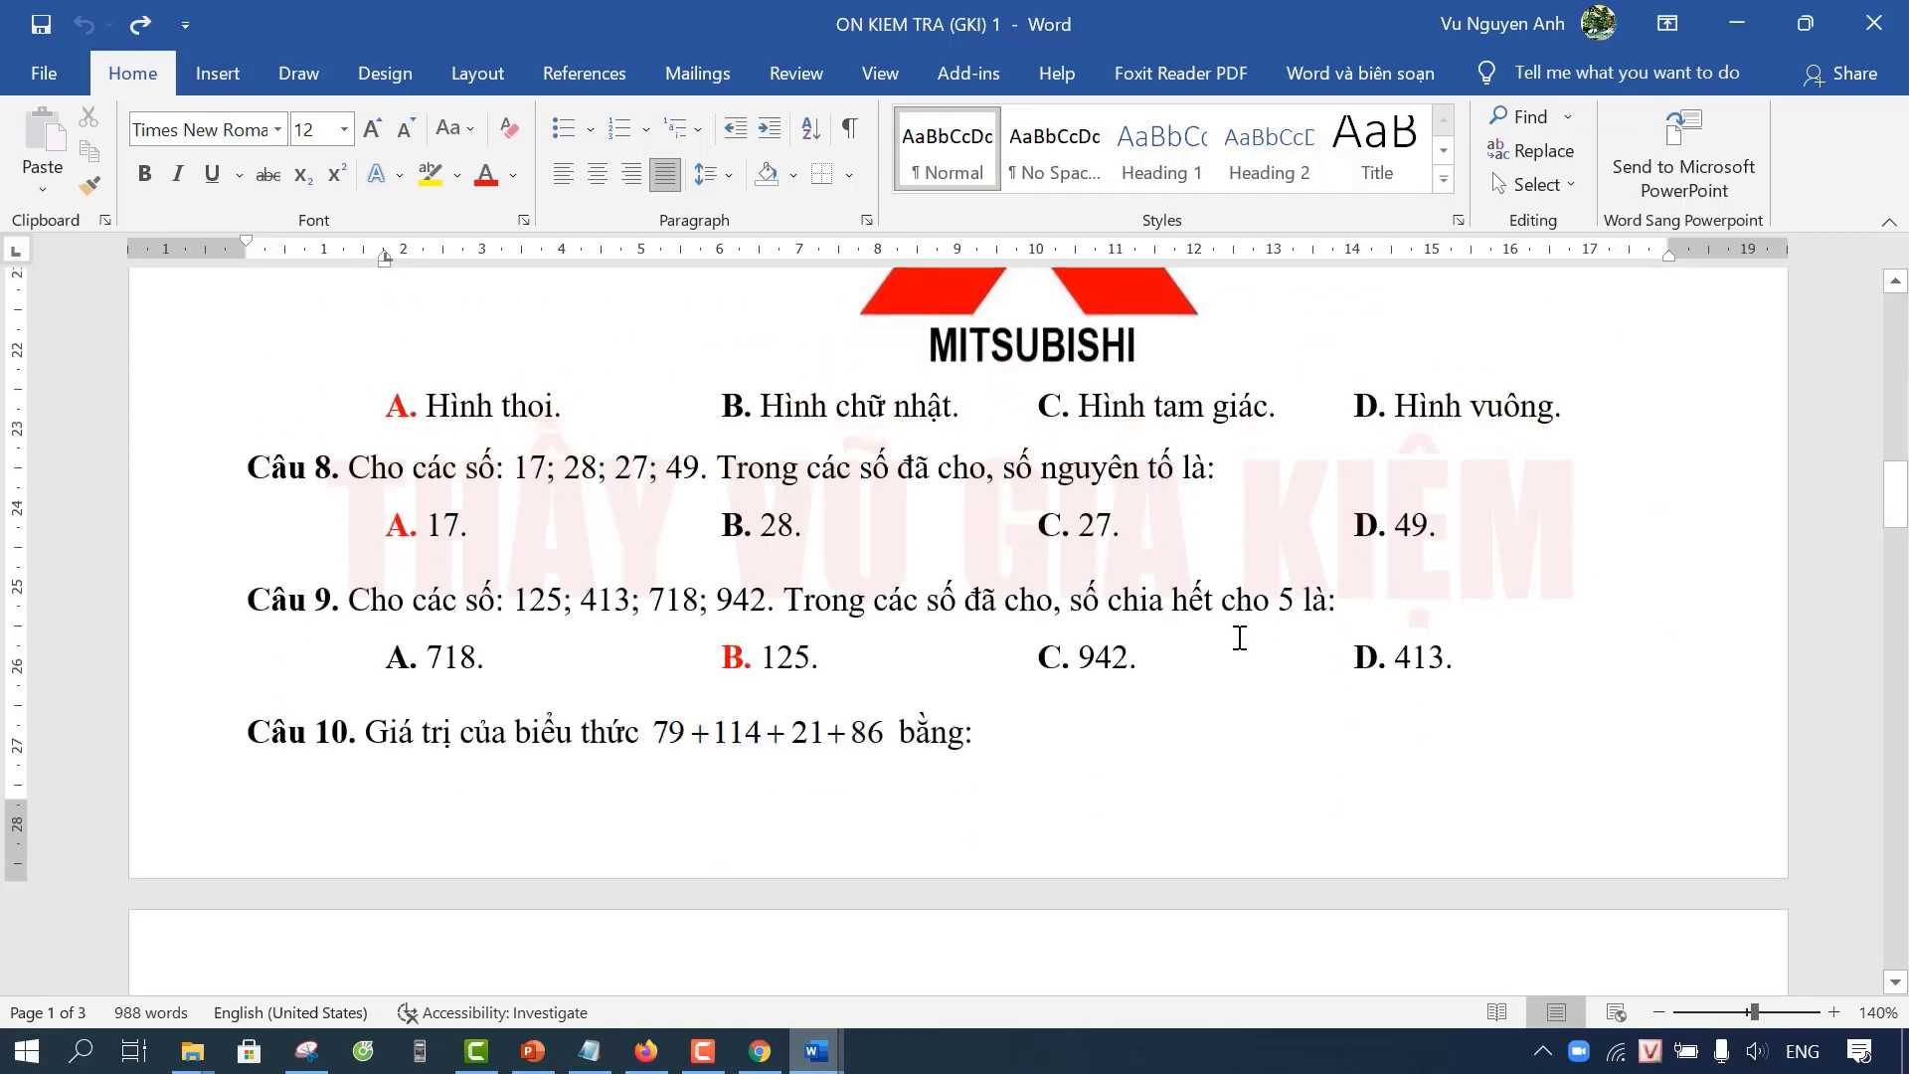
pyautogui.scroll(-10, 1240, 637)
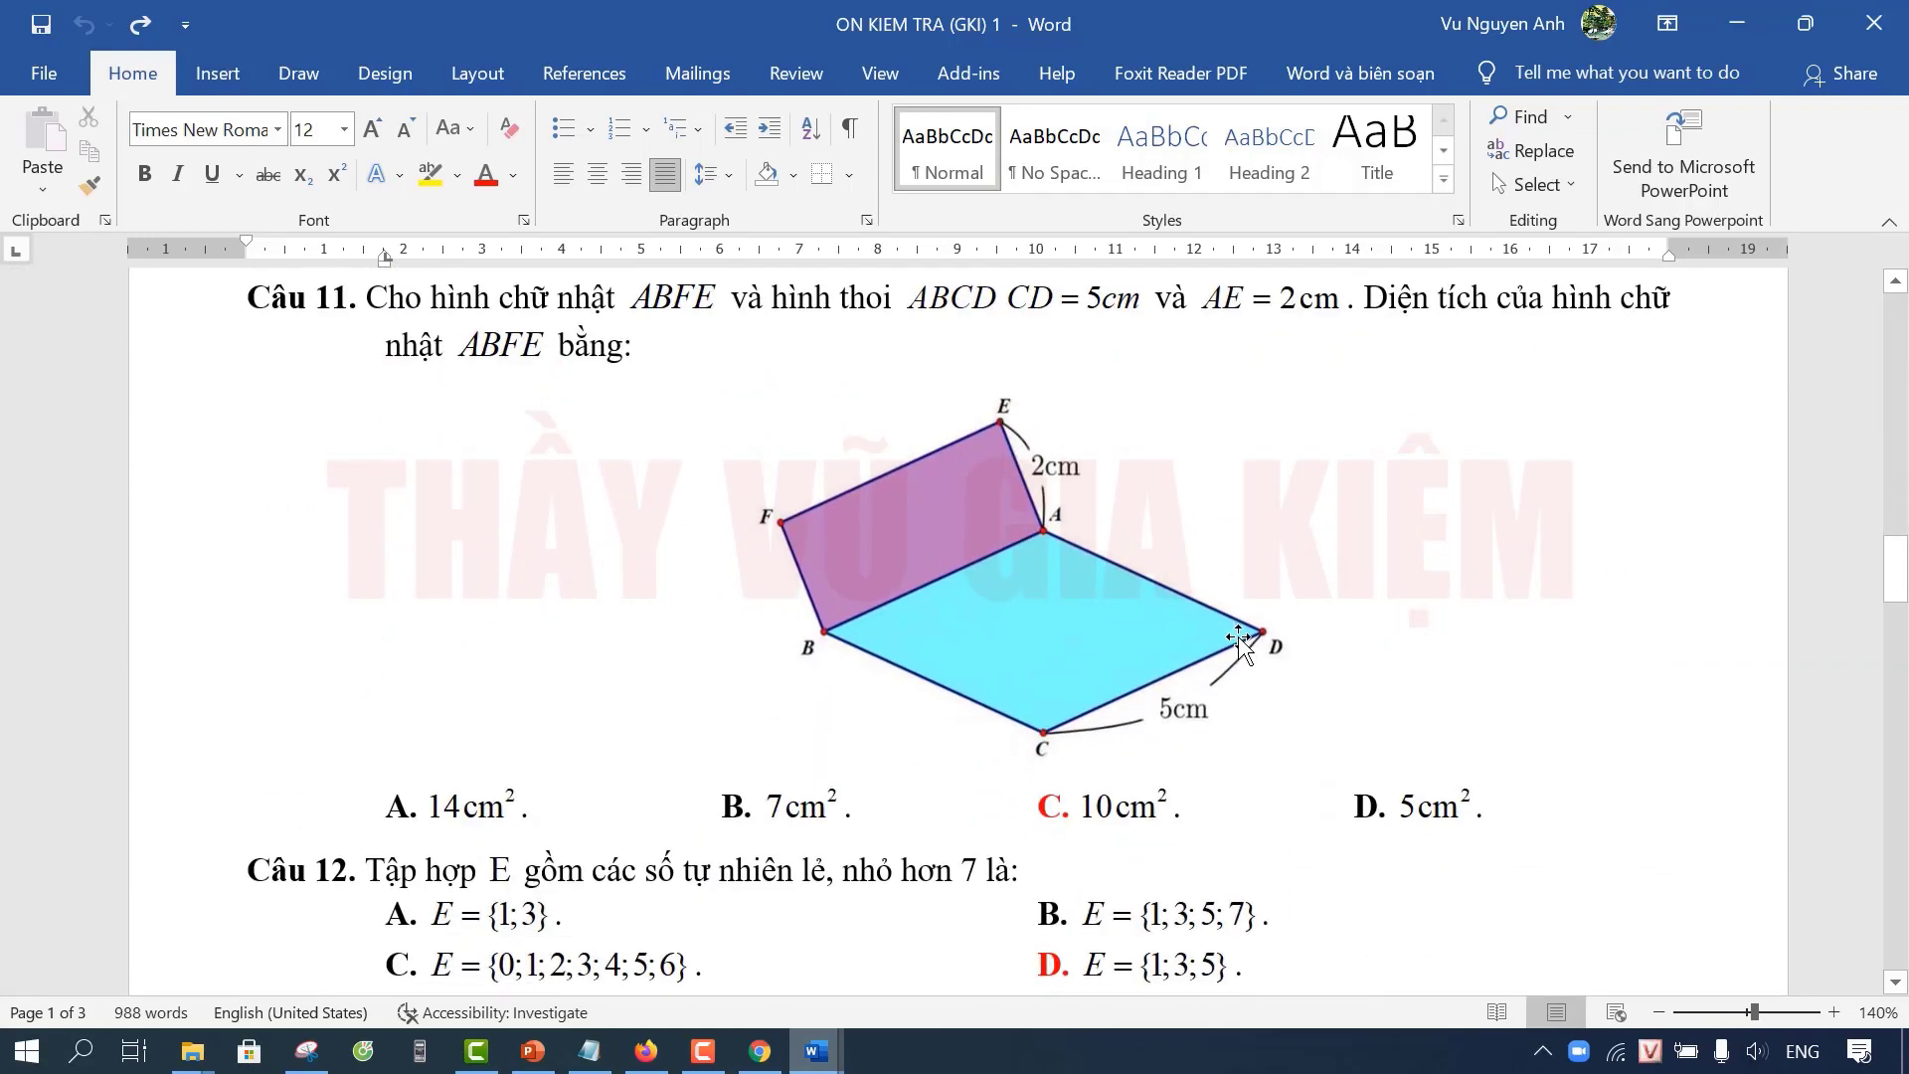
pyautogui.scroll(-11, 1240, 640)
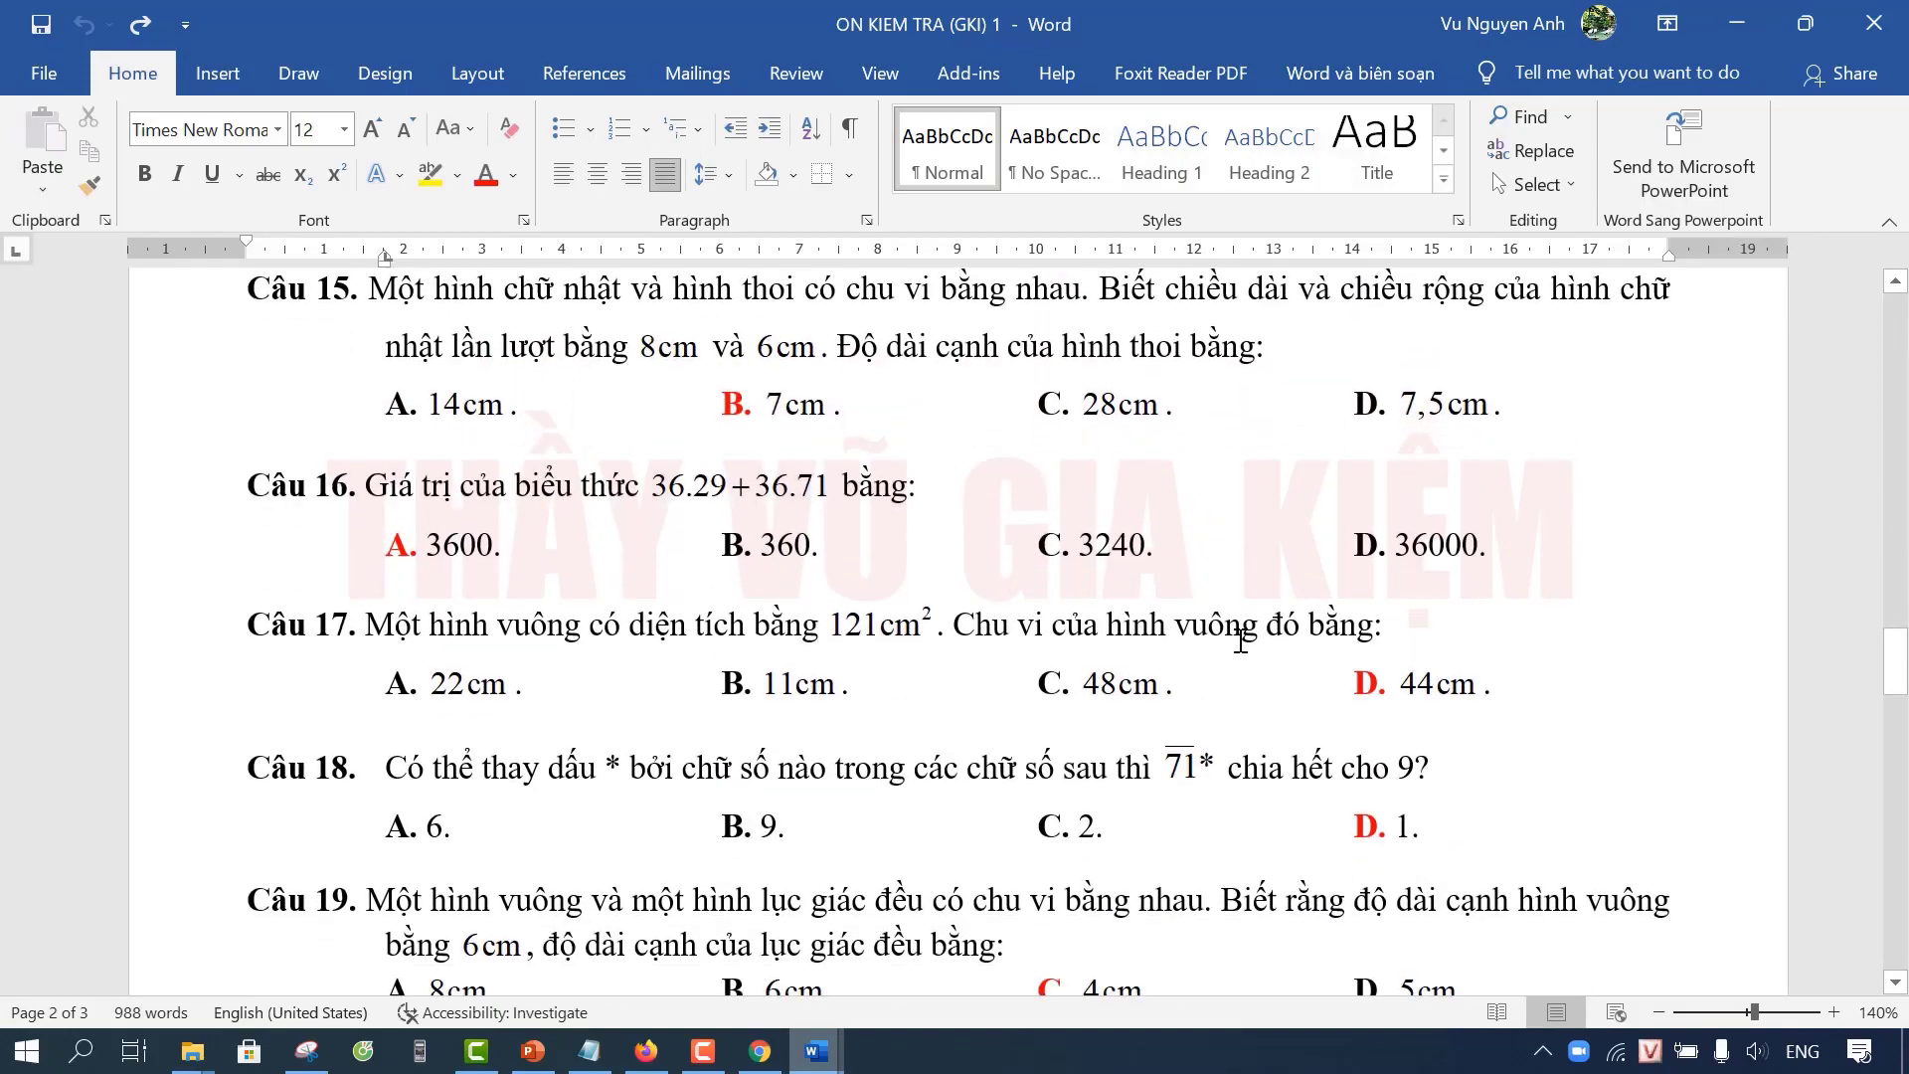
pyautogui.scroll(-20, 1240, 641)
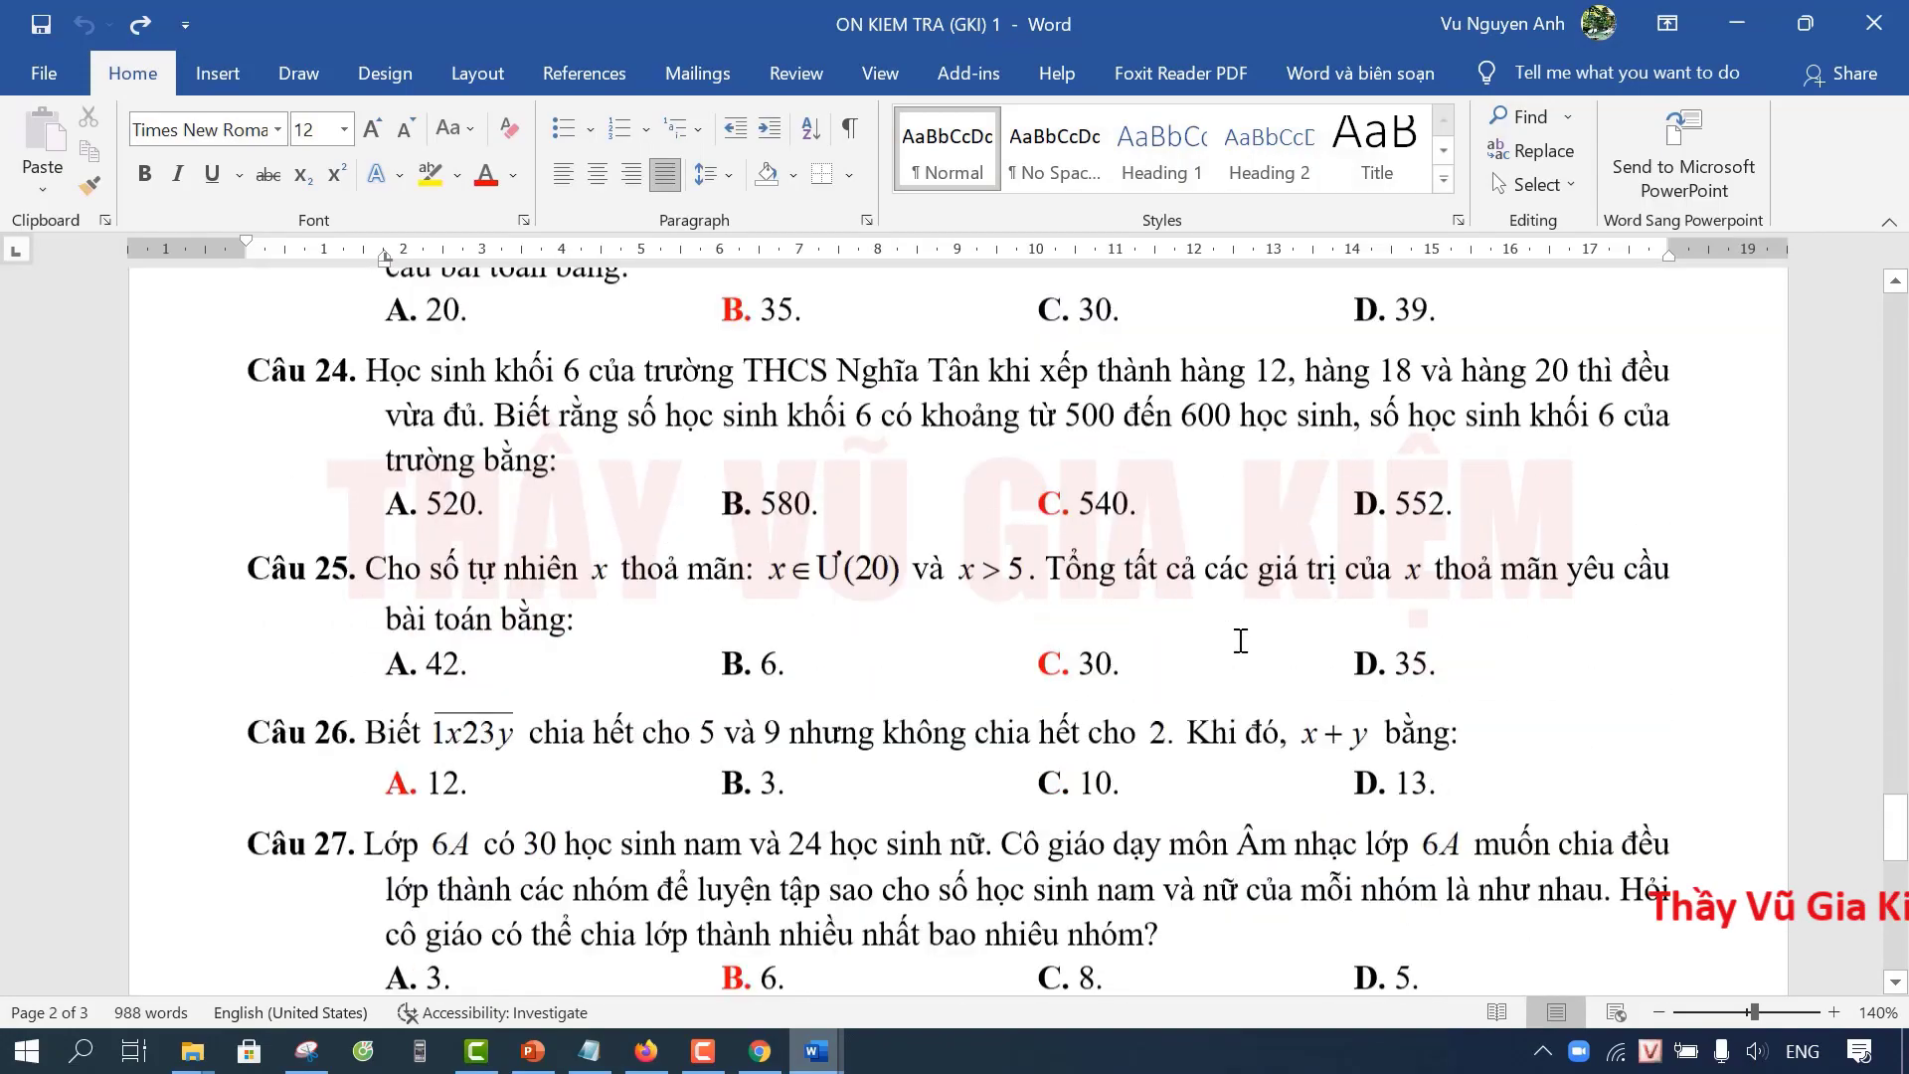
pyautogui.scroll(-9, 1241, 640)
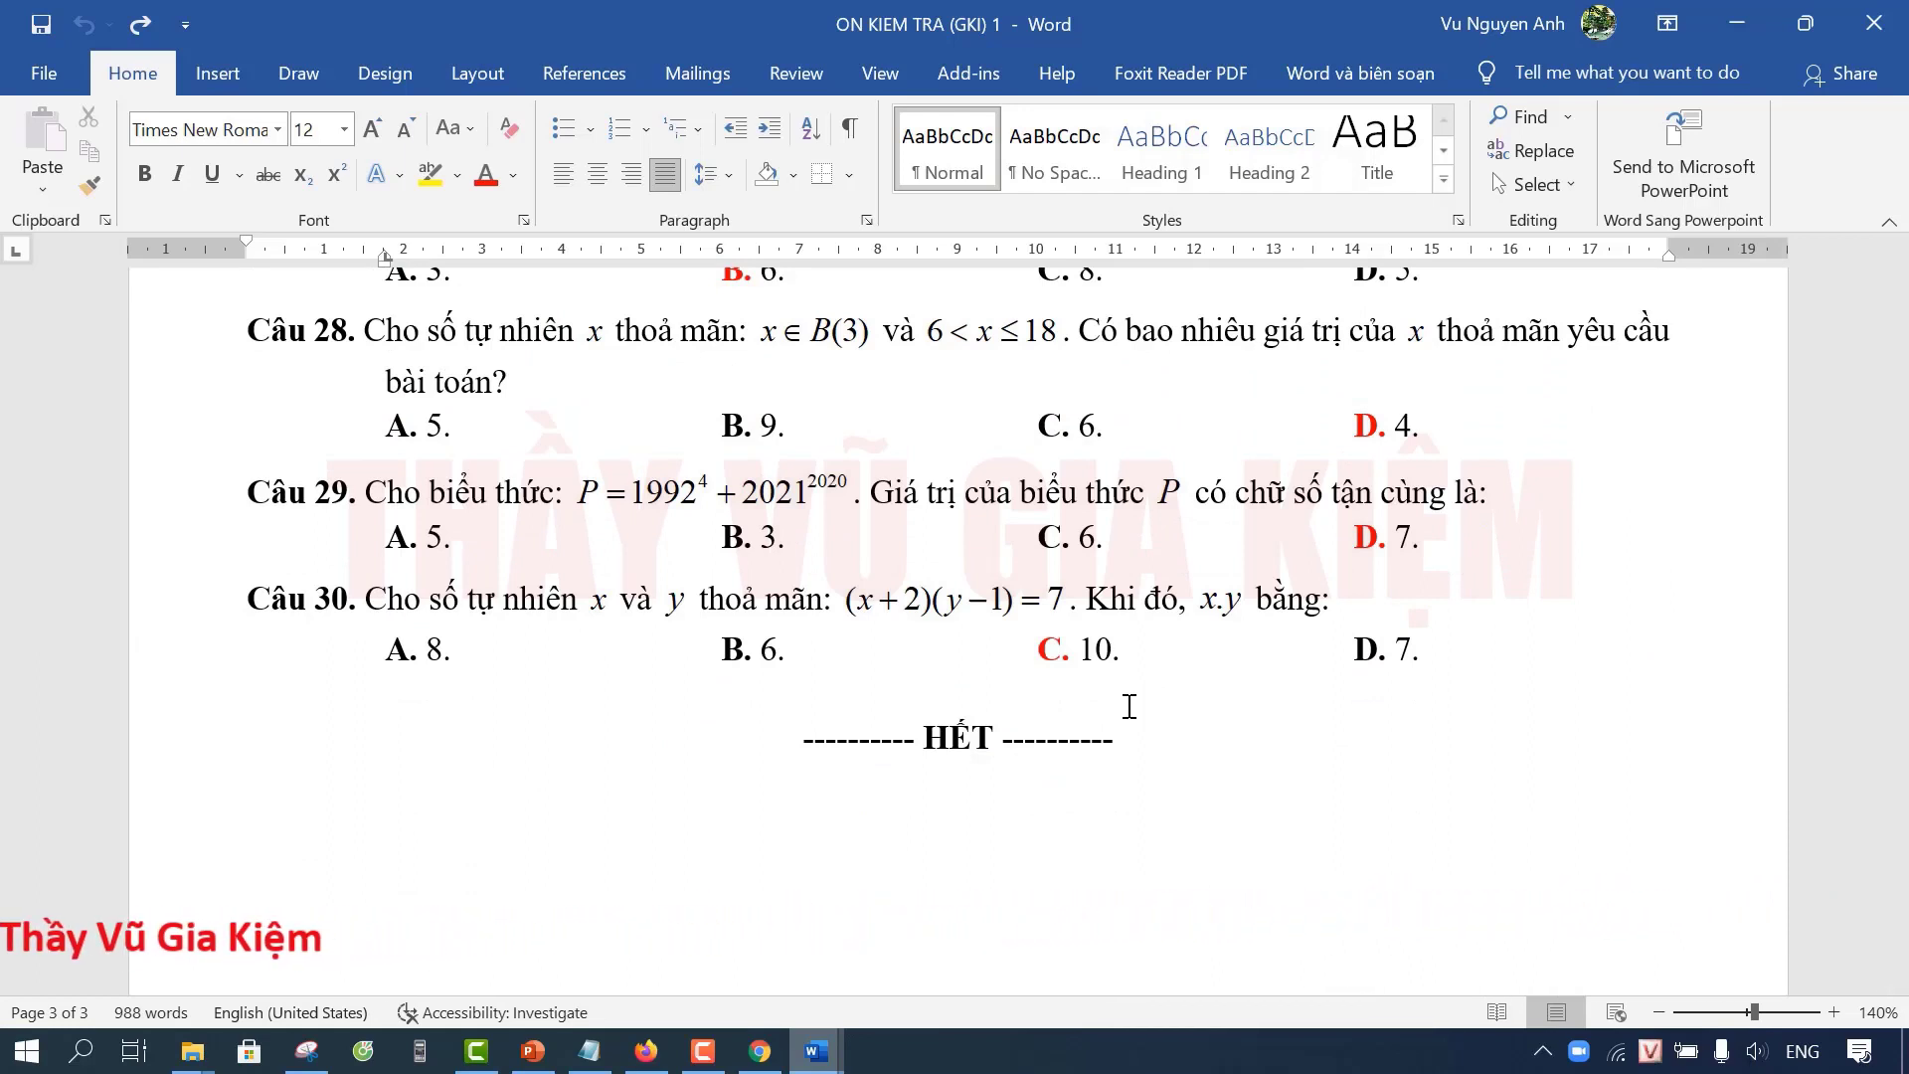
pyautogui.scroll(-2, 815, 591)
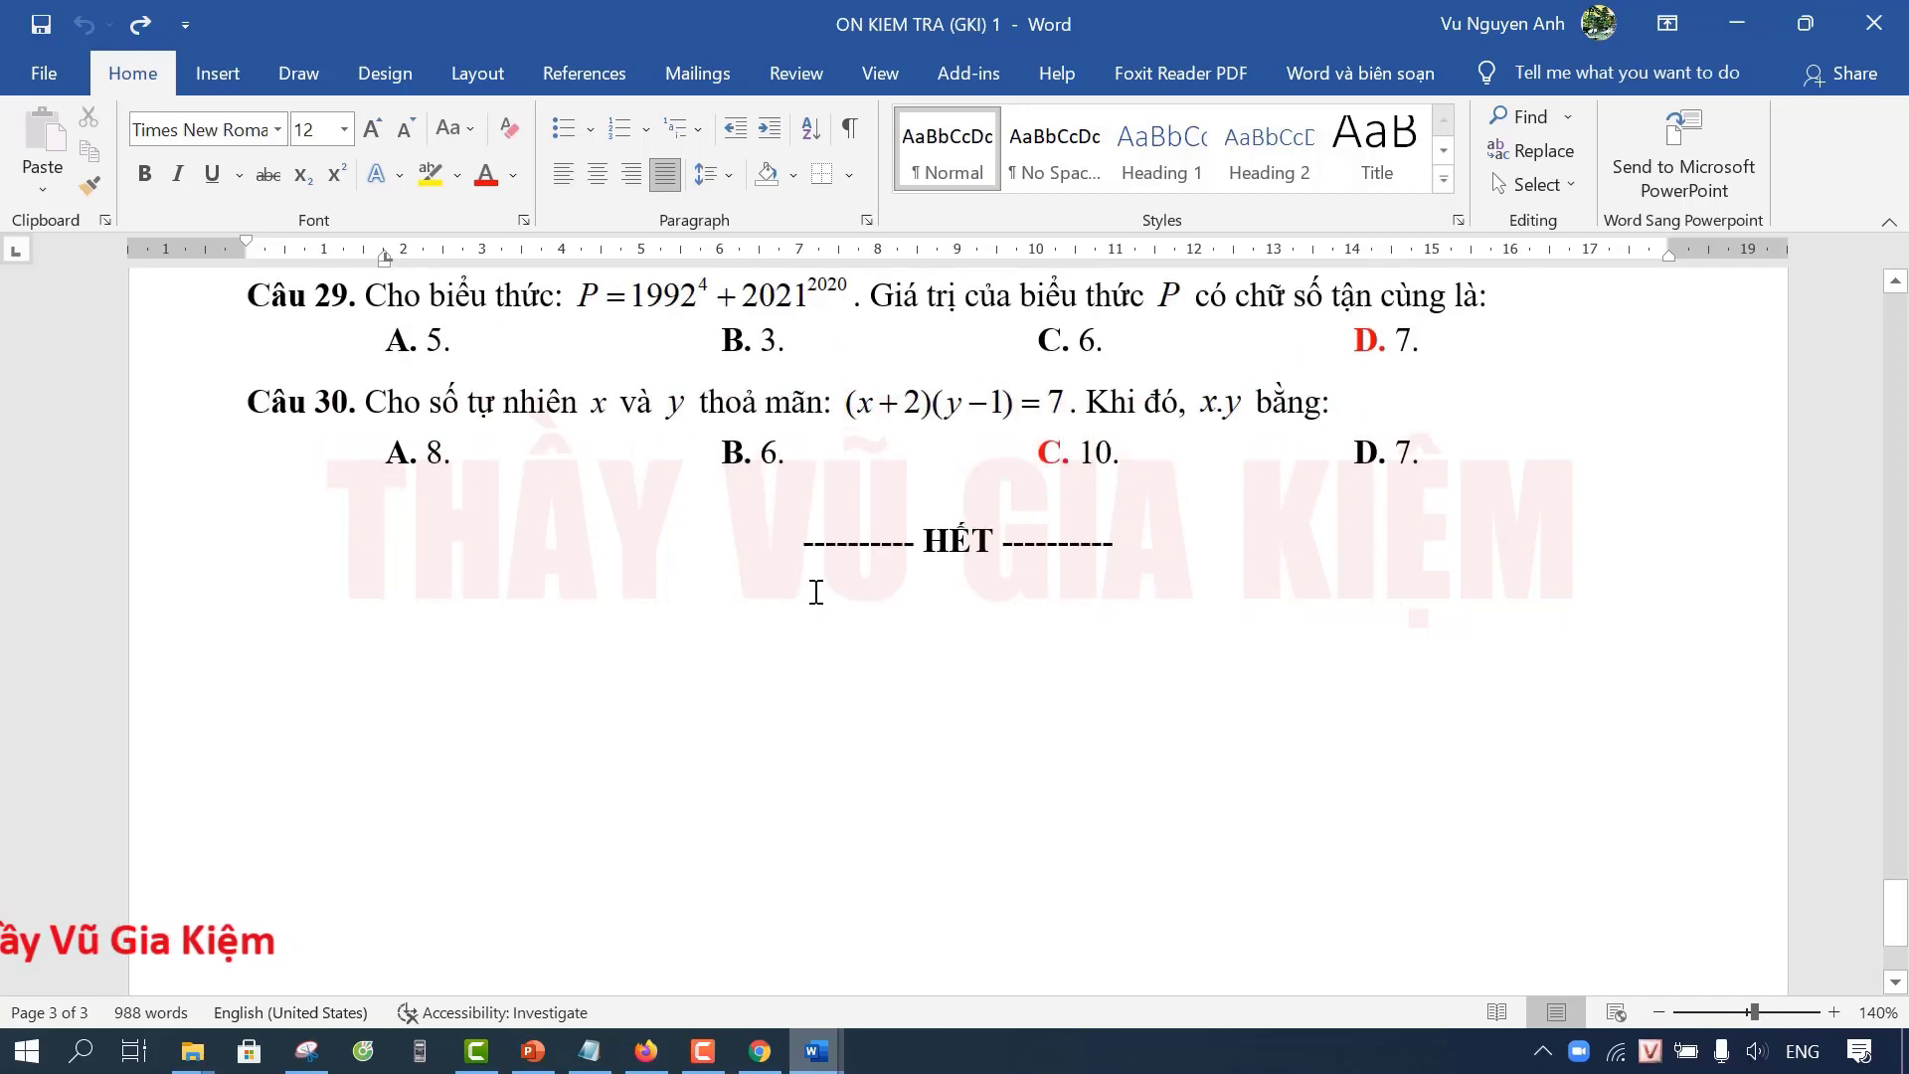
pyautogui.scroll(2, 816, 592)
pyautogui.click(1139, 723)
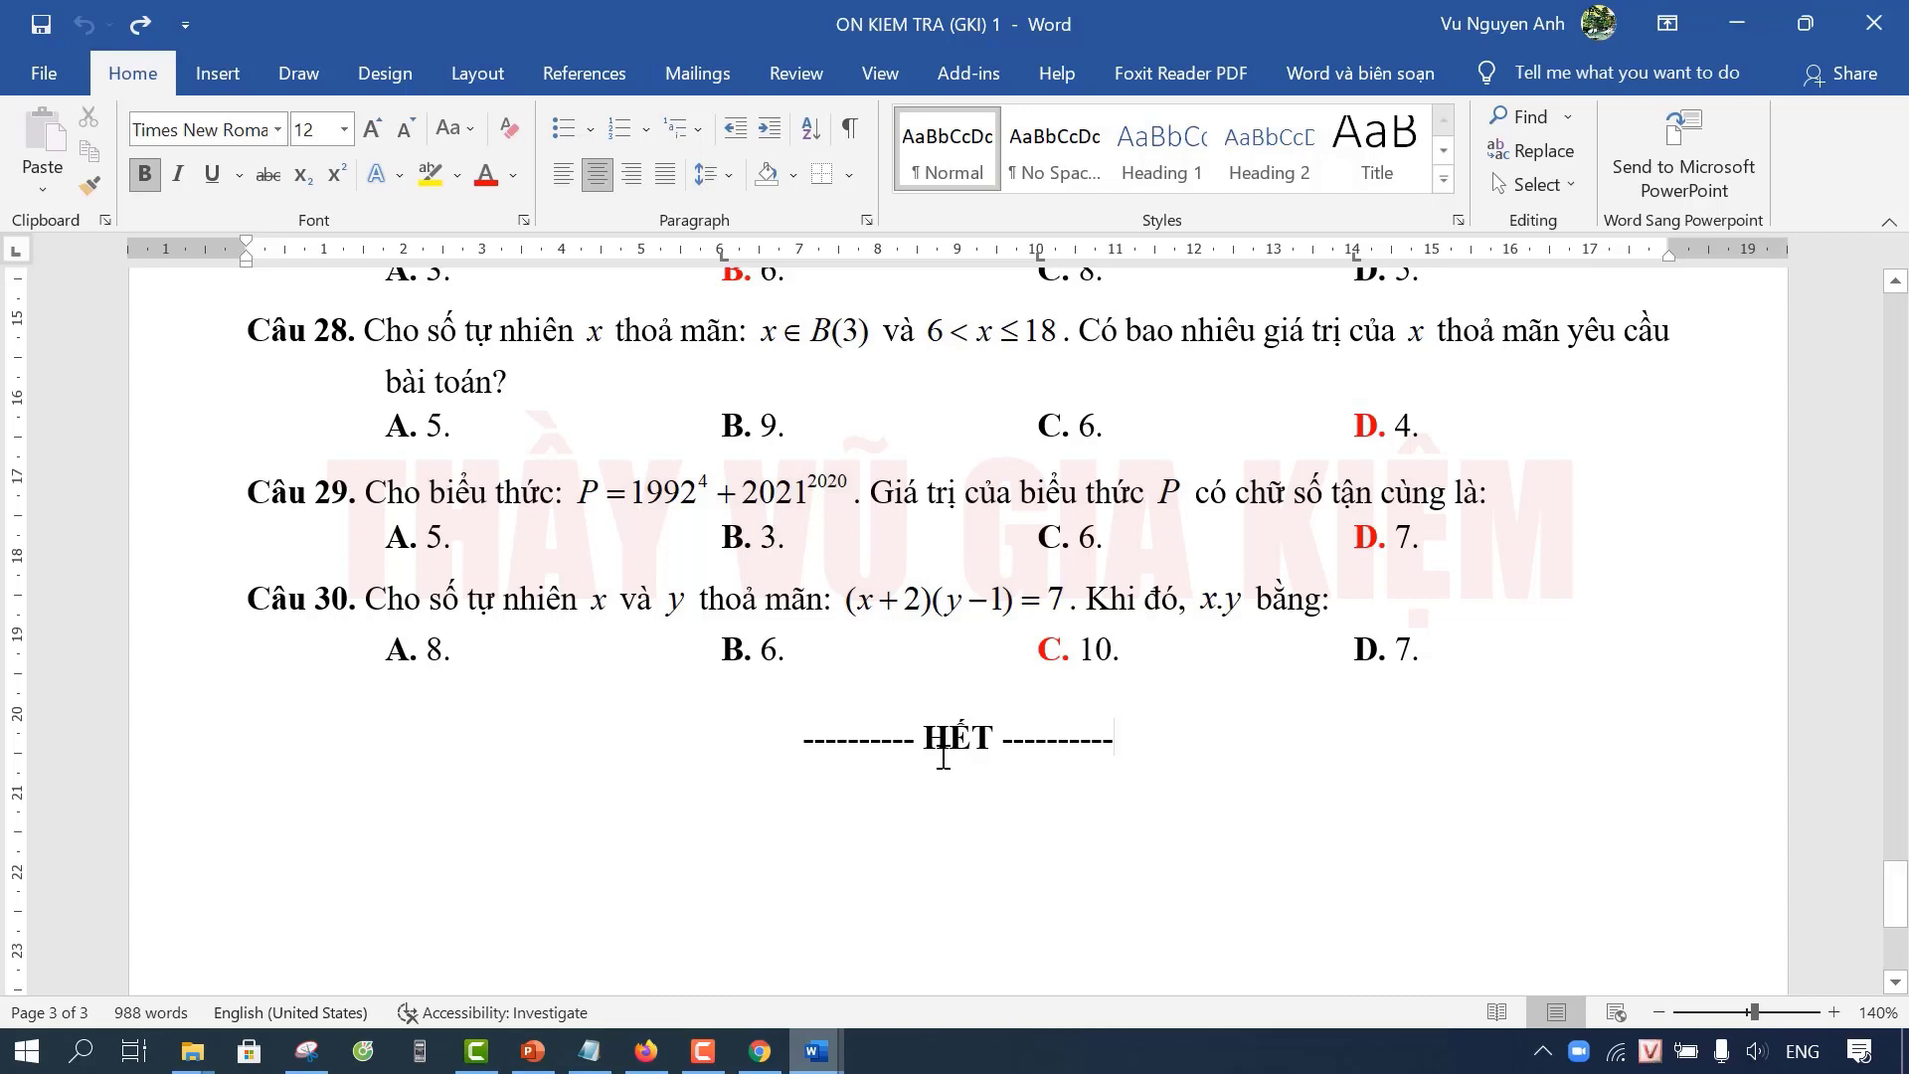
pyautogui.scroll(-1, 1088, 695)
pyautogui.press('Return')
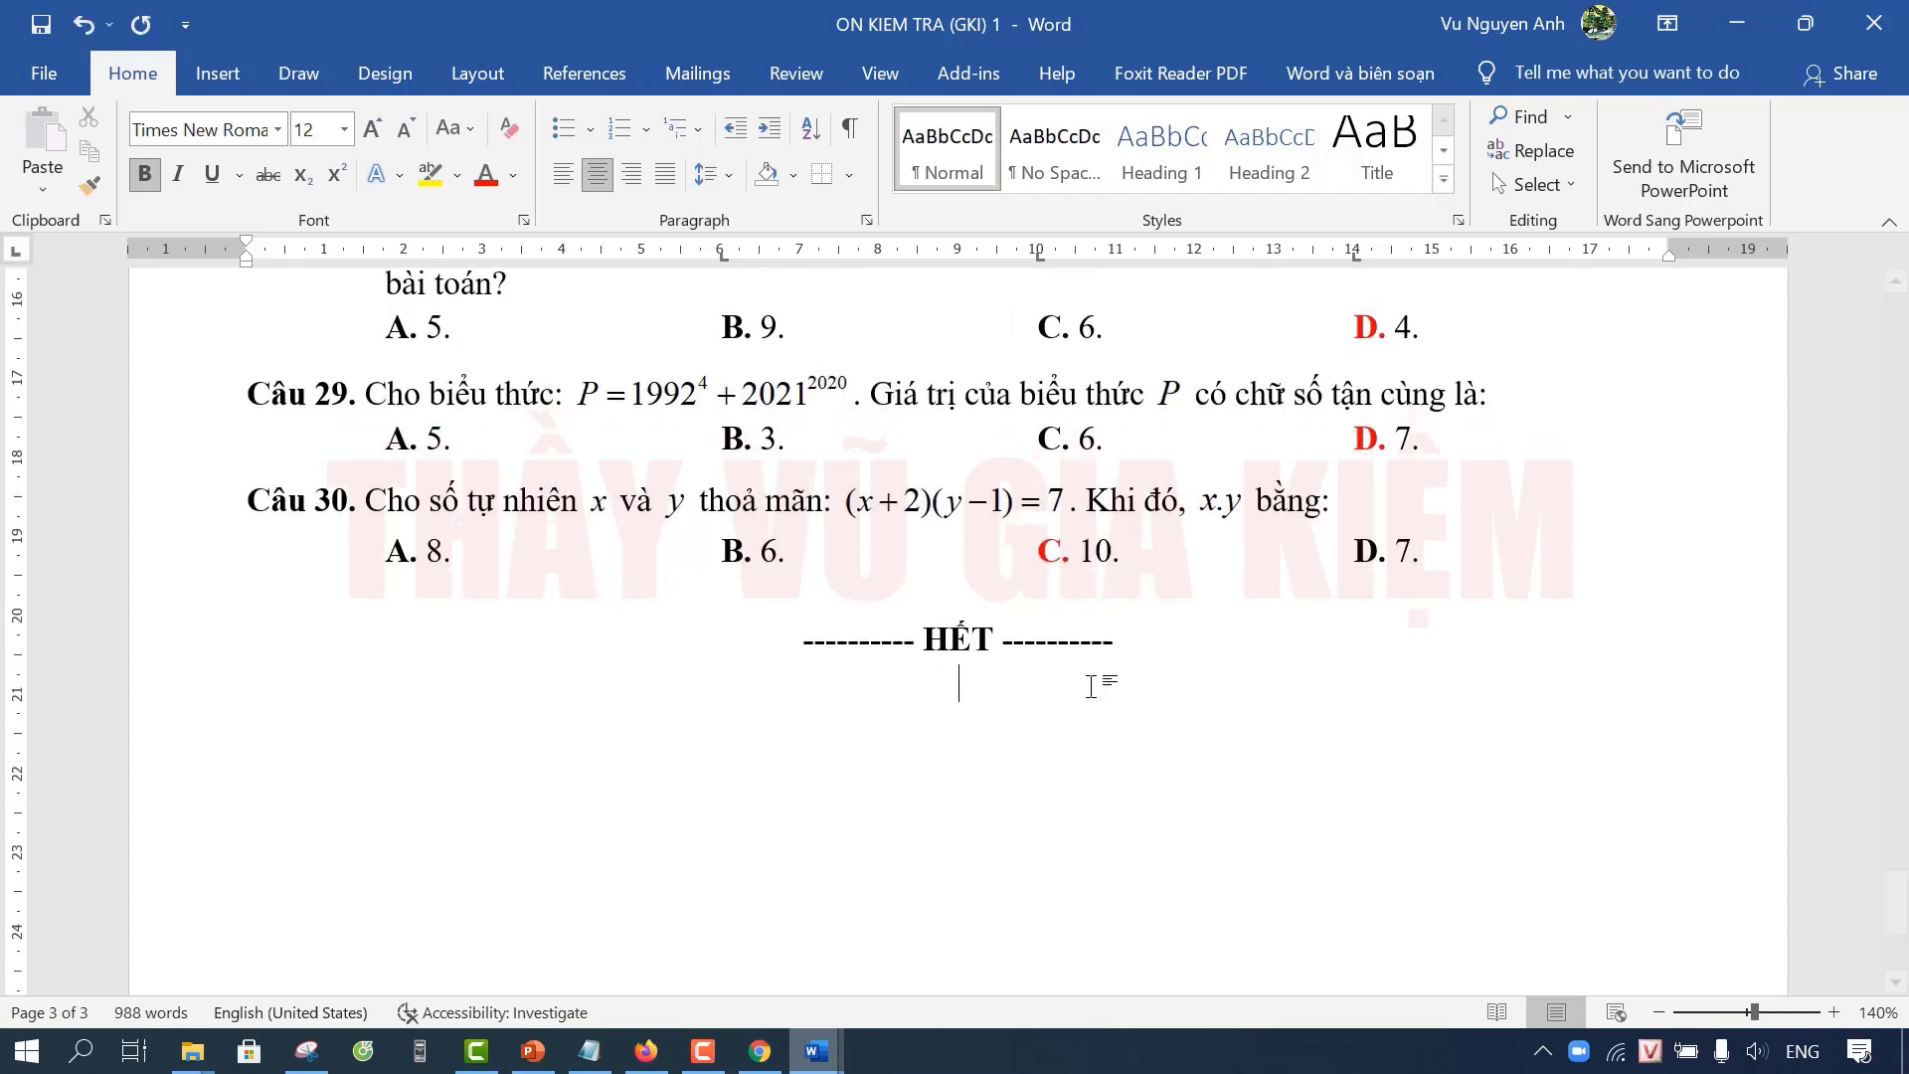
pyautogui.scroll(-3, 1093, 696)
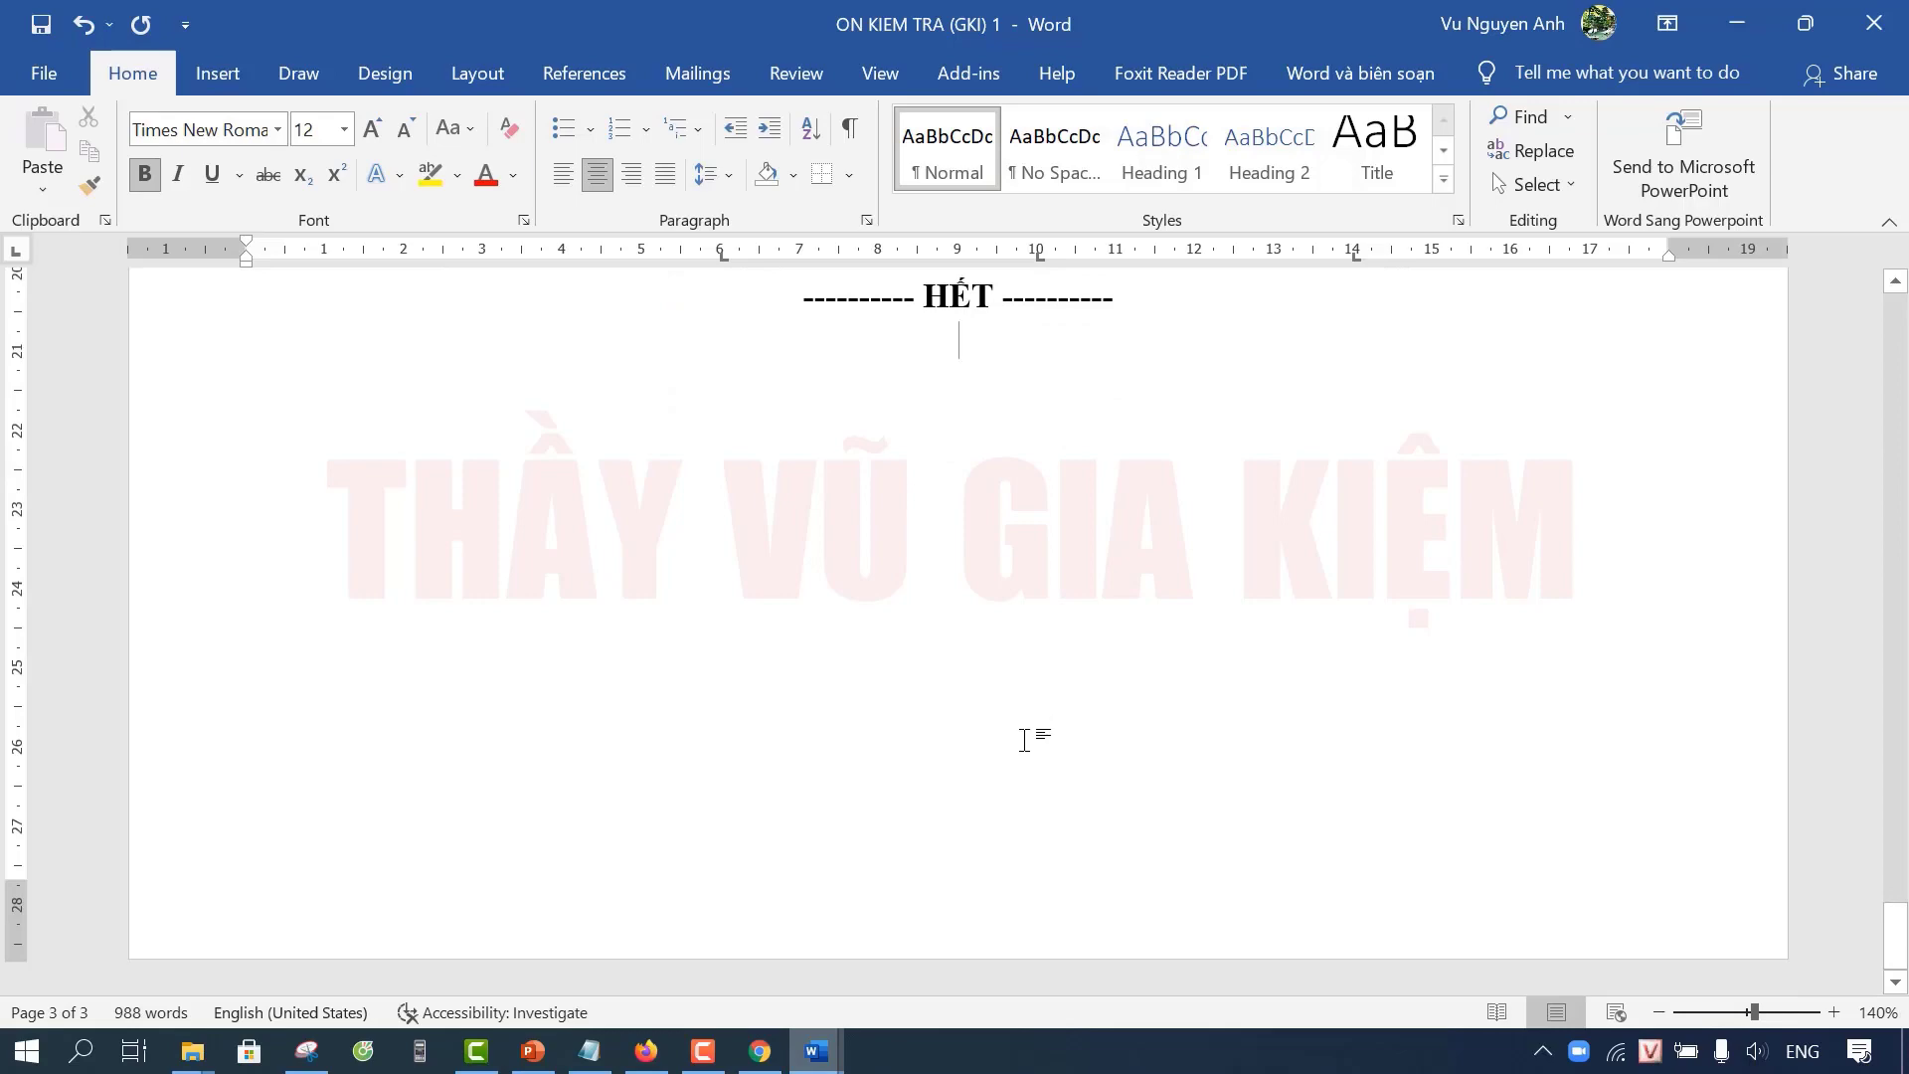
pyautogui.scroll(3, 1032, 708)
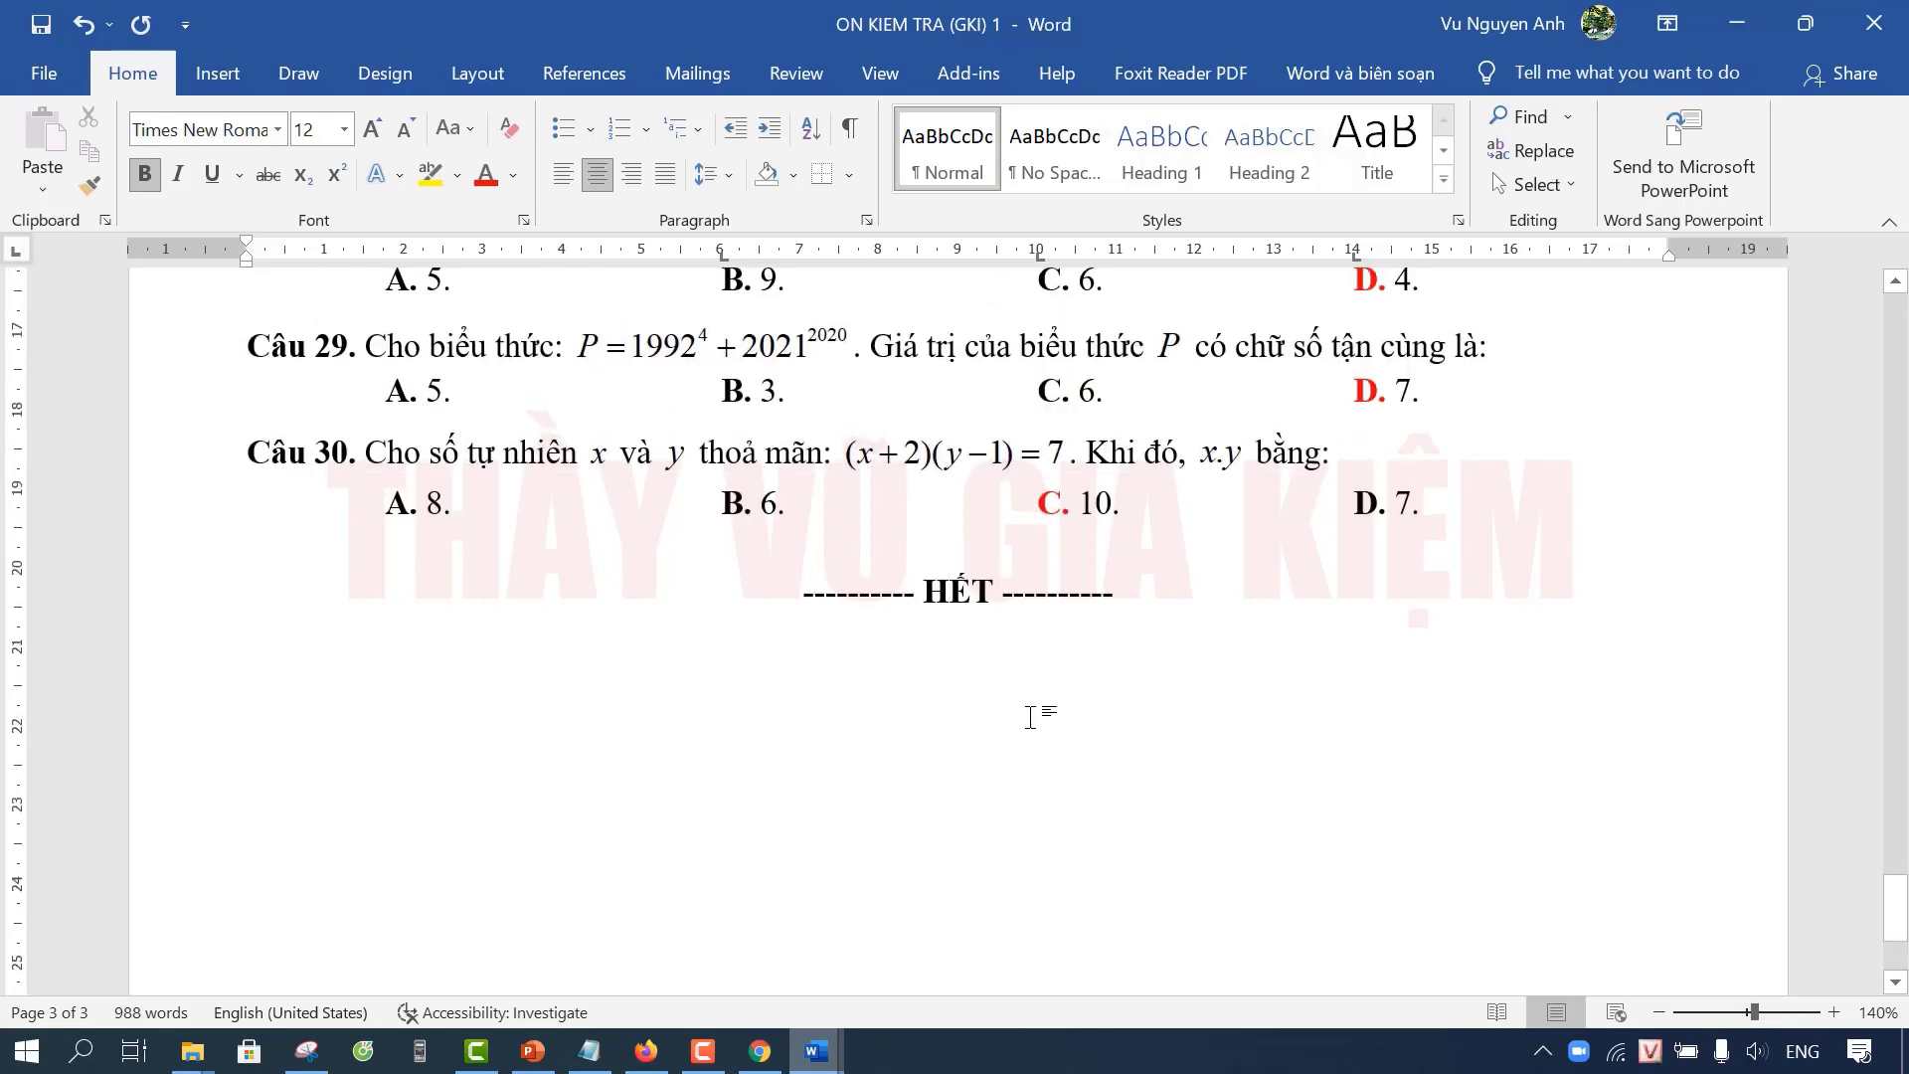
pyautogui.scroll(2, 1030, 717)
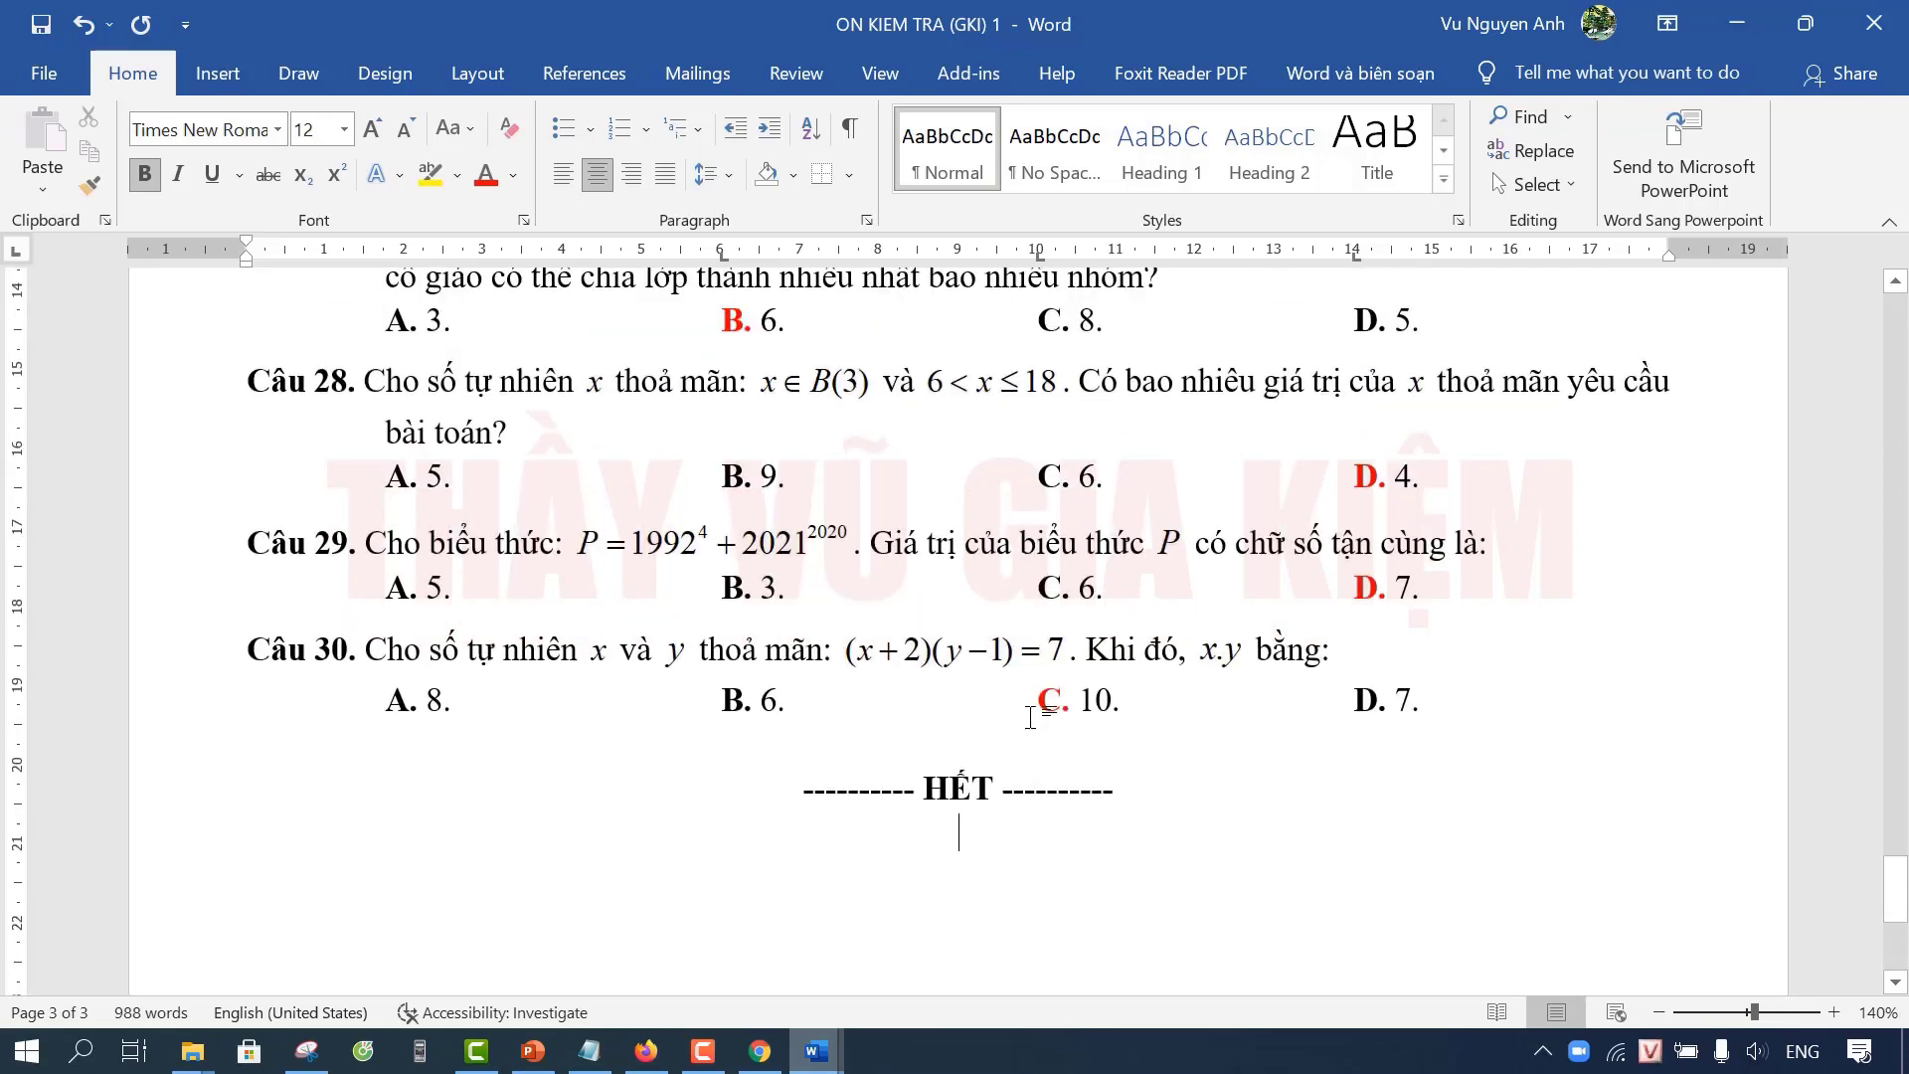
pyautogui.scroll(2, 1034, 659)
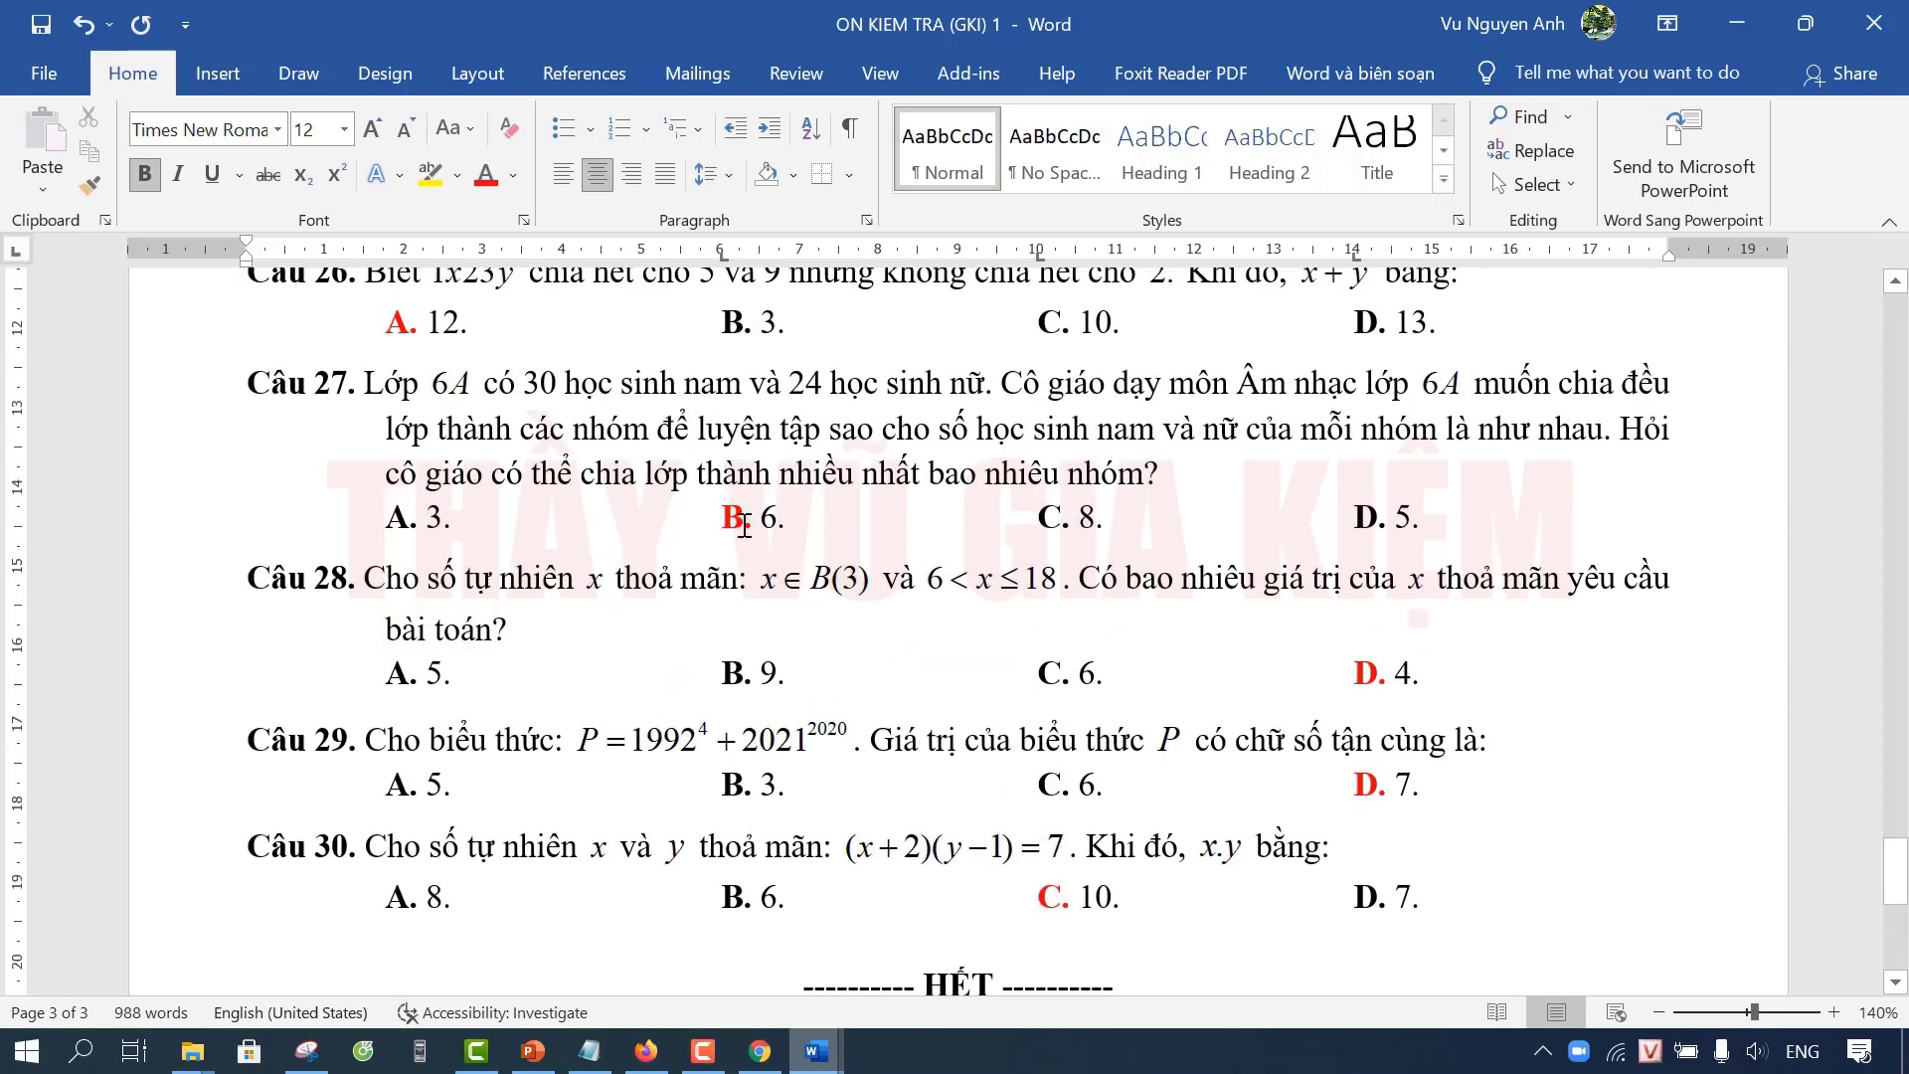
pyautogui.scroll(-3, 885, 639)
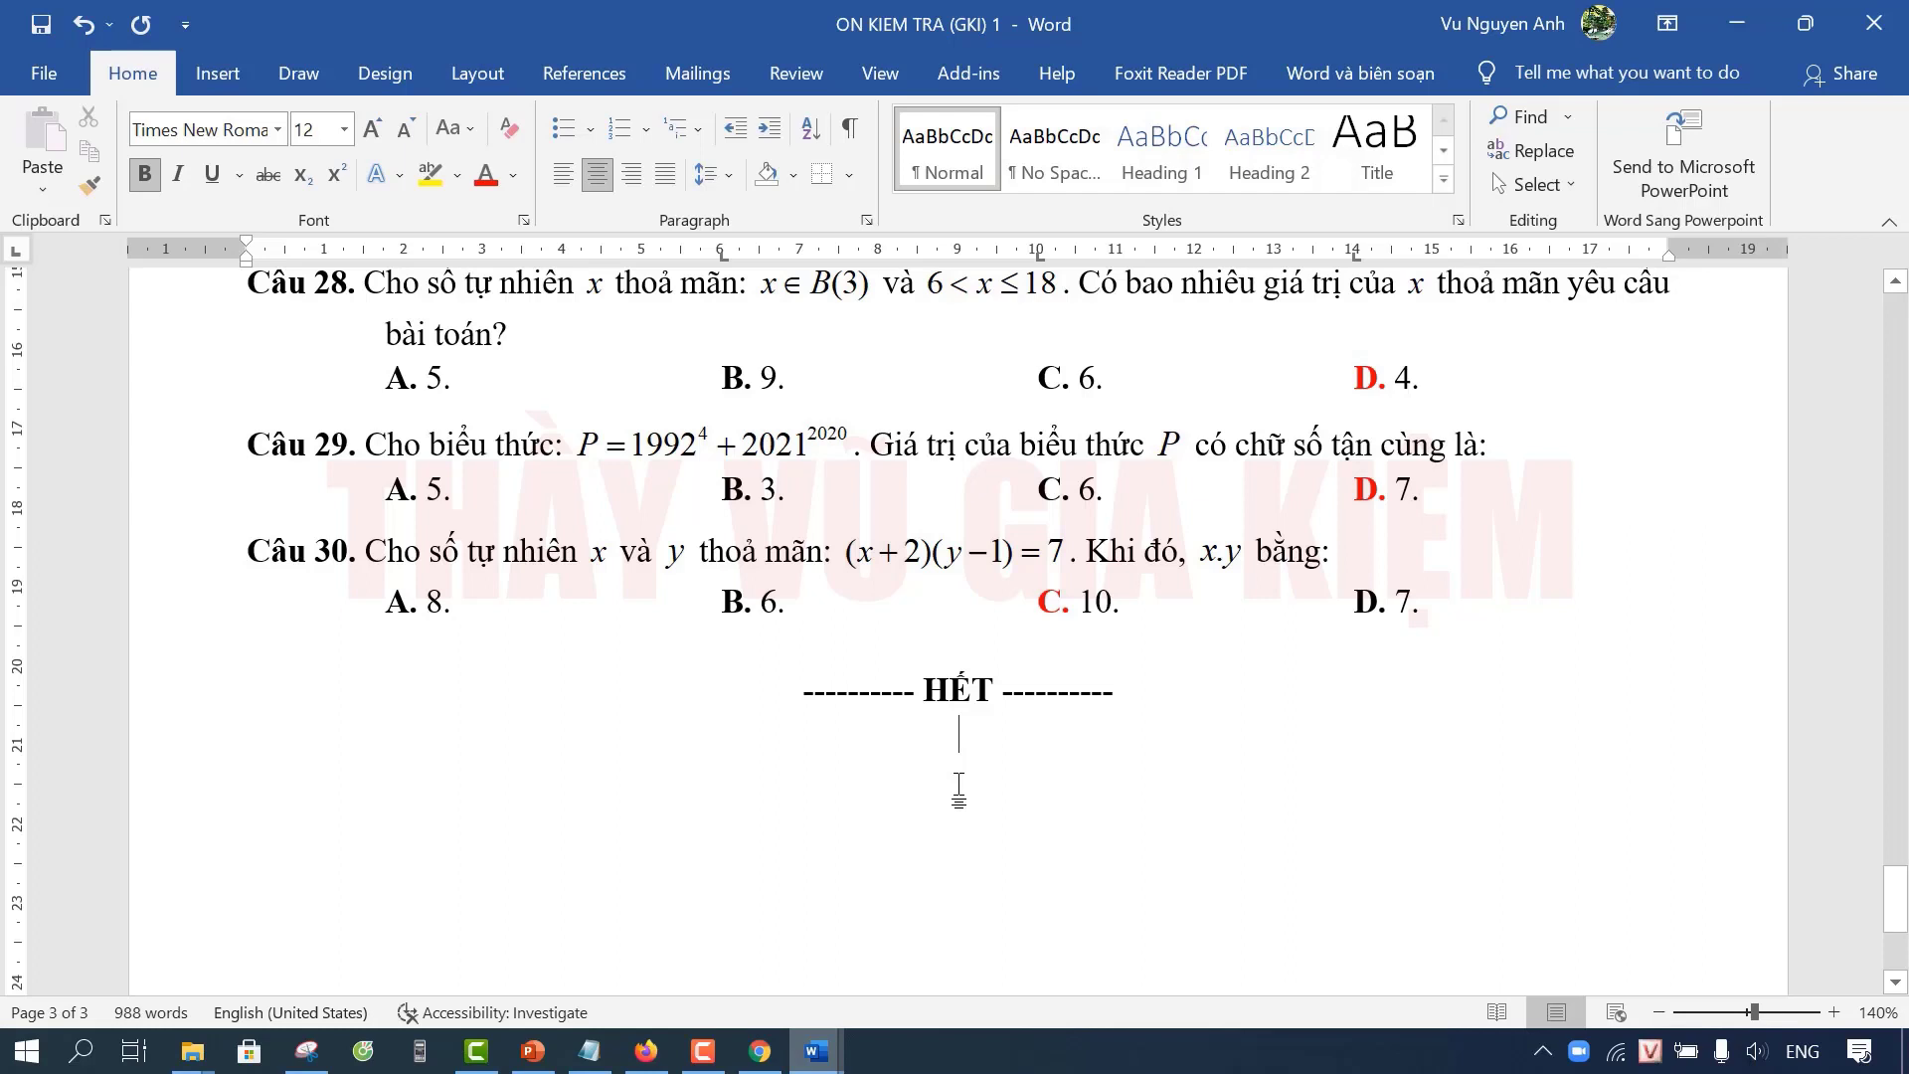
pyautogui.scroll(-1, 1047, 775)
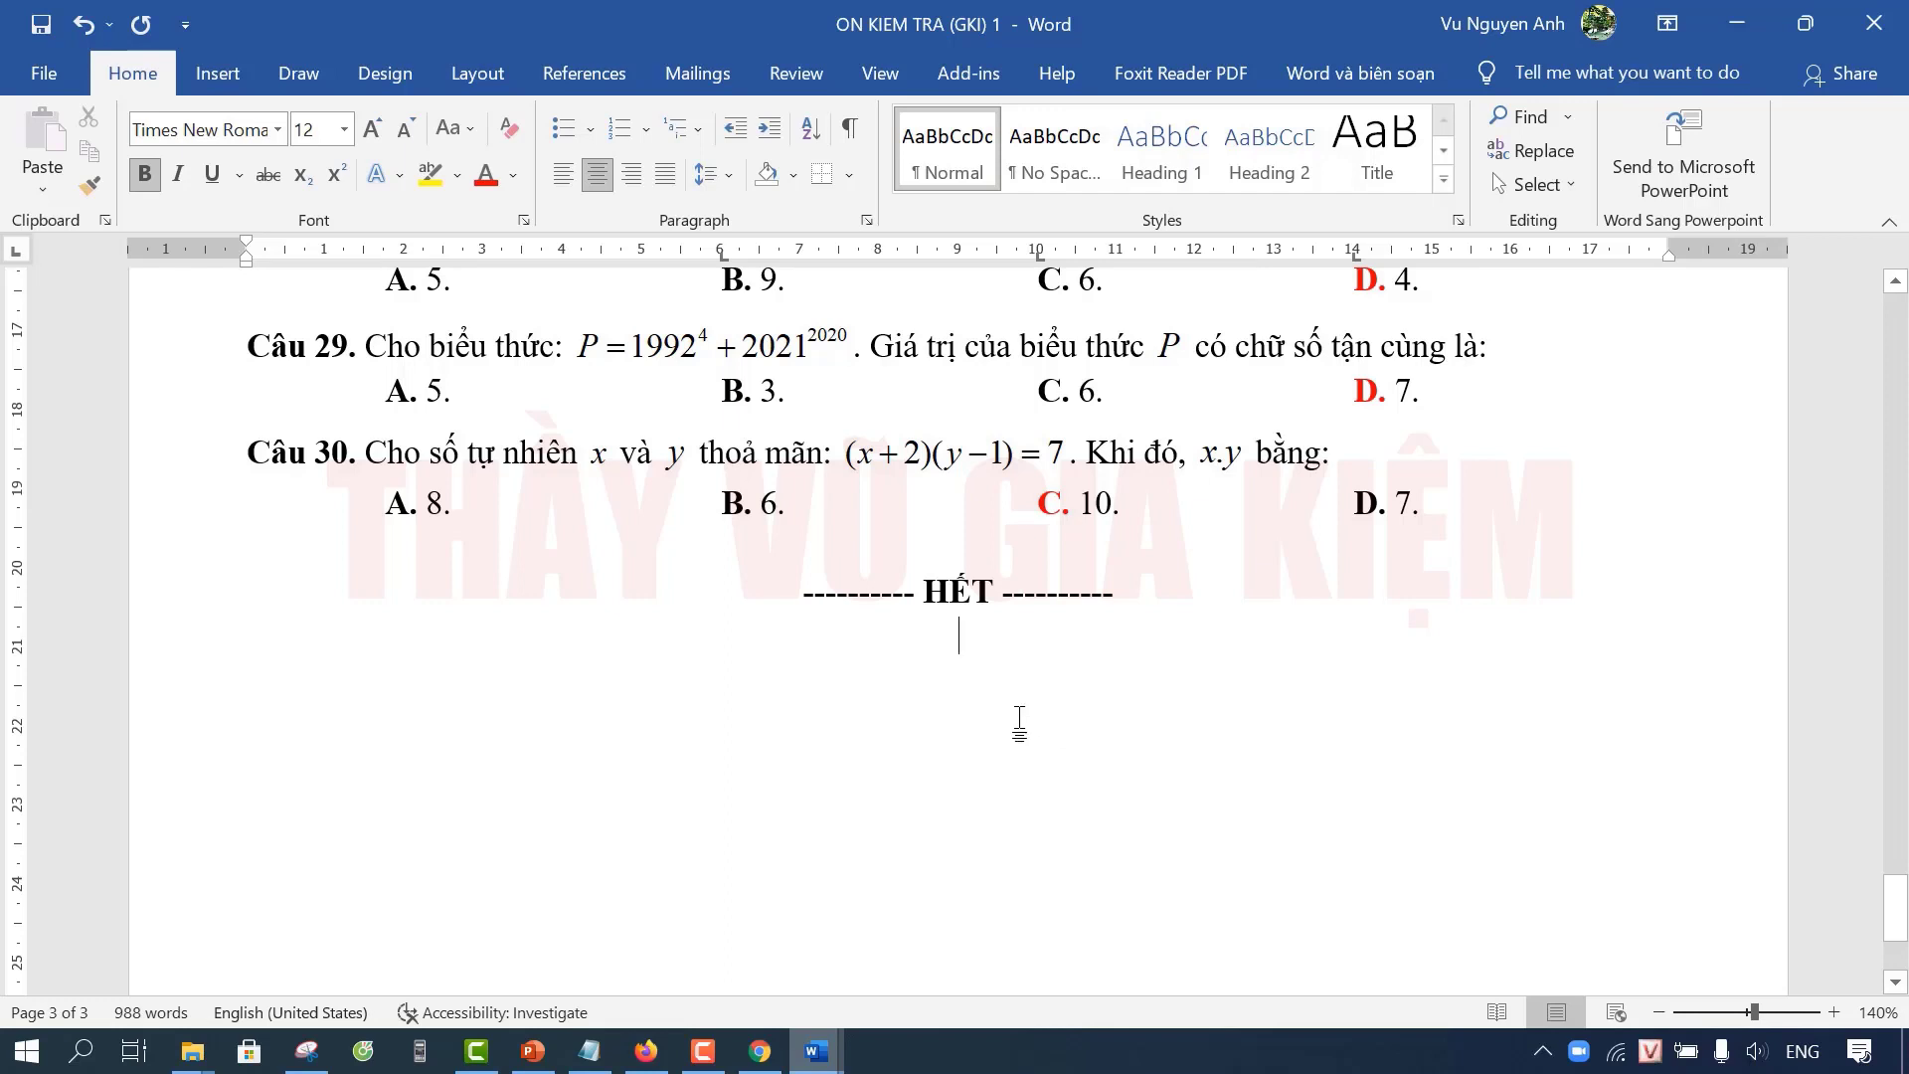
pyautogui.scroll(20, 1019, 723)
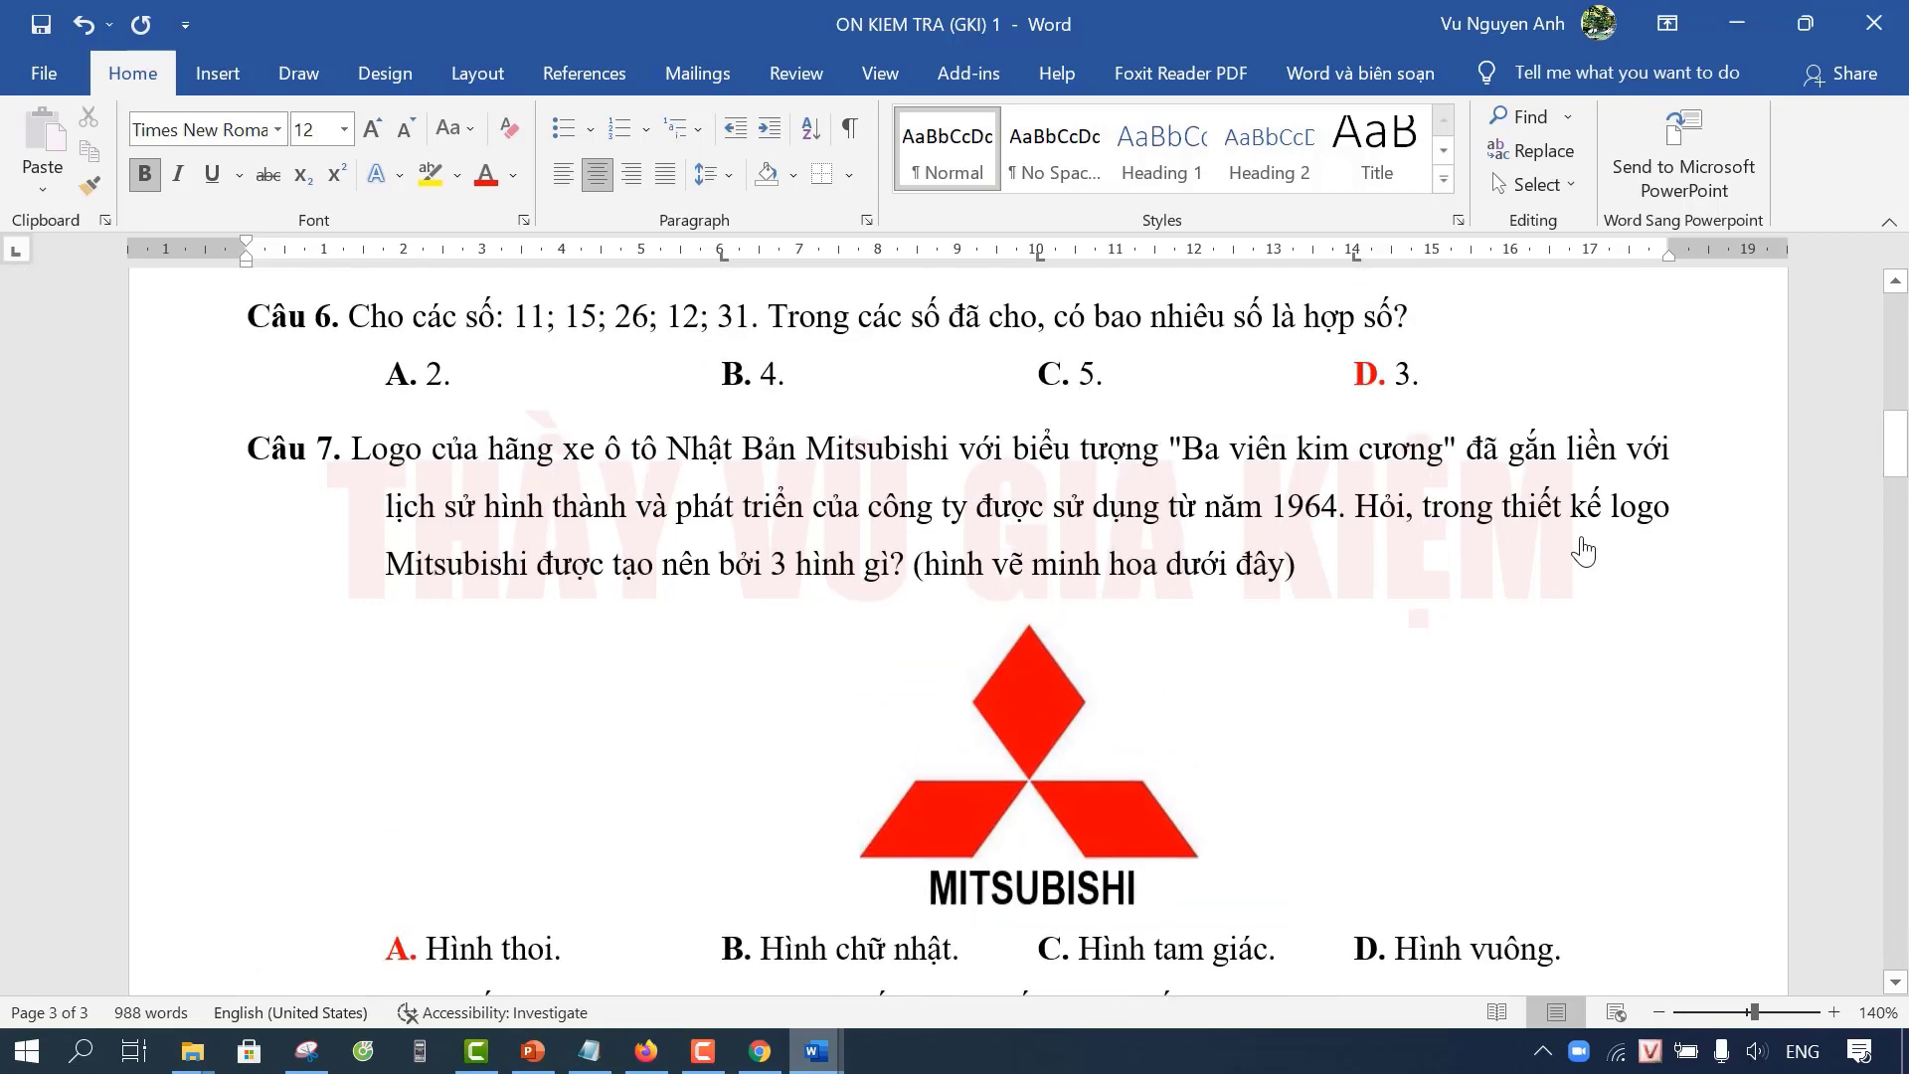
# Step: Select the whole exam and launch 'Tạo bảng đáp án cuối file' from the Word và biên soạn tab
pyautogui.click(1024, 613)
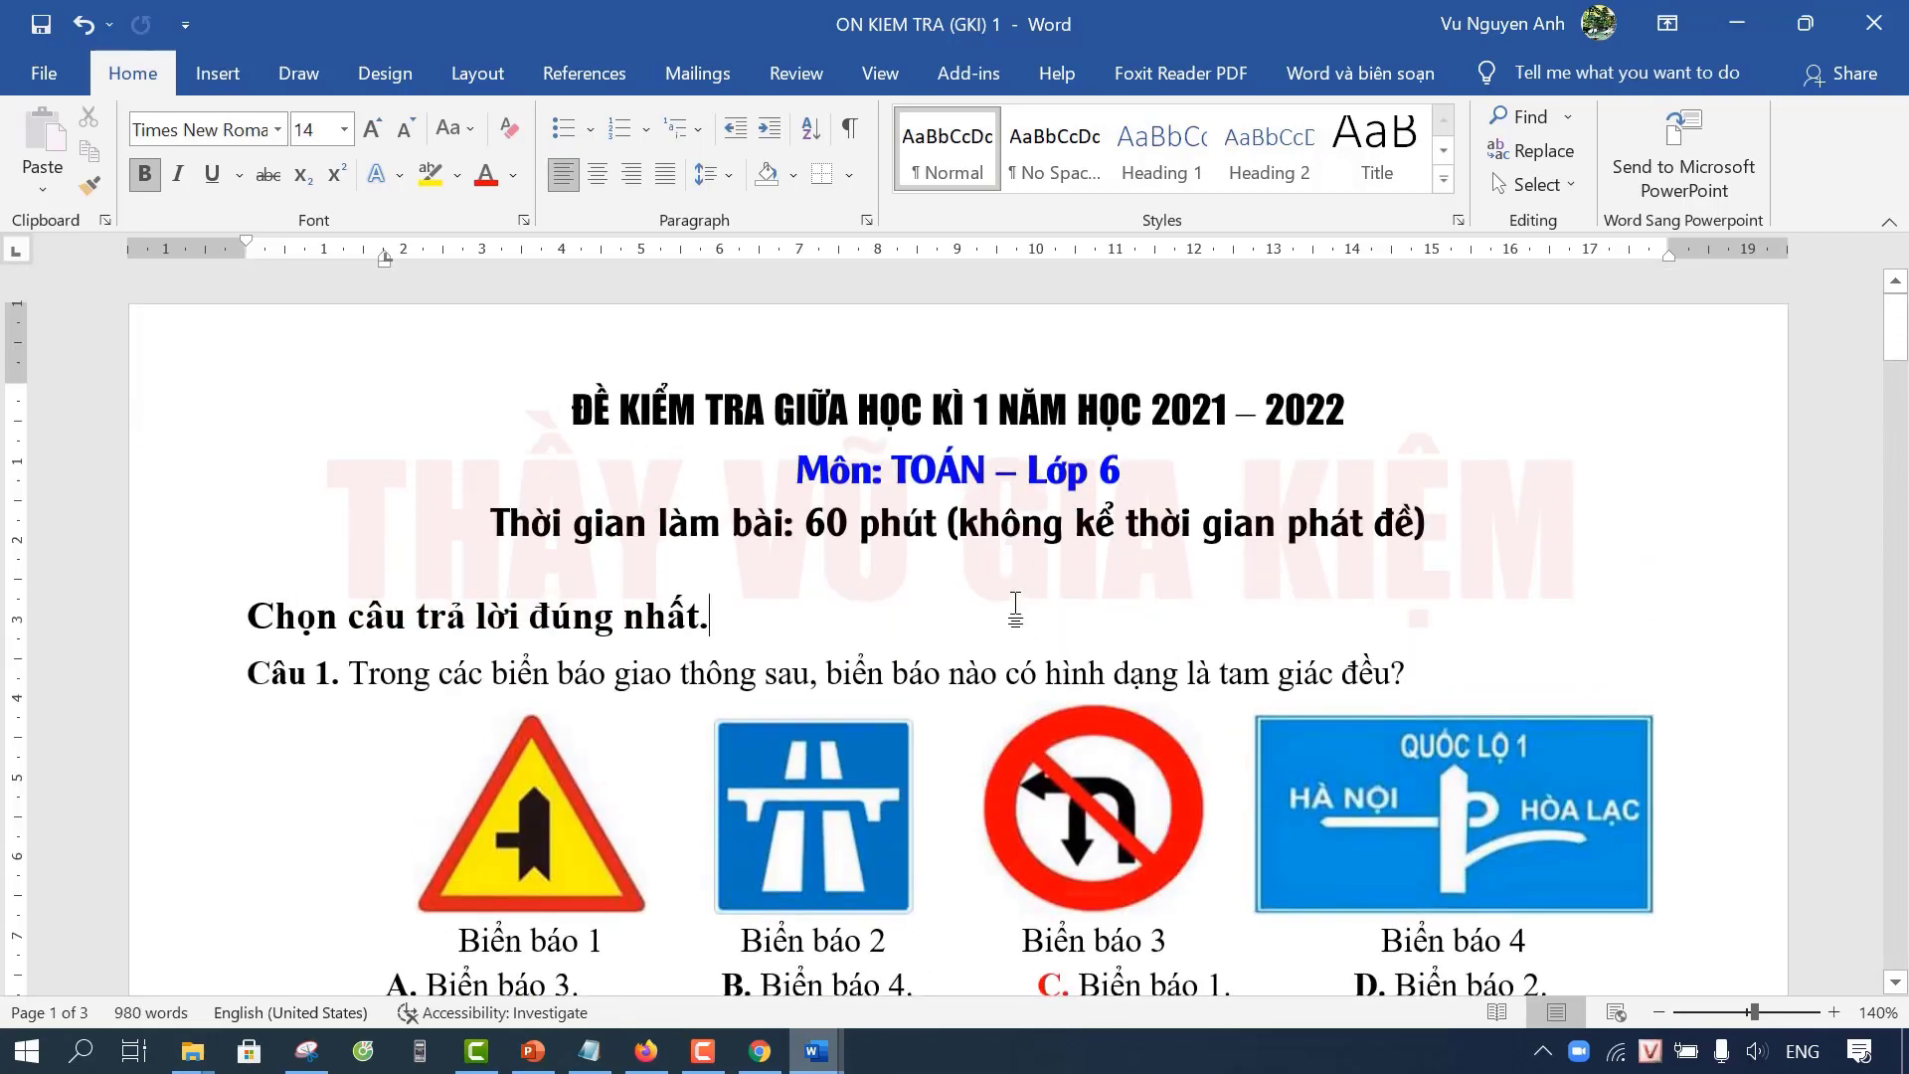
pyautogui.hotkey('ctrl', 'a')
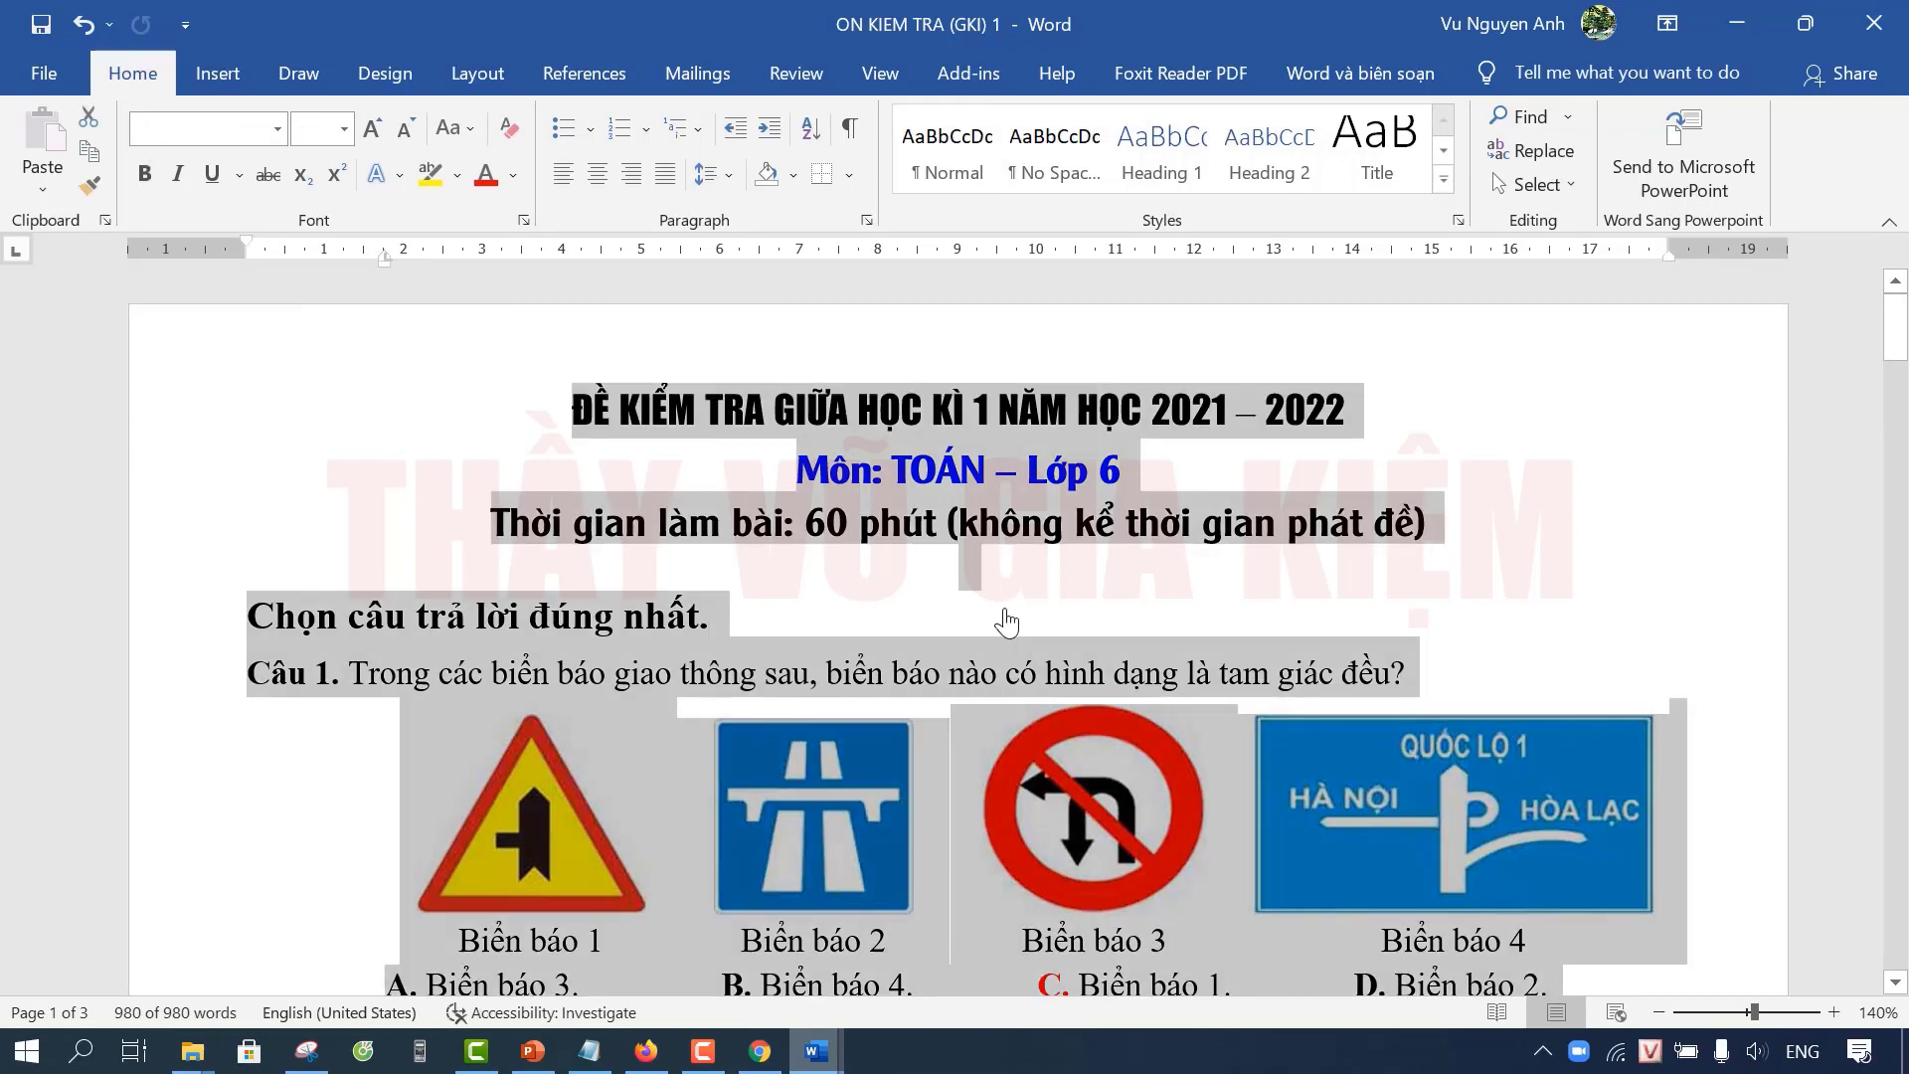
pyautogui.scroll(-3, 1009, 623)
pyautogui.scroll(3, 1011, 624)
pyautogui.click(1402, 93)
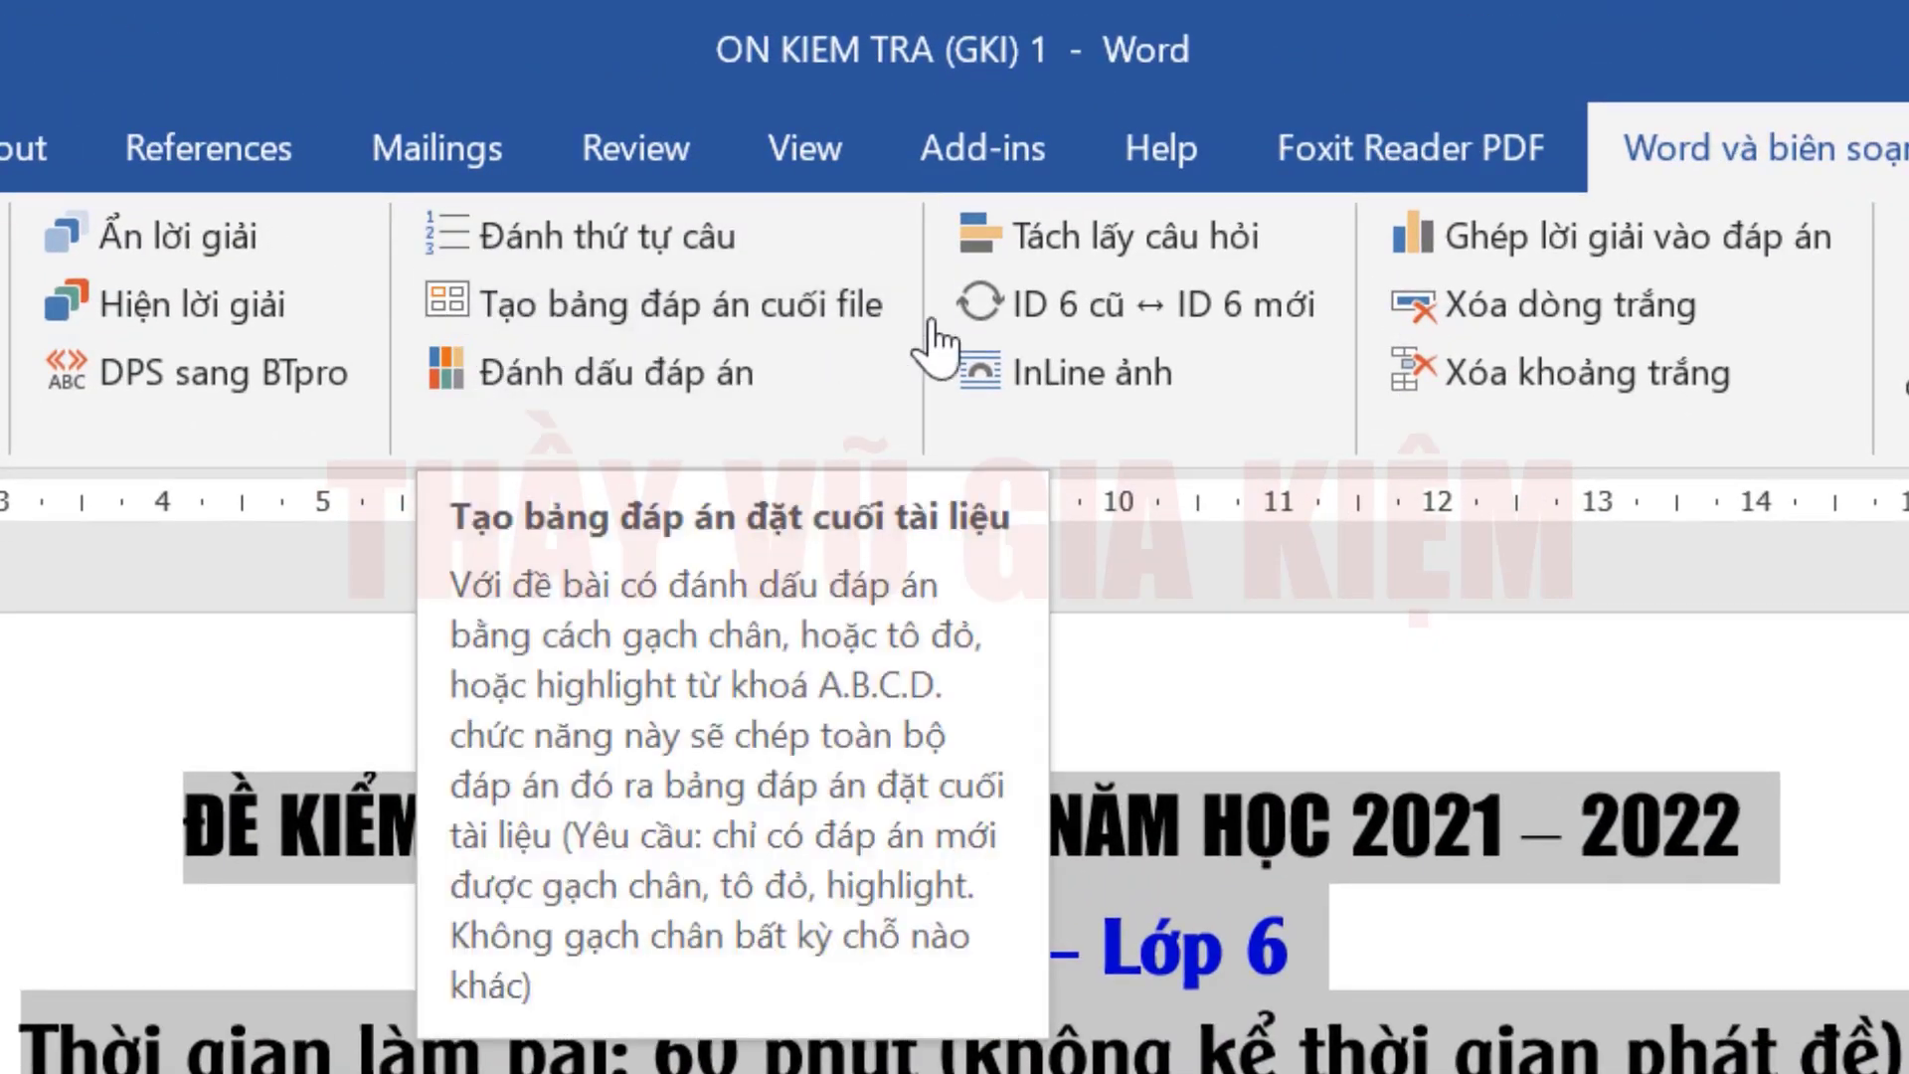
pyautogui.click(855, 318)
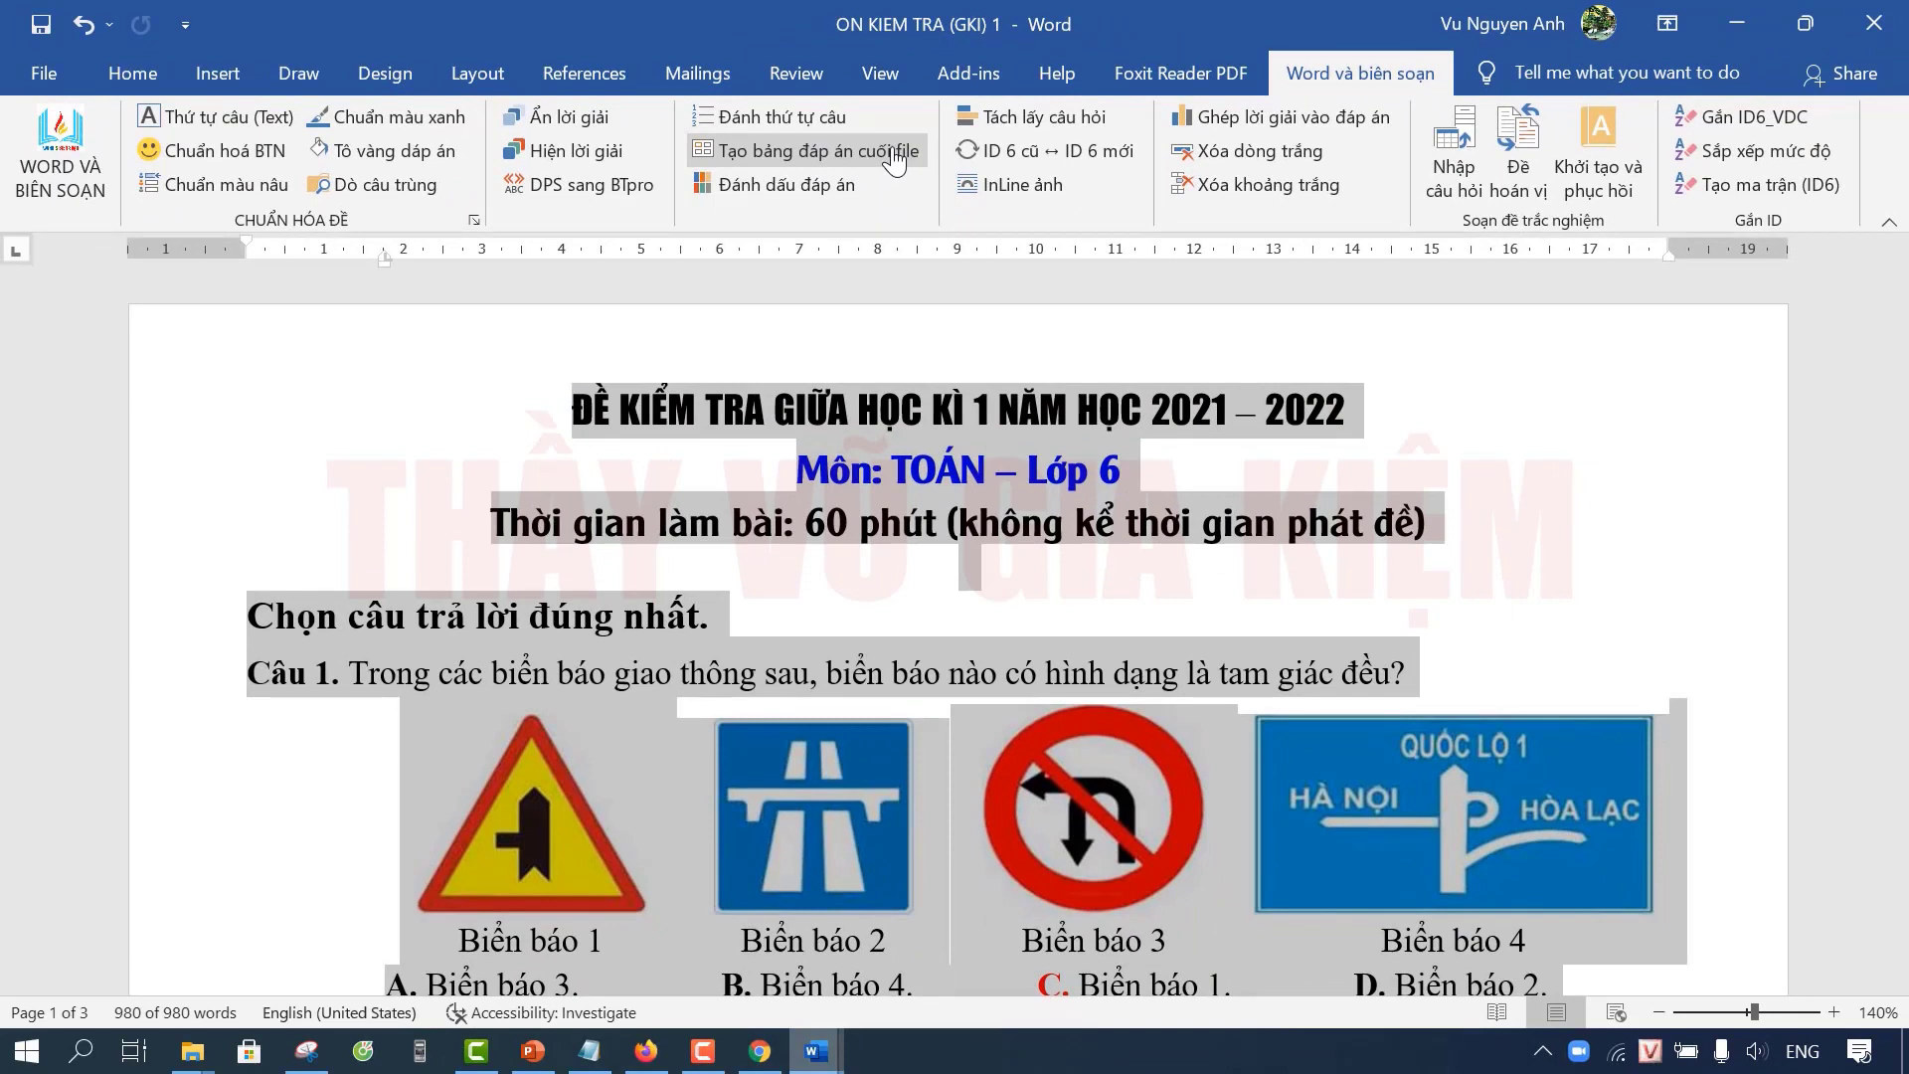
pyautogui.click(895, 157)
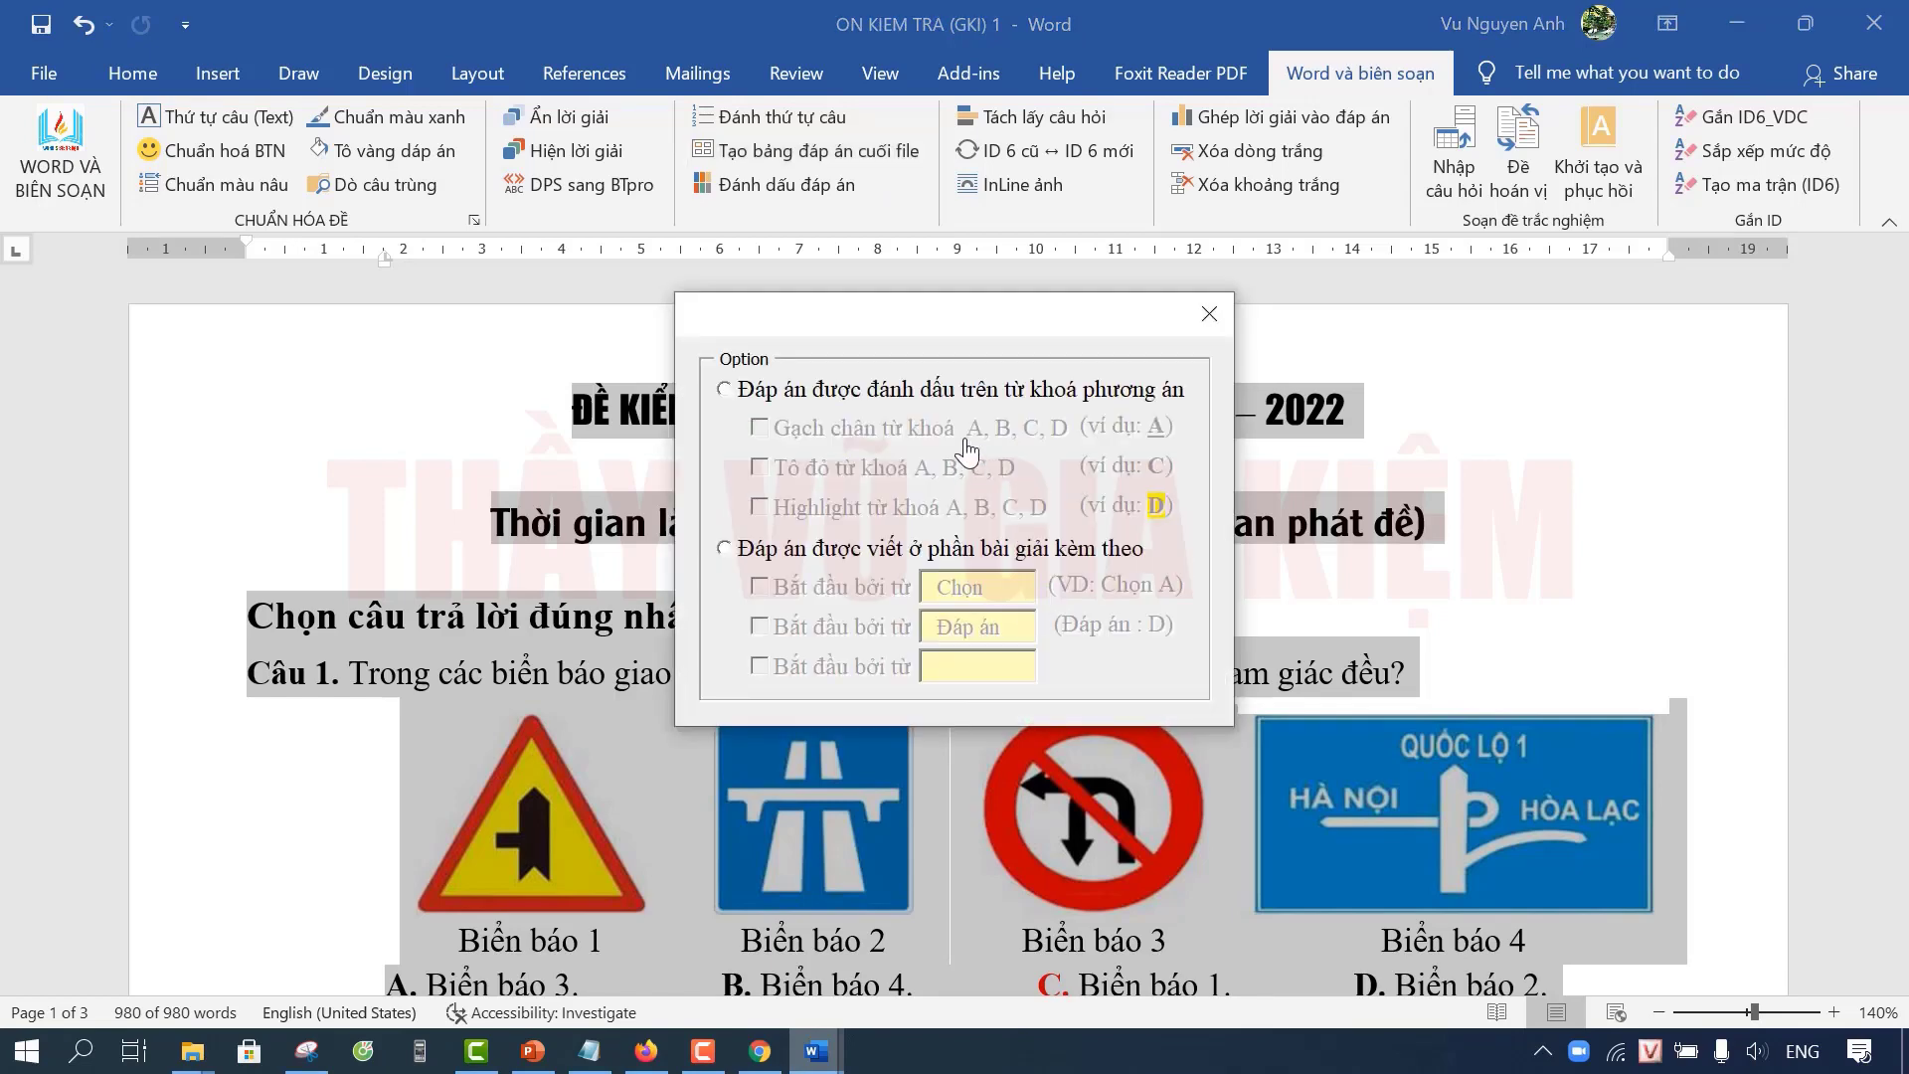
# Step: Mark answers by keywords using 'Tô đỏ từ khoá' only, underline unticked, and confirm
pyautogui.moveTo(946, 331); pyautogui.dragTo(913, 354)
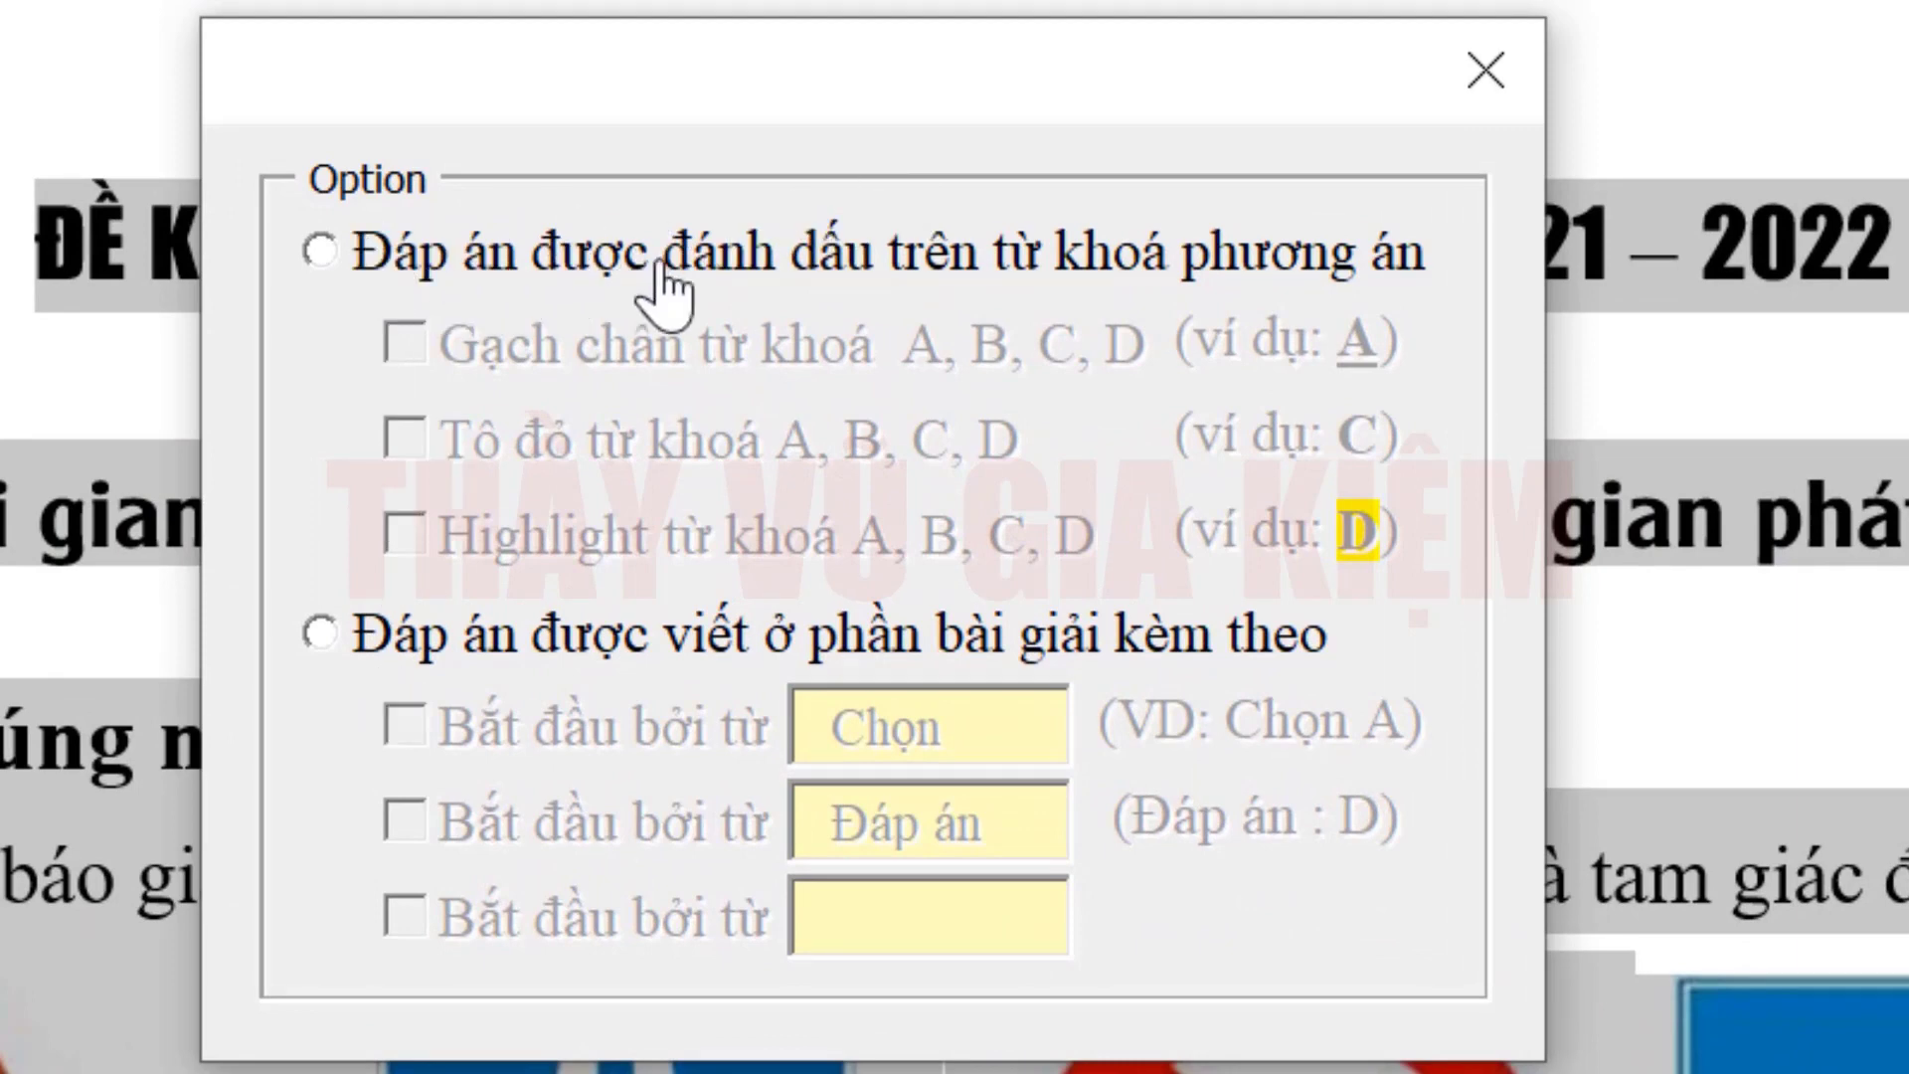
pyautogui.click(318, 255)
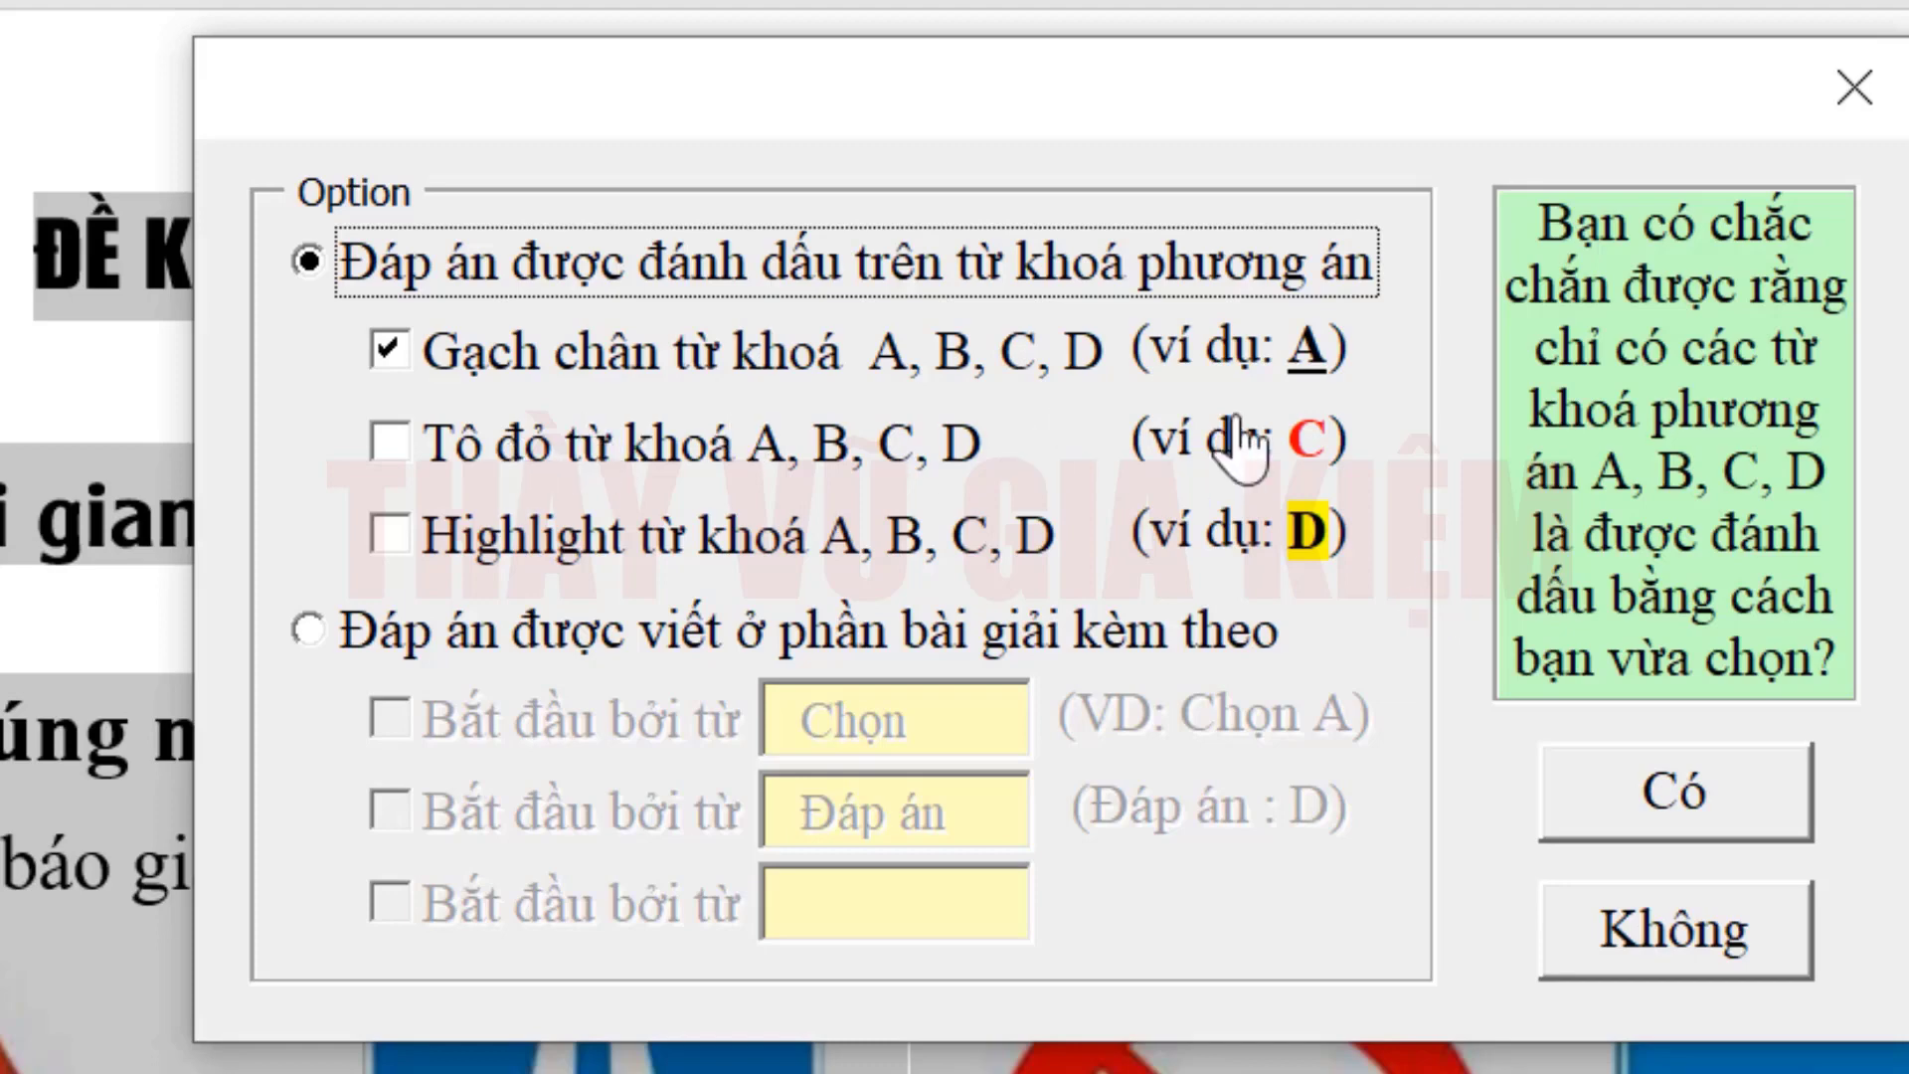
pyautogui.click(395, 435)
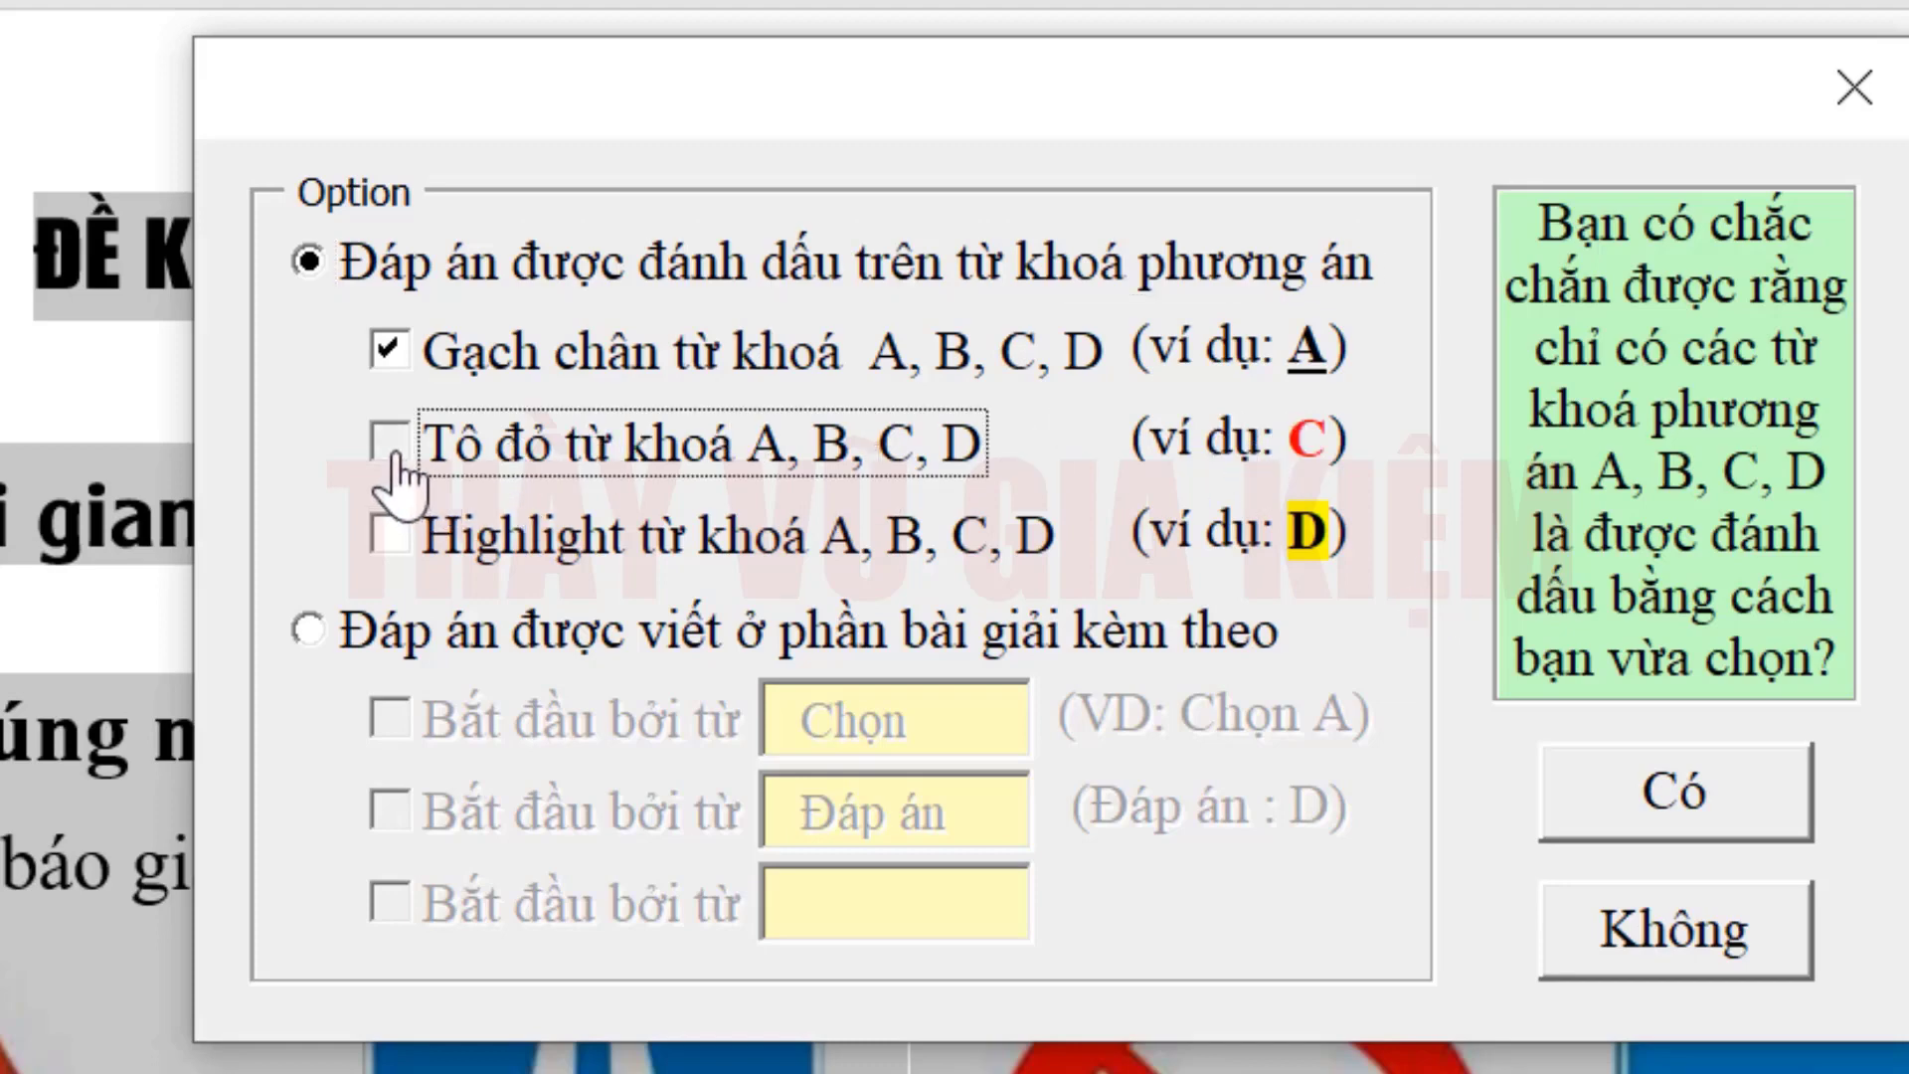
pyautogui.click(392, 356)
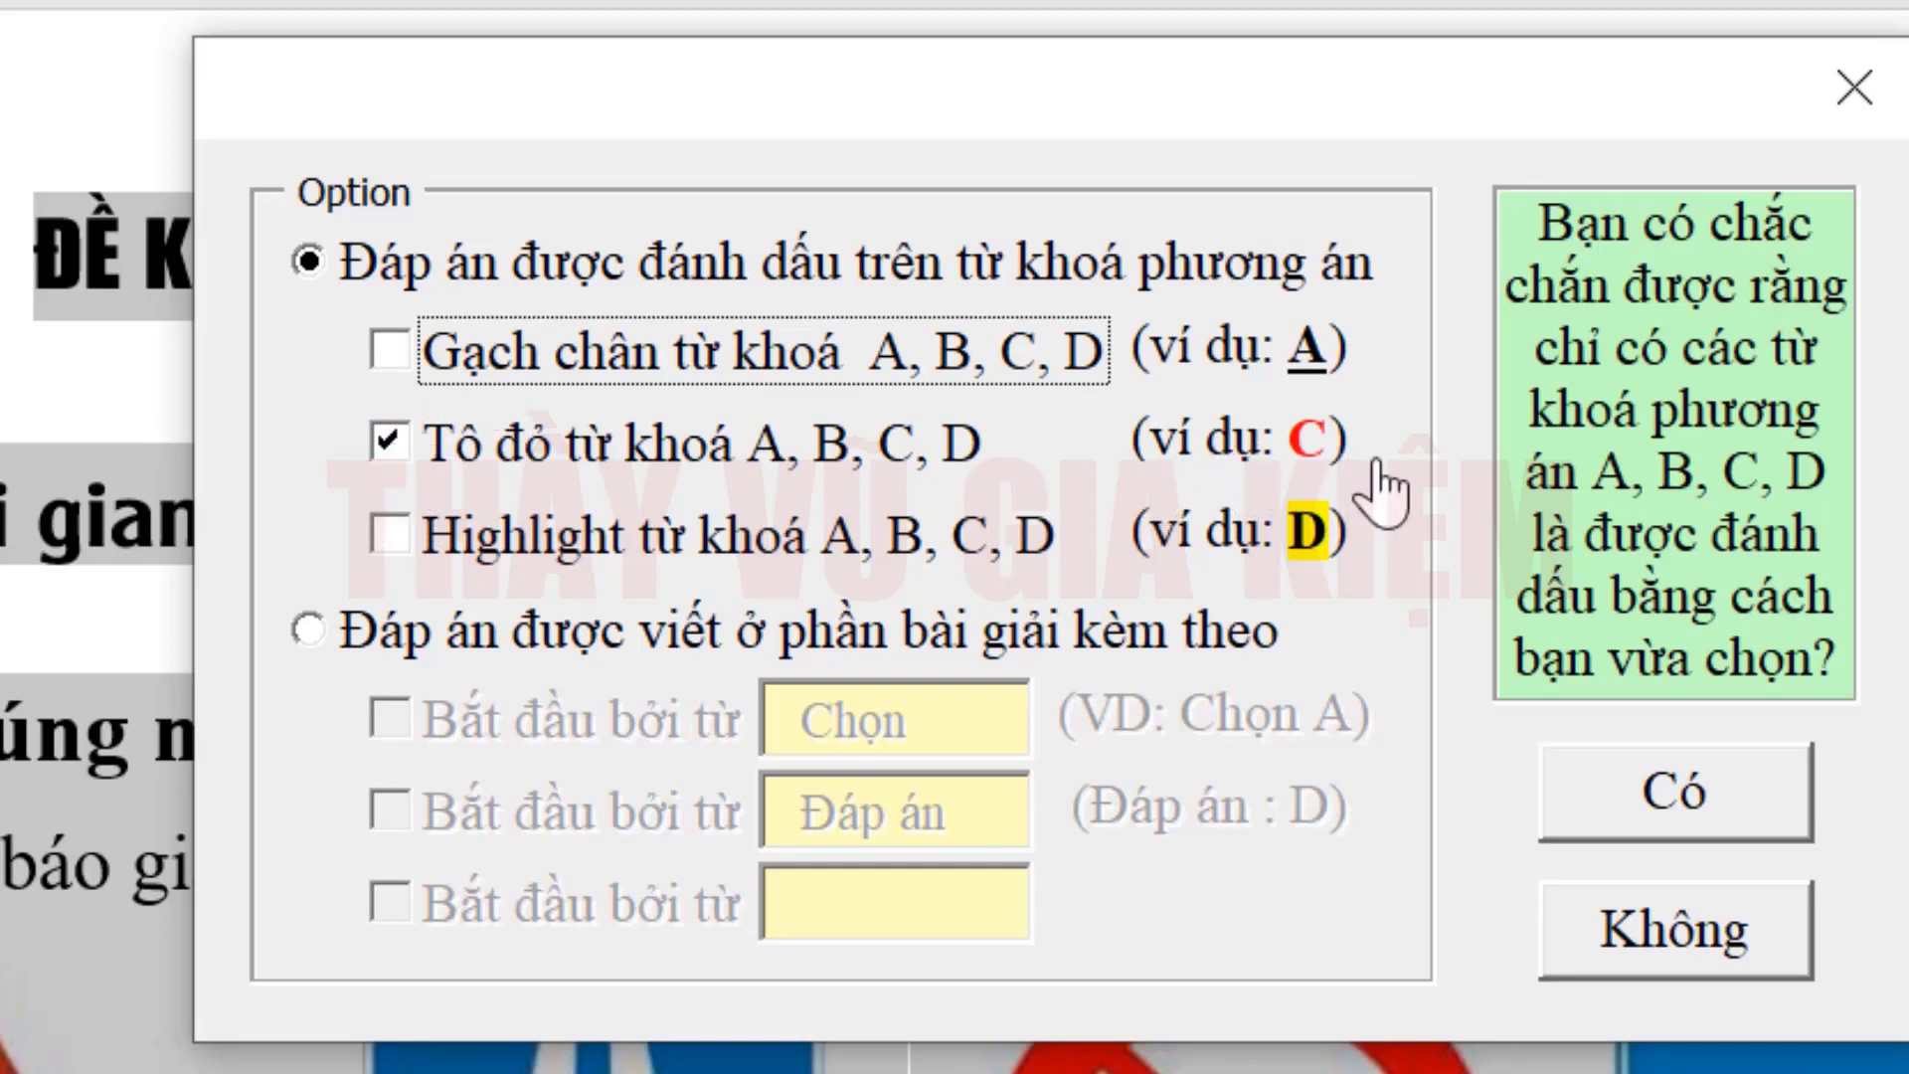
pyautogui.click(398, 360)
pyautogui.click(426, 370)
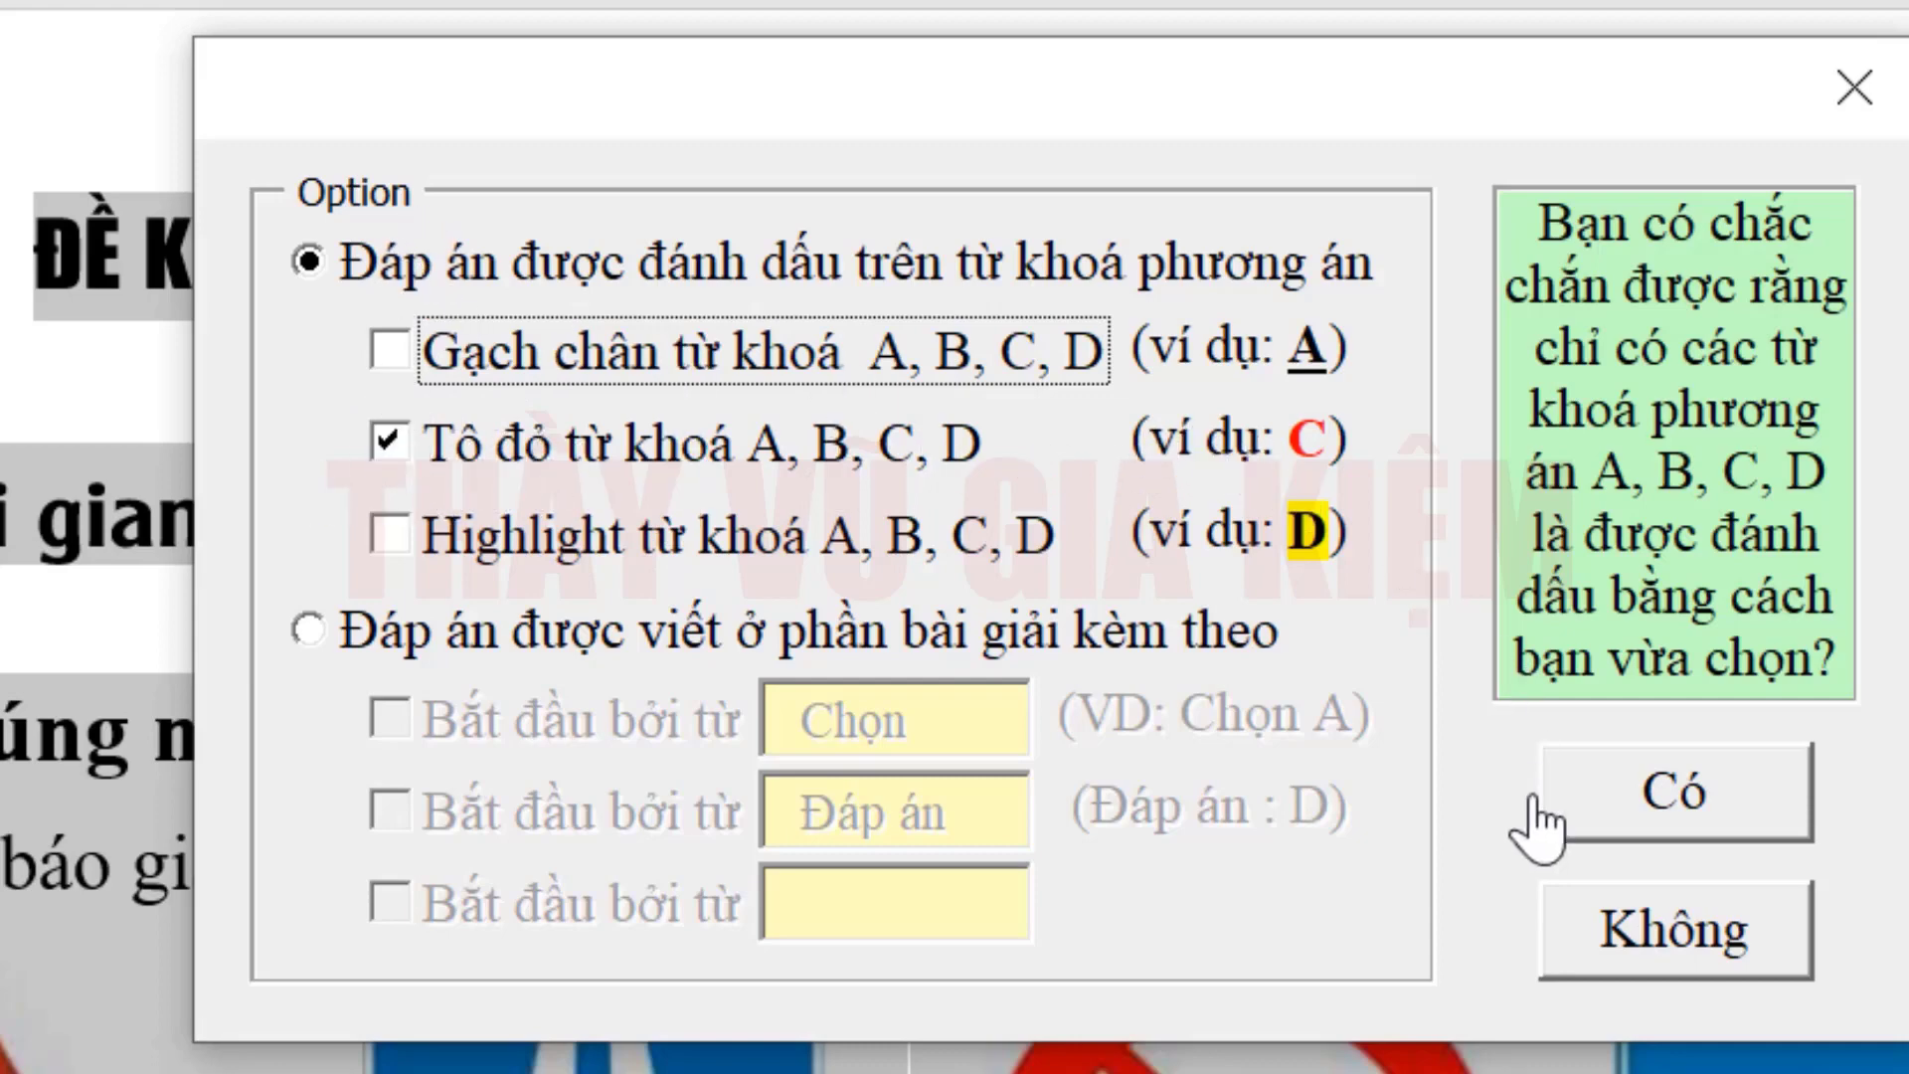
pyautogui.click(1771, 792)
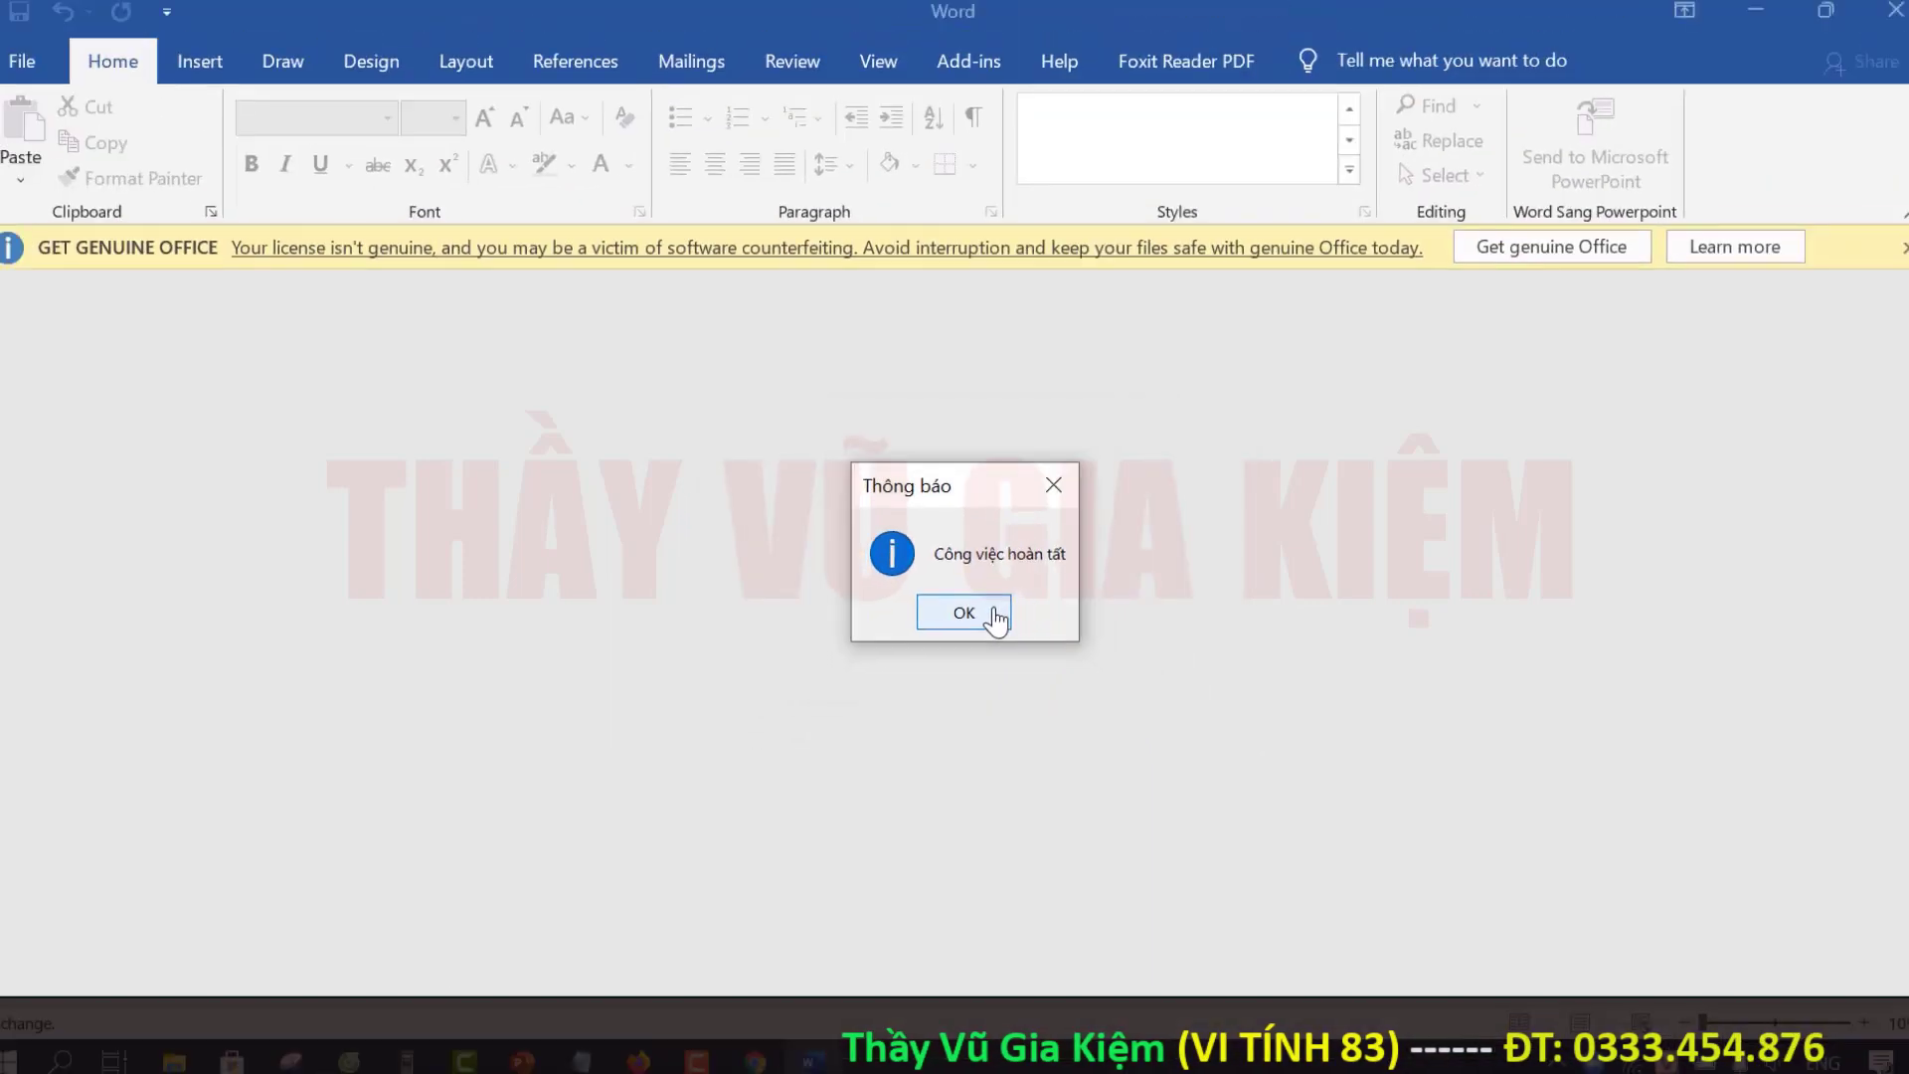
# Step: Dismiss the completion notice and scroll through the exam to check the generated BẢNG ĐÁP ÁN table
pyautogui.click(1014, 674)
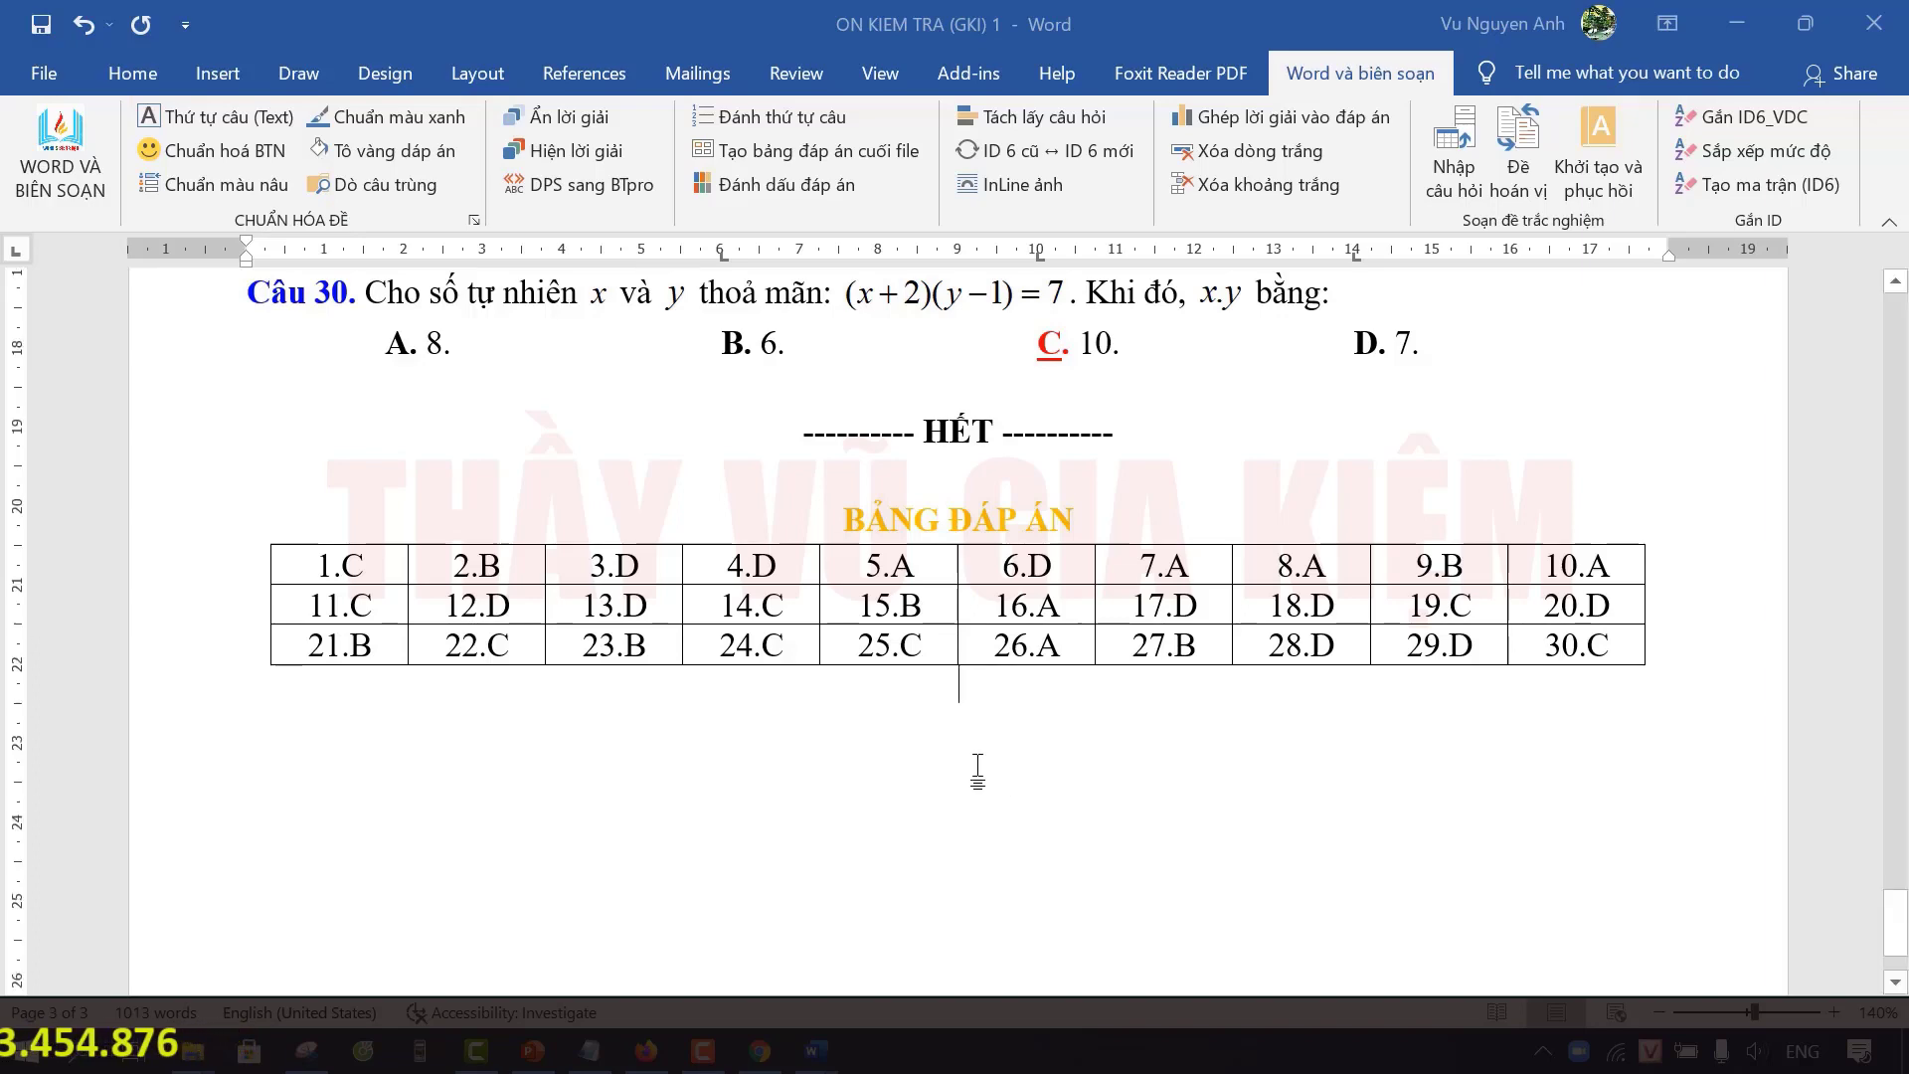
pyautogui.scroll(3, 980, 772)
pyautogui.scroll(-1, 738, 736)
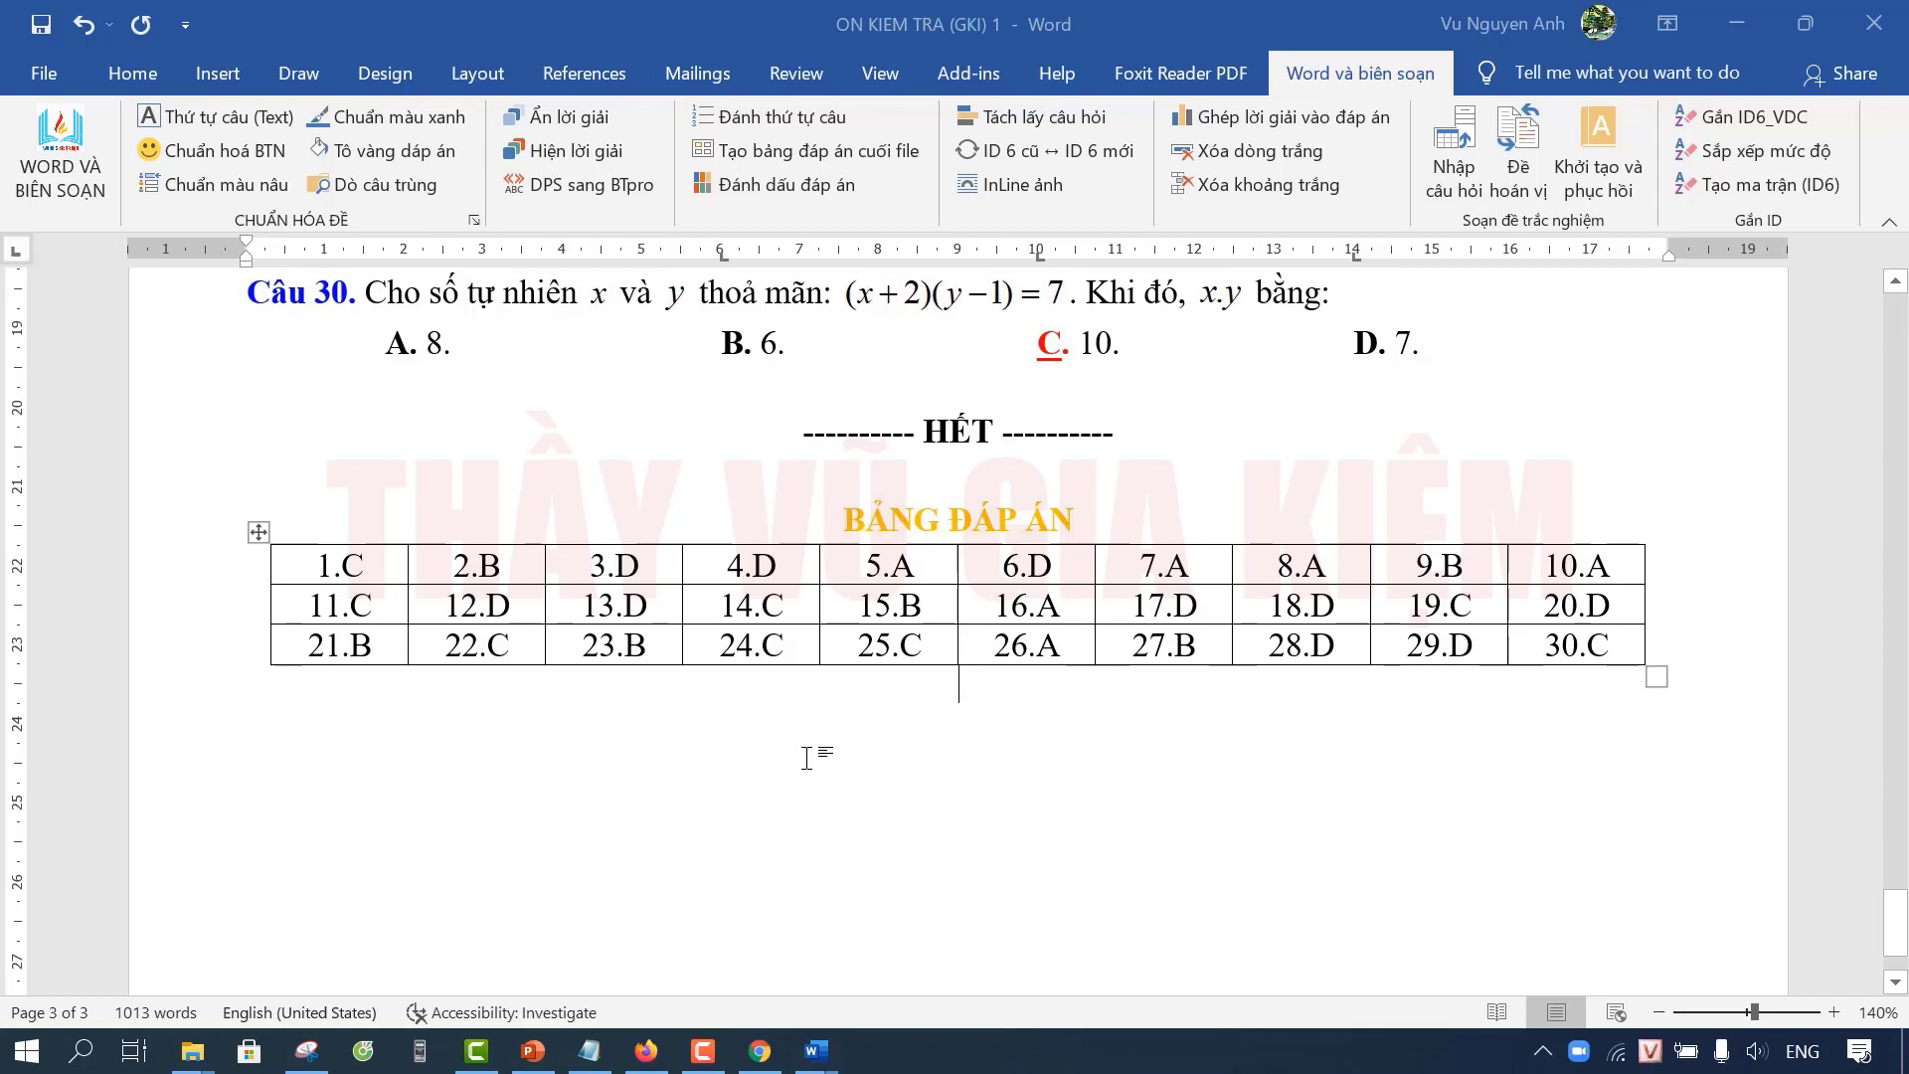
pyautogui.scroll(1, 1057, 798)
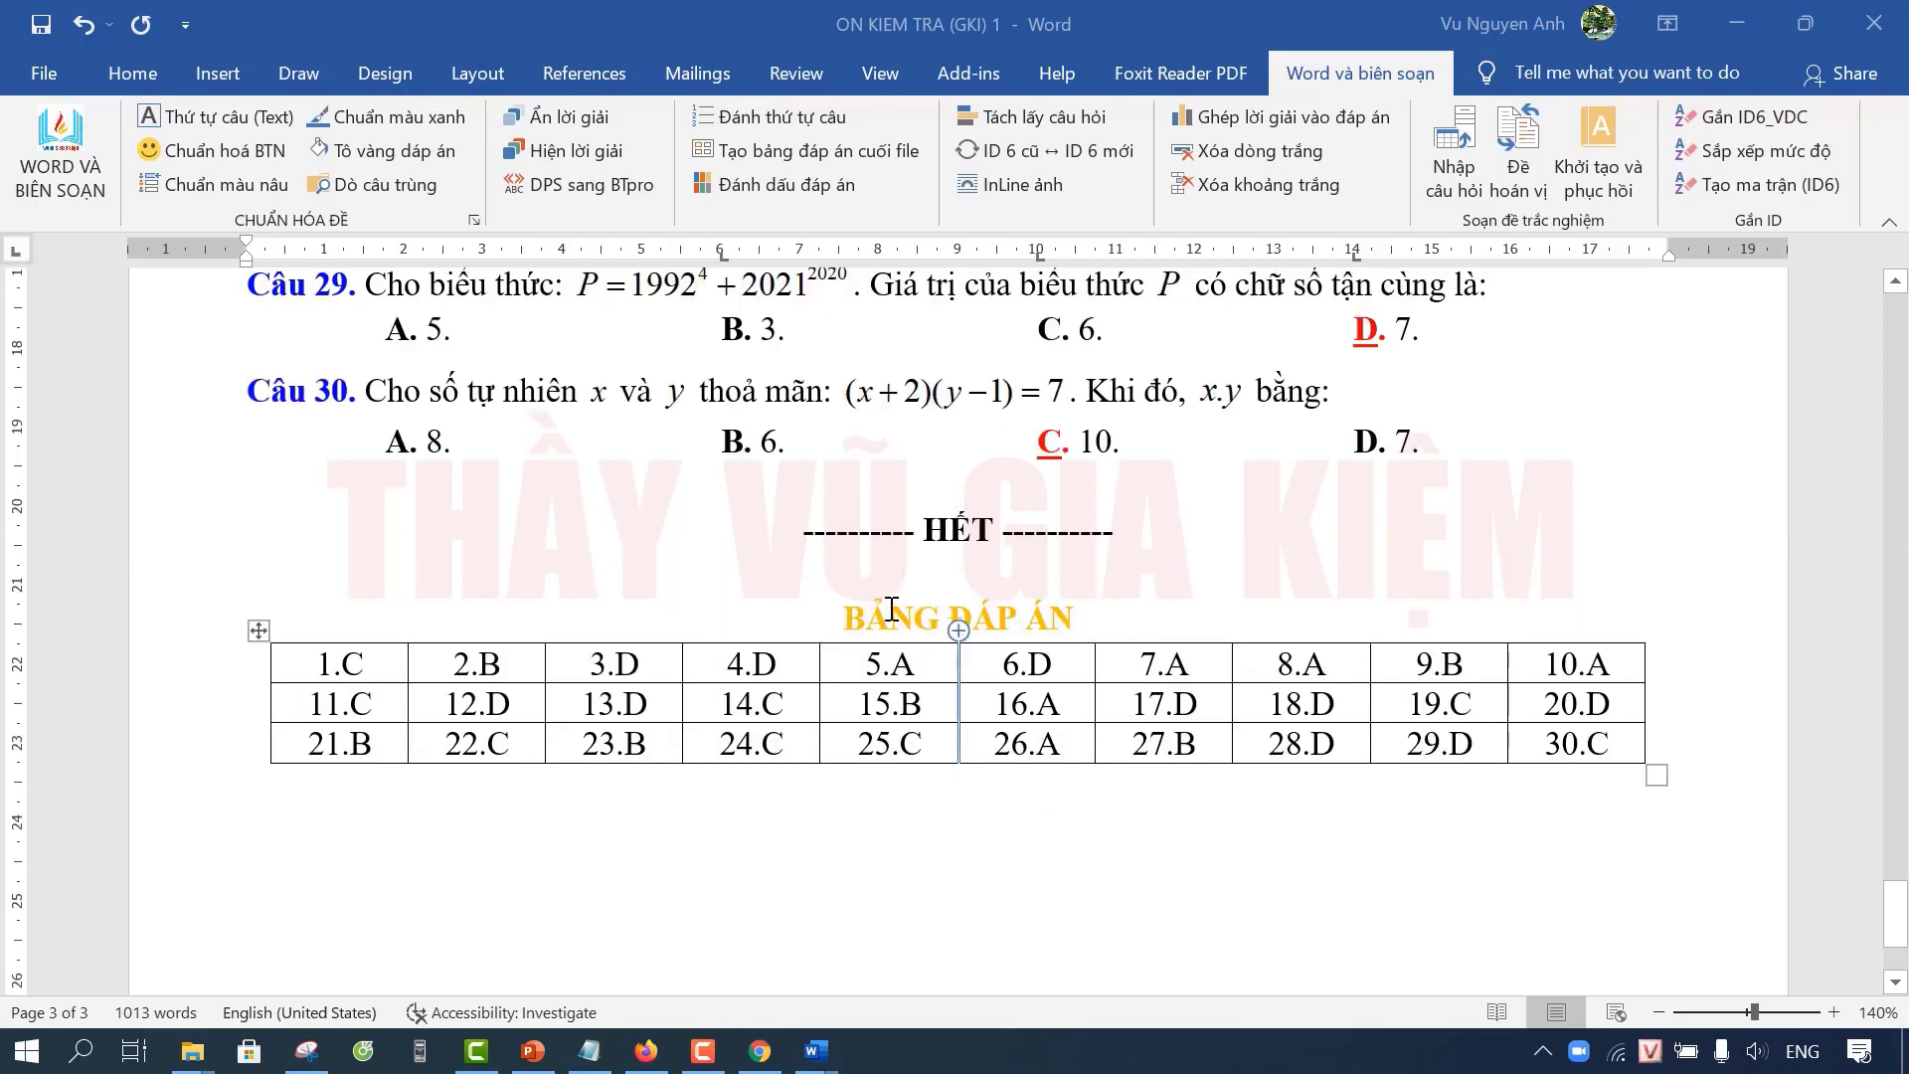
pyautogui.scroll(-1, 1190, 803)
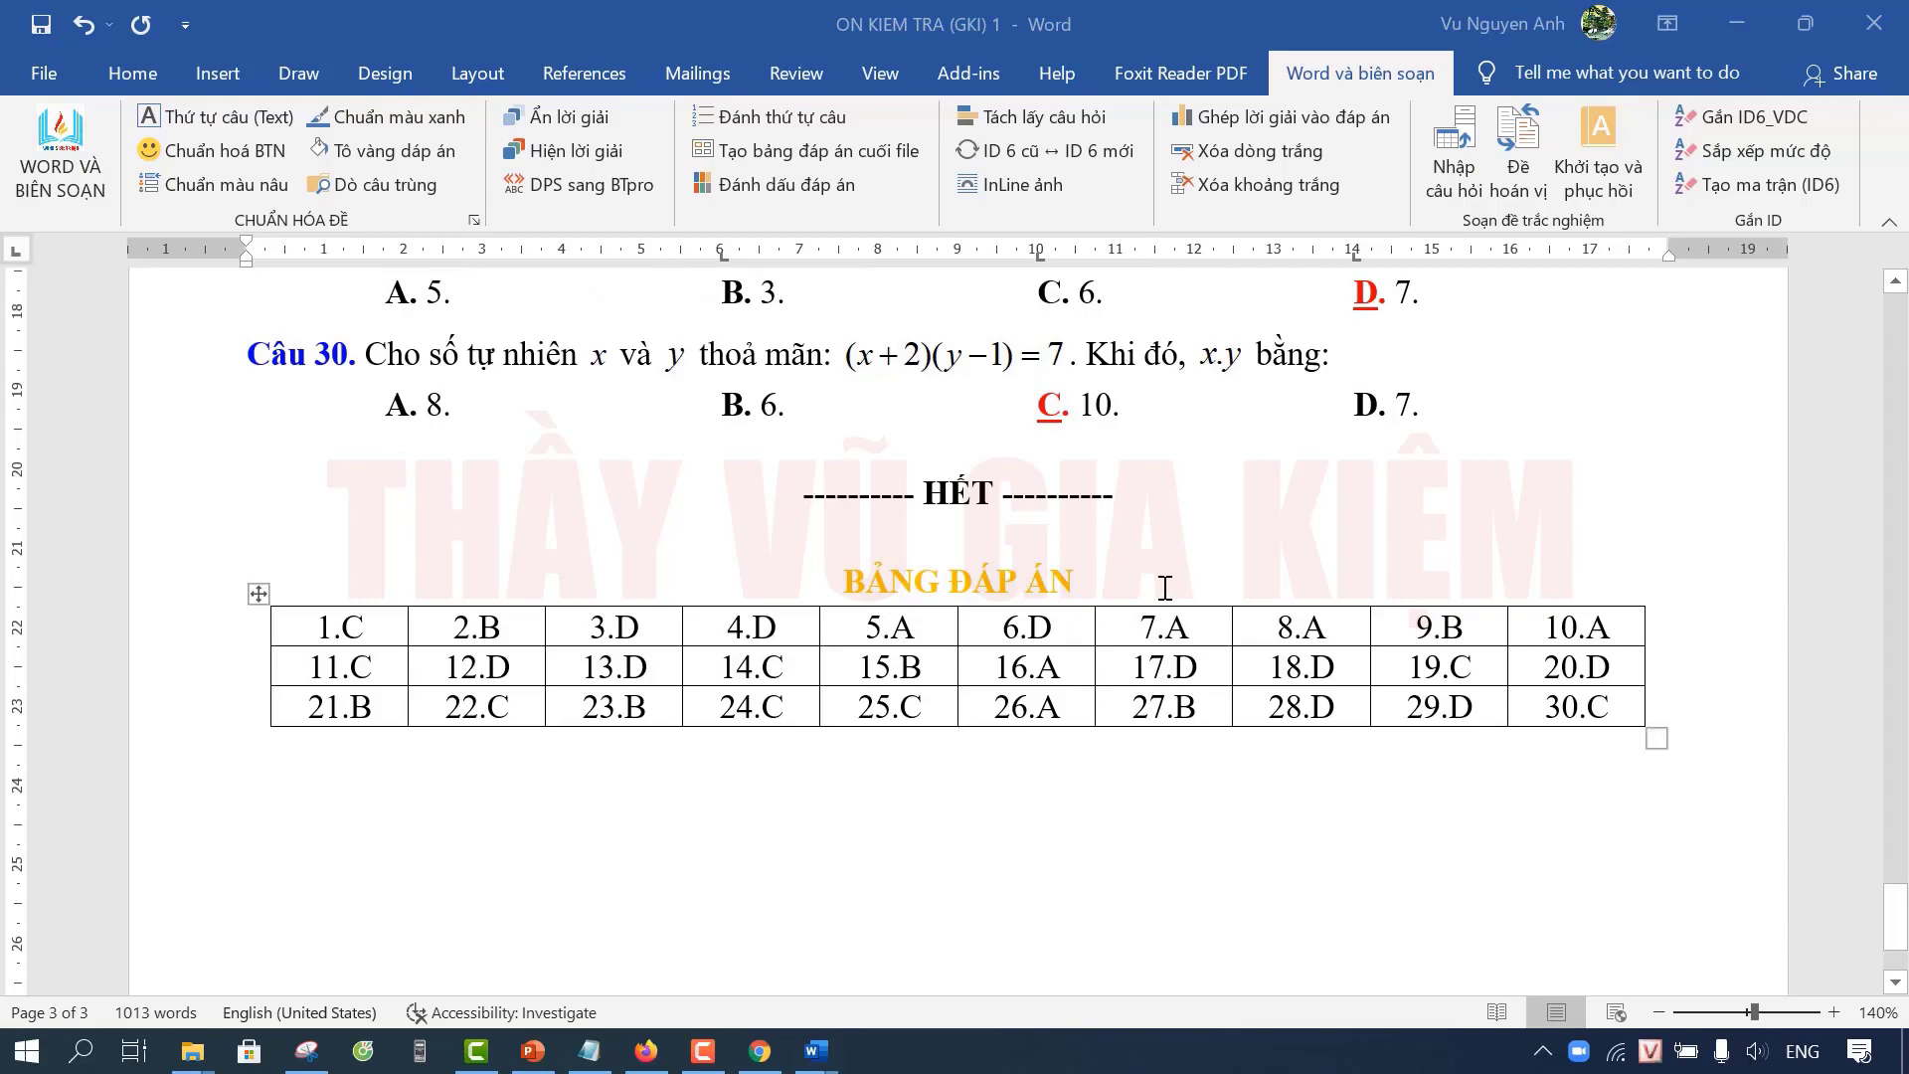
pyautogui.scroll(15, 1164, 587)
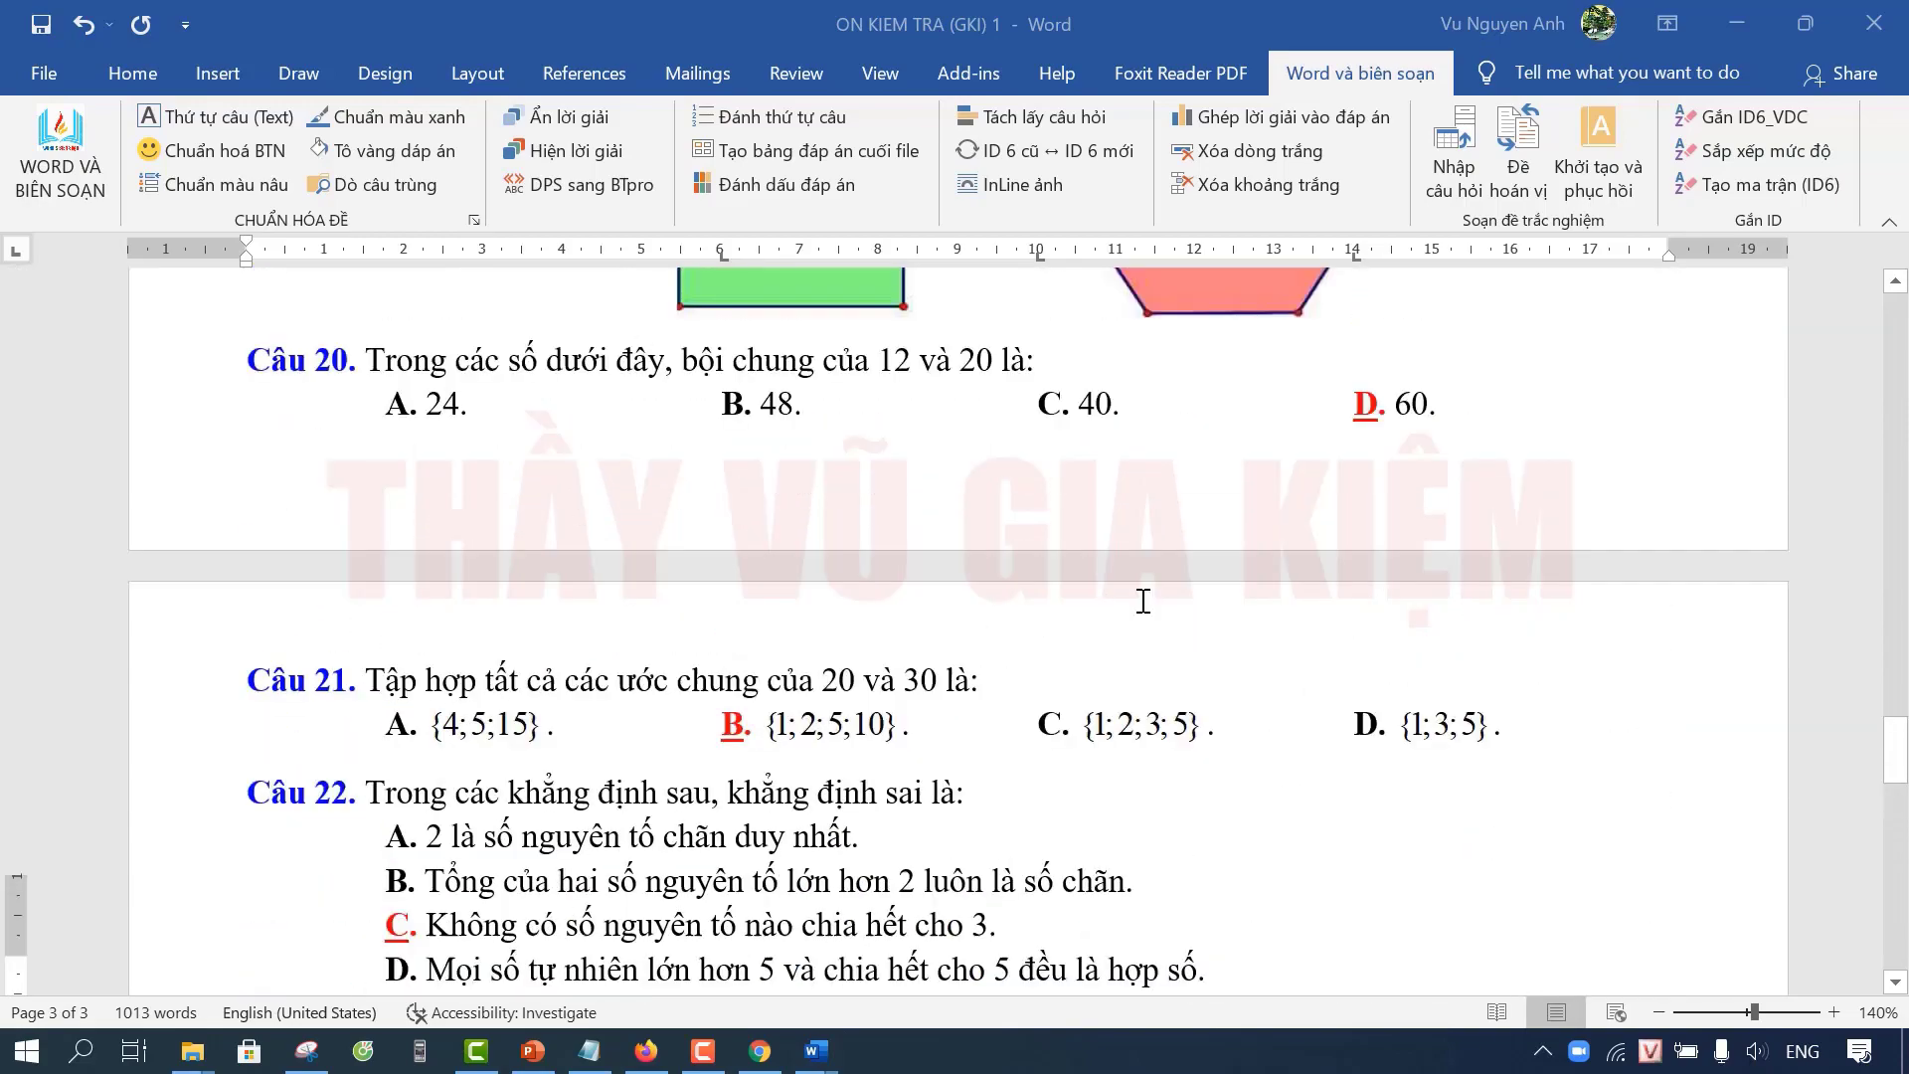
pyautogui.scroll(20, 1143, 601)
pyautogui.click(1193, 696)
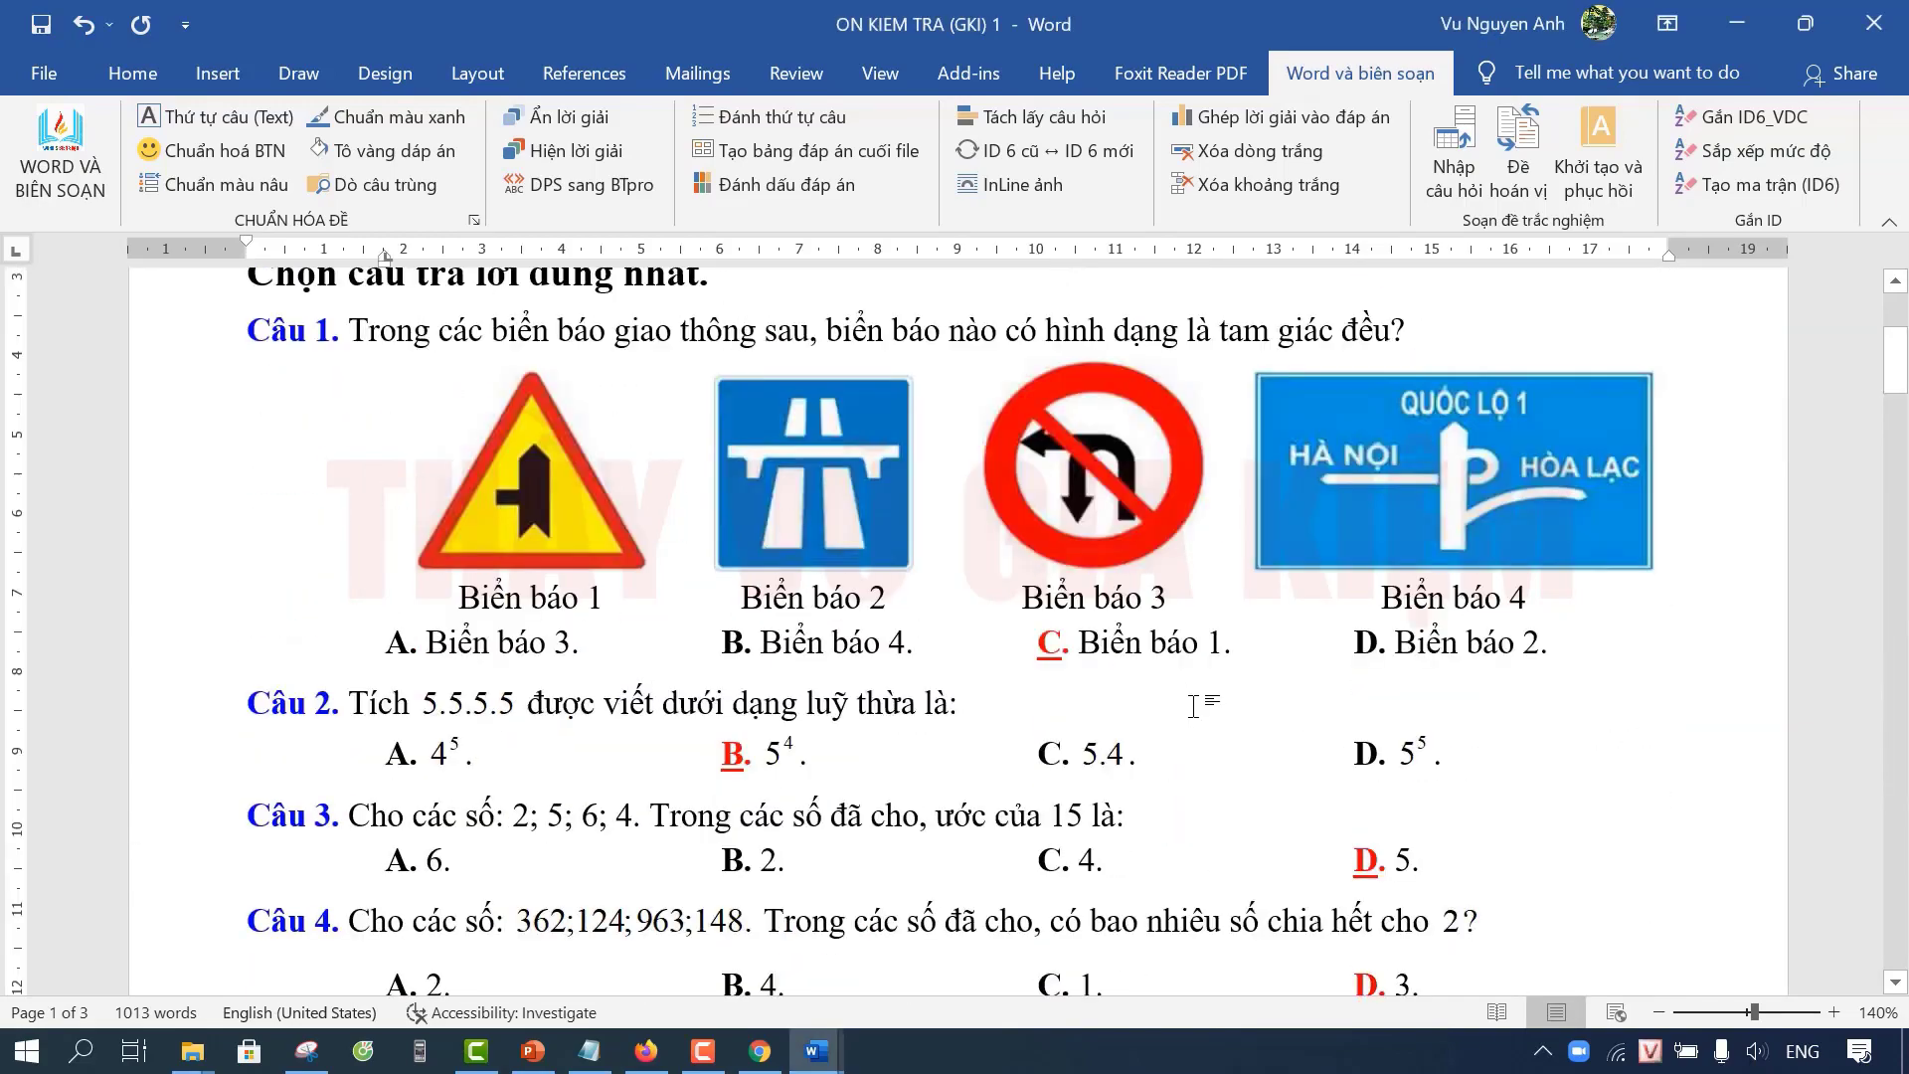
pyautogui.scroll(3, 1193, 706)
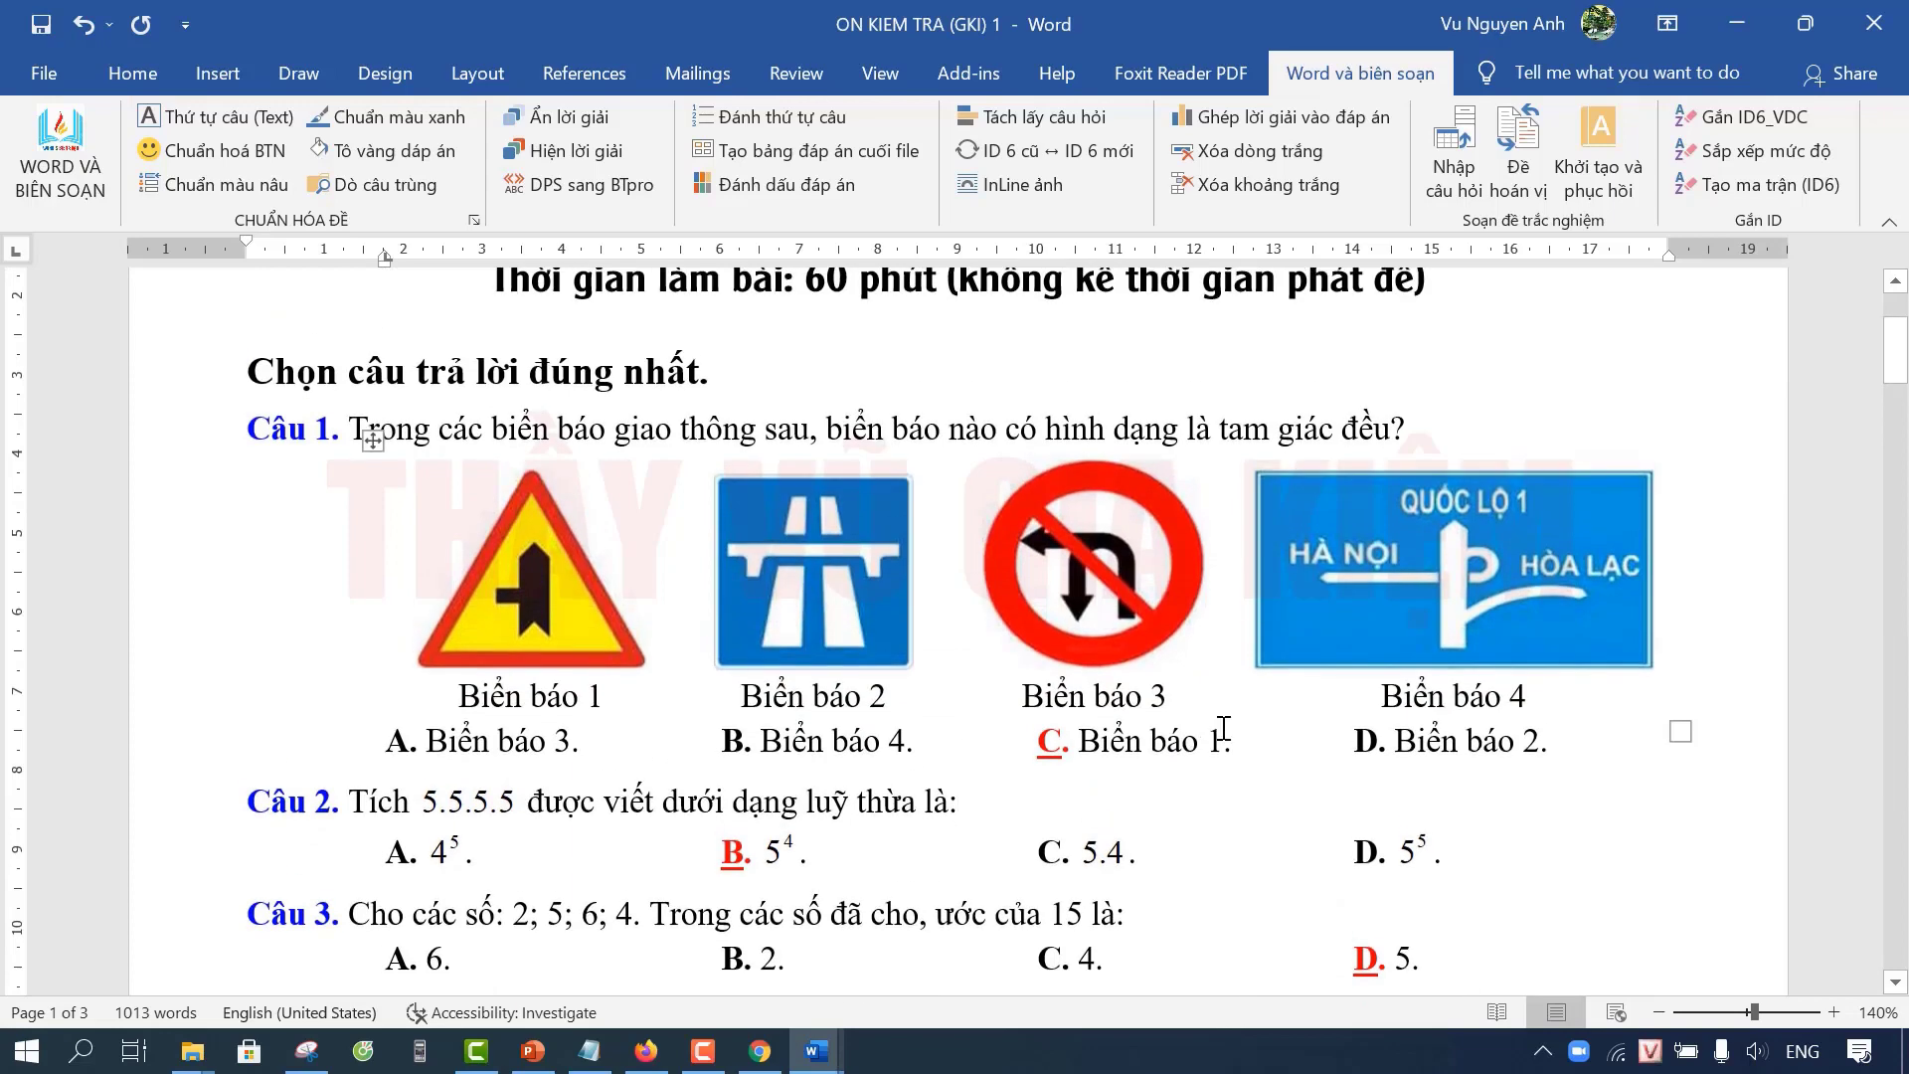
pyautogui.scroll(-3, 1224, 730)
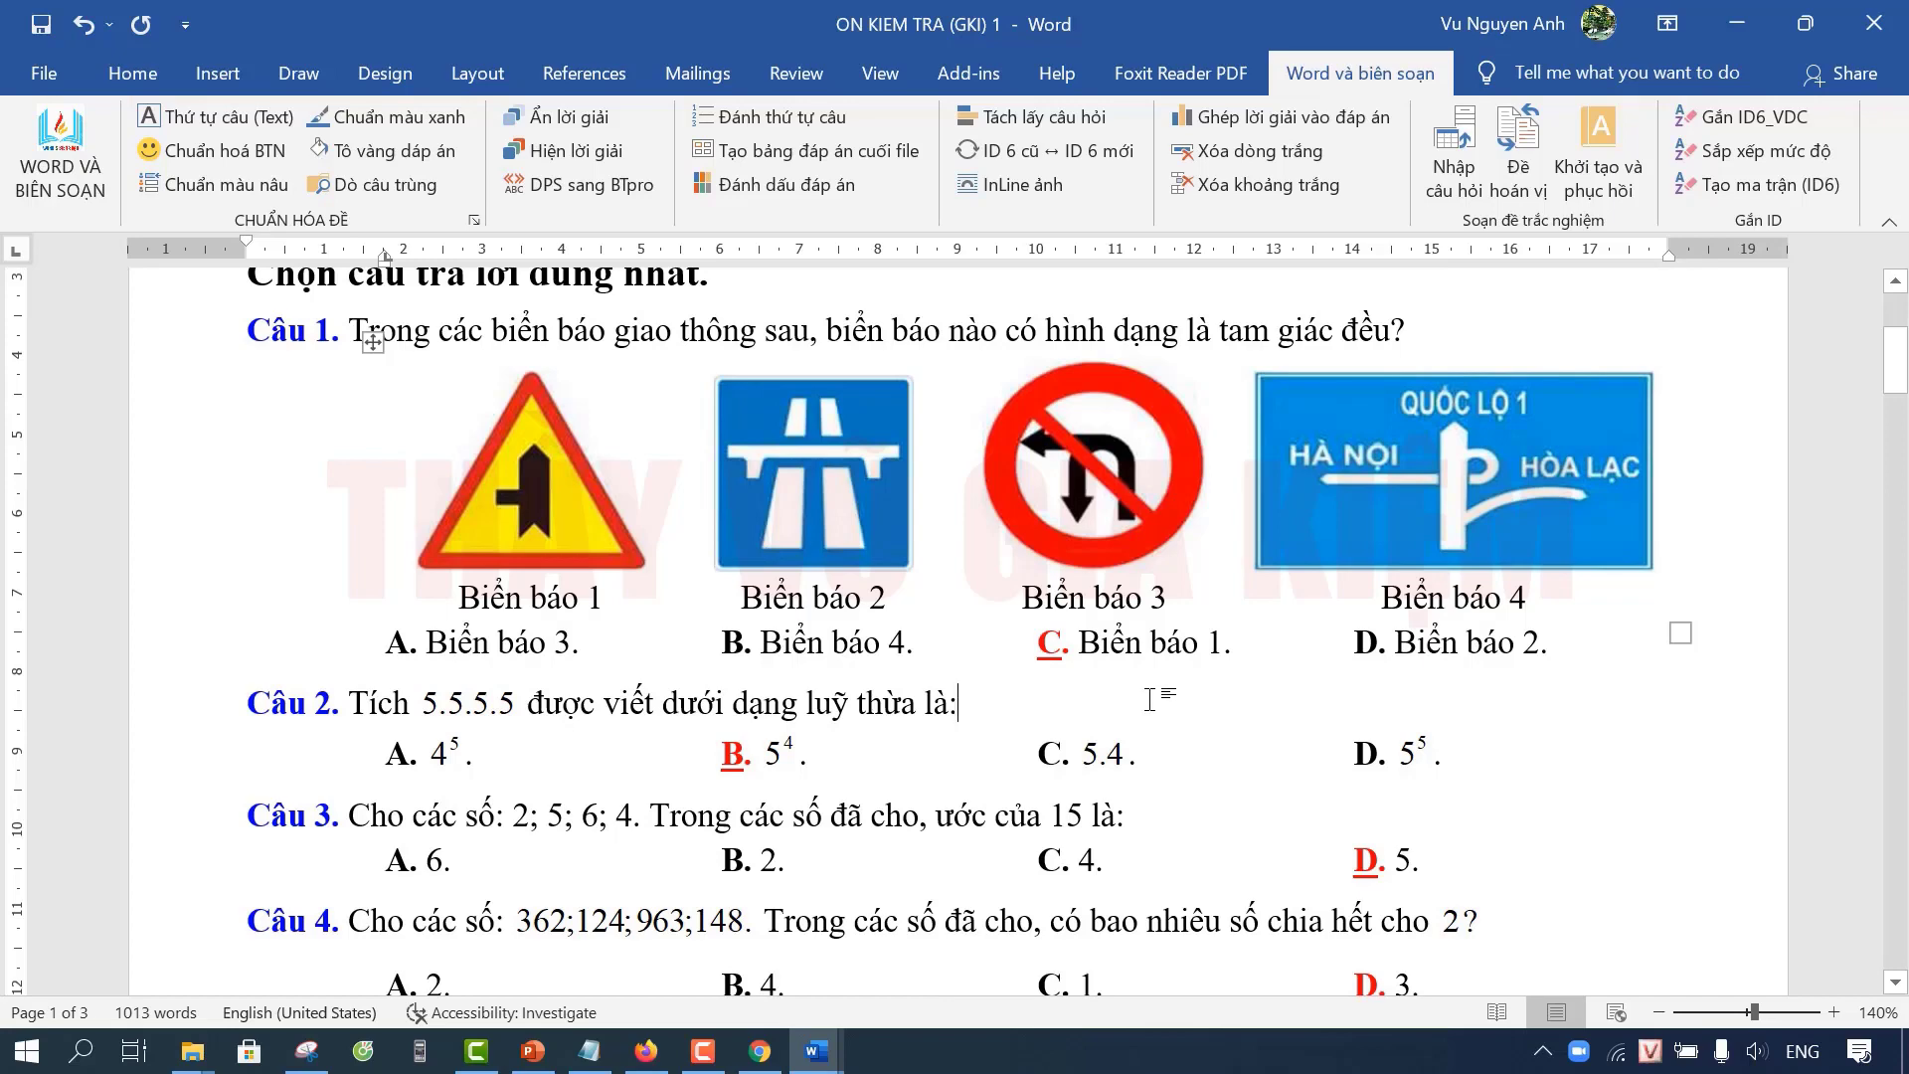
pyautogui.scroll(10, 1150, 699)
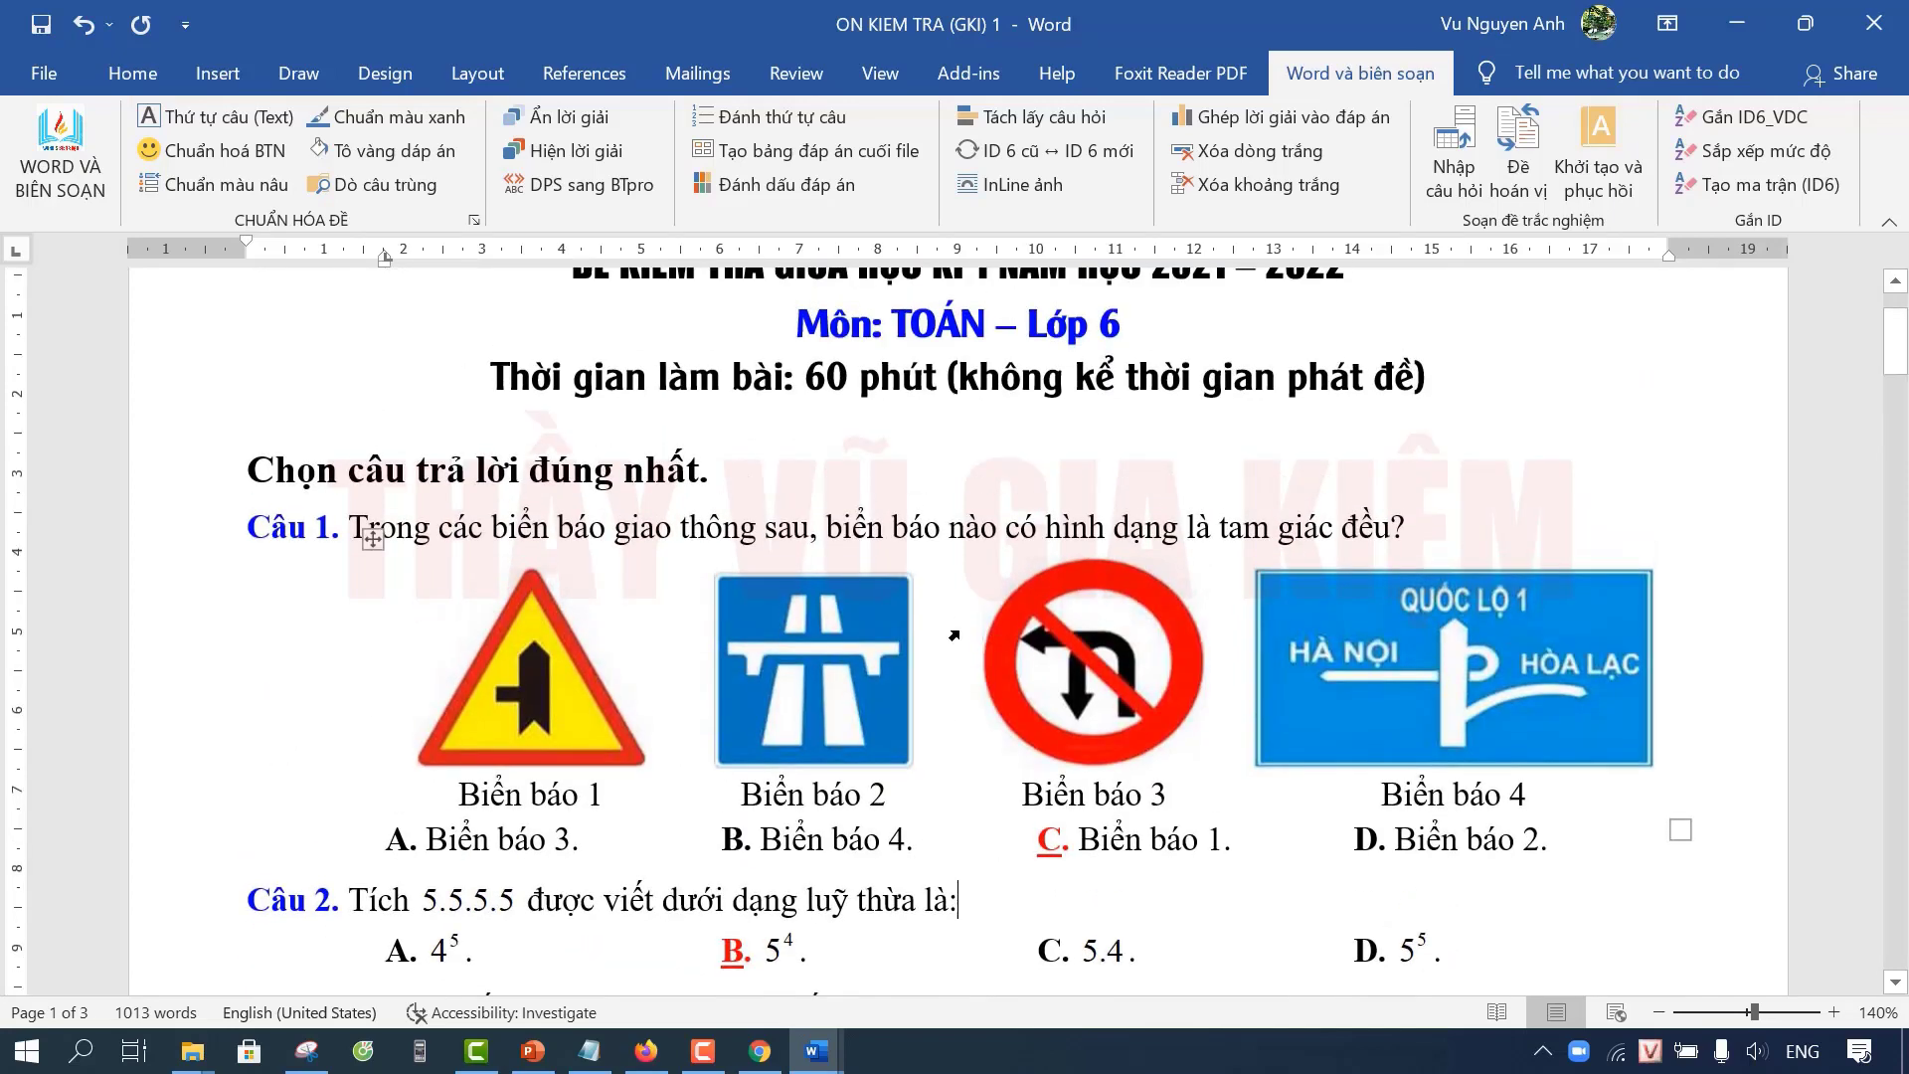
pyautogui.scroll(-15, 1039, 629)
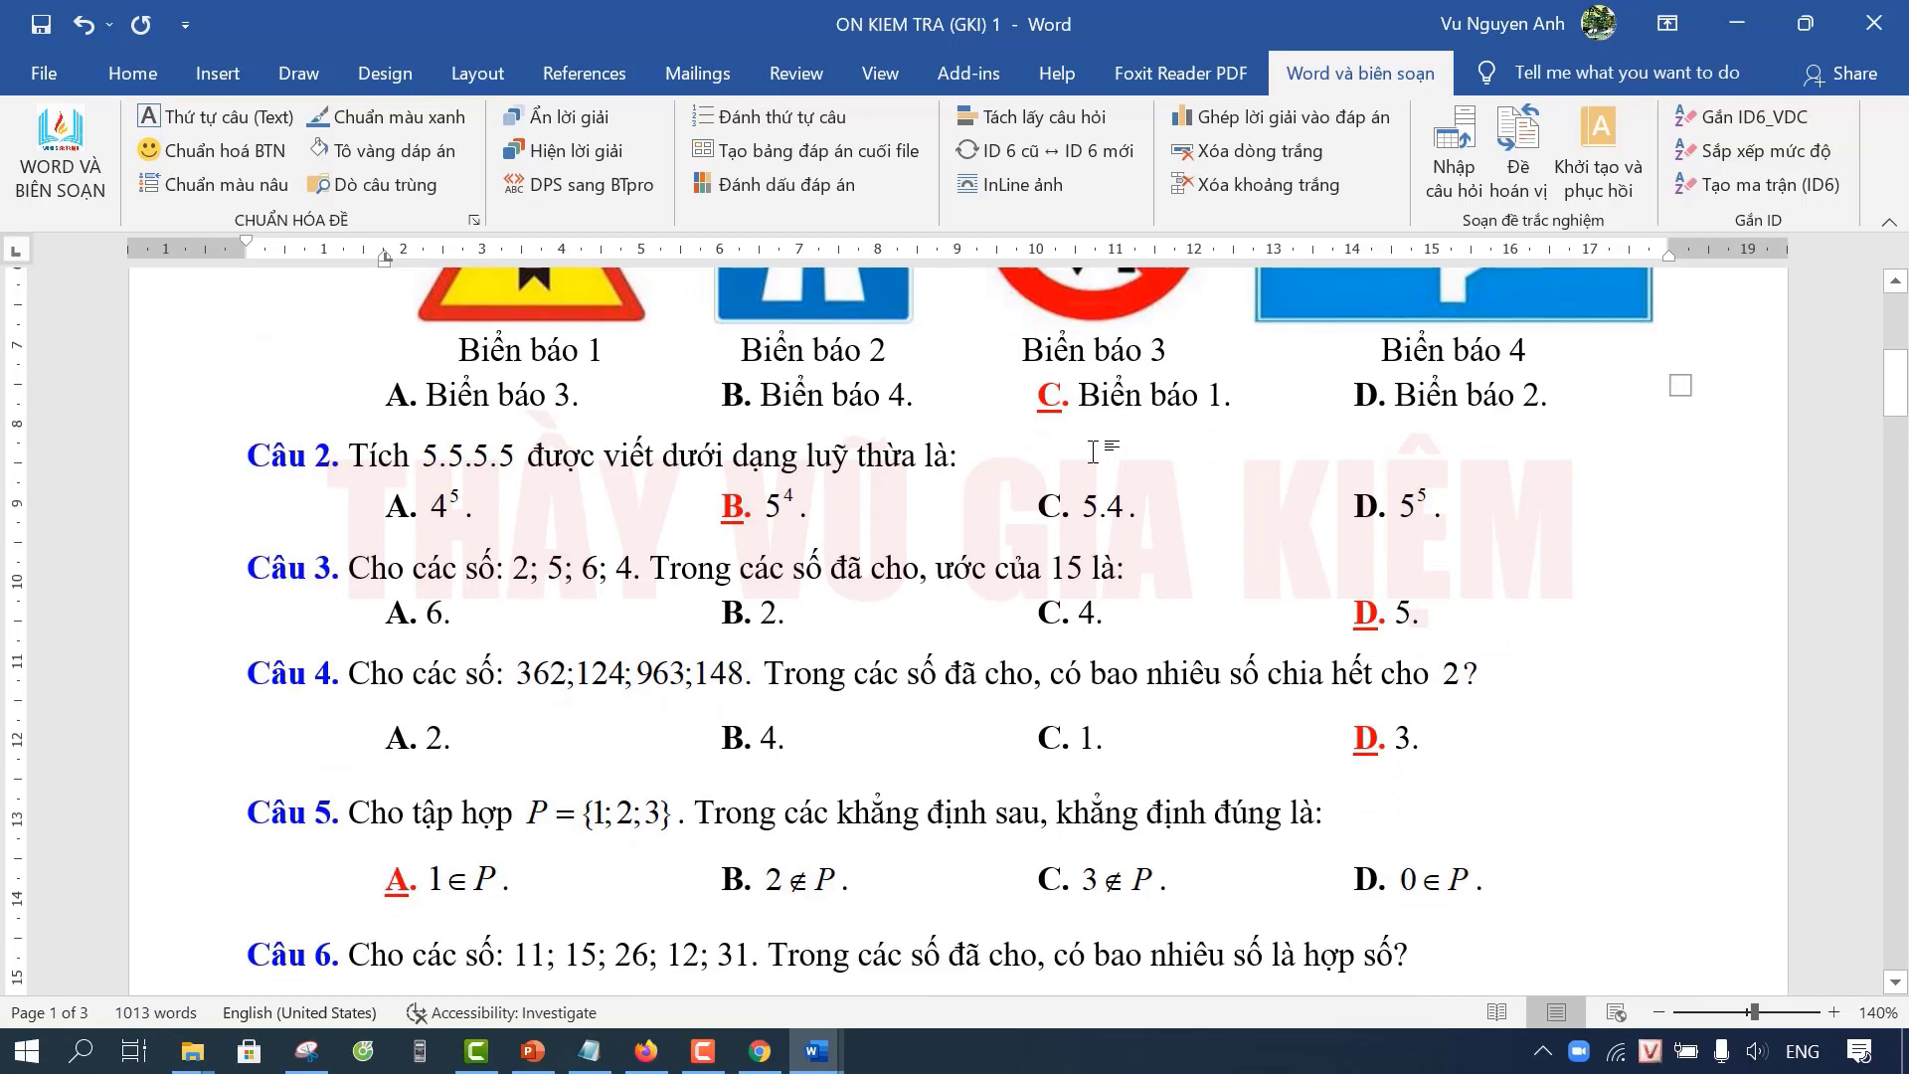
pyautogui.scroll(12, 1243, 530)
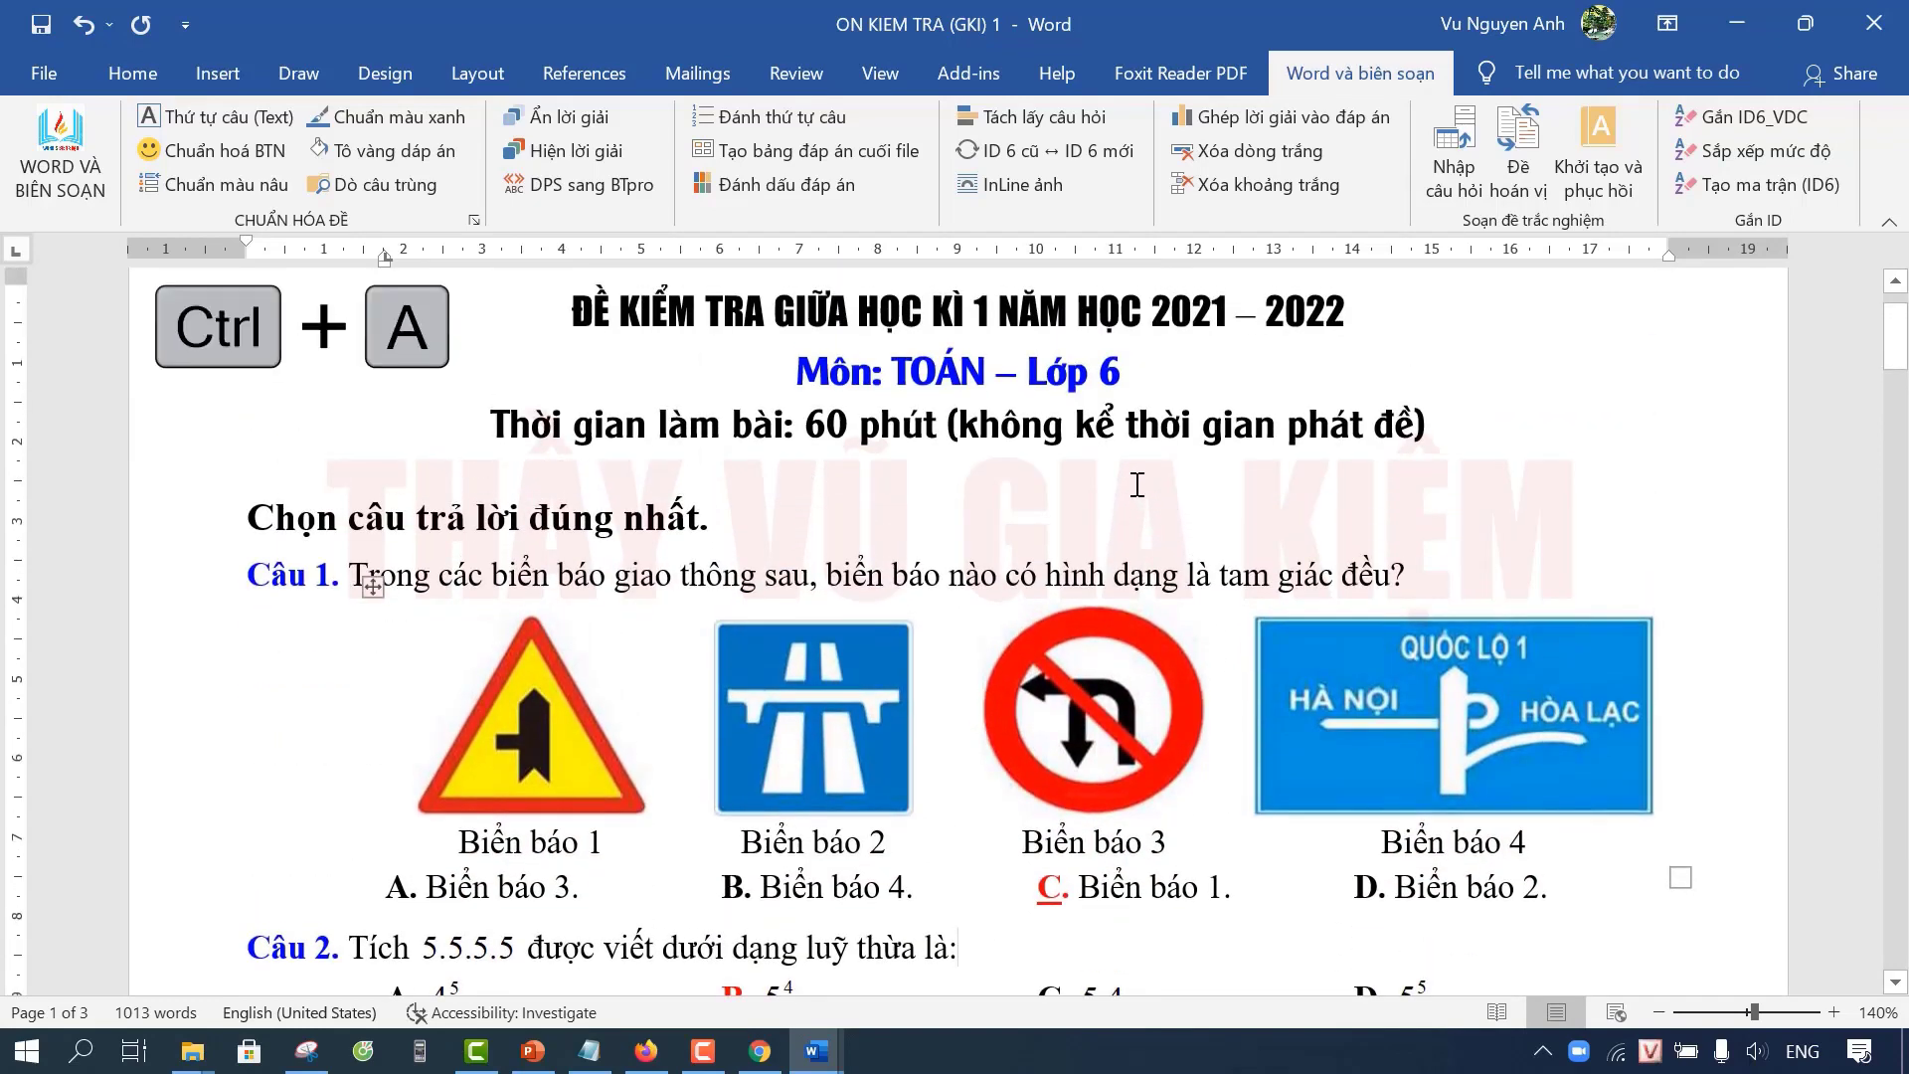
# Step: Select the entire document and toggle underline on and then off again
pyautogui.hotkey('ctrl', 'a')
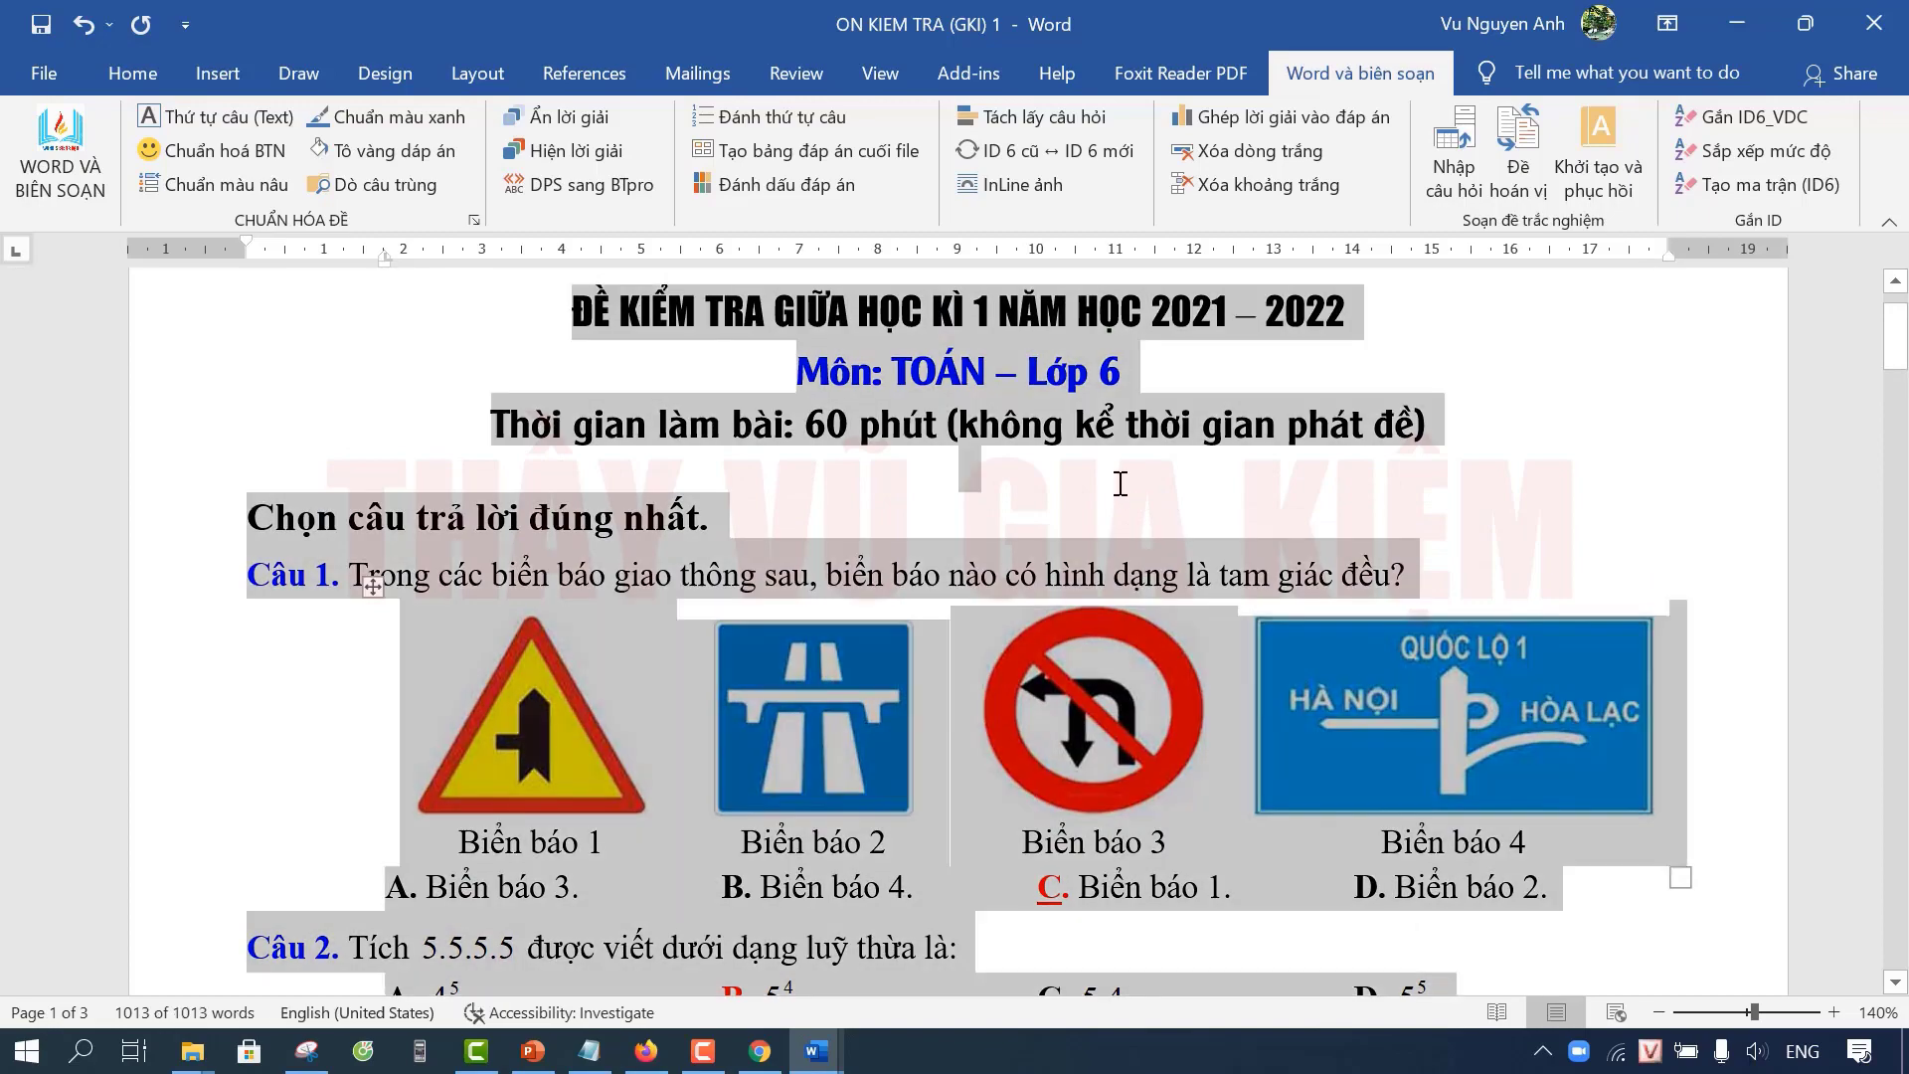
pyautogui.scroll(-5, 1121, 488)
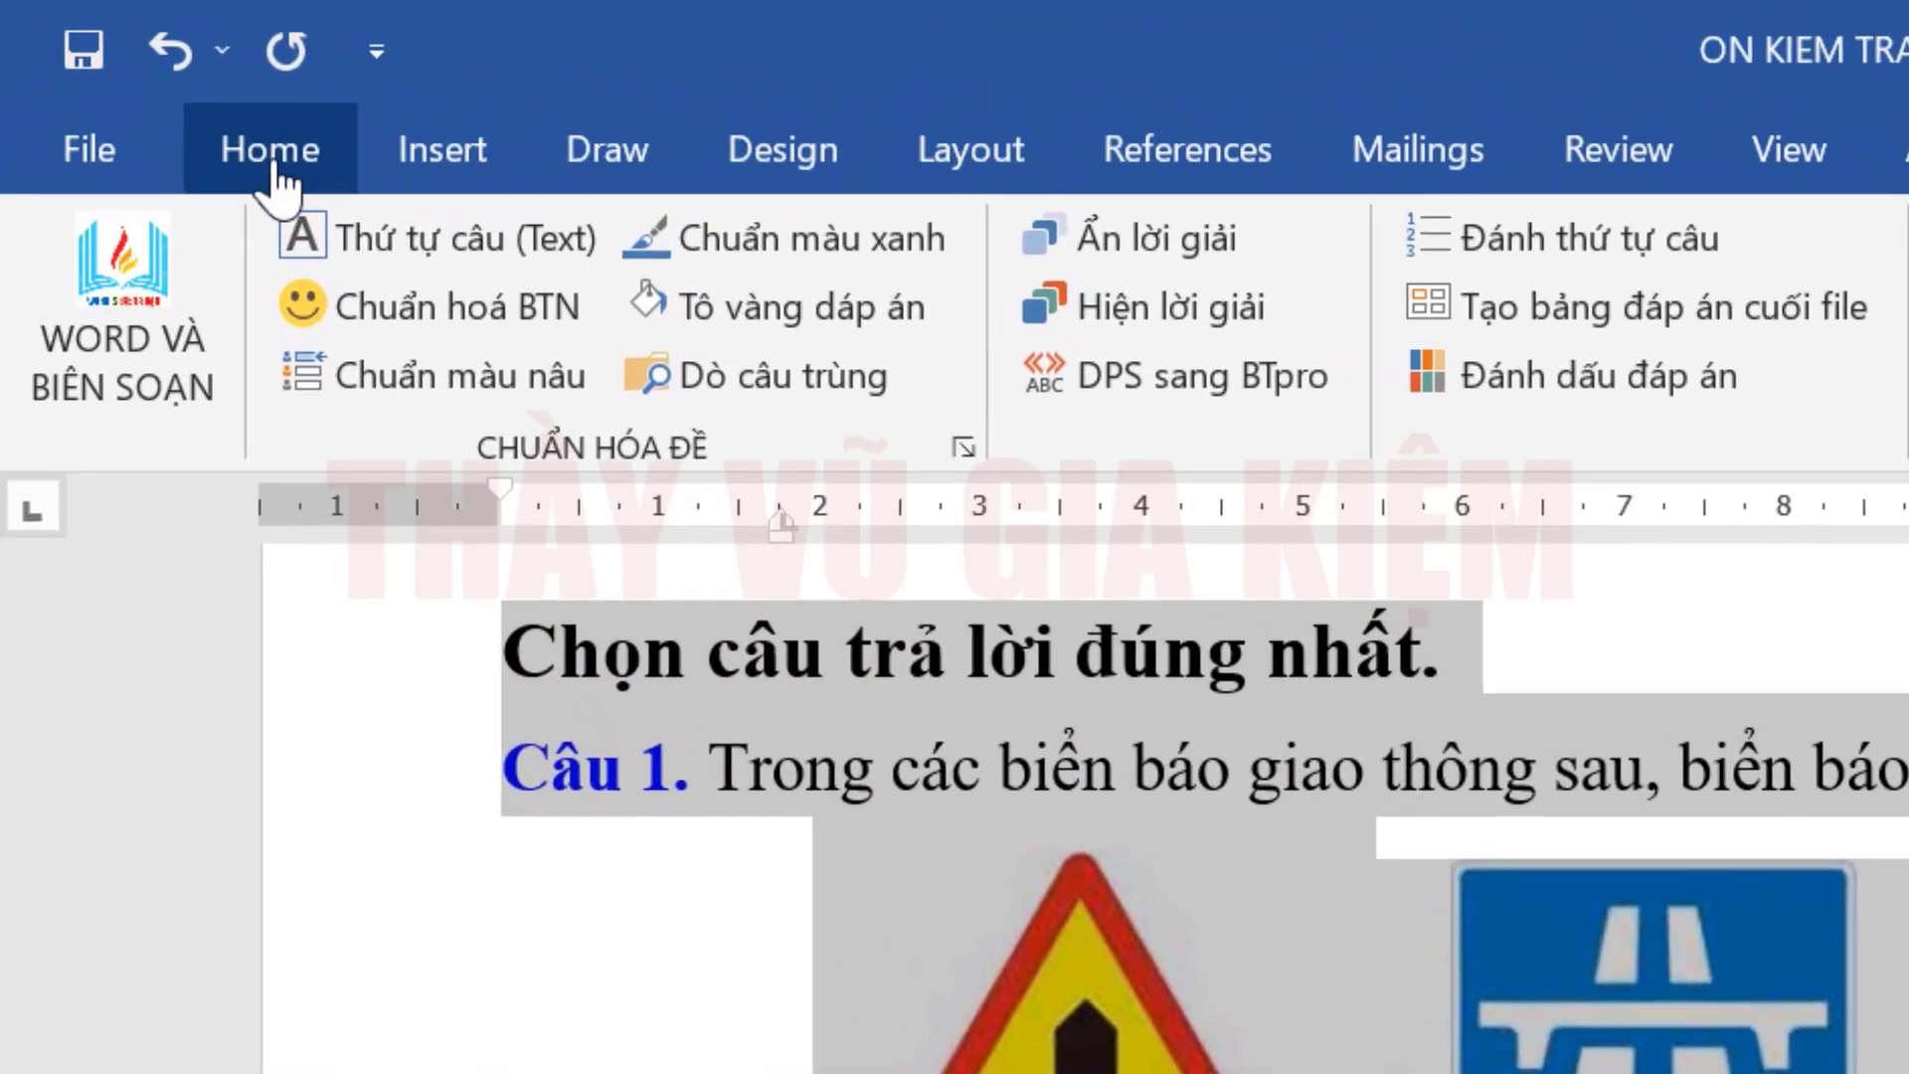
pyautogui.click(134, 76)
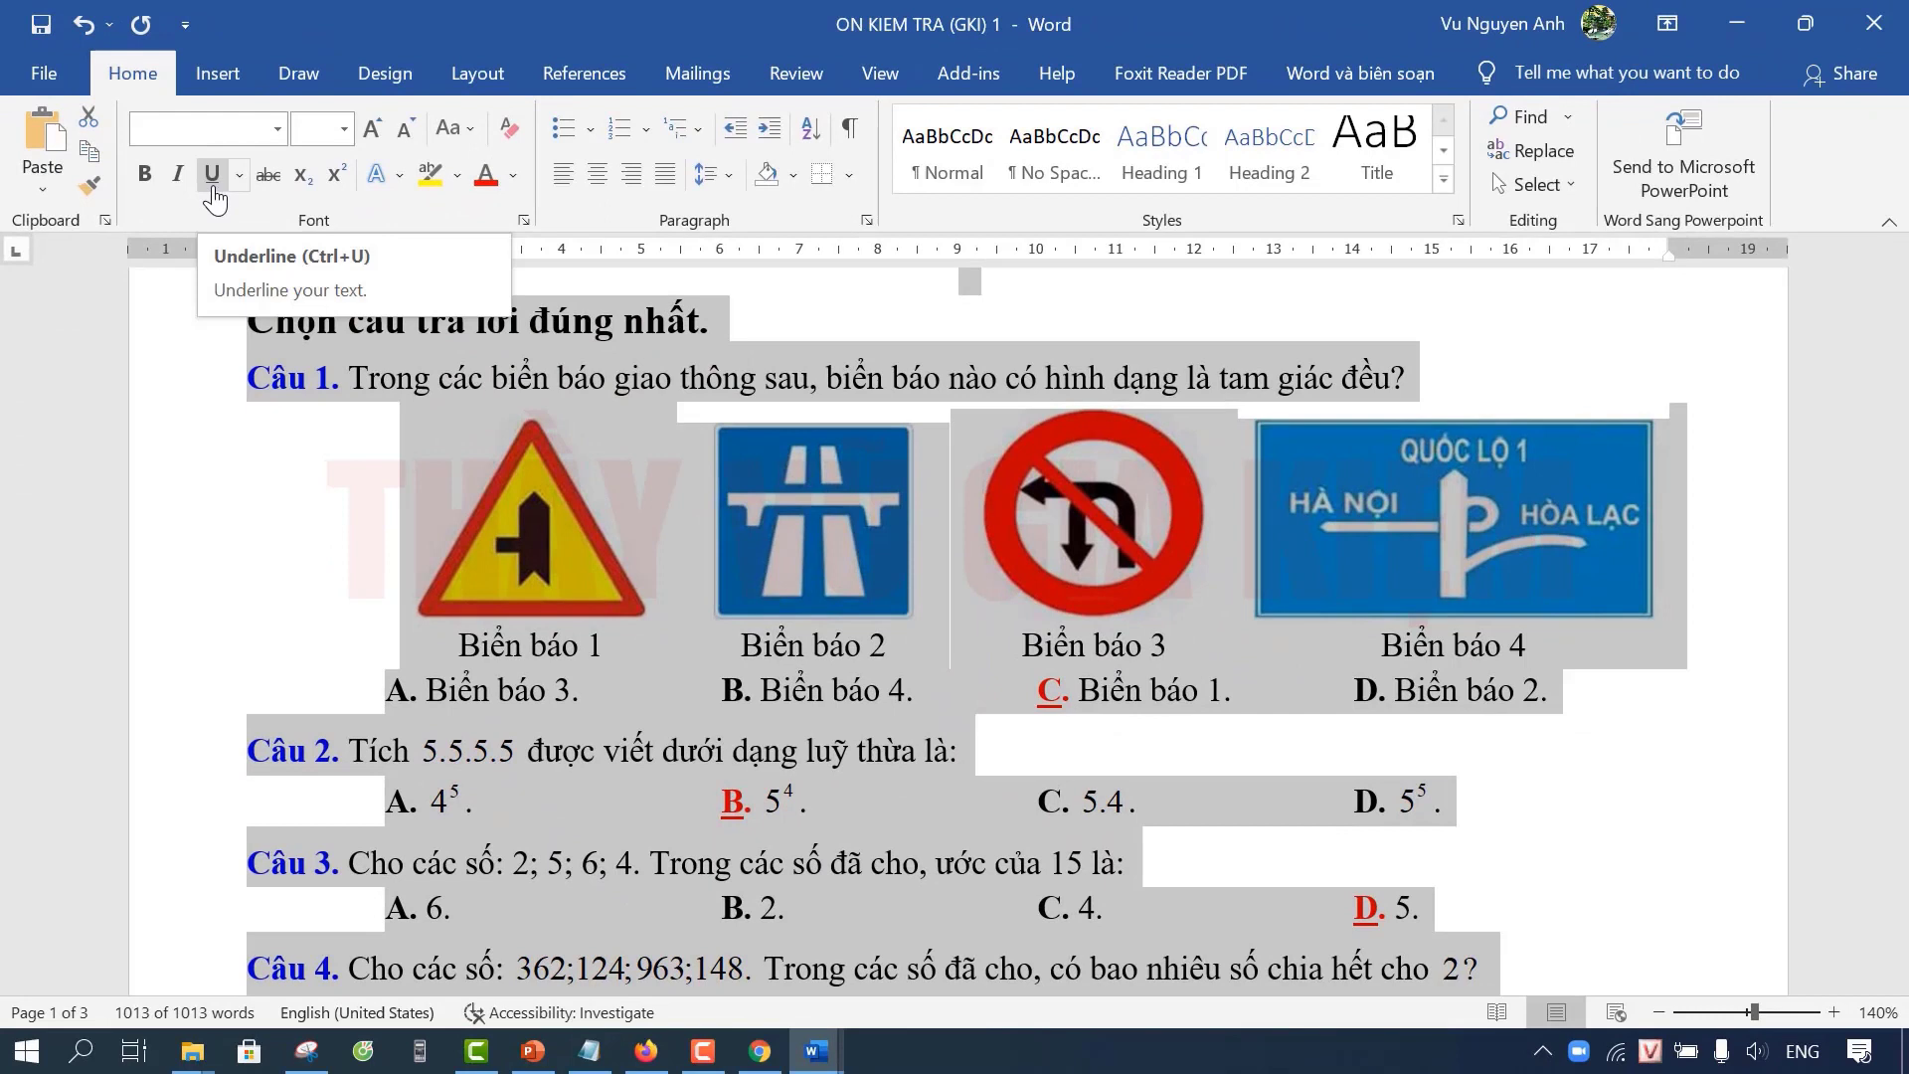
pyautogui.click(213, 174)
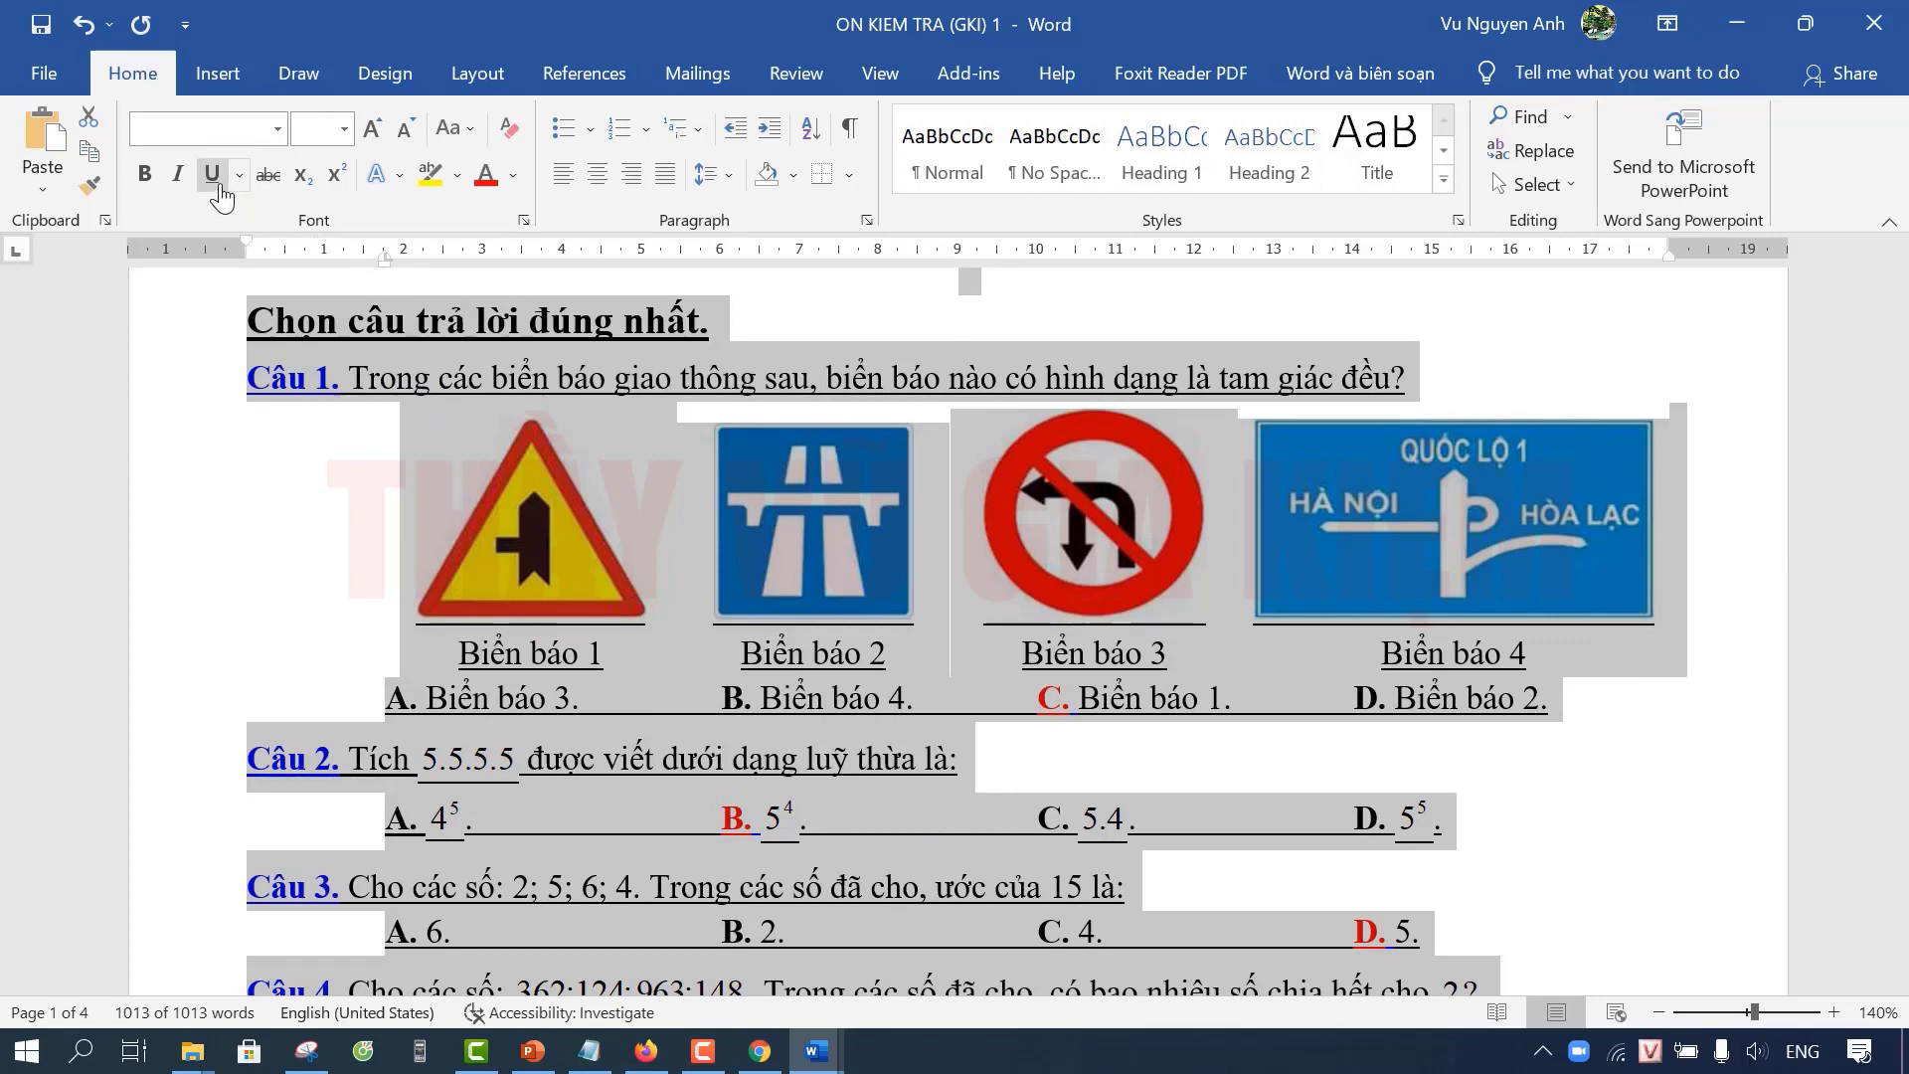
pyautogui.click(214, 179)
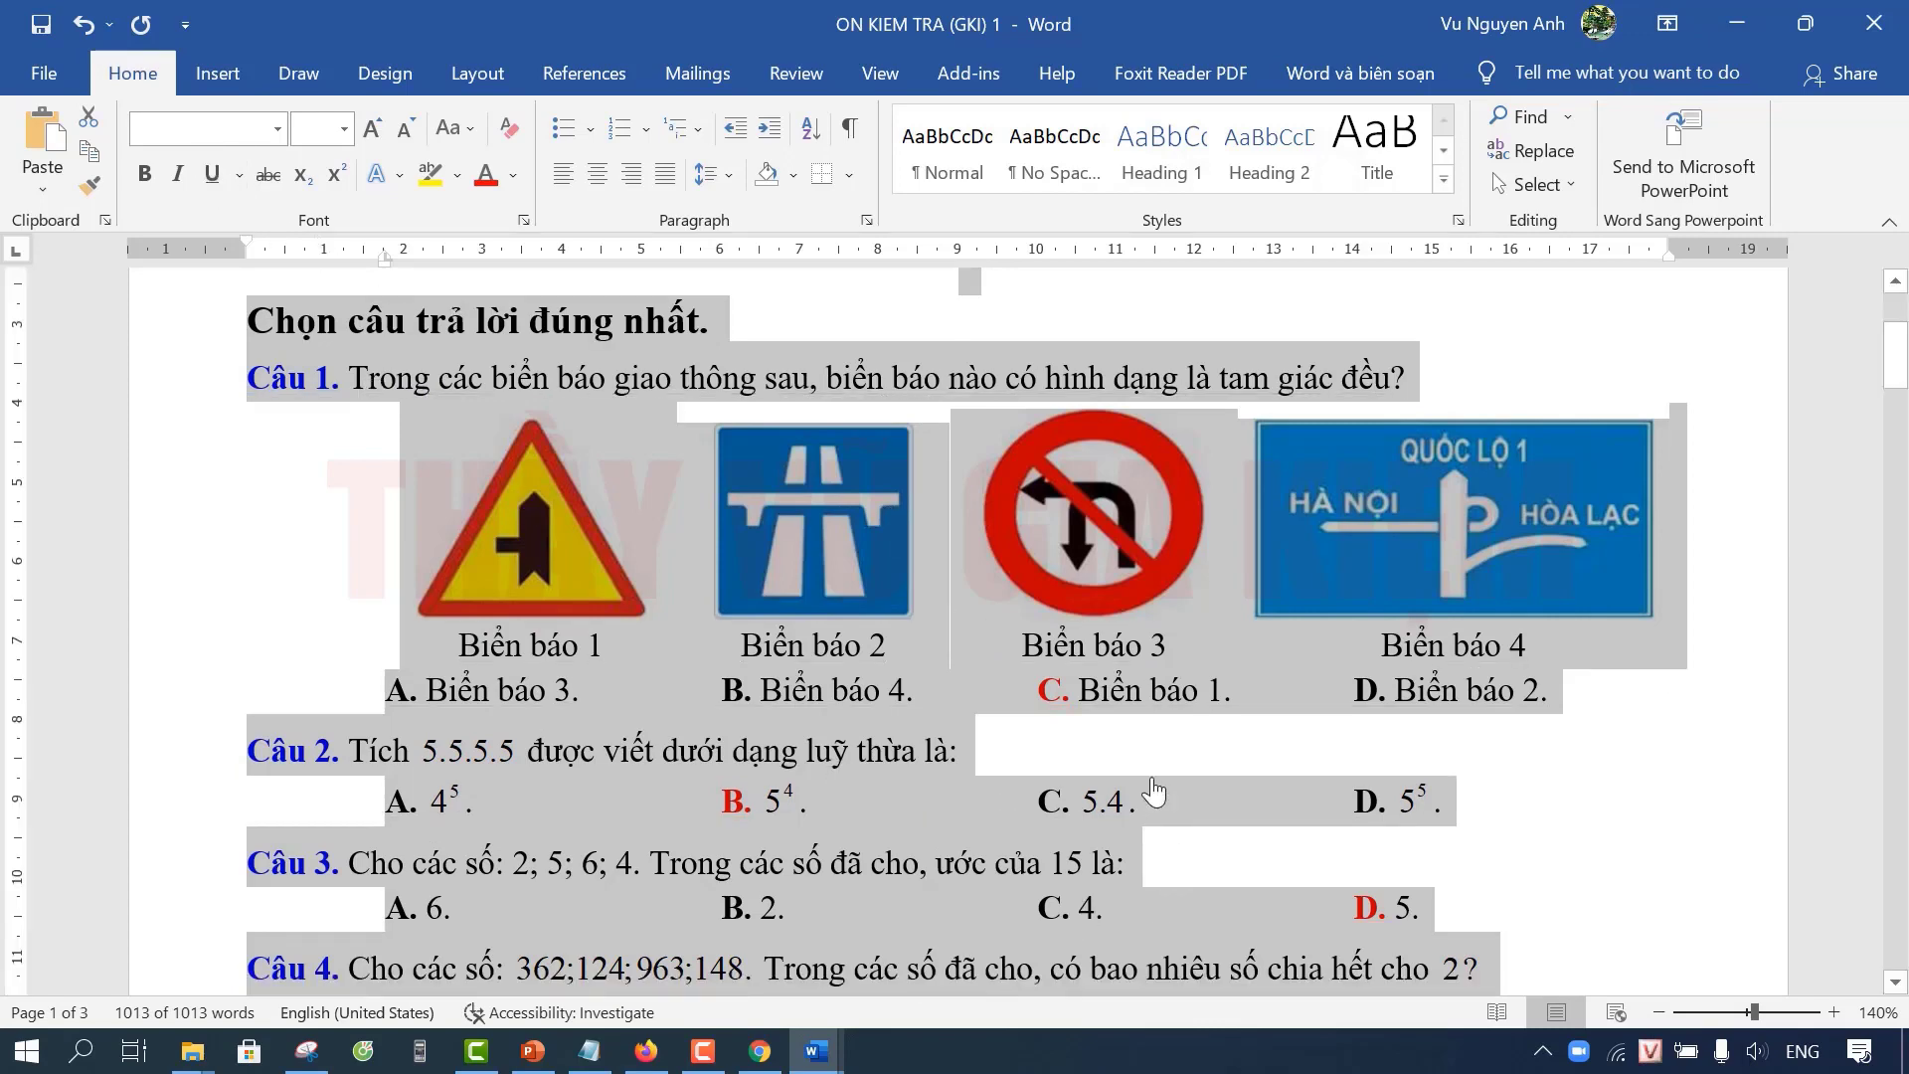
pyautogui.scroll(2, 1124, 748)
pyautogui.scroll(-1, 1093, 780)
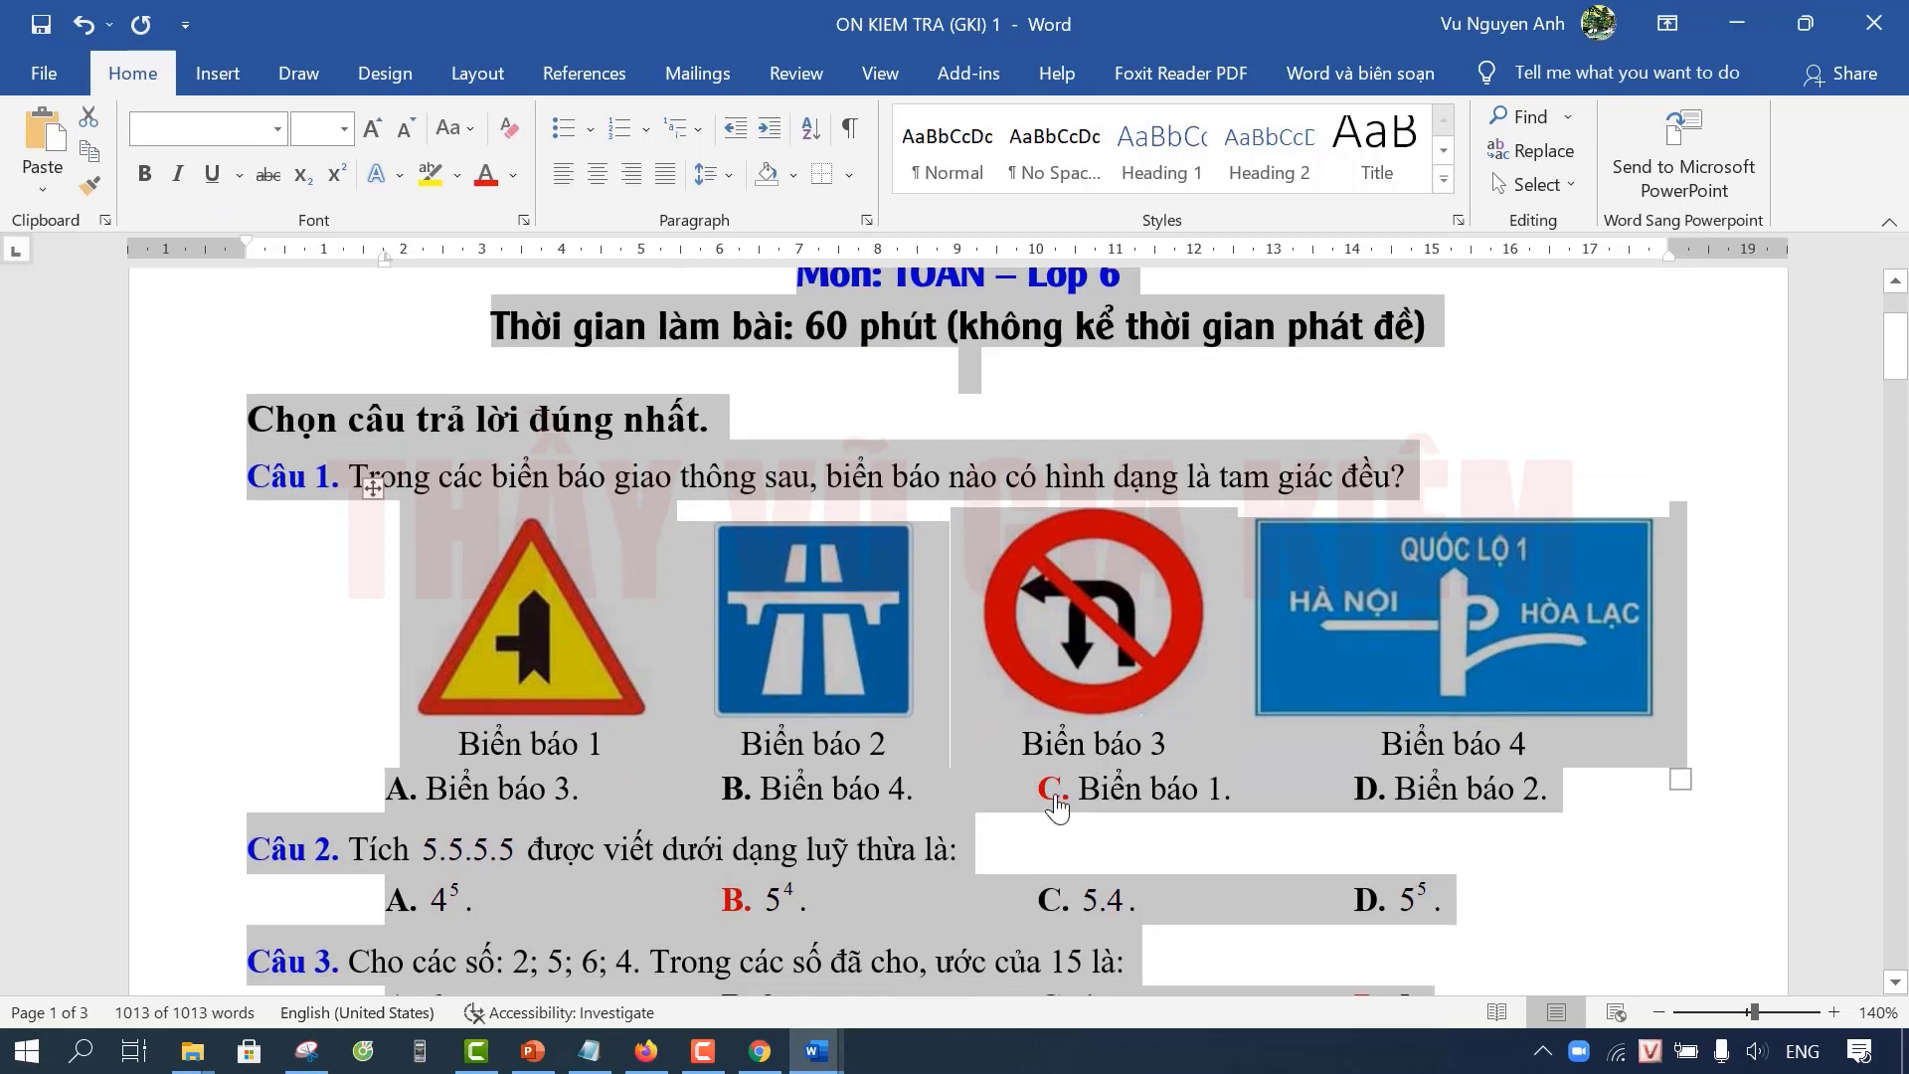
pyautogui.scroll(-1, 1057, 772)
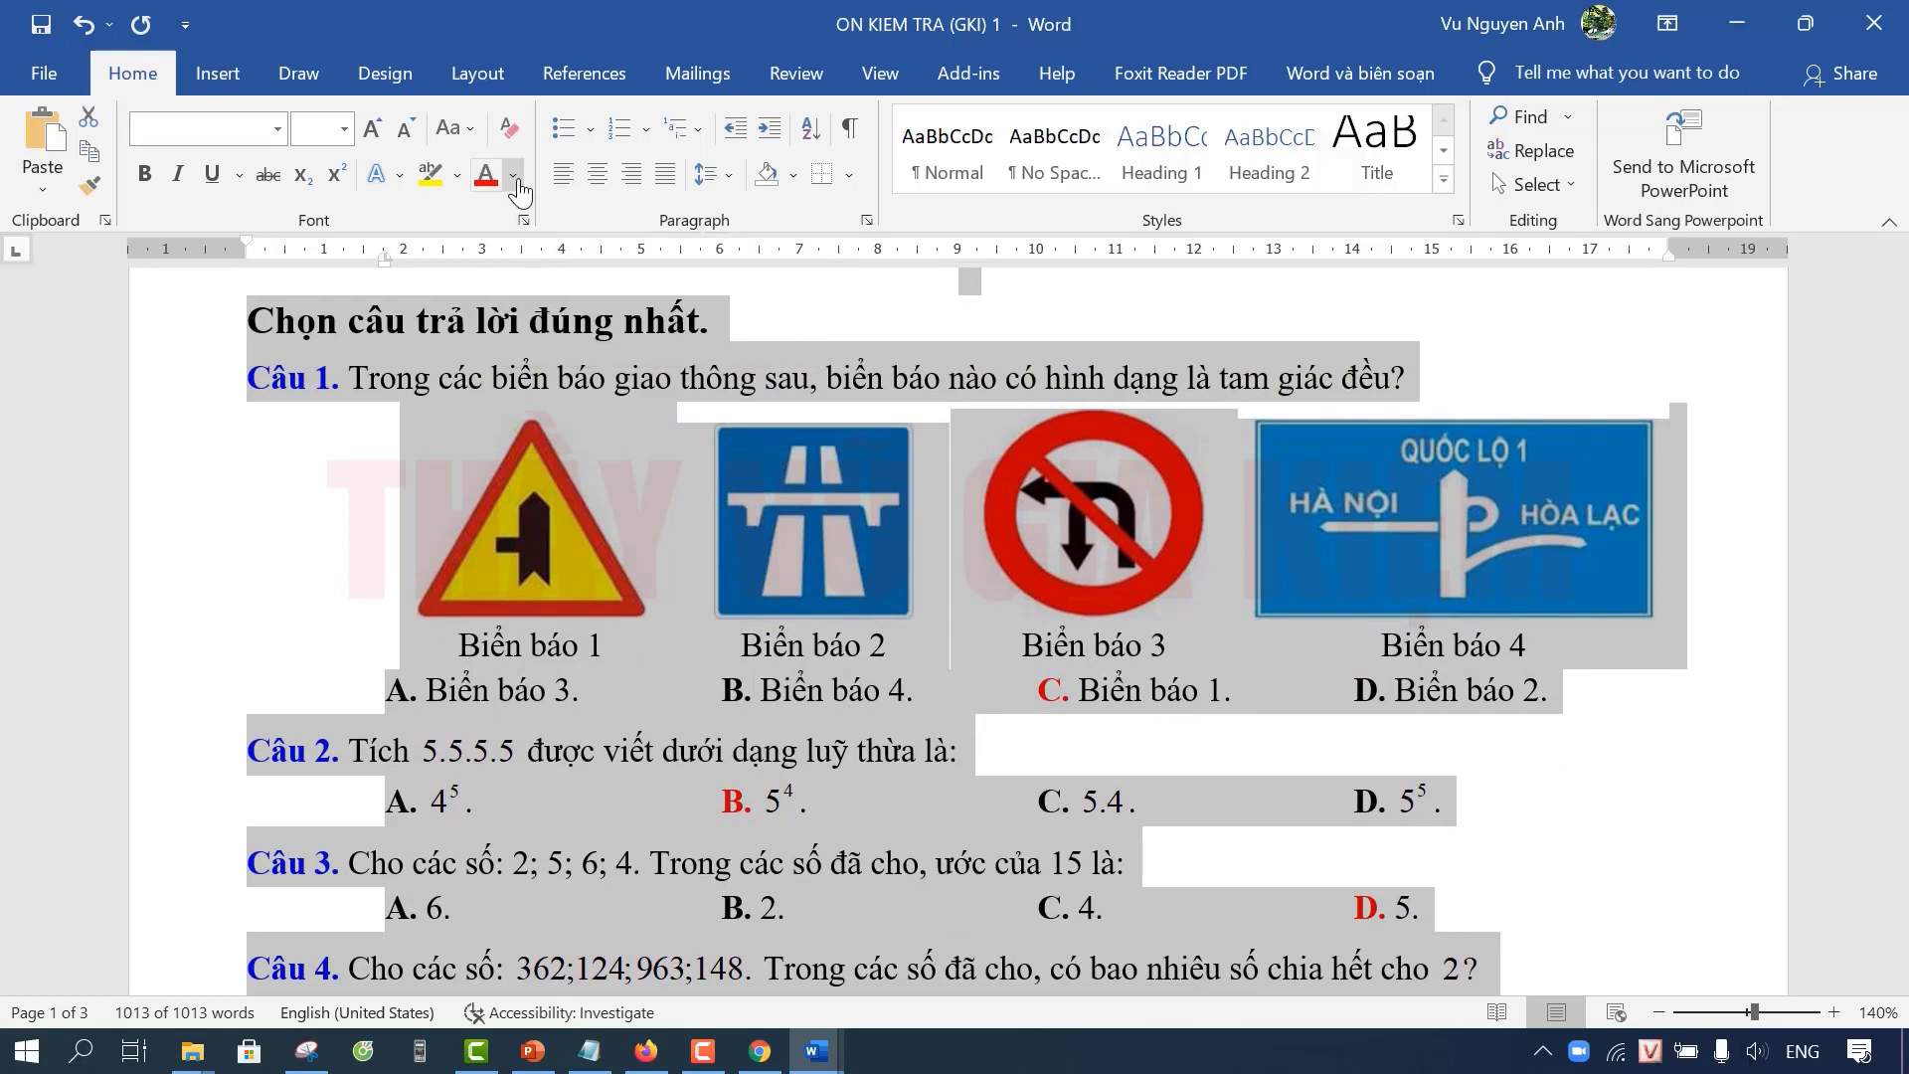
# Step: Set all selected text to font colour Black, Text 1, then deselect it
pyautogui.click(514, 182)
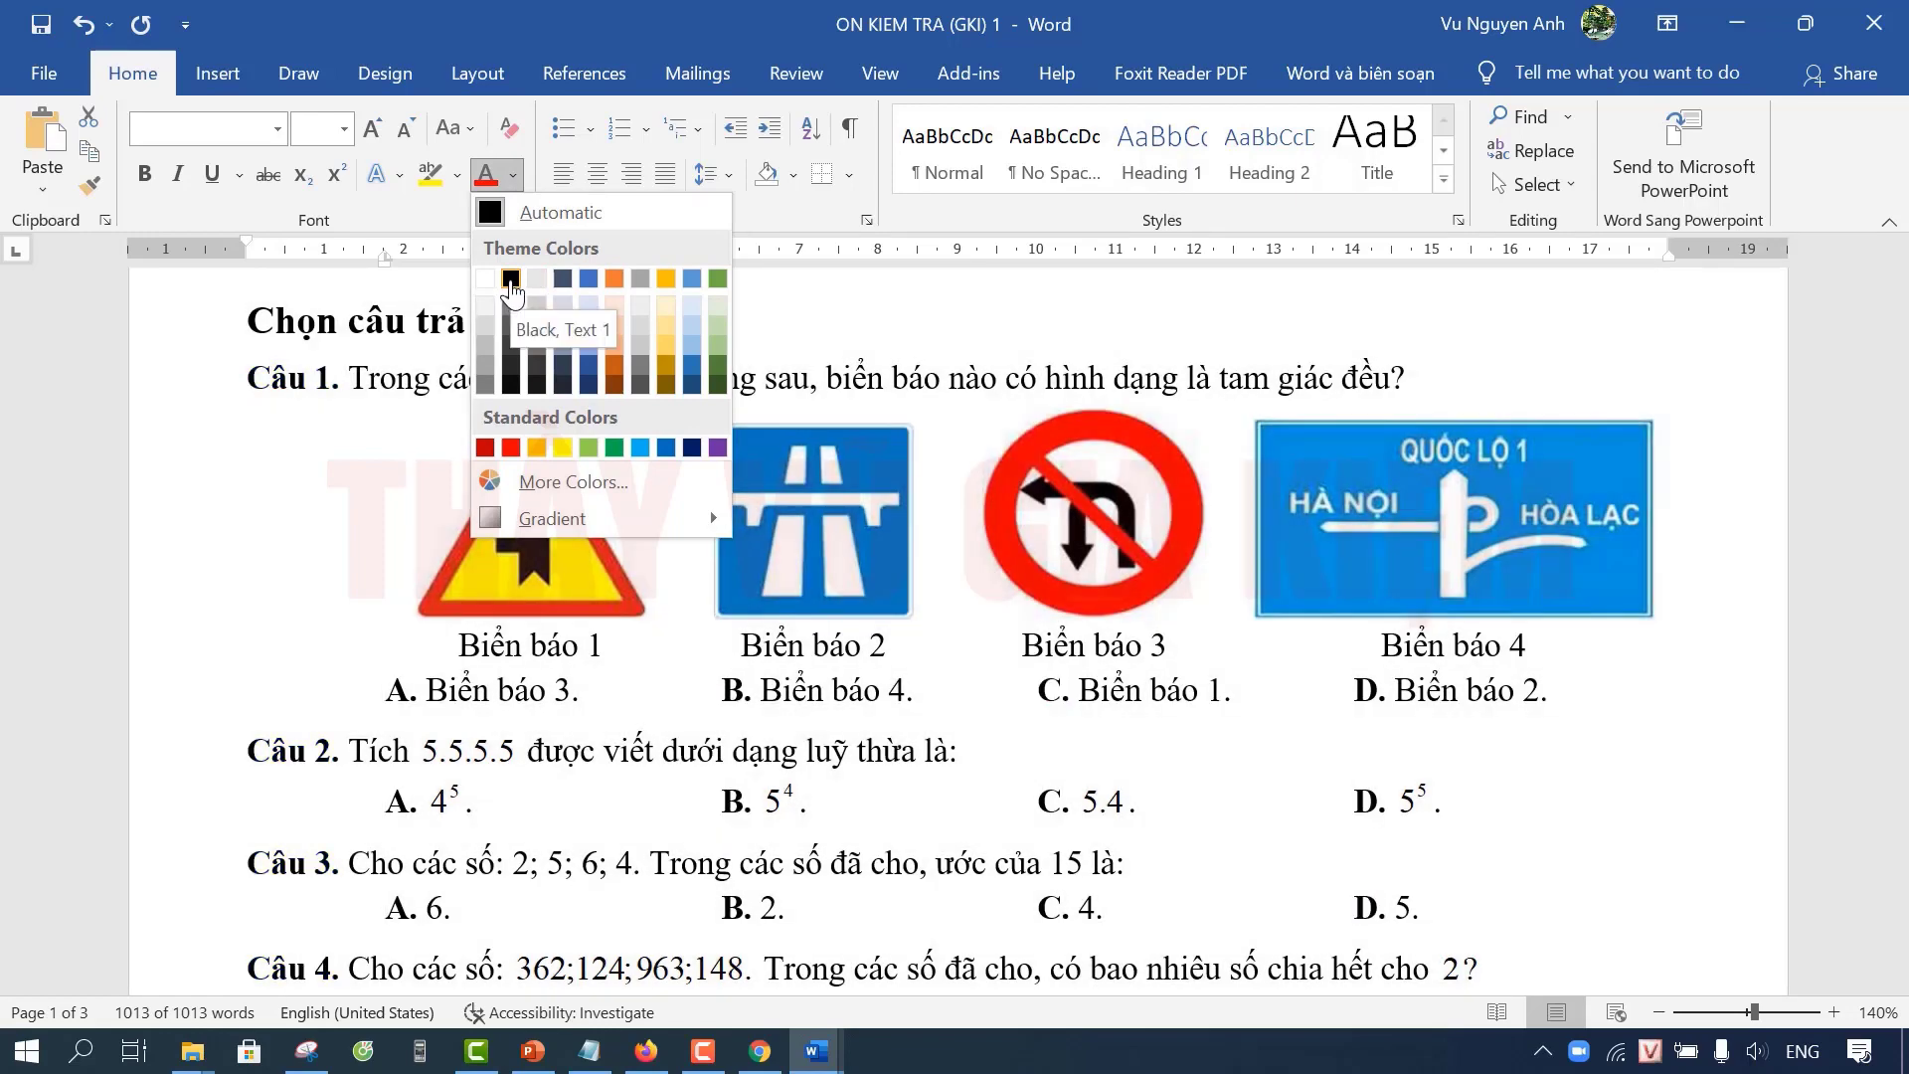
pyautogui.press('Escape')
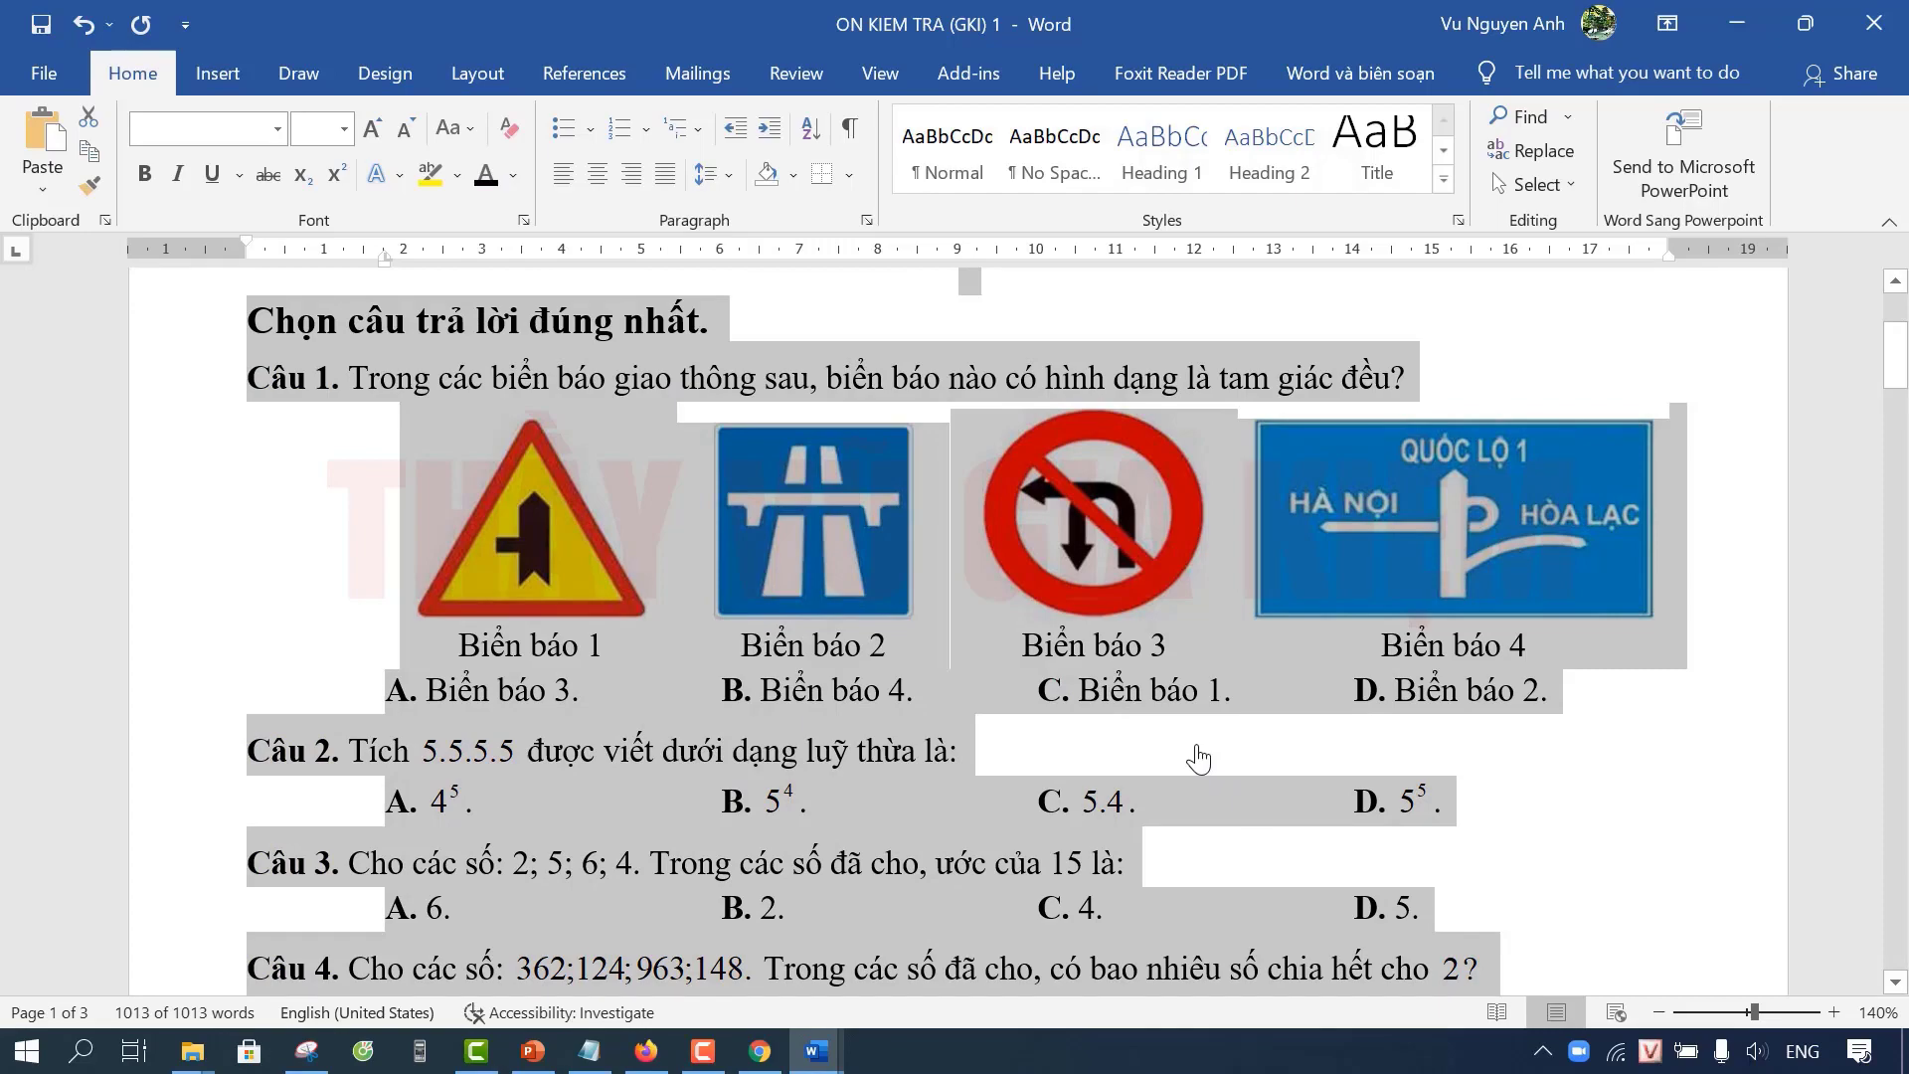
pyautogui.scroll(-2, 1048, 669)
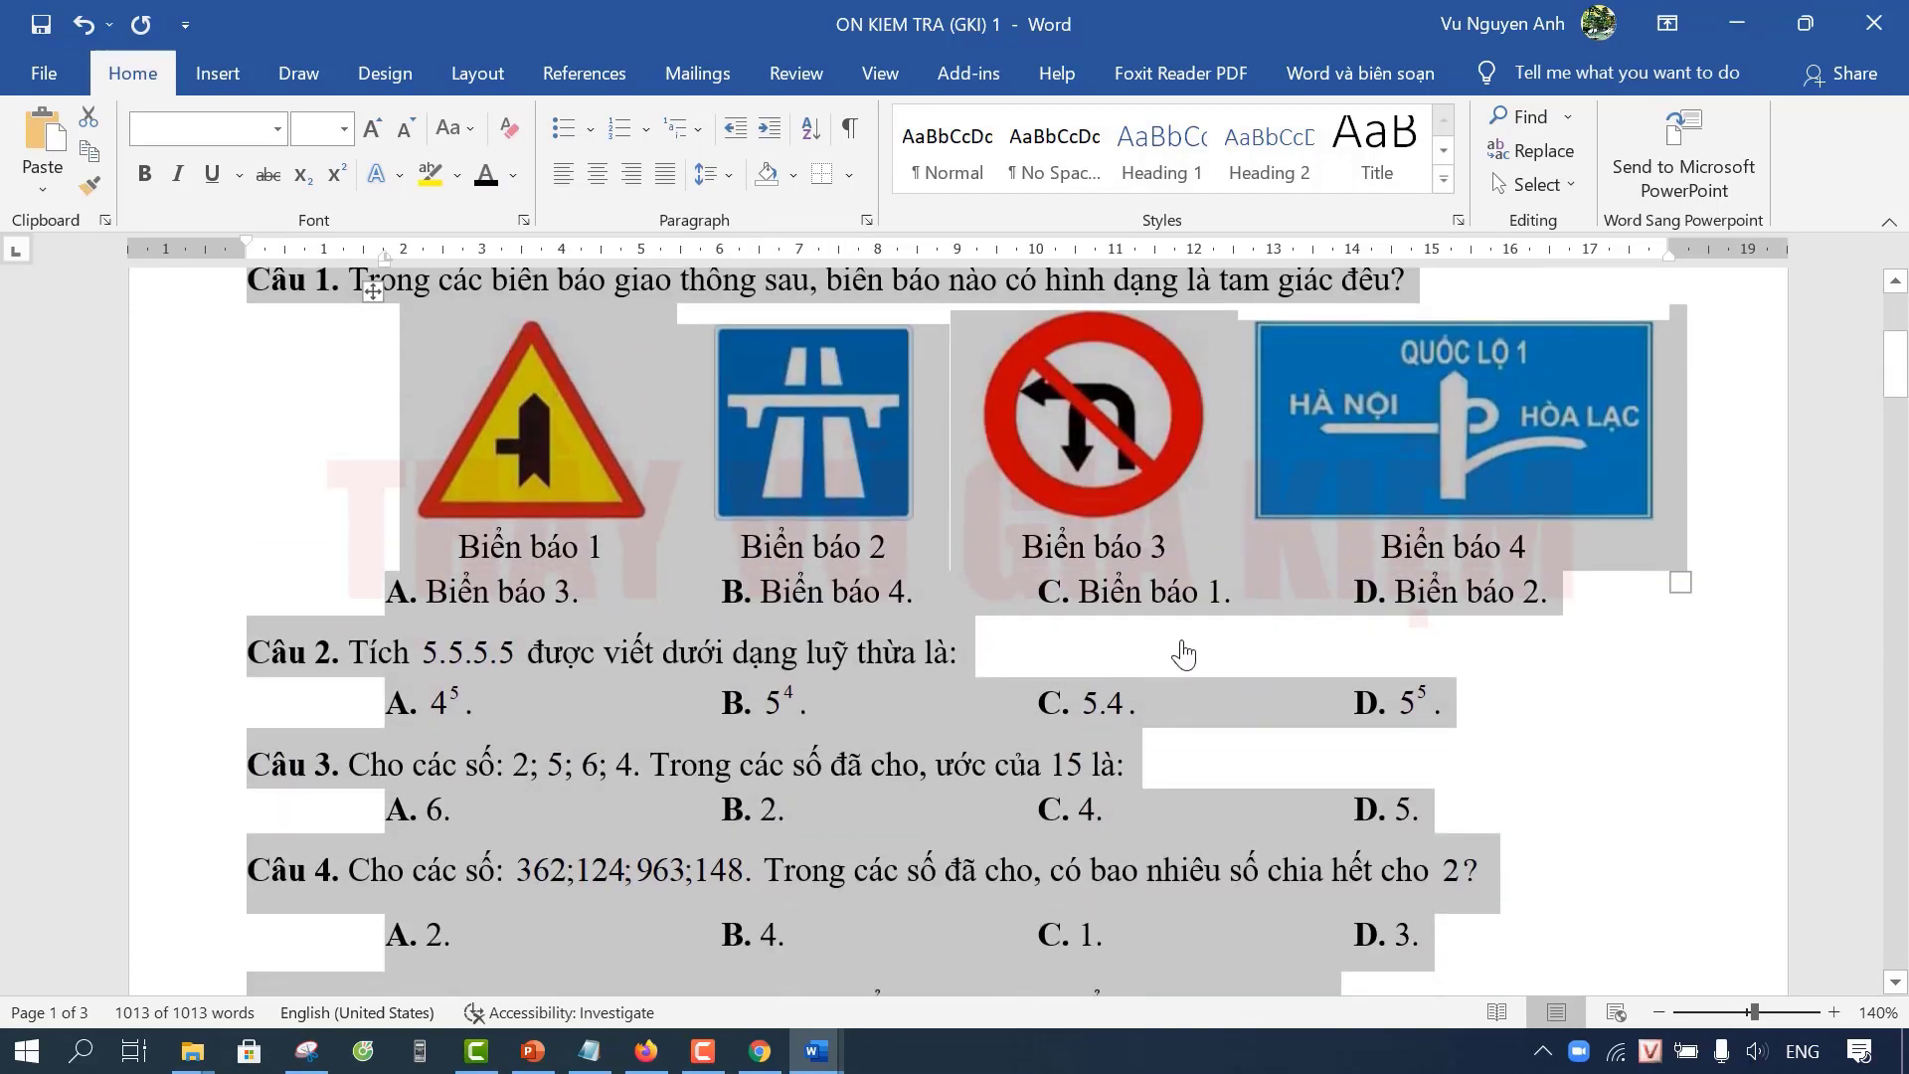
pyautogui.click(1180, 648)
pyautogui.scroll(-3, 1183, 641)
pyautogui.scroll(-4, 1183, 642)
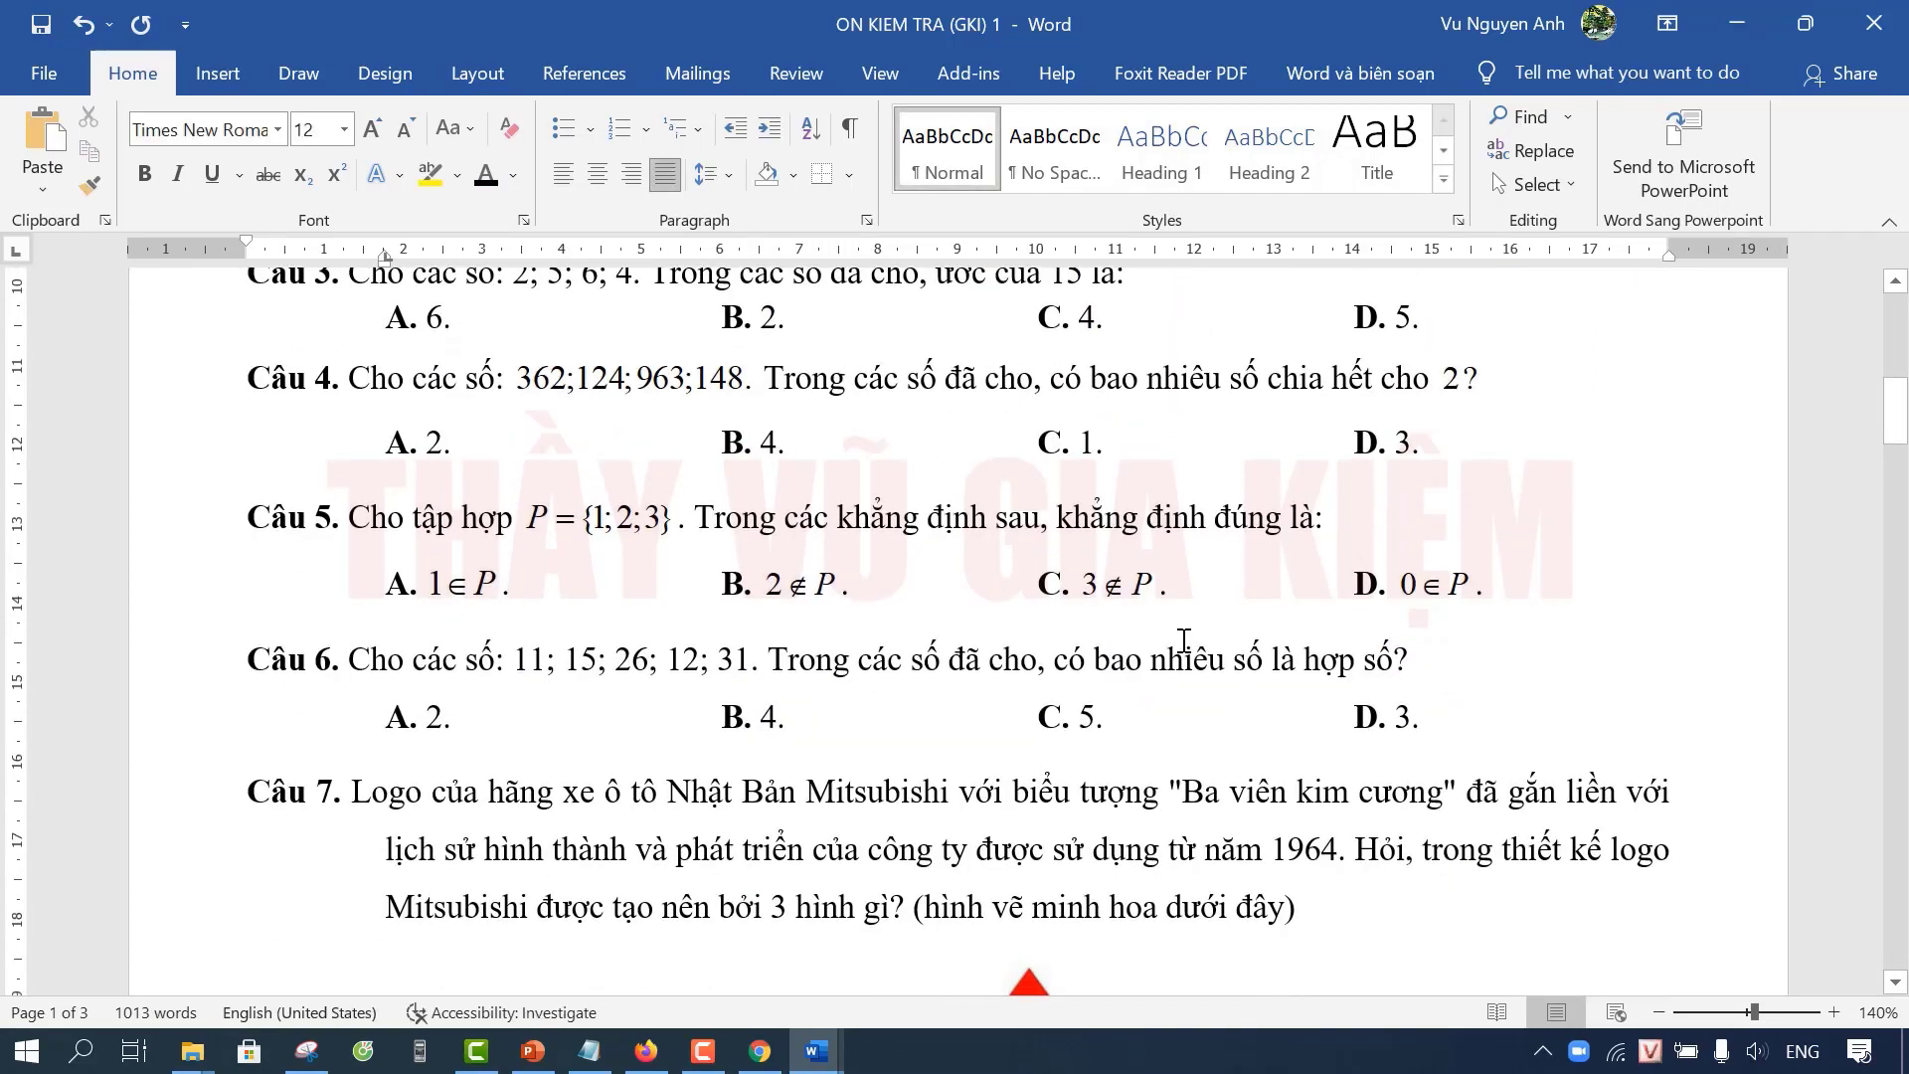
pyautogui.scroll(6, 1183, 641)
pyautogui.scroll(3, 1181, 639)
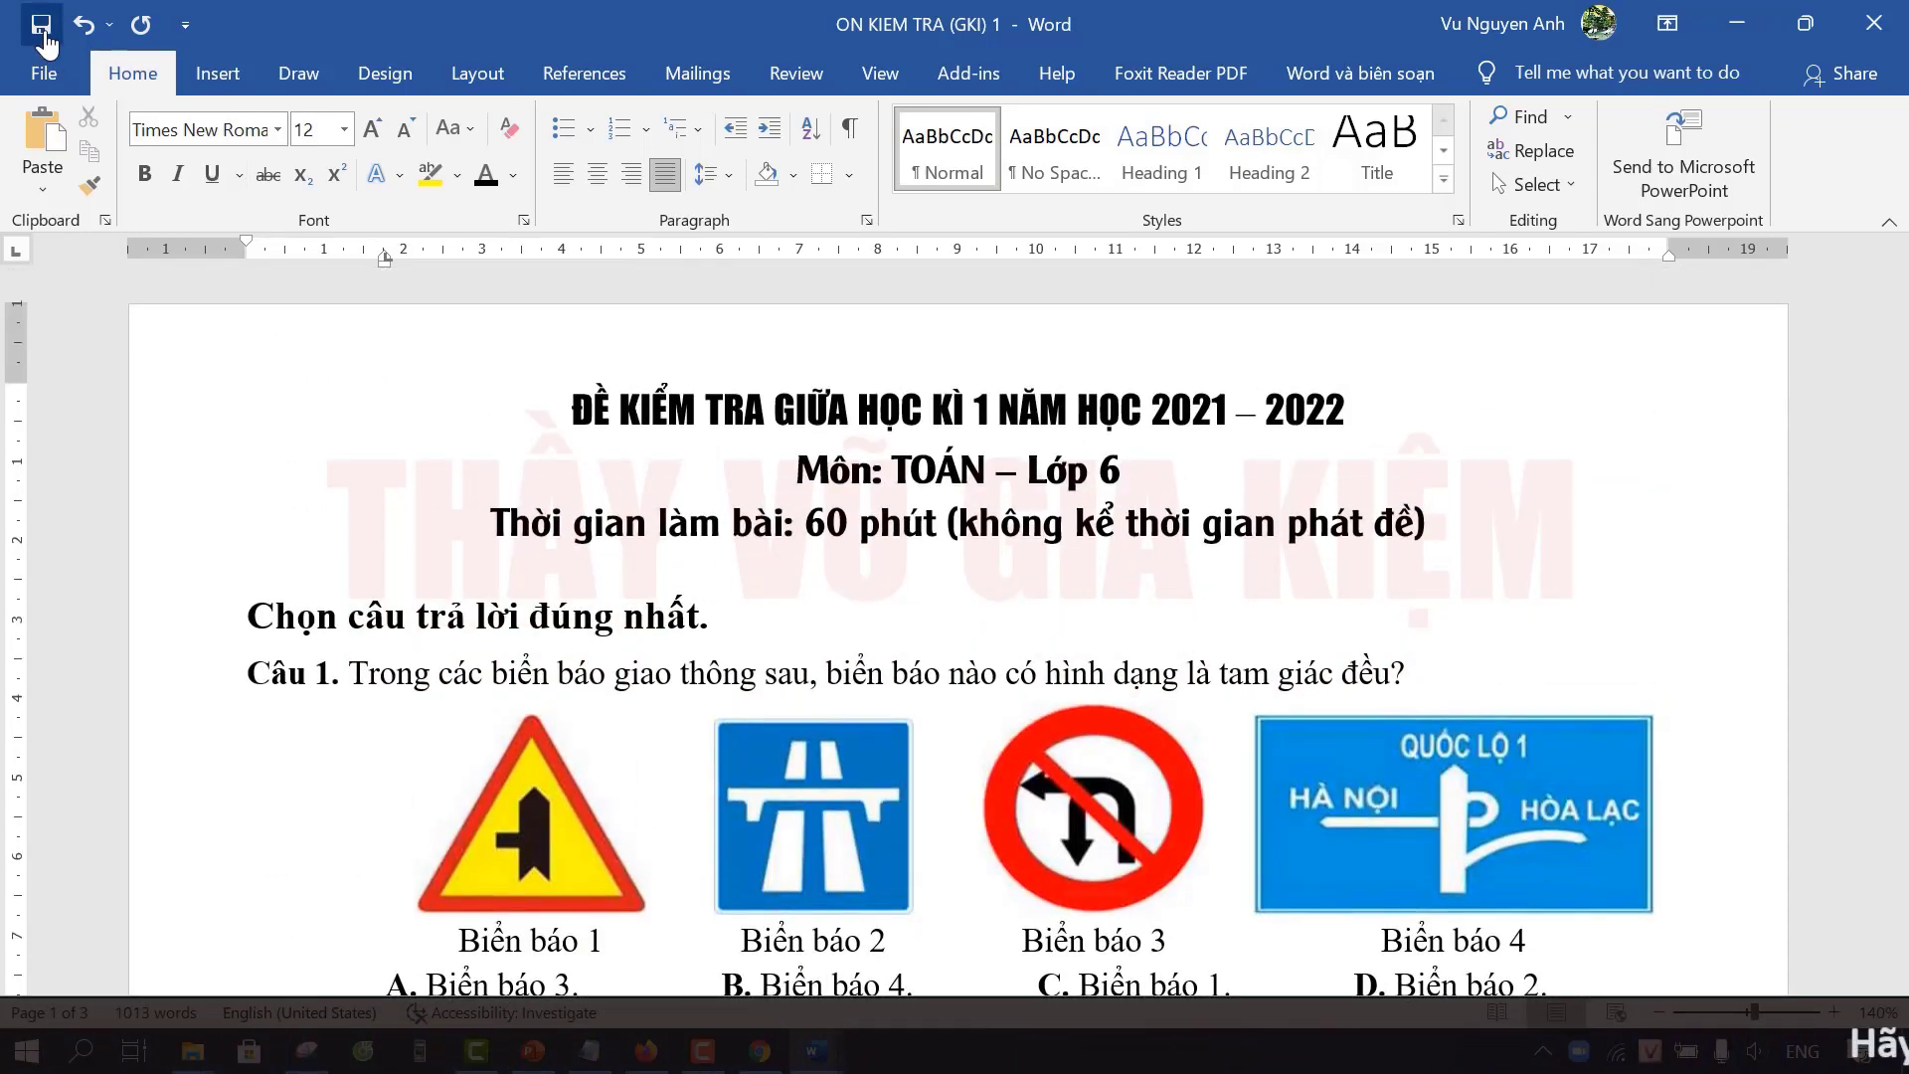
pyautogui.click(41, 30)
pyautogui.click(1049, 581)
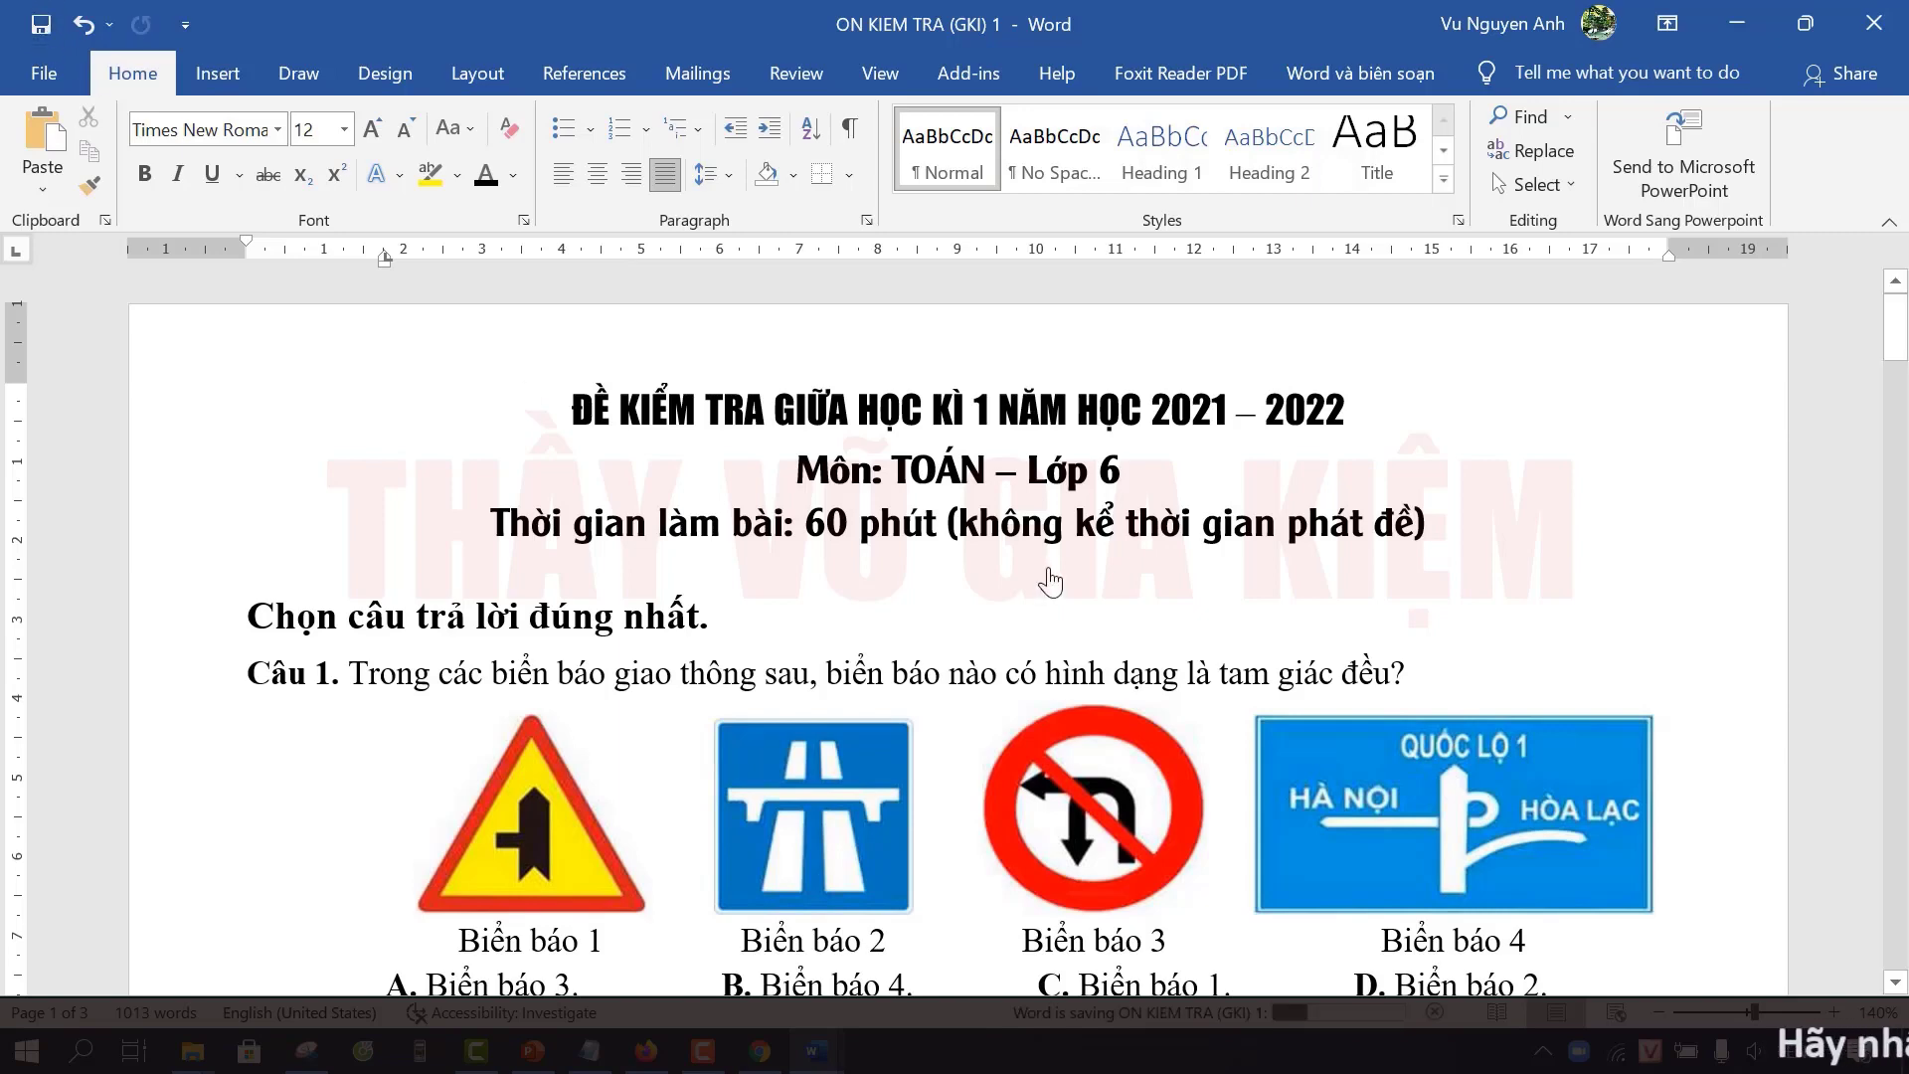
pyautogui.scroll(-1, 1051, 577)
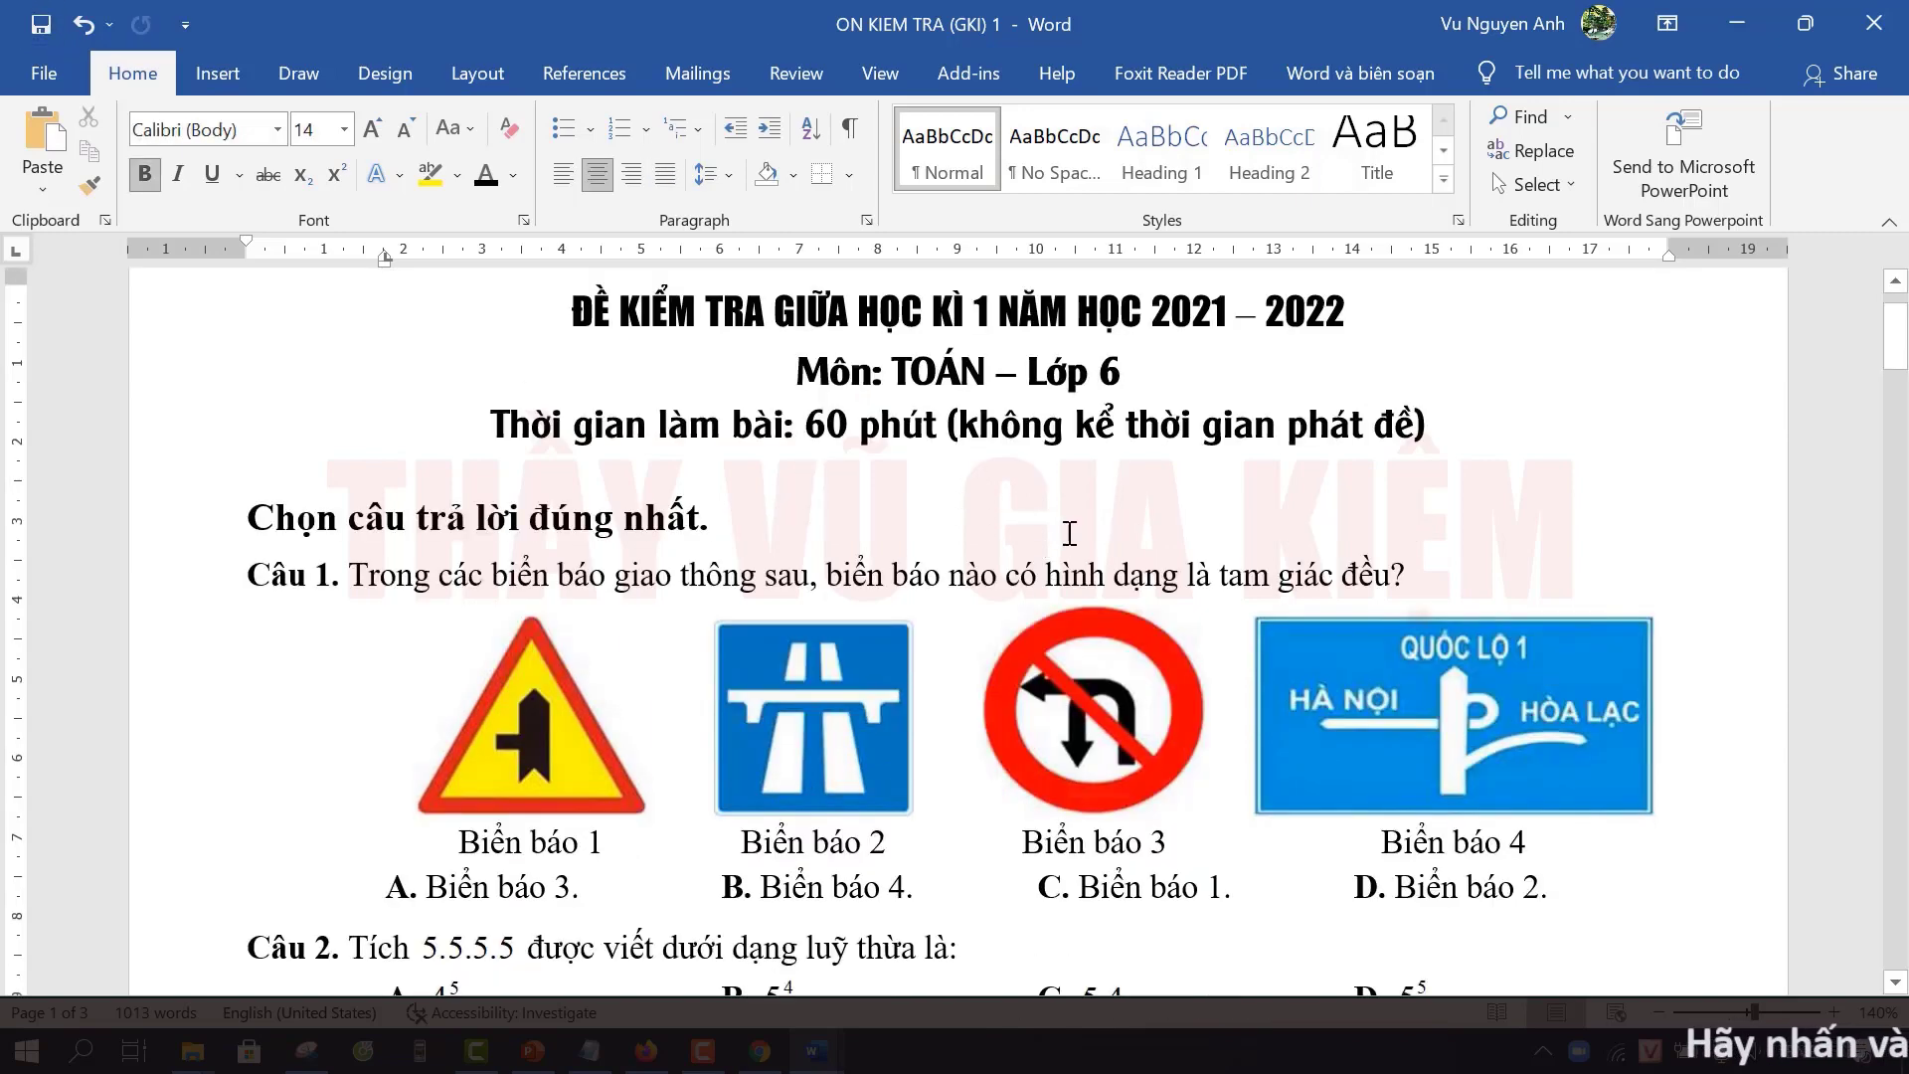
pyautogui.scroll(1, 1072, 514)
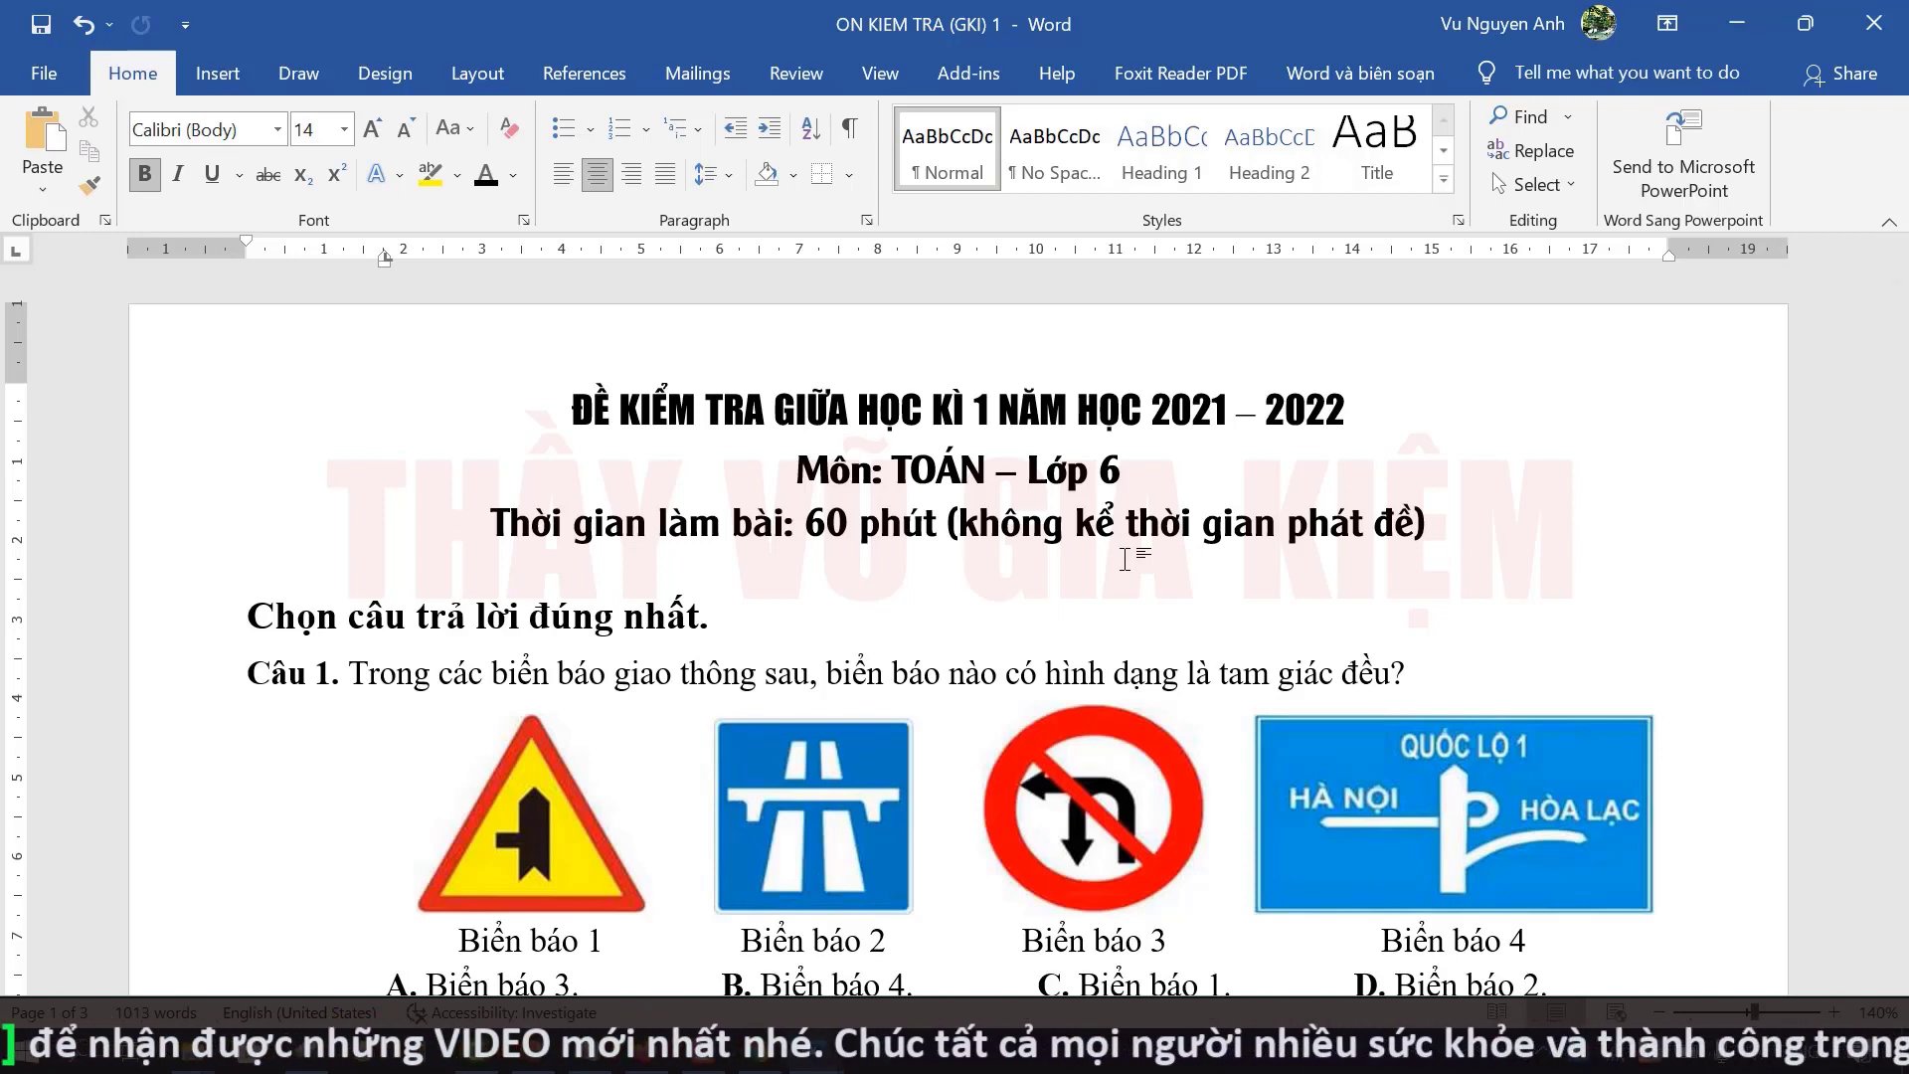
pyautogui.scroll(-3, 1118, 577)
pyautogui.scroll(3, 1118, 588)
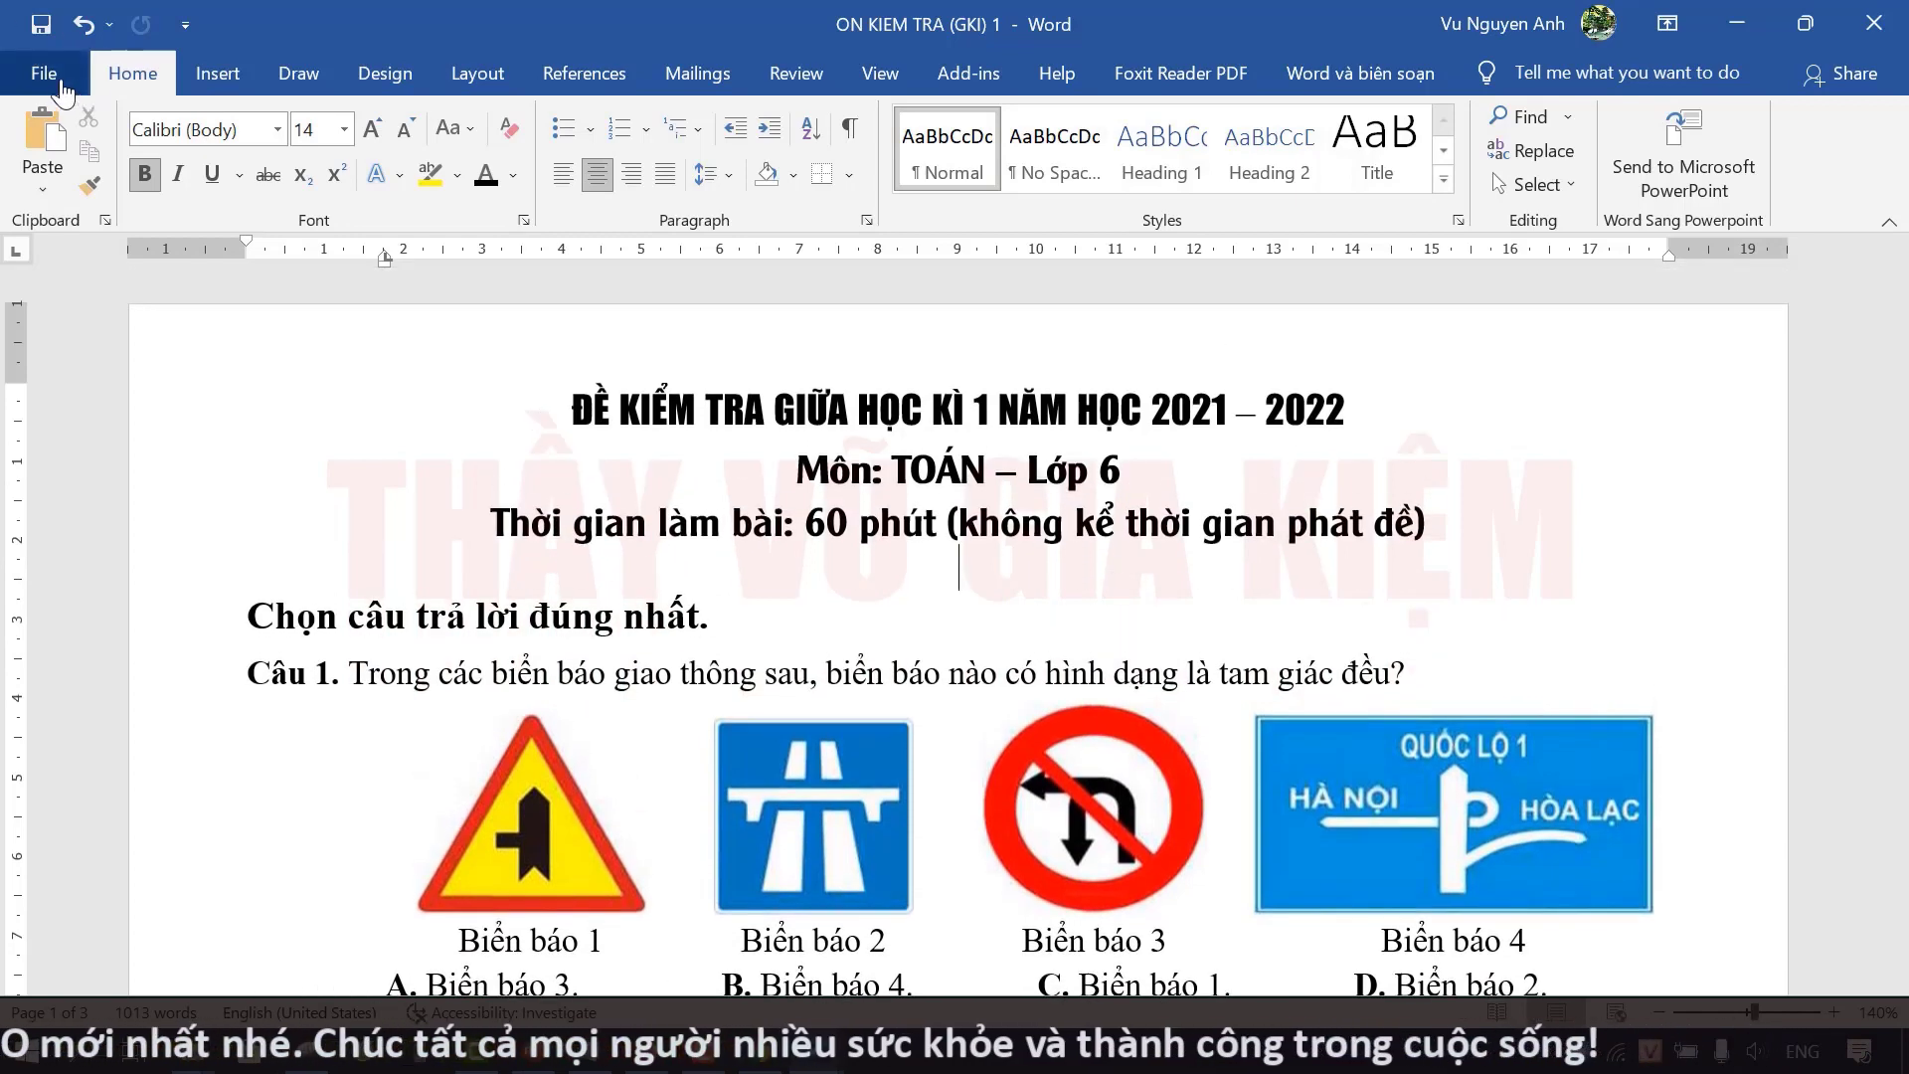
# Step: Save the exam as a PDF named 'ON KIEM TRA (GKI) 1' on the Desktop, then minimize Word
pyautogui.click(62, 88)
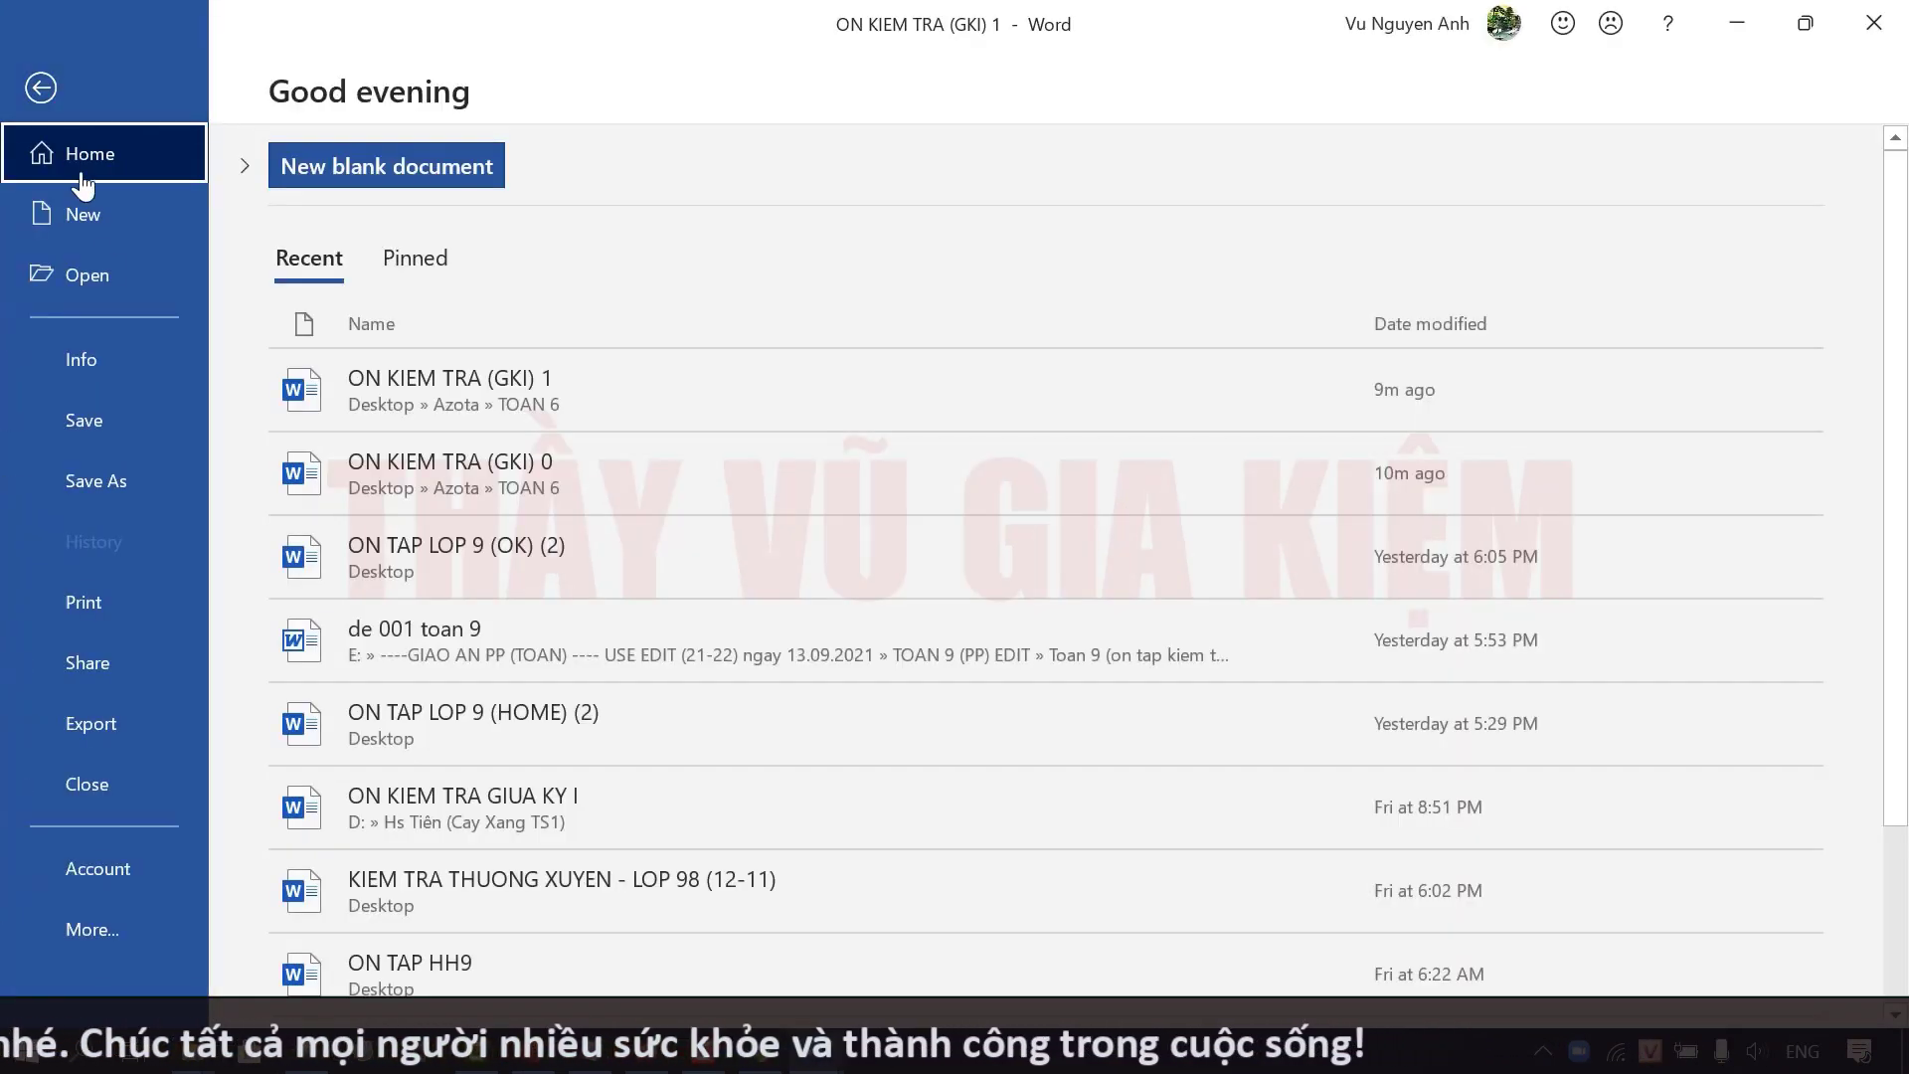
pyautogui.click(145, 487)
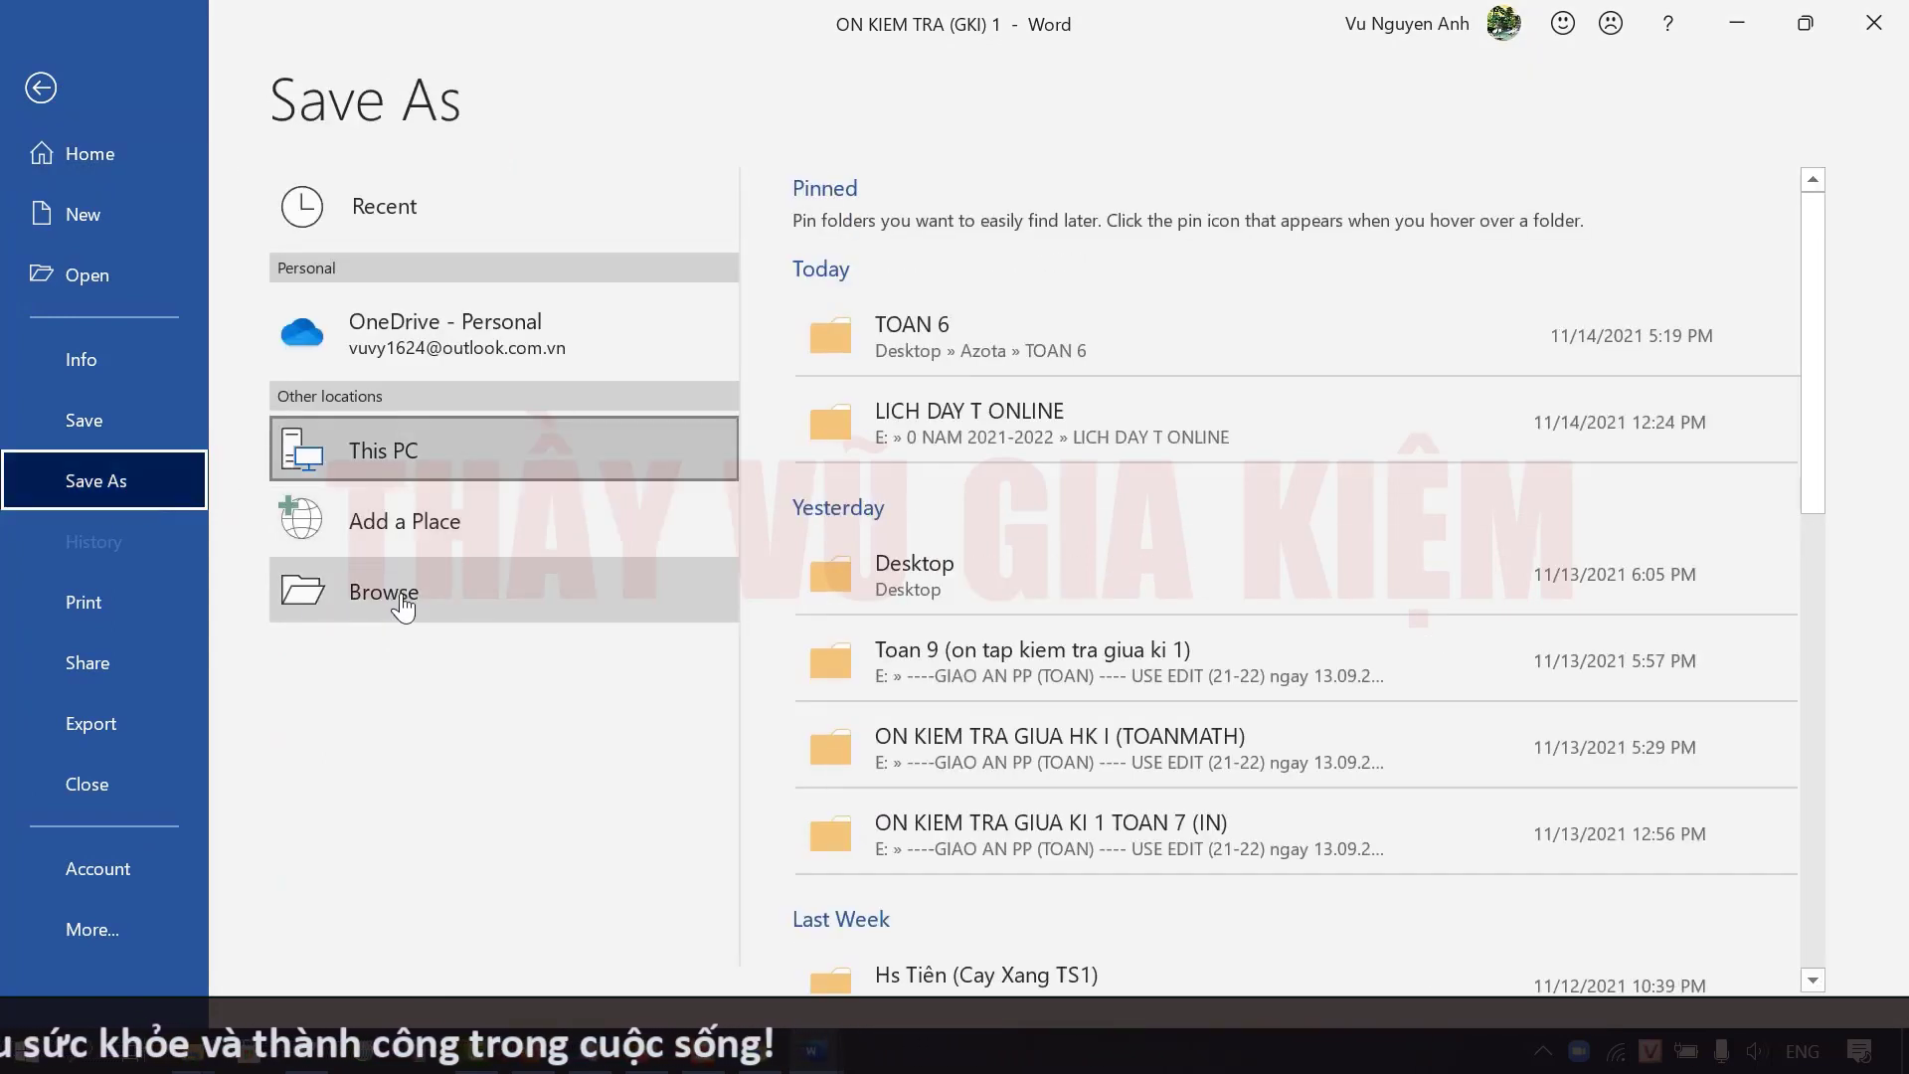
pyautogui.click(401, 597)
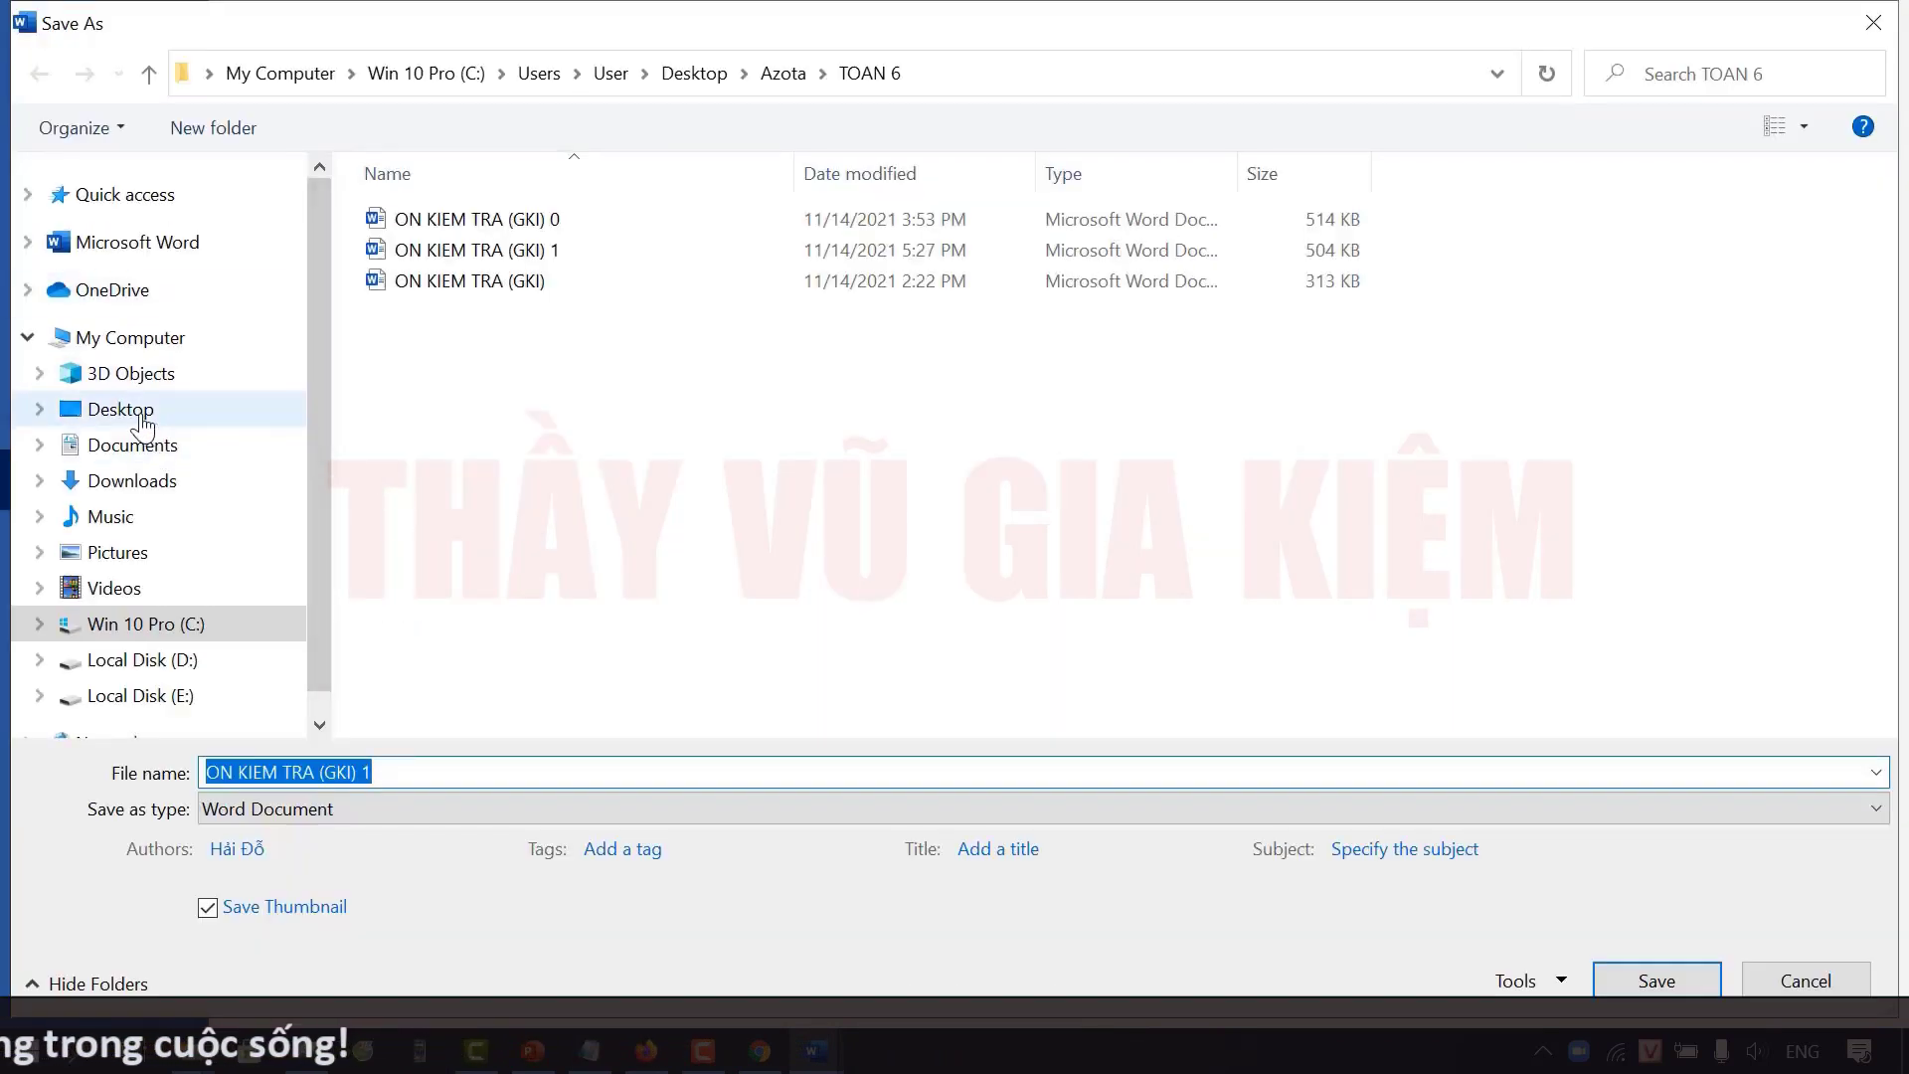
pyautogui.click(140, 422)
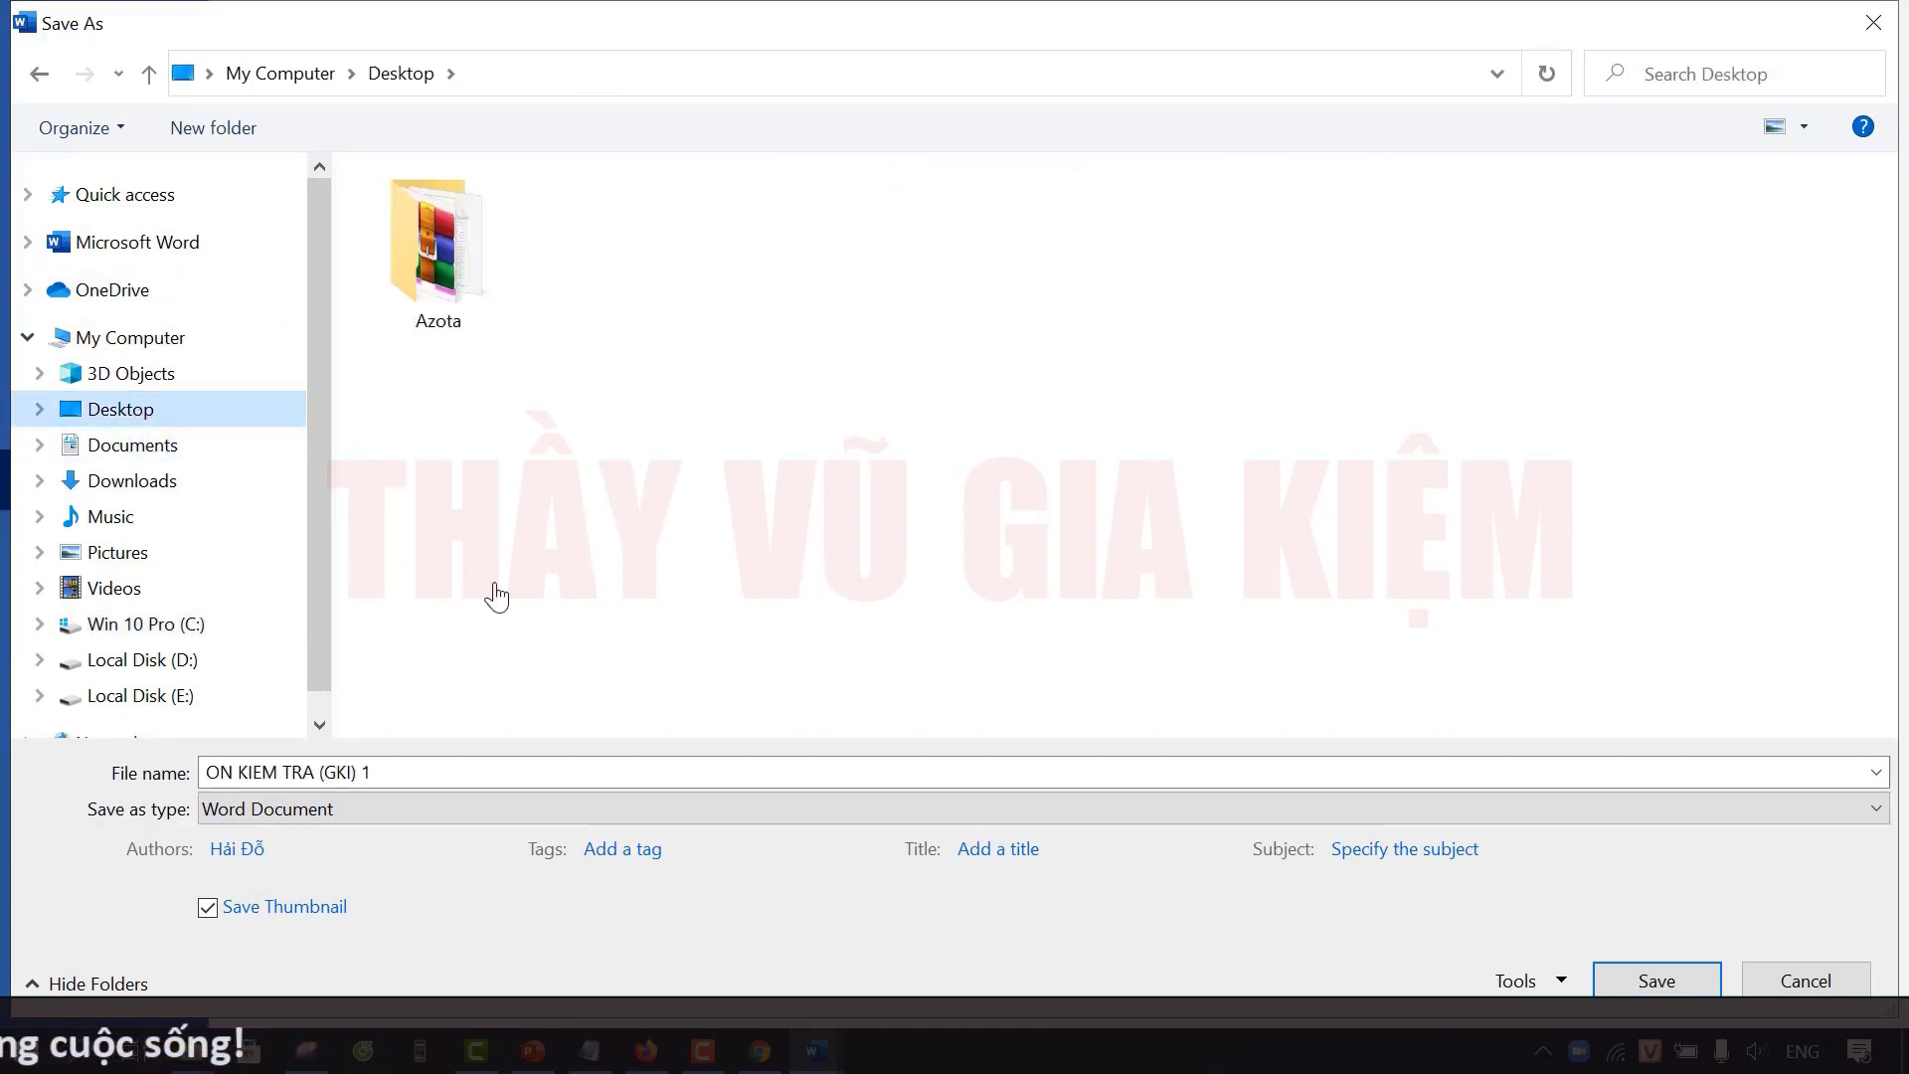
pyautogui.click(395, 771)
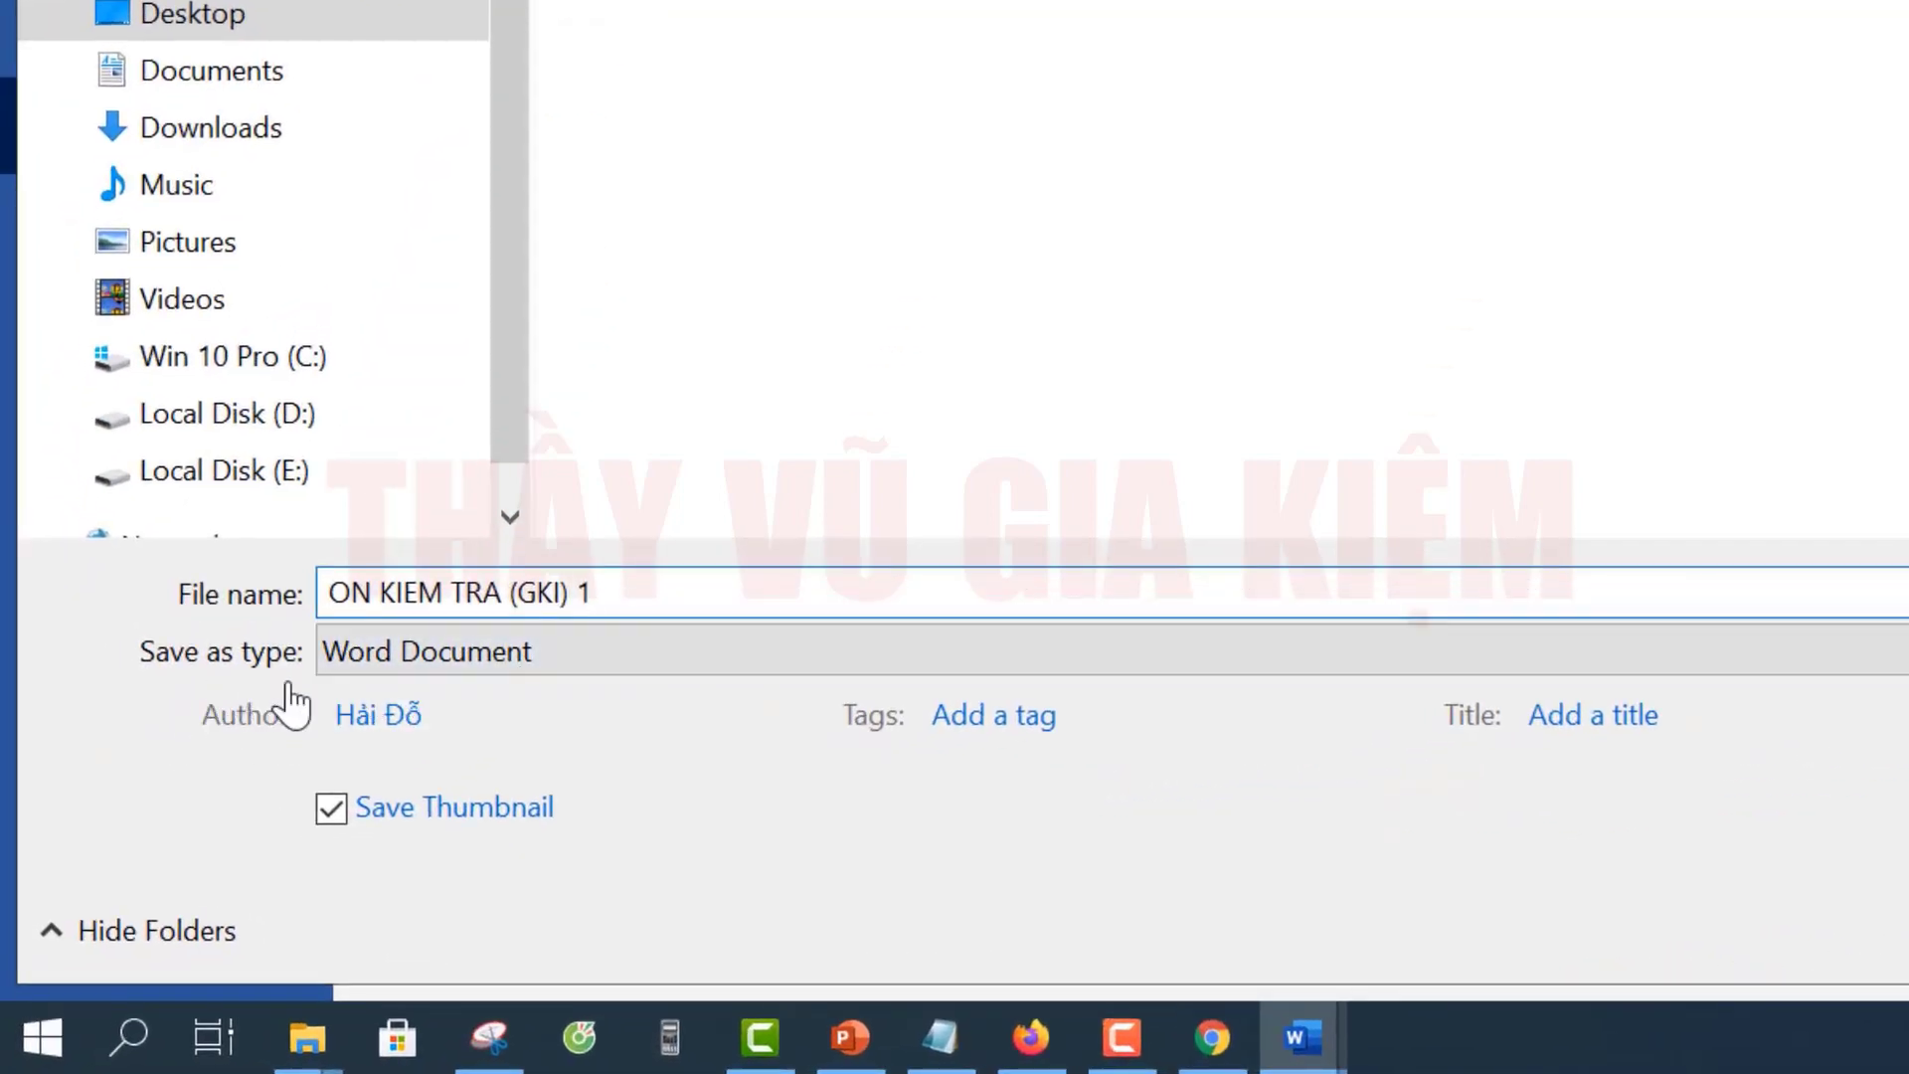
pyautogui.click(589, 668)
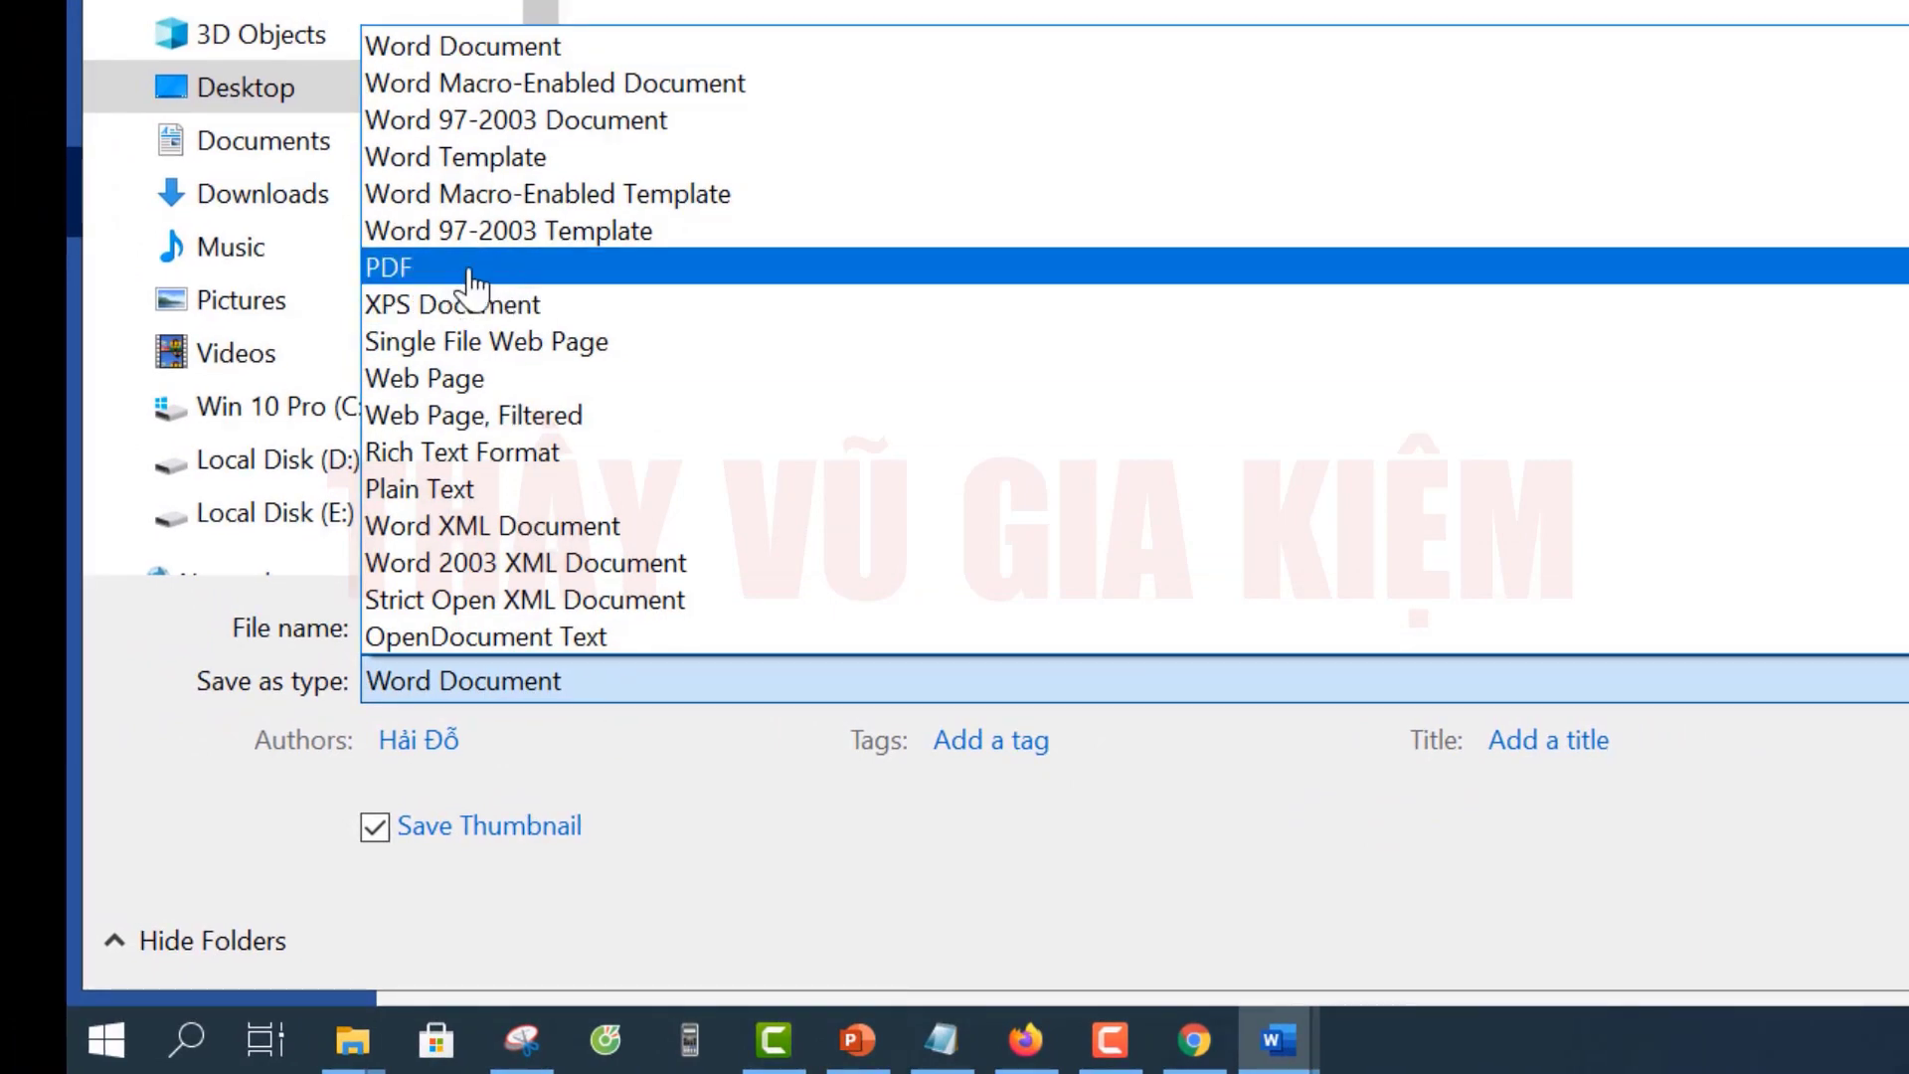
pyautogui.click(471, 268)
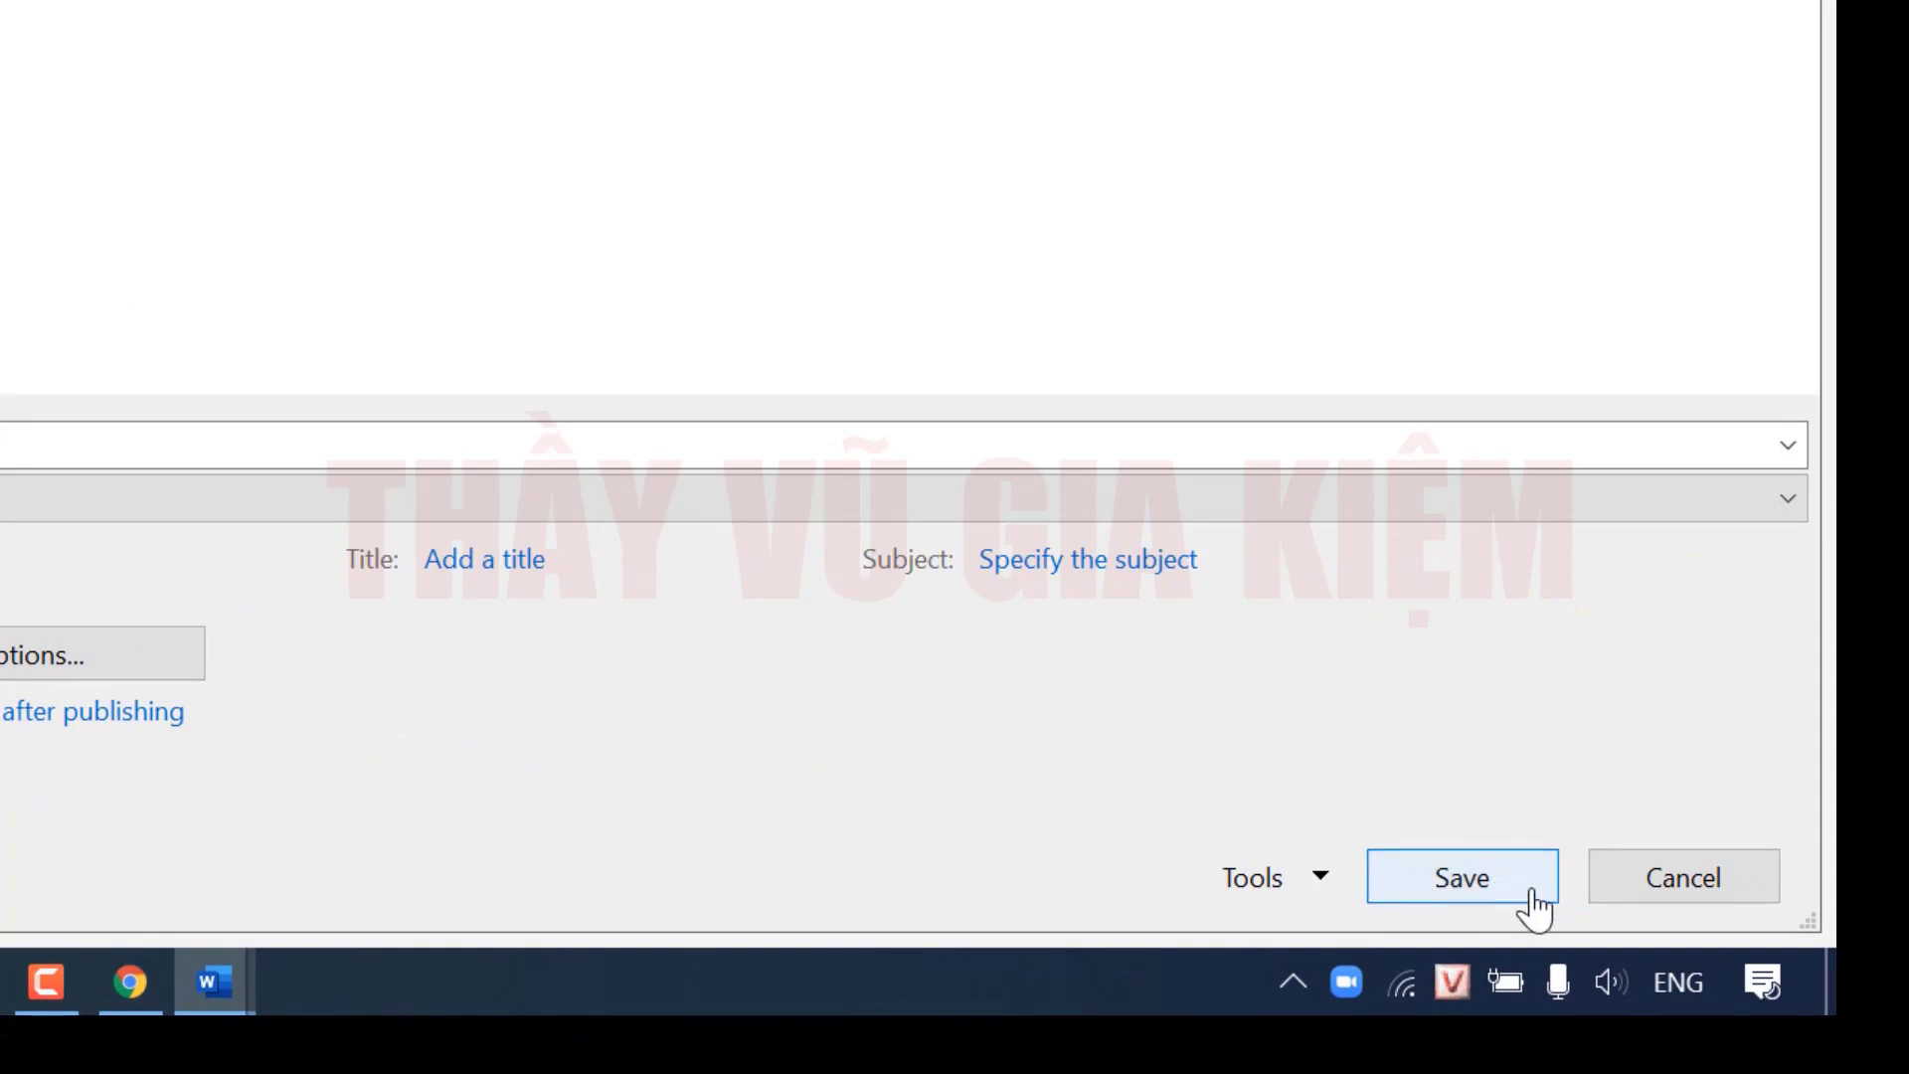
pyautogui.click(1535, 900)
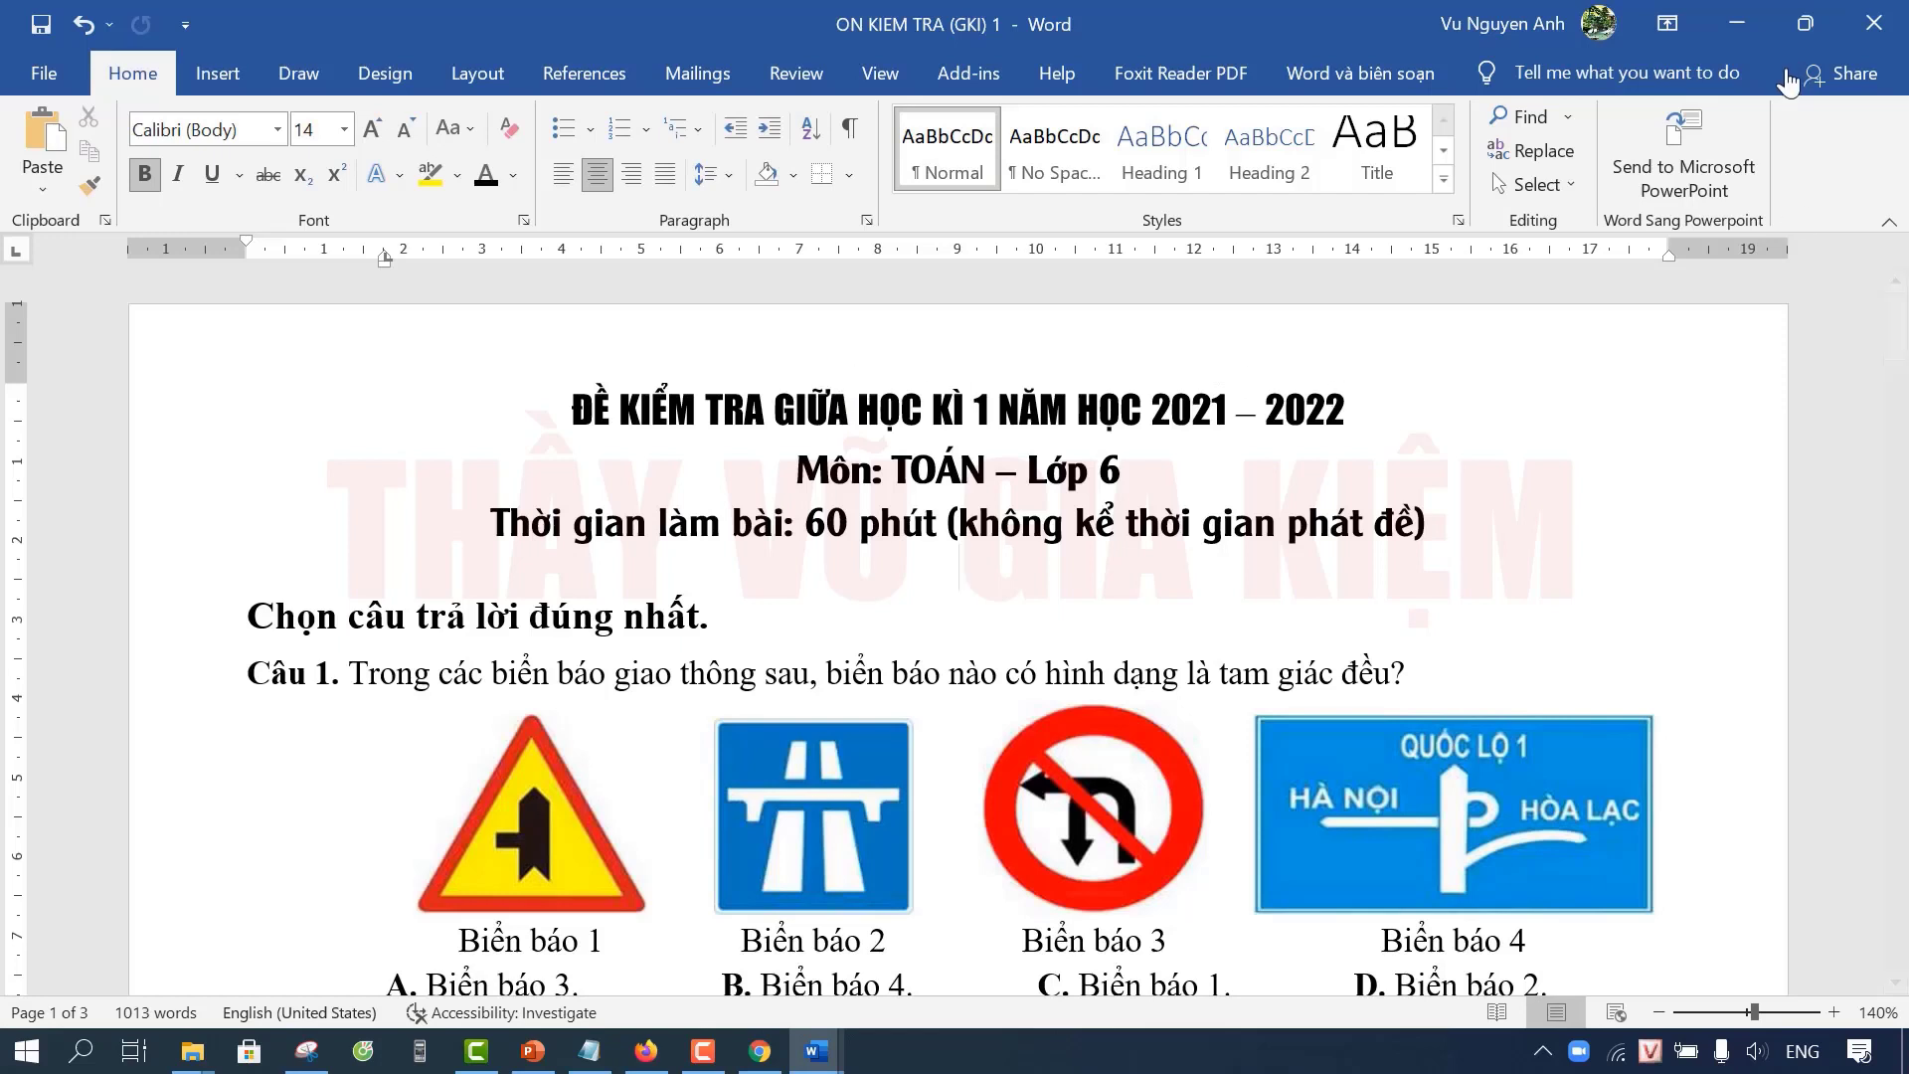
pyautogui.click(1737, 38)
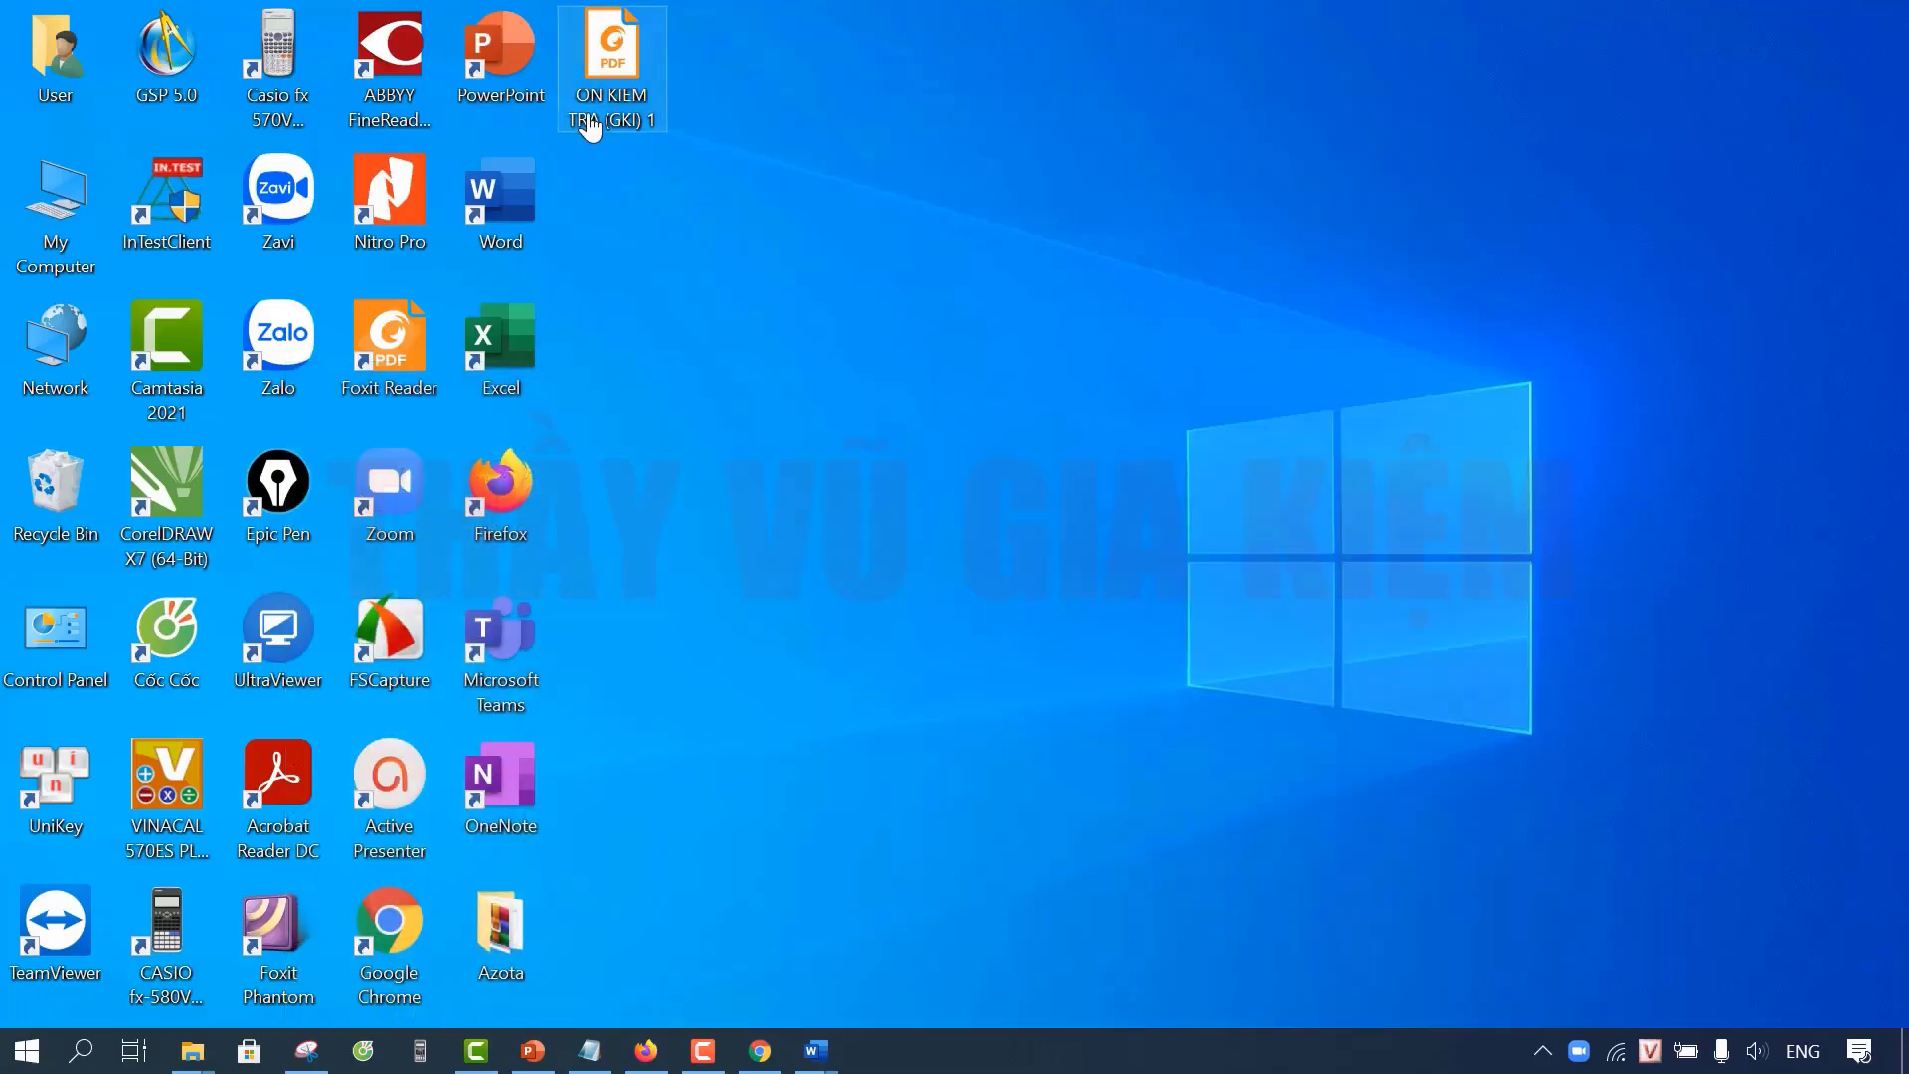
# Step: Open the exported PDF in Foxit Reader, scroll through its three pages to the BẢNG ĐÁP ÁN table, then close it
pyautogui.doubleClick(614, 70)
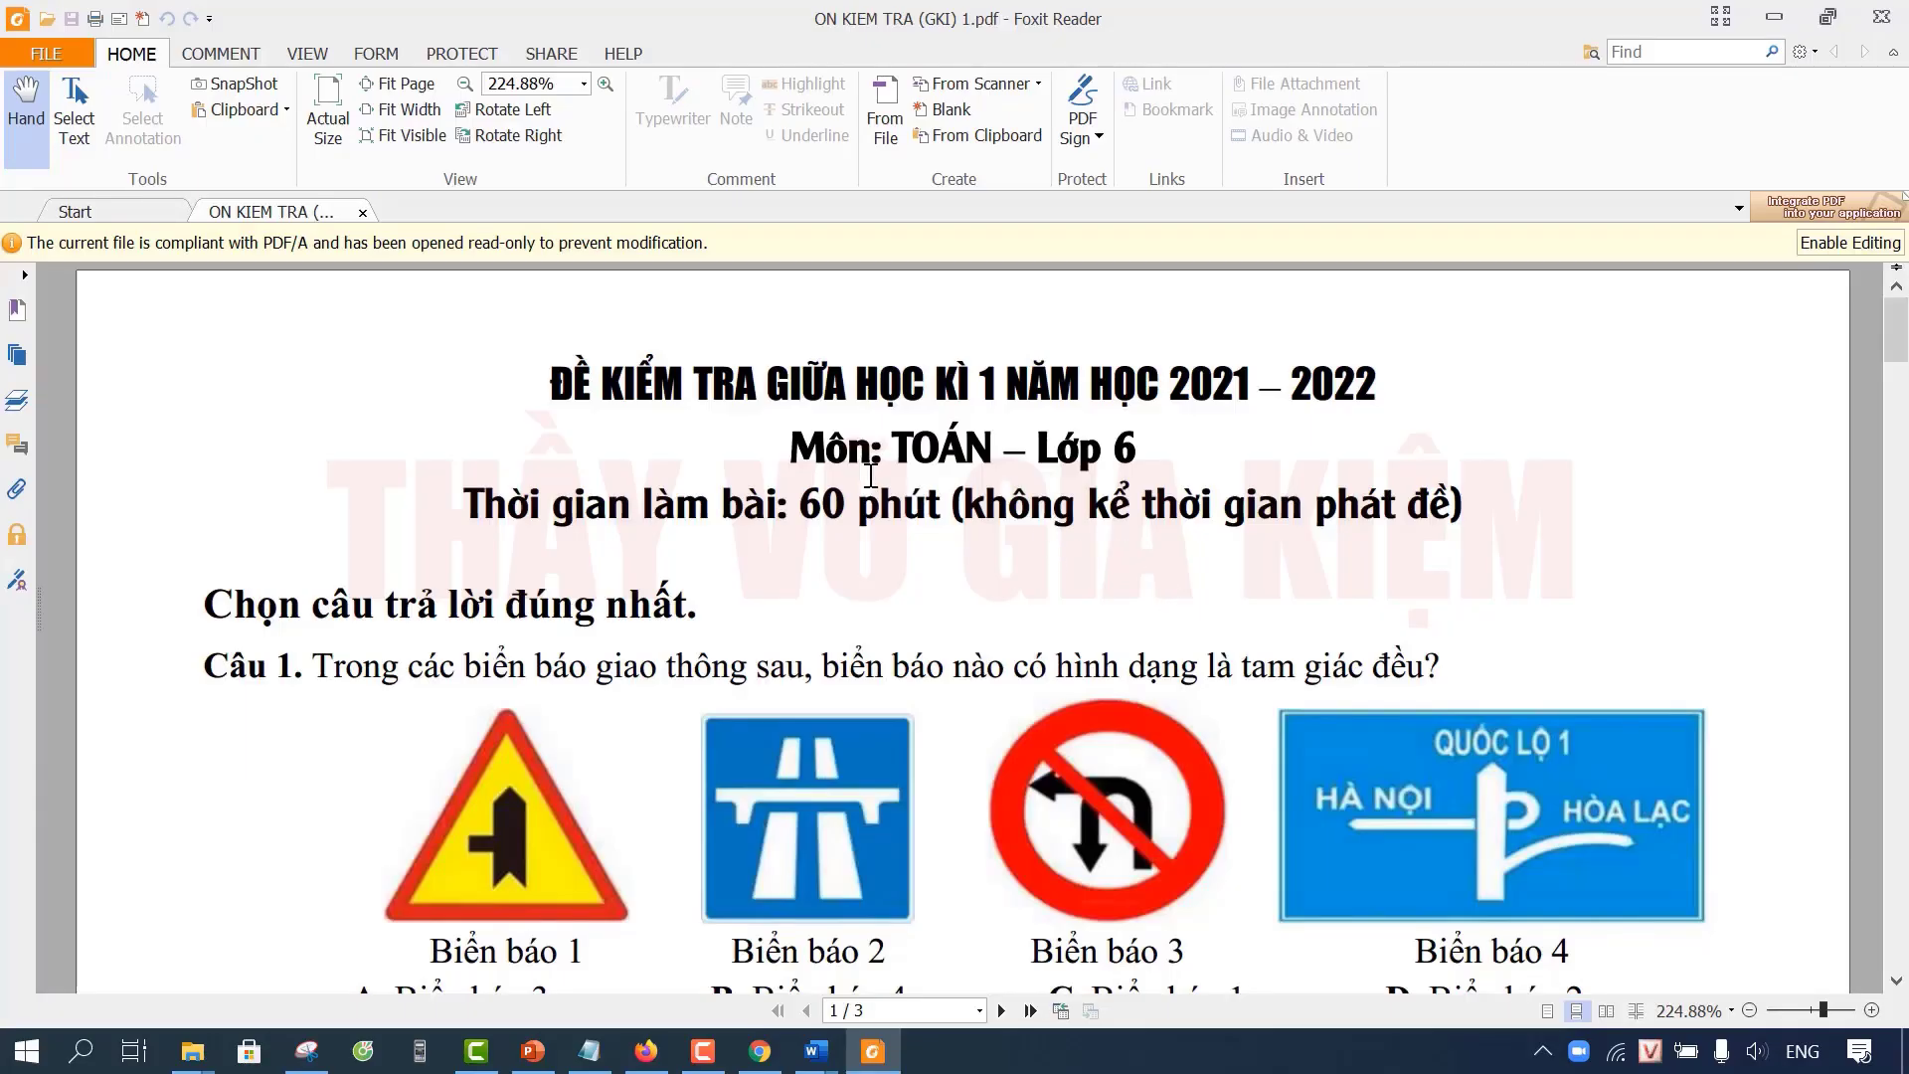
pyautogui.scroll(-5, 870, 475)
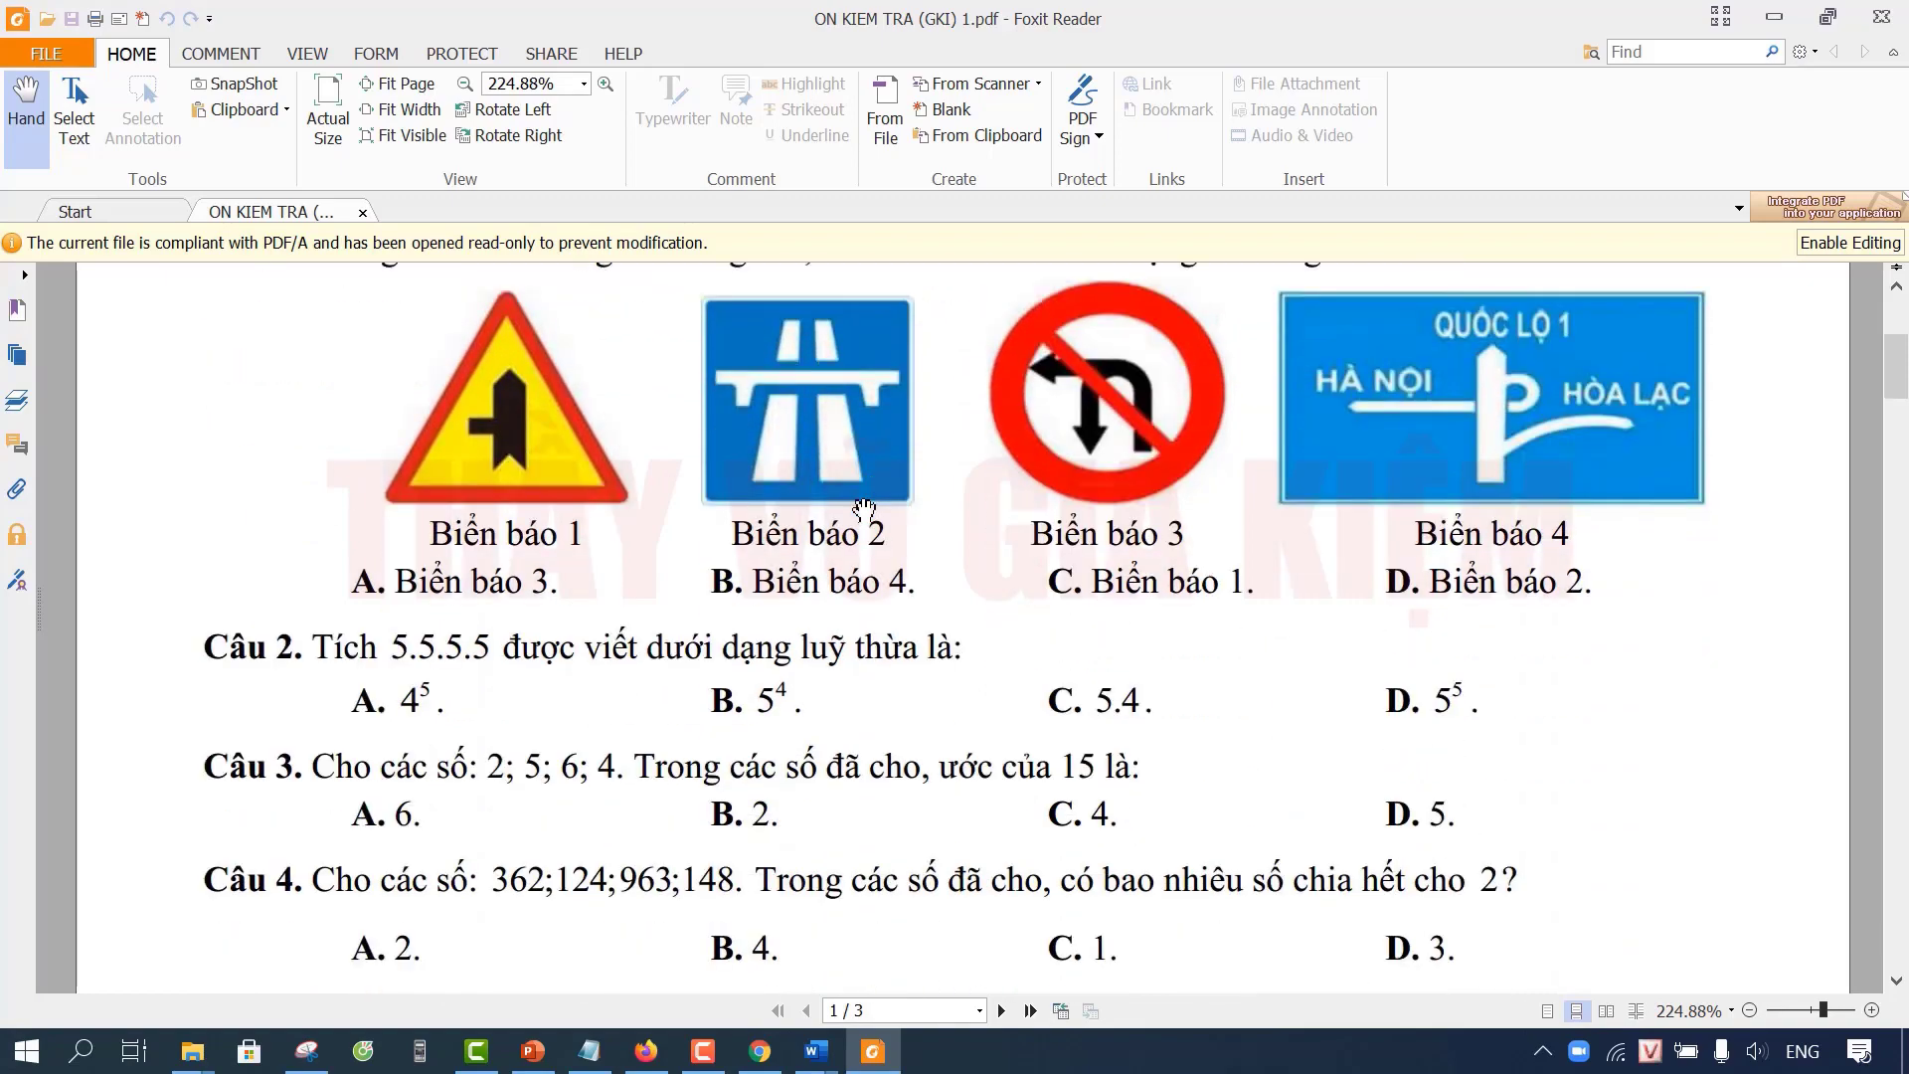
pyautogui.scroll(-6, 864, 508)
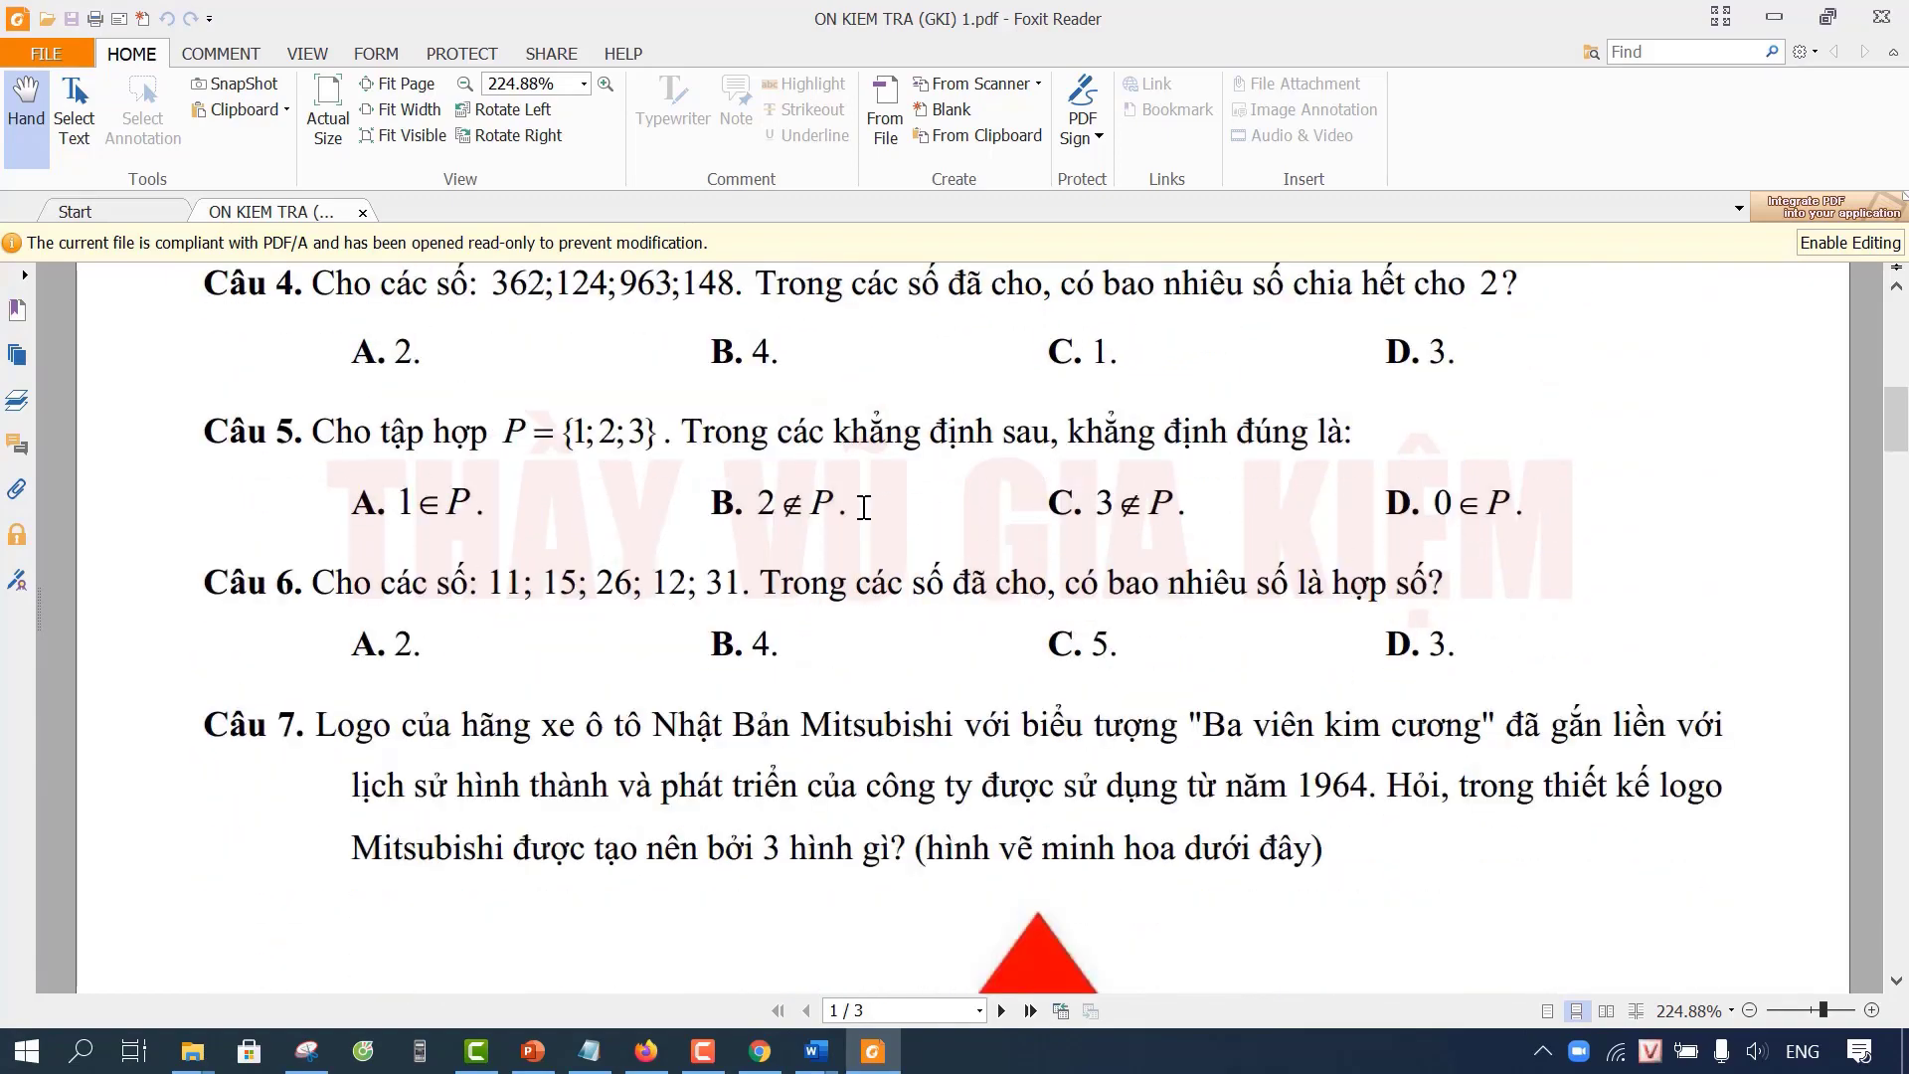
pyautogui.scroll(-8, 864, 508)
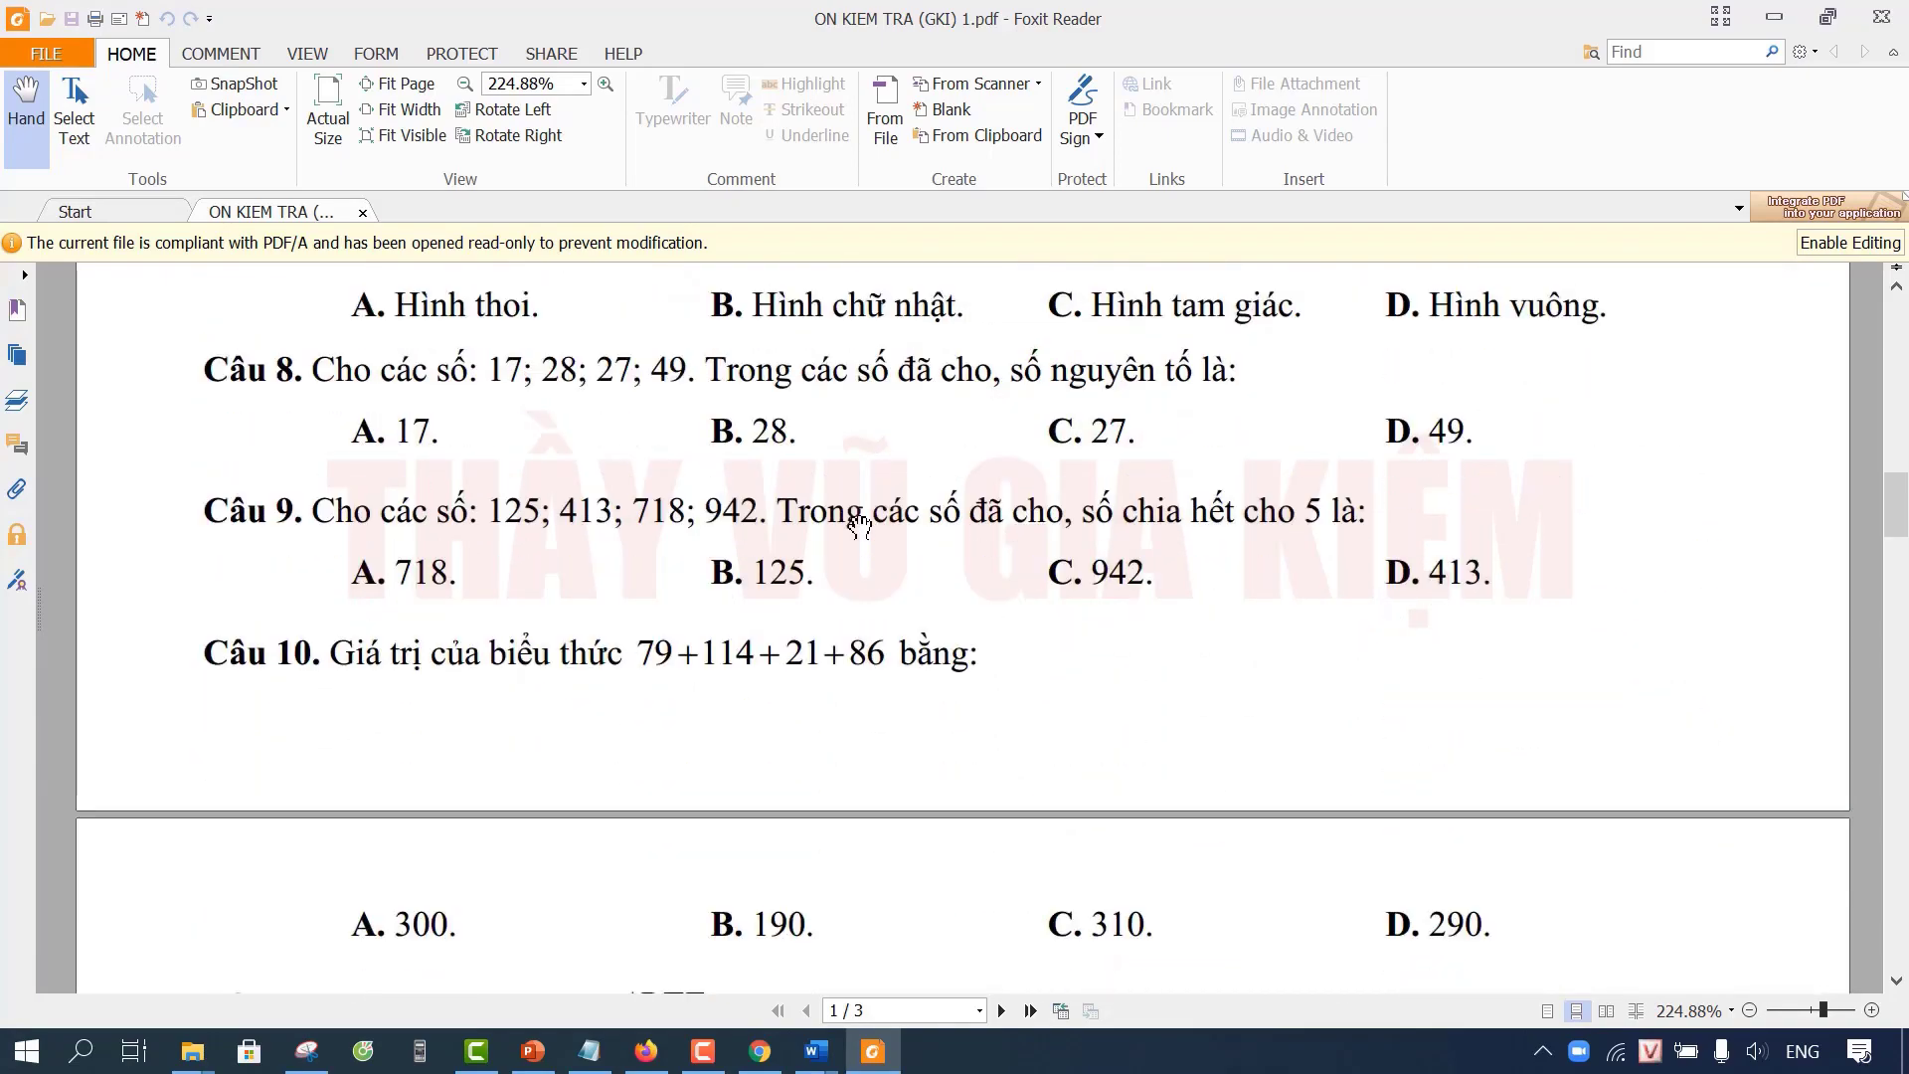
pyautogui.scroll(-5, 861, 522)
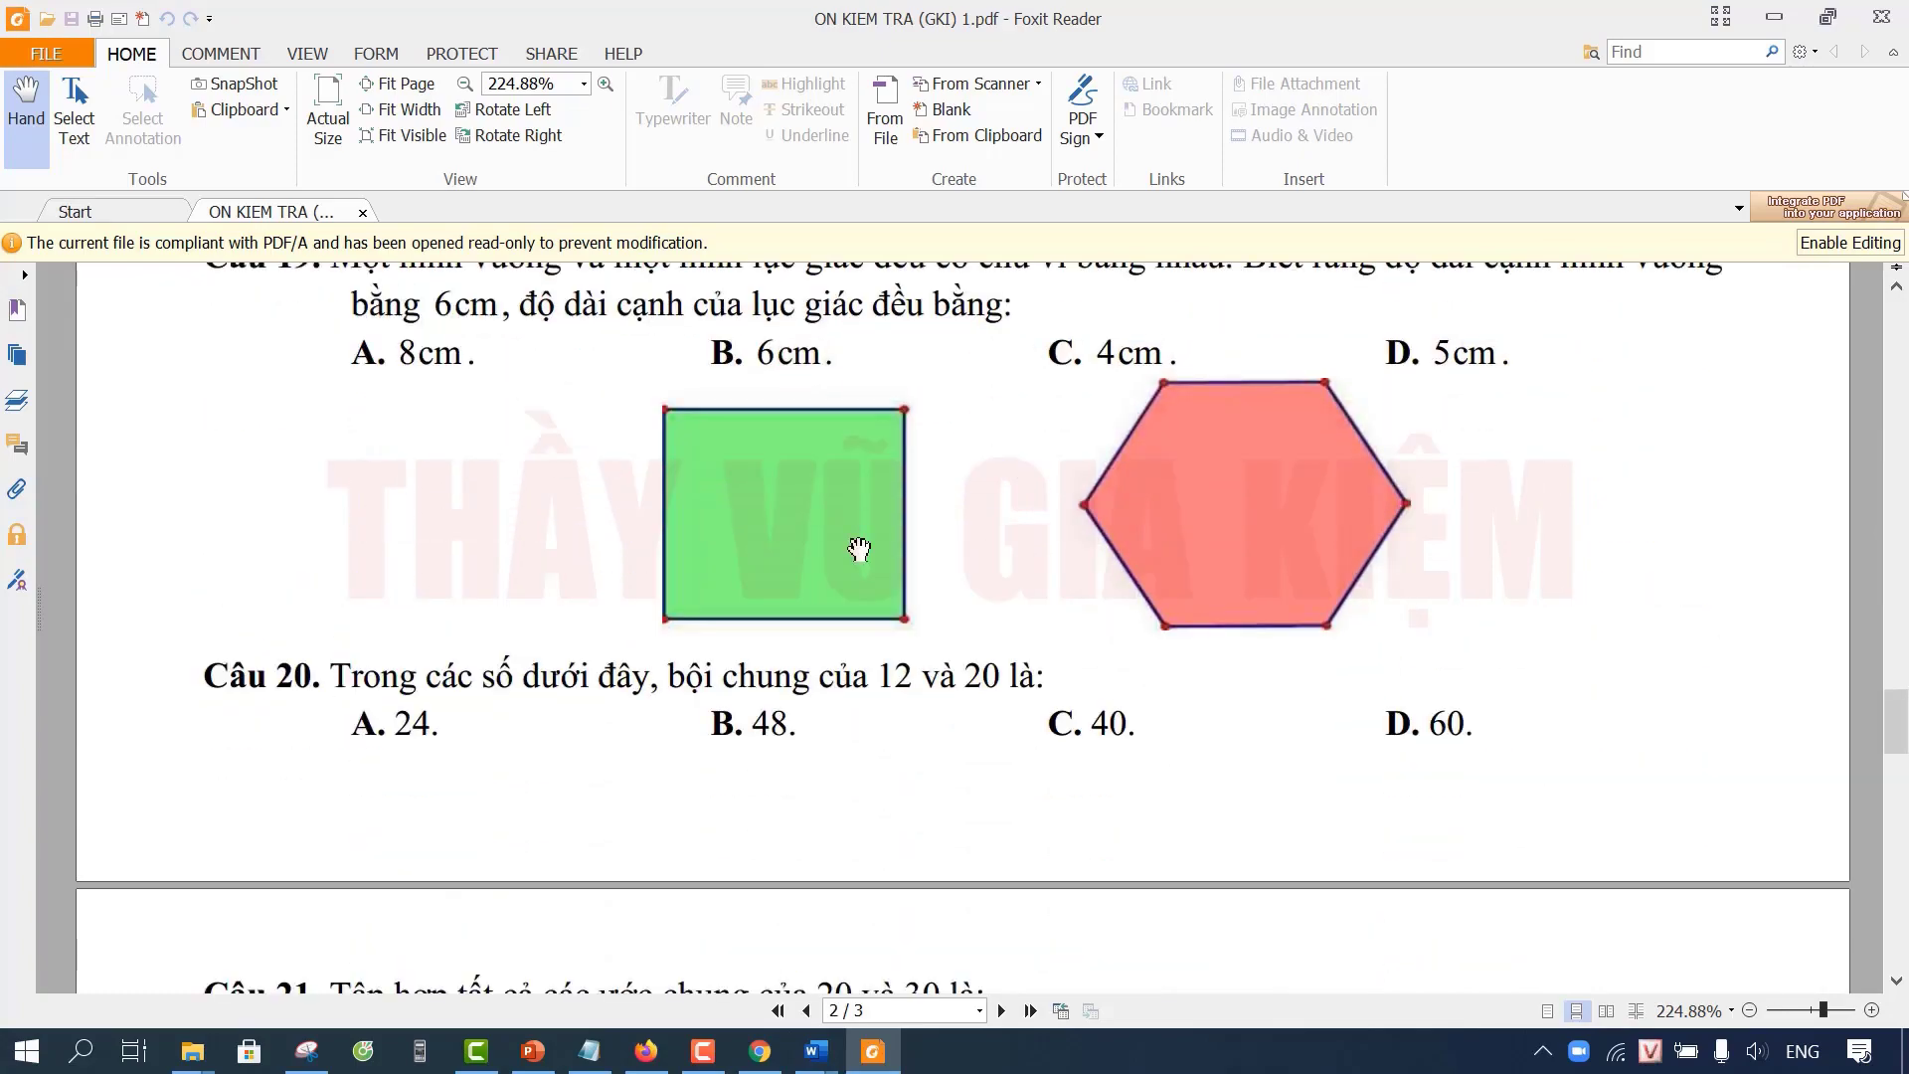
pyautogui.scroll(-10, 860, 549)
pyautogui.scroll(-20, 860, 548)
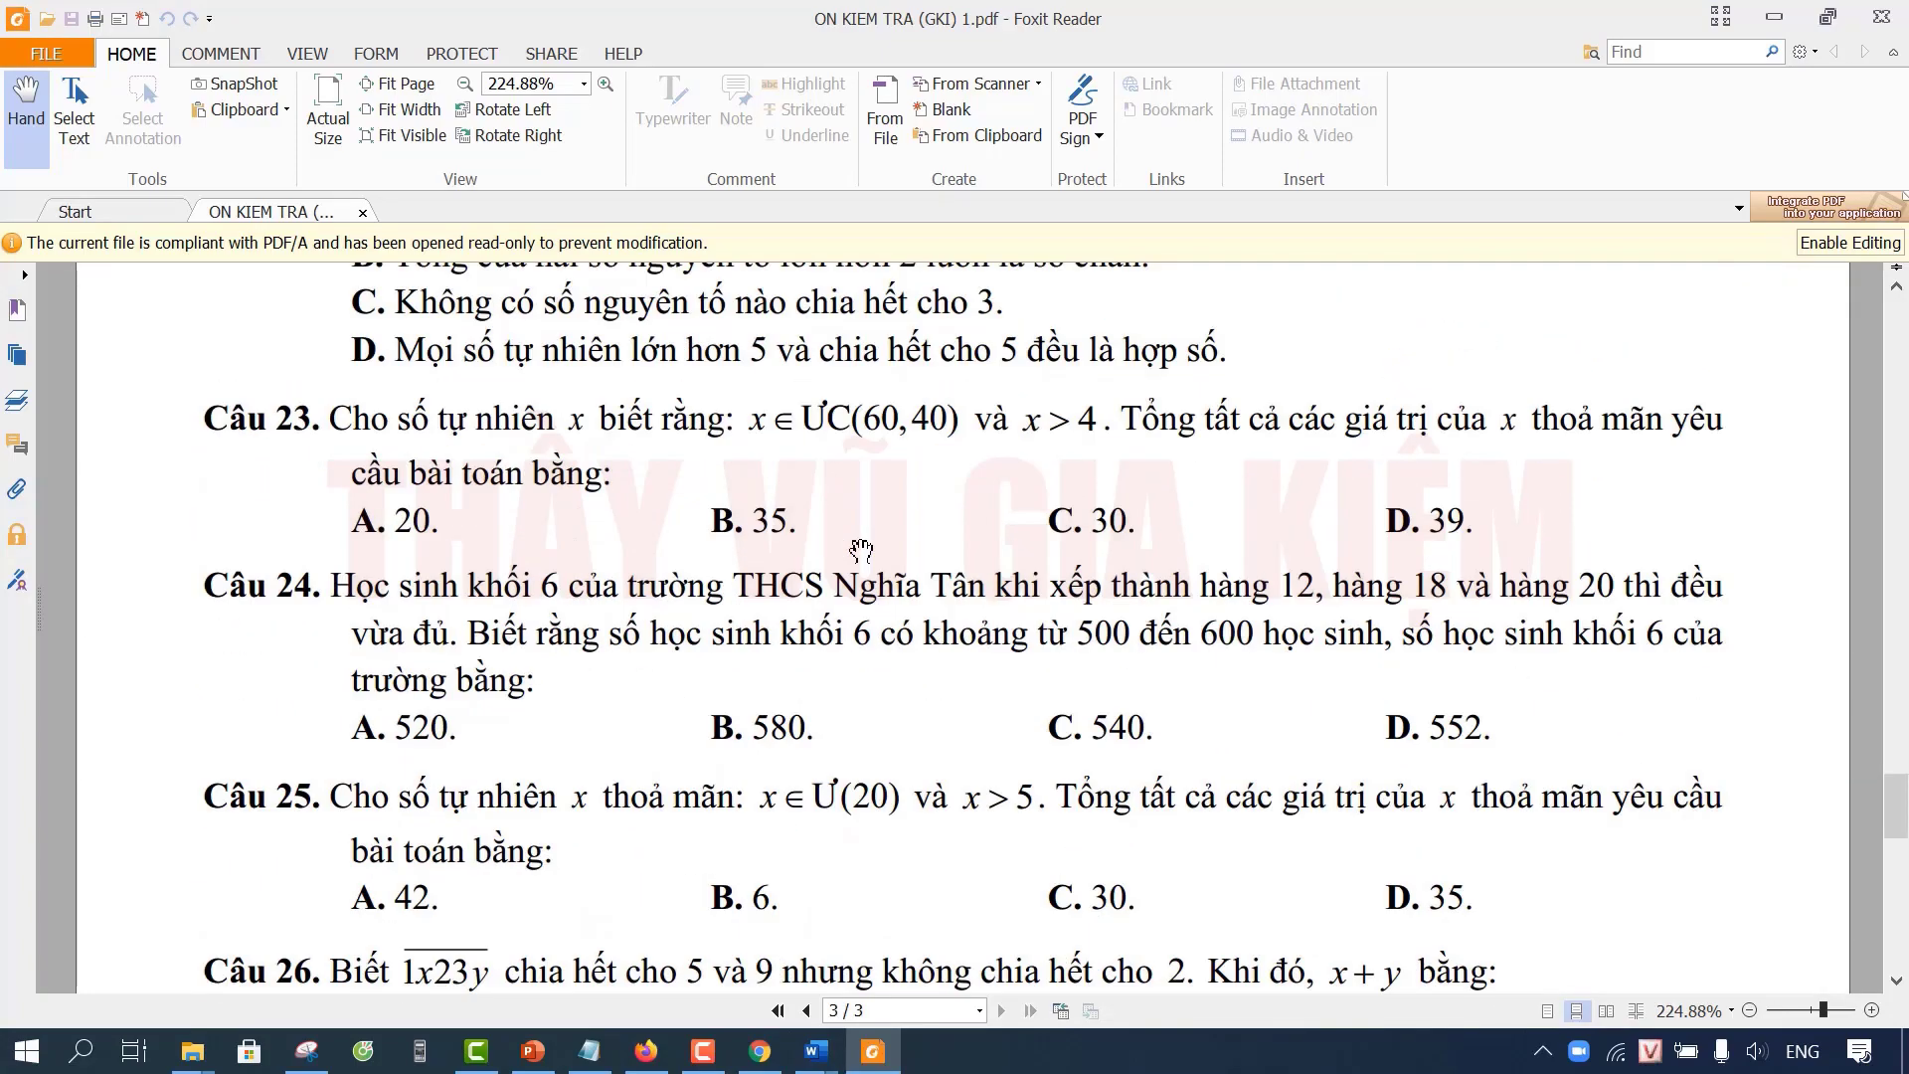
pyautogui.scroll(-1, 861, 552)
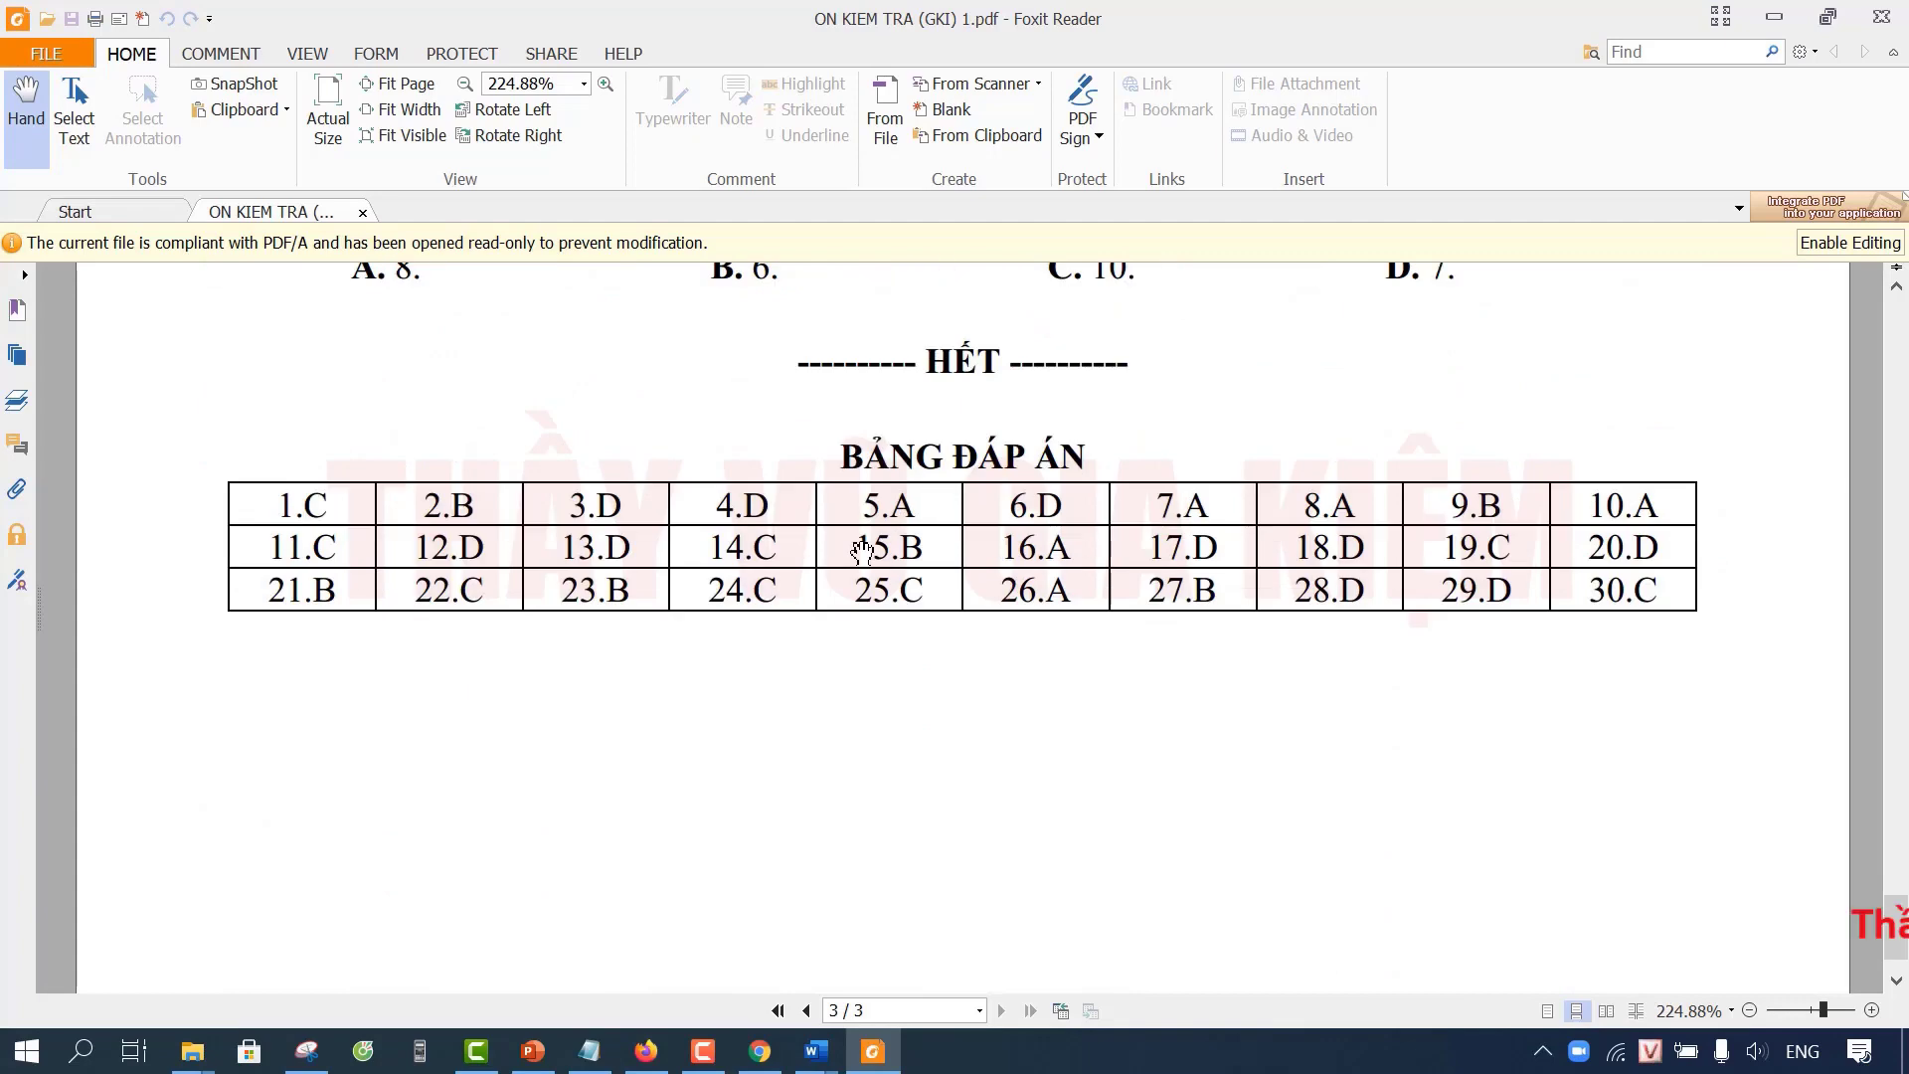
pyautogui.scroll(1, 864, 542)
pyautogui.scroll(3, 864, 542)
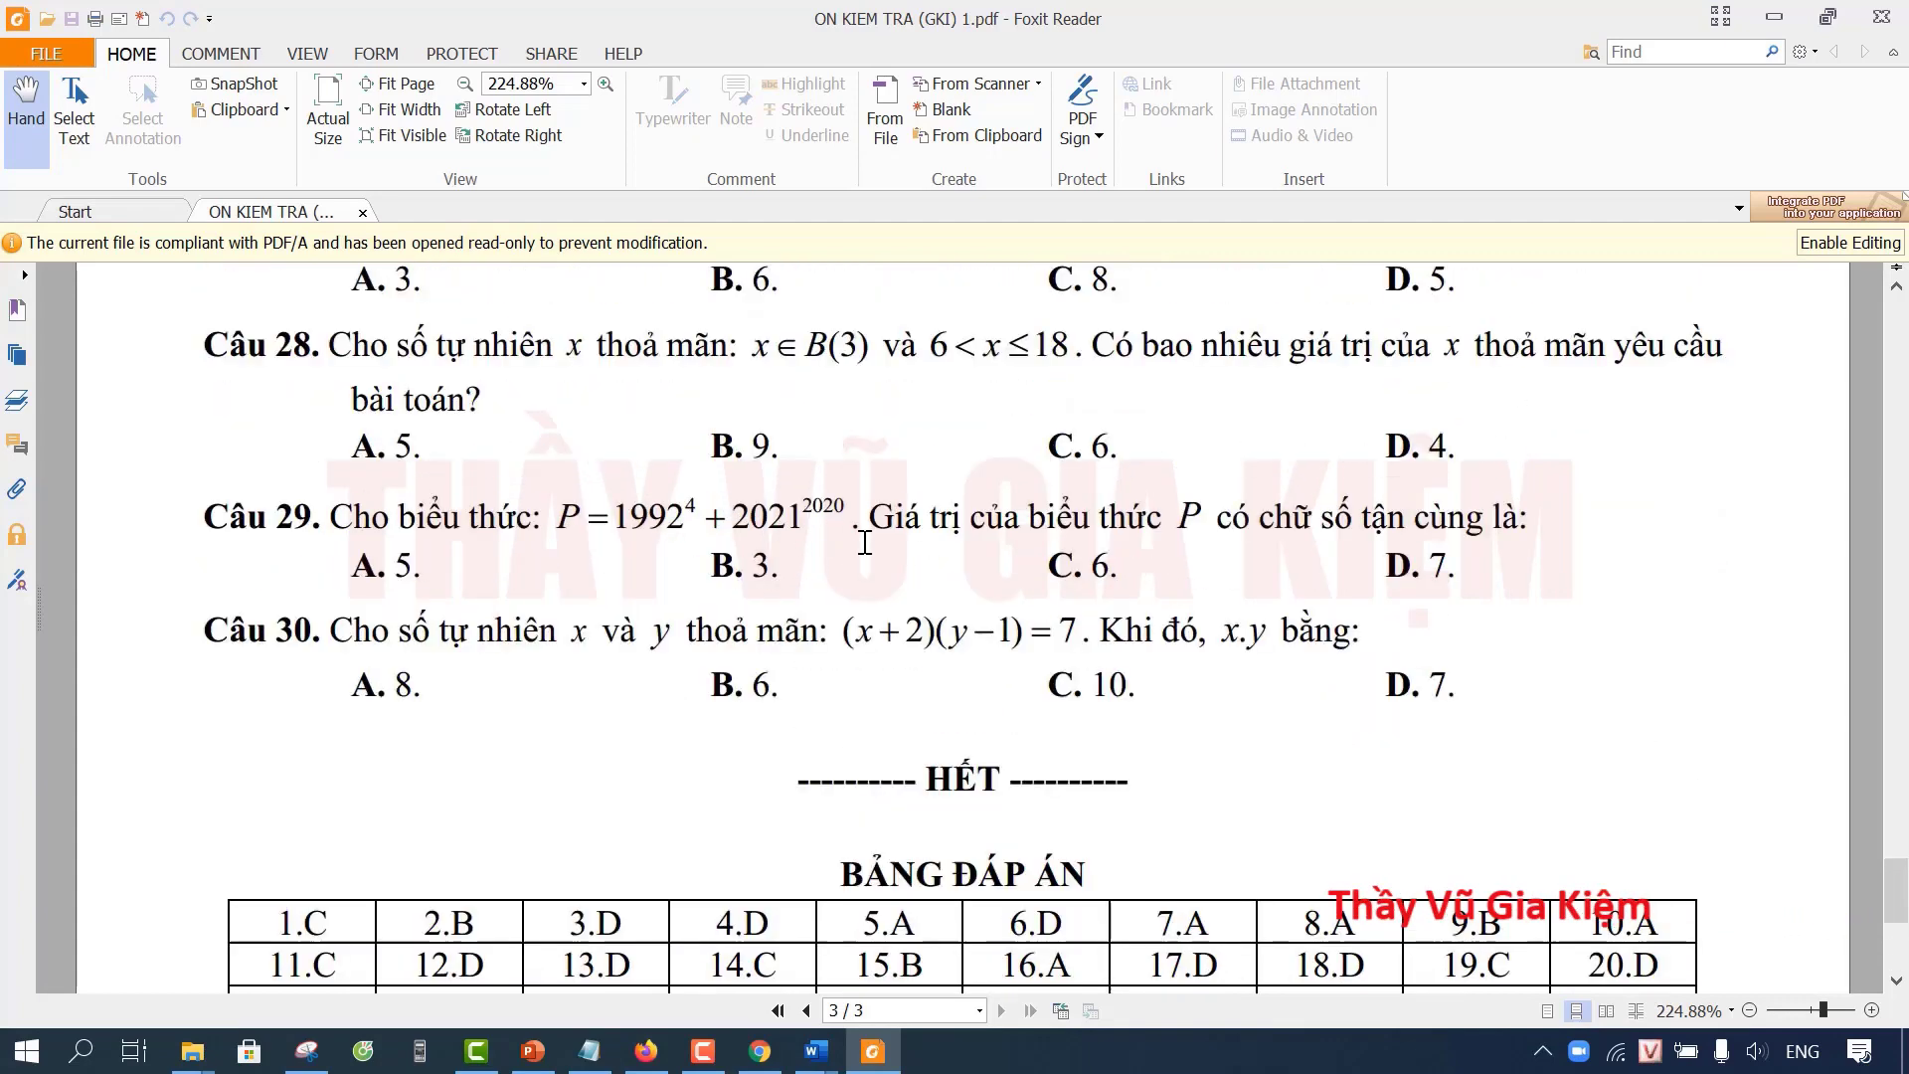
pyautogui.scroll(-1, 1329, 451)
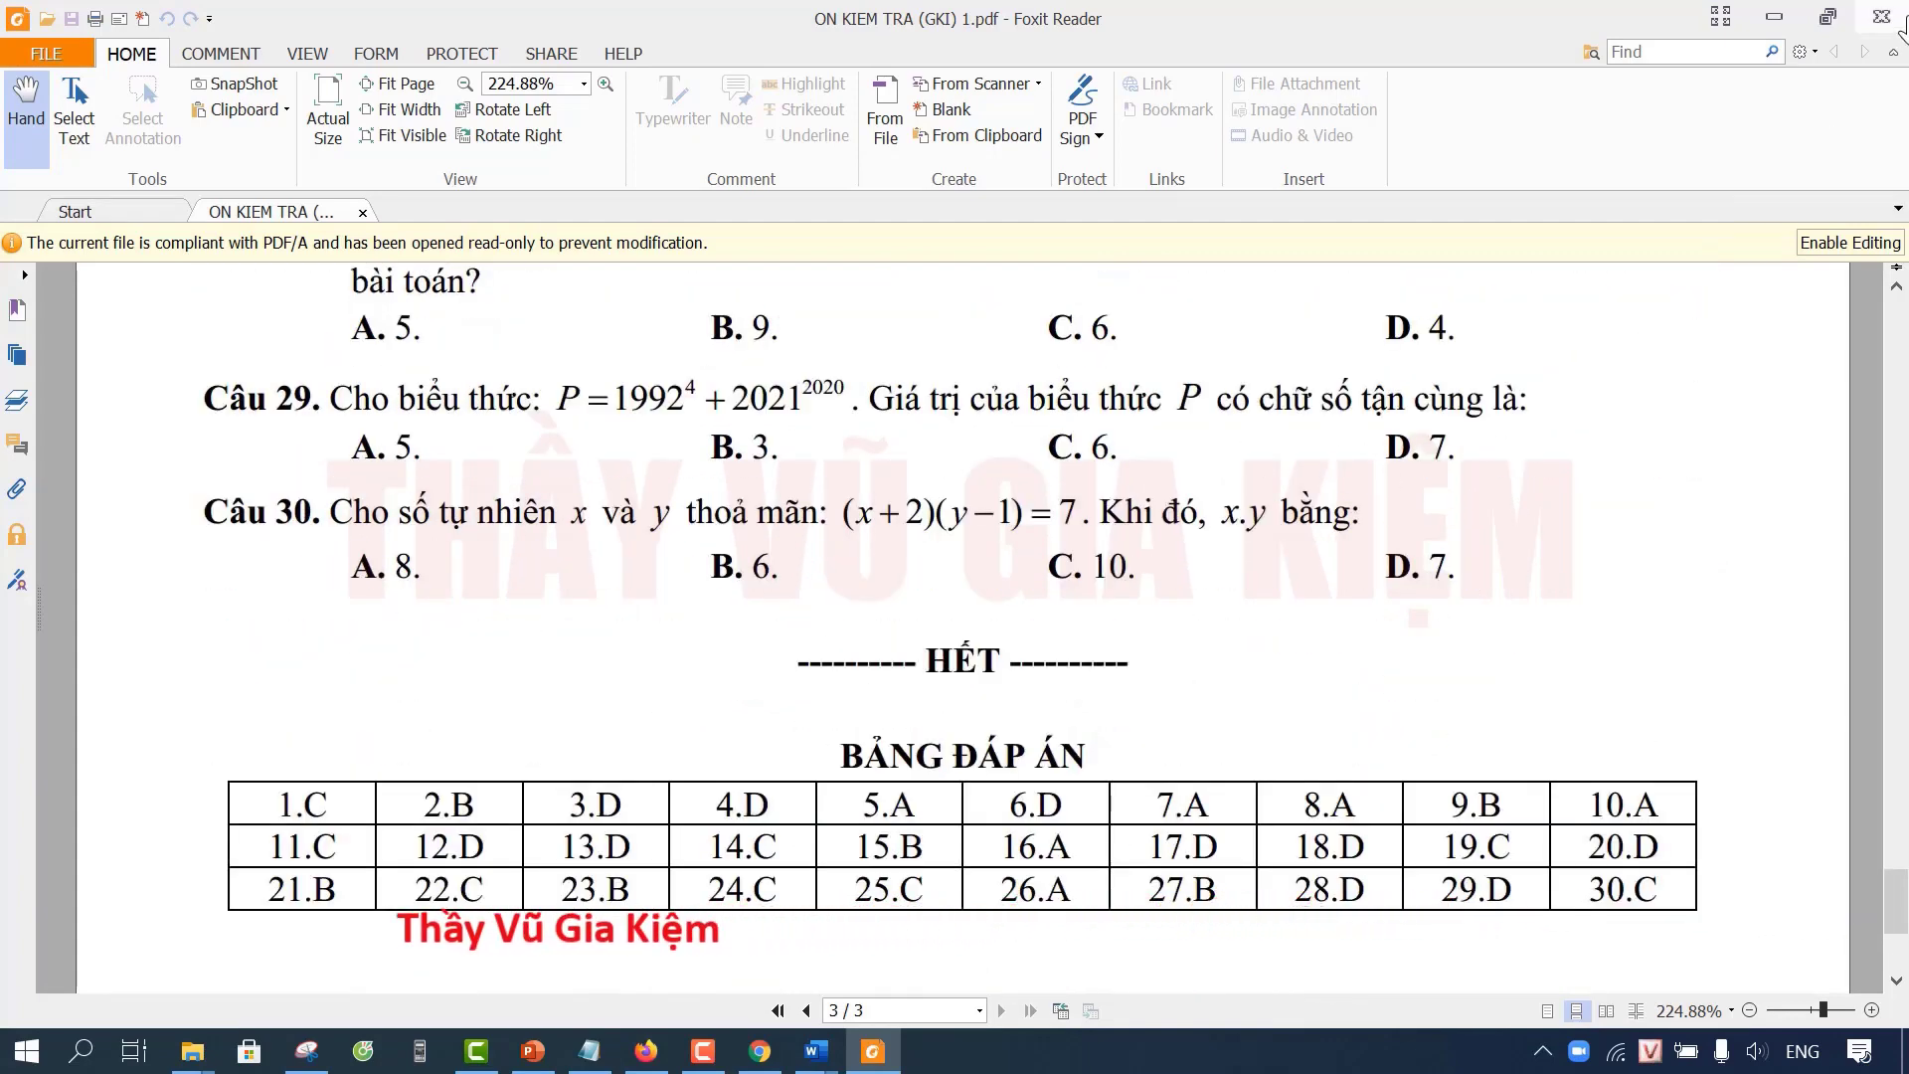
pyautogui.click(1881, 15)
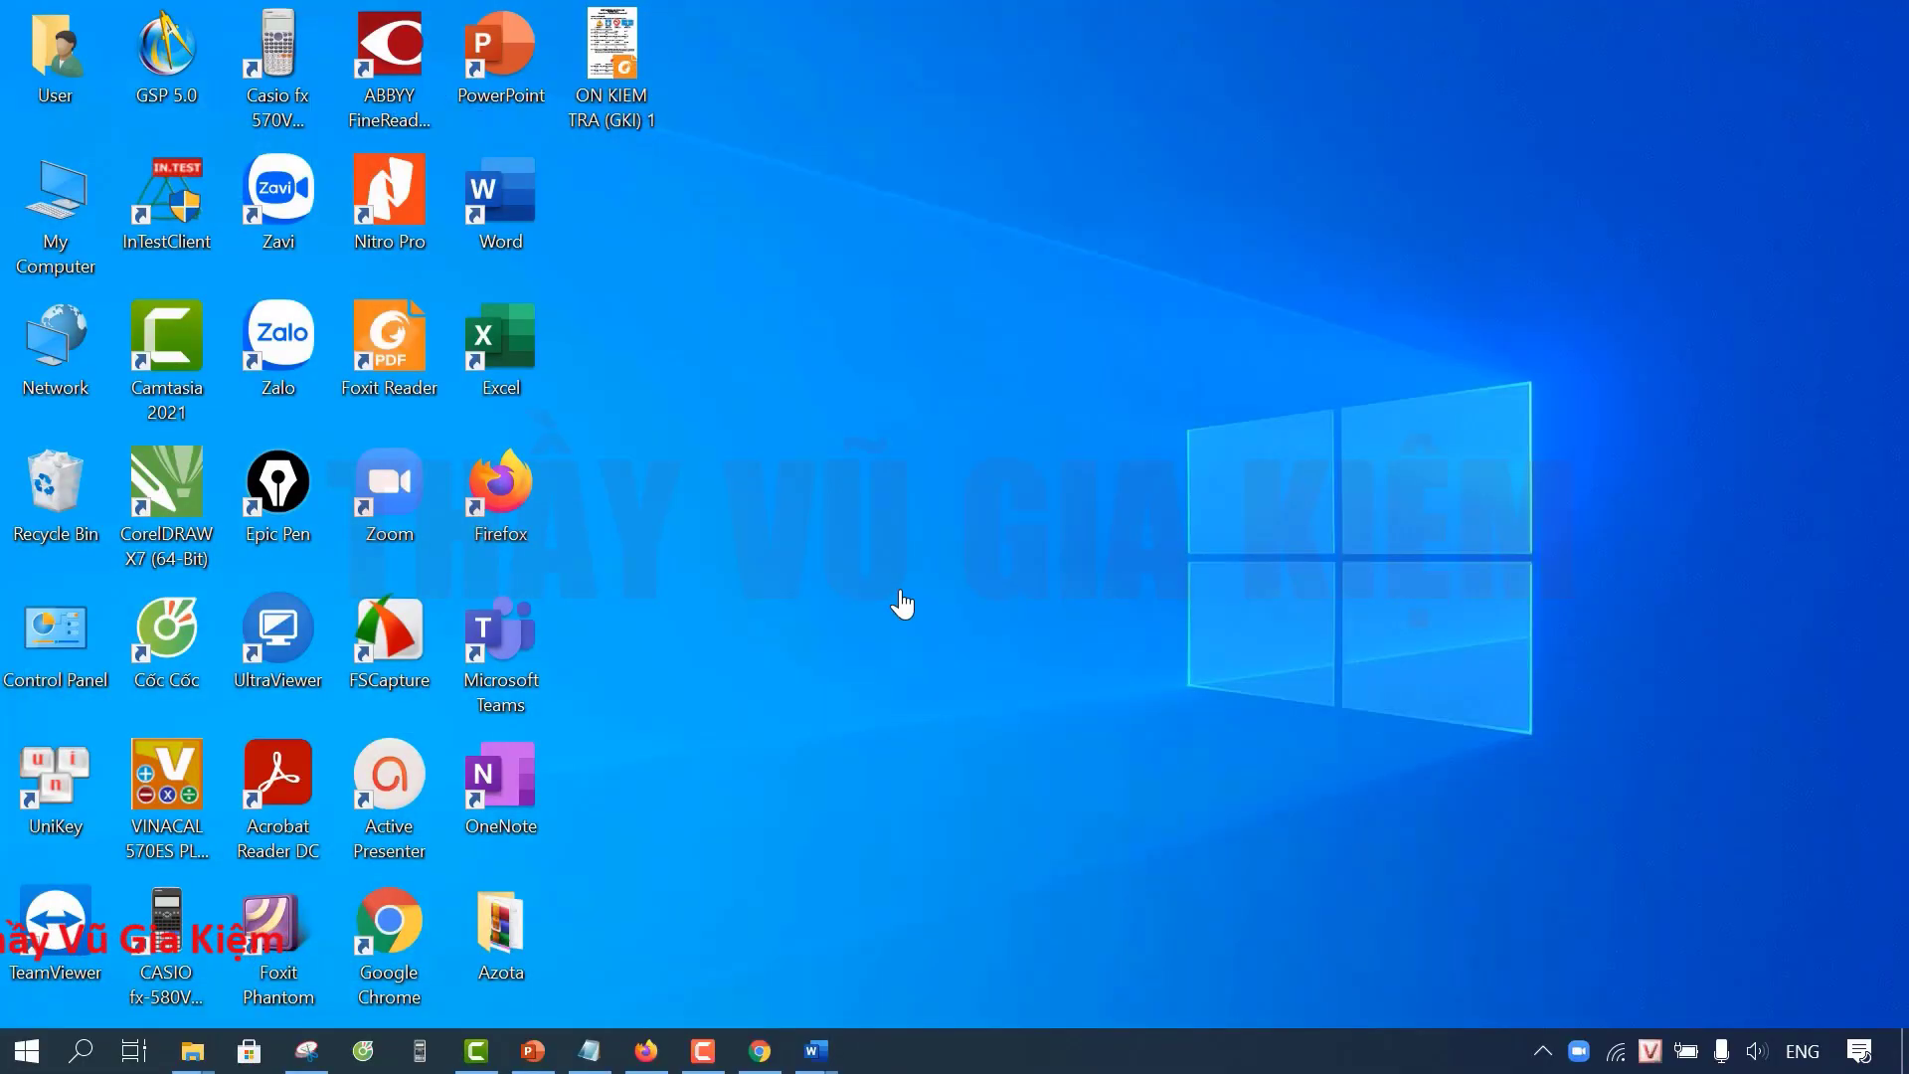
# Step: In Azota, open the Đề thi test bank's TOAN 6 folder and start a new test with + Tạo đề
pyautogui.hotkey('alt', 'Tab')
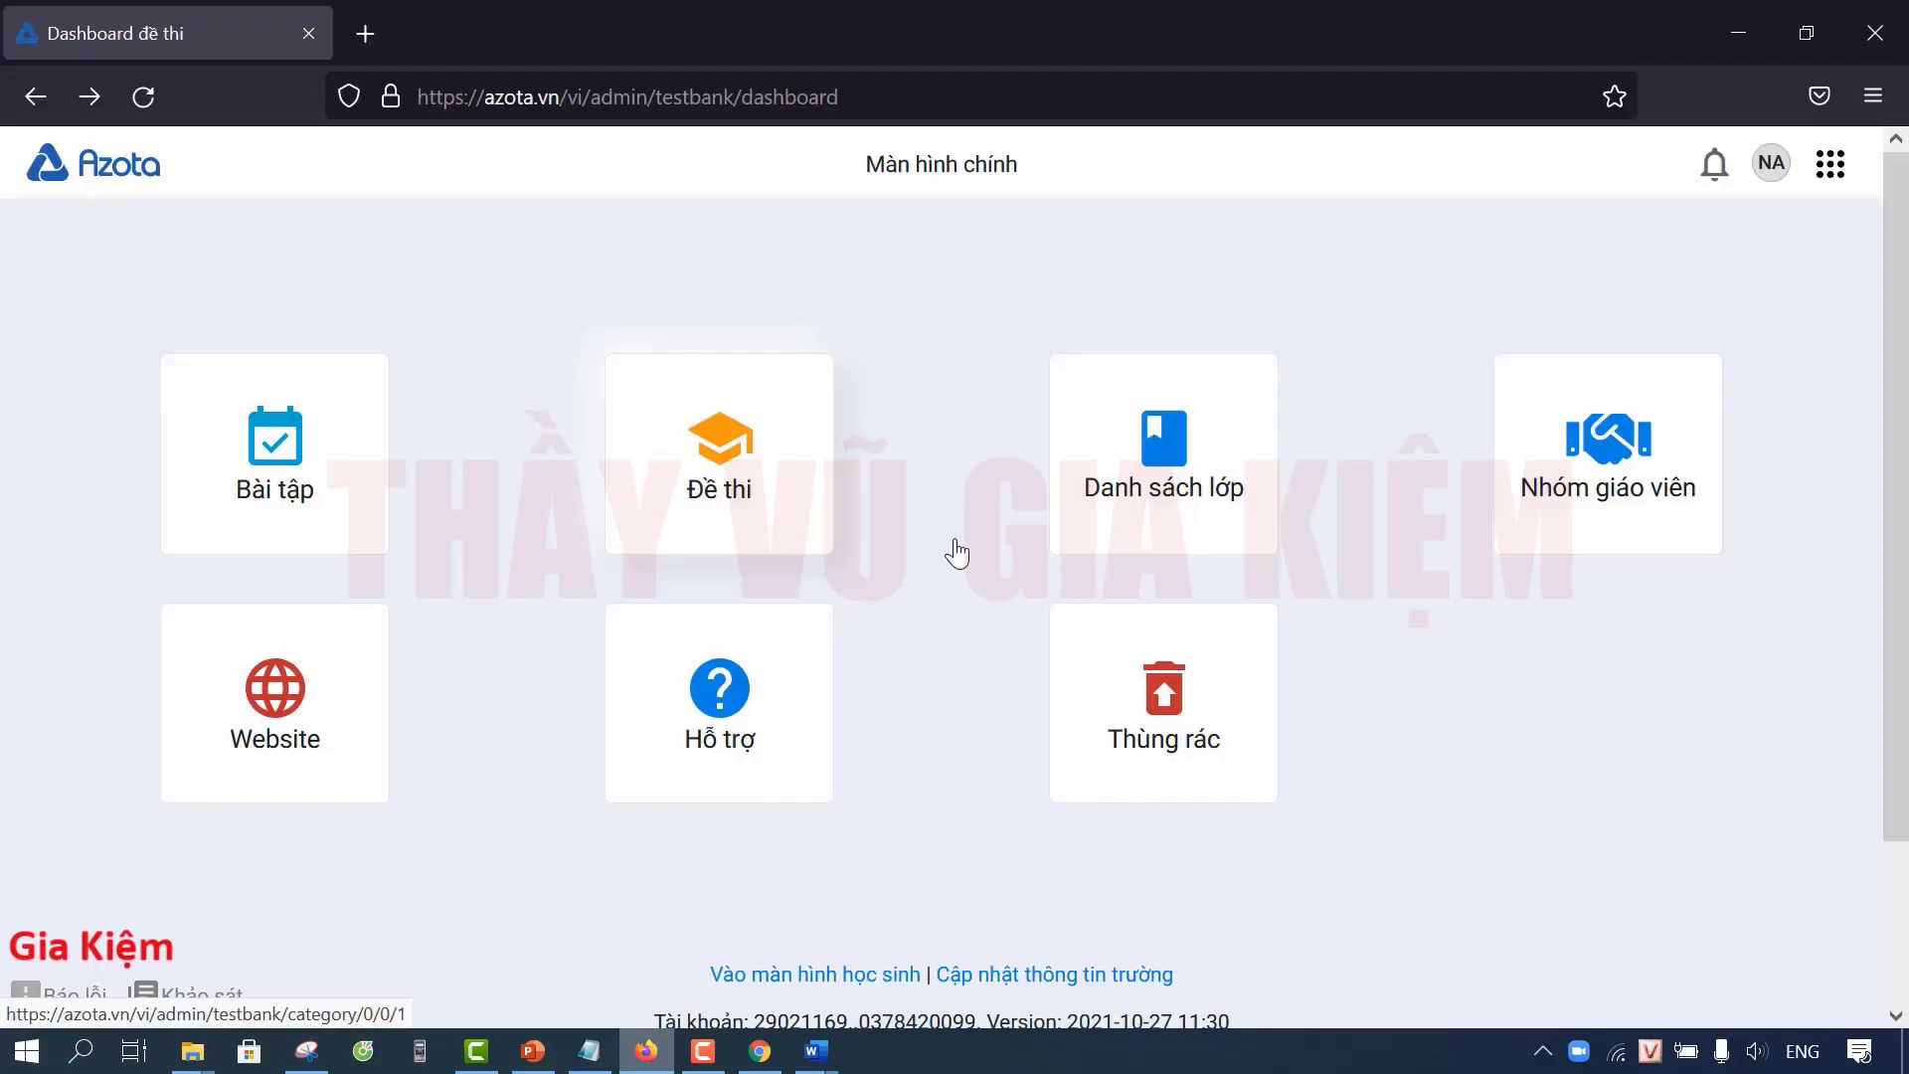
pyautogui.click(730, 458)
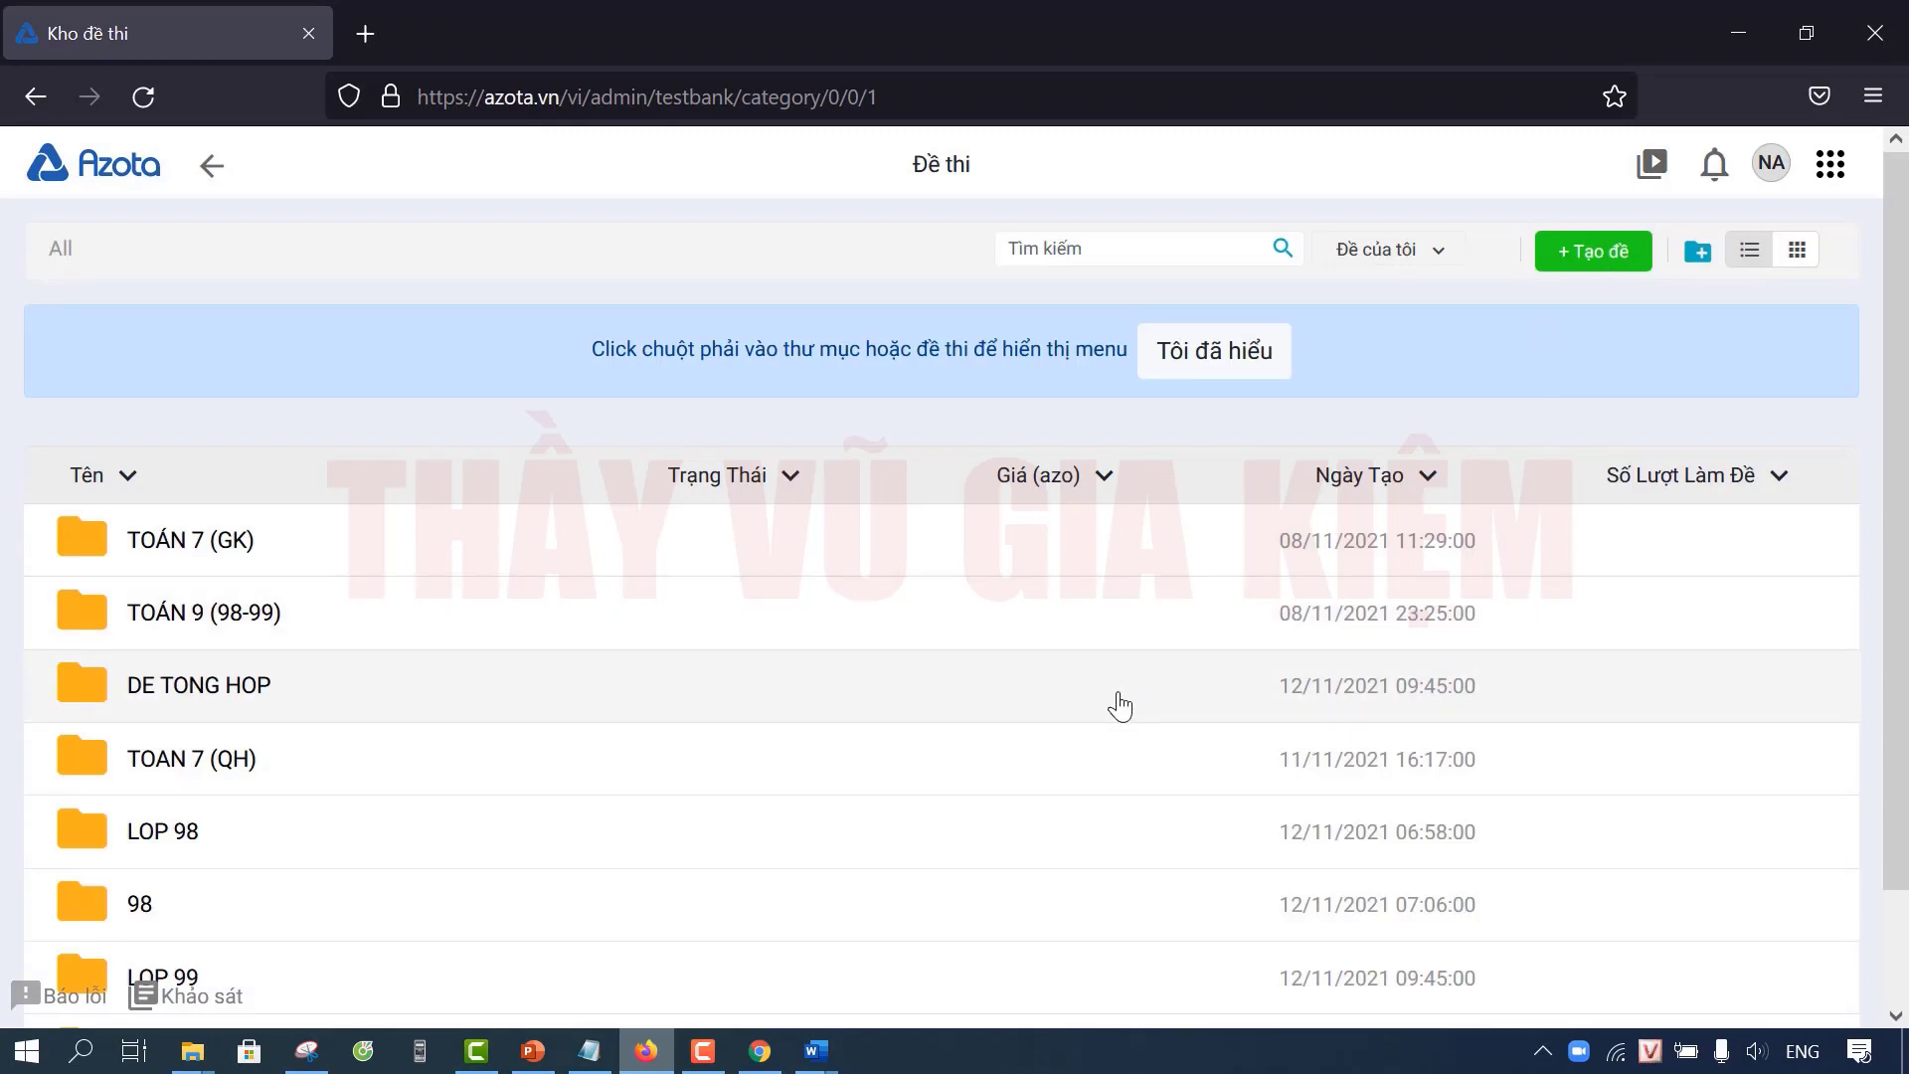
pyautogui.scroll(-5, 1103, 708)
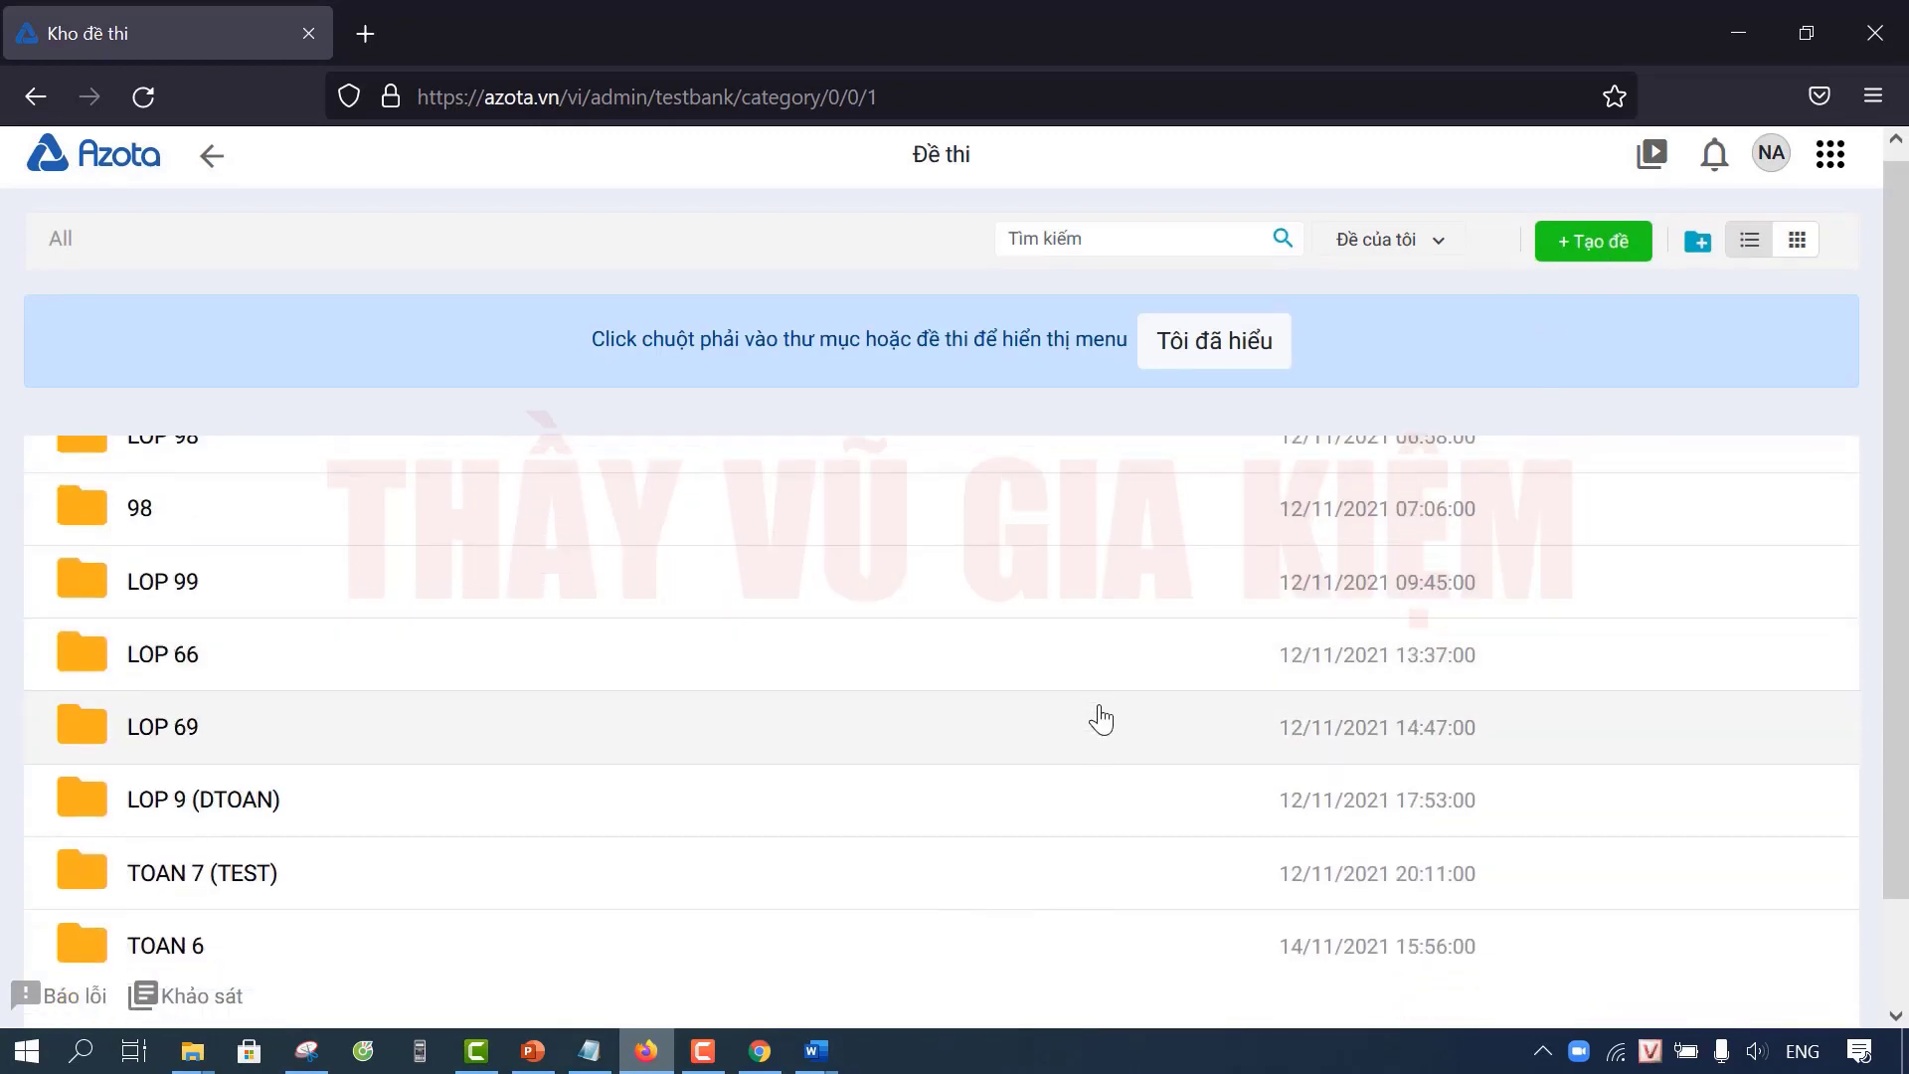
pyautogui.scroll(1, 1100, 717)
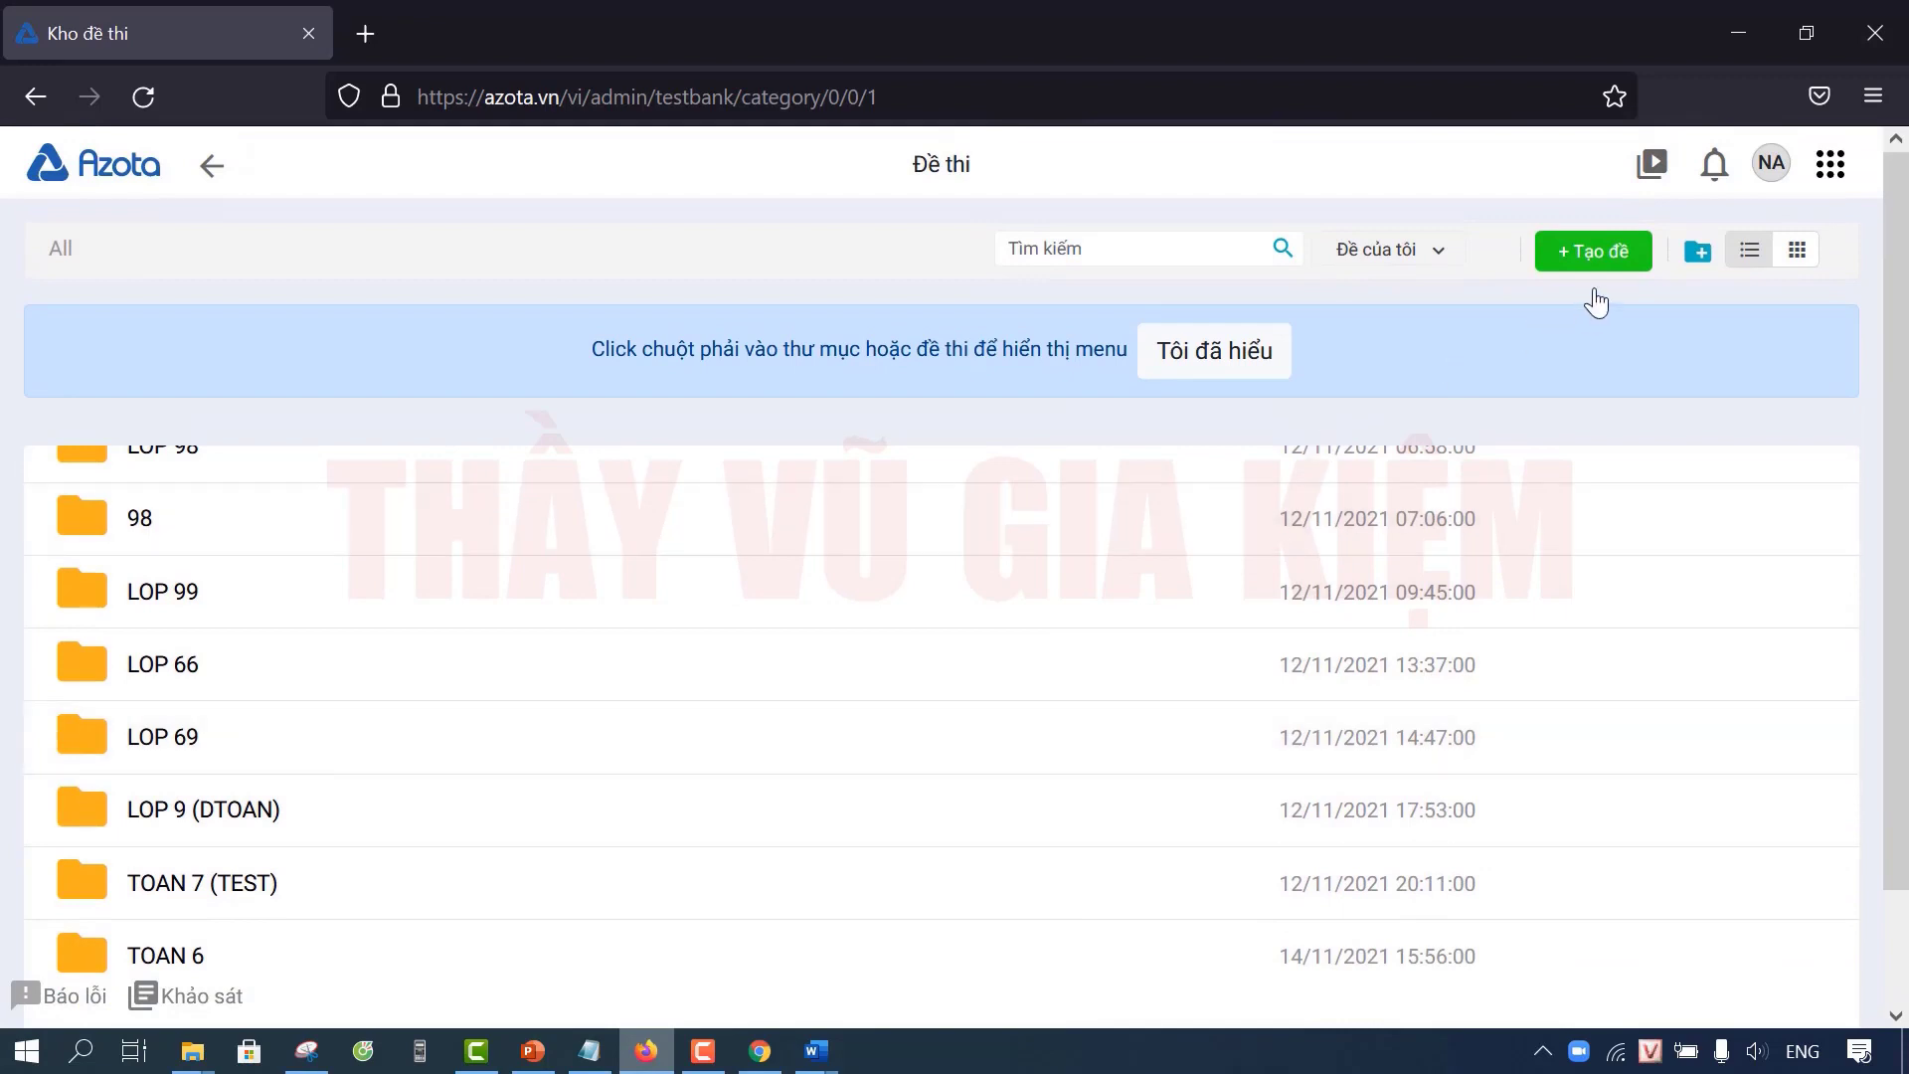
pyautogui.scroll(-1, 1044, 584)
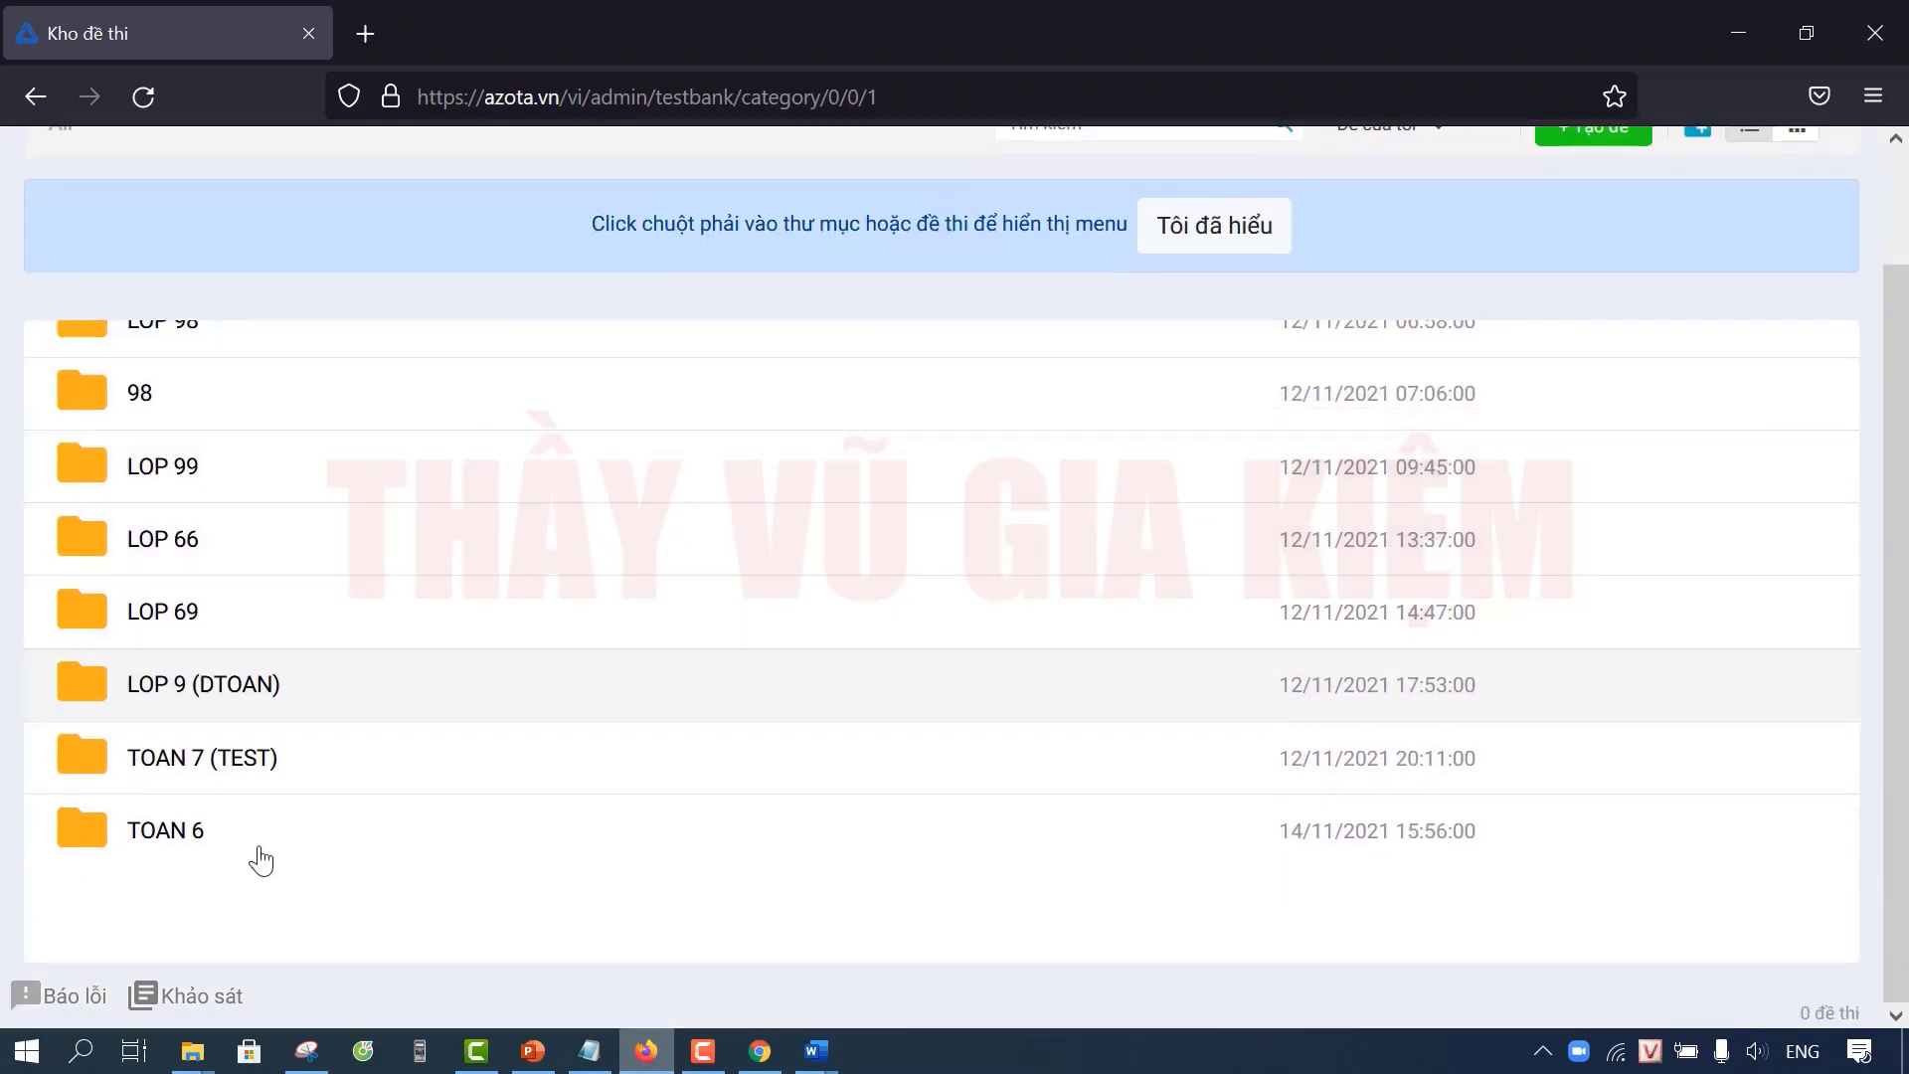
pyautogui.click(175, 845)
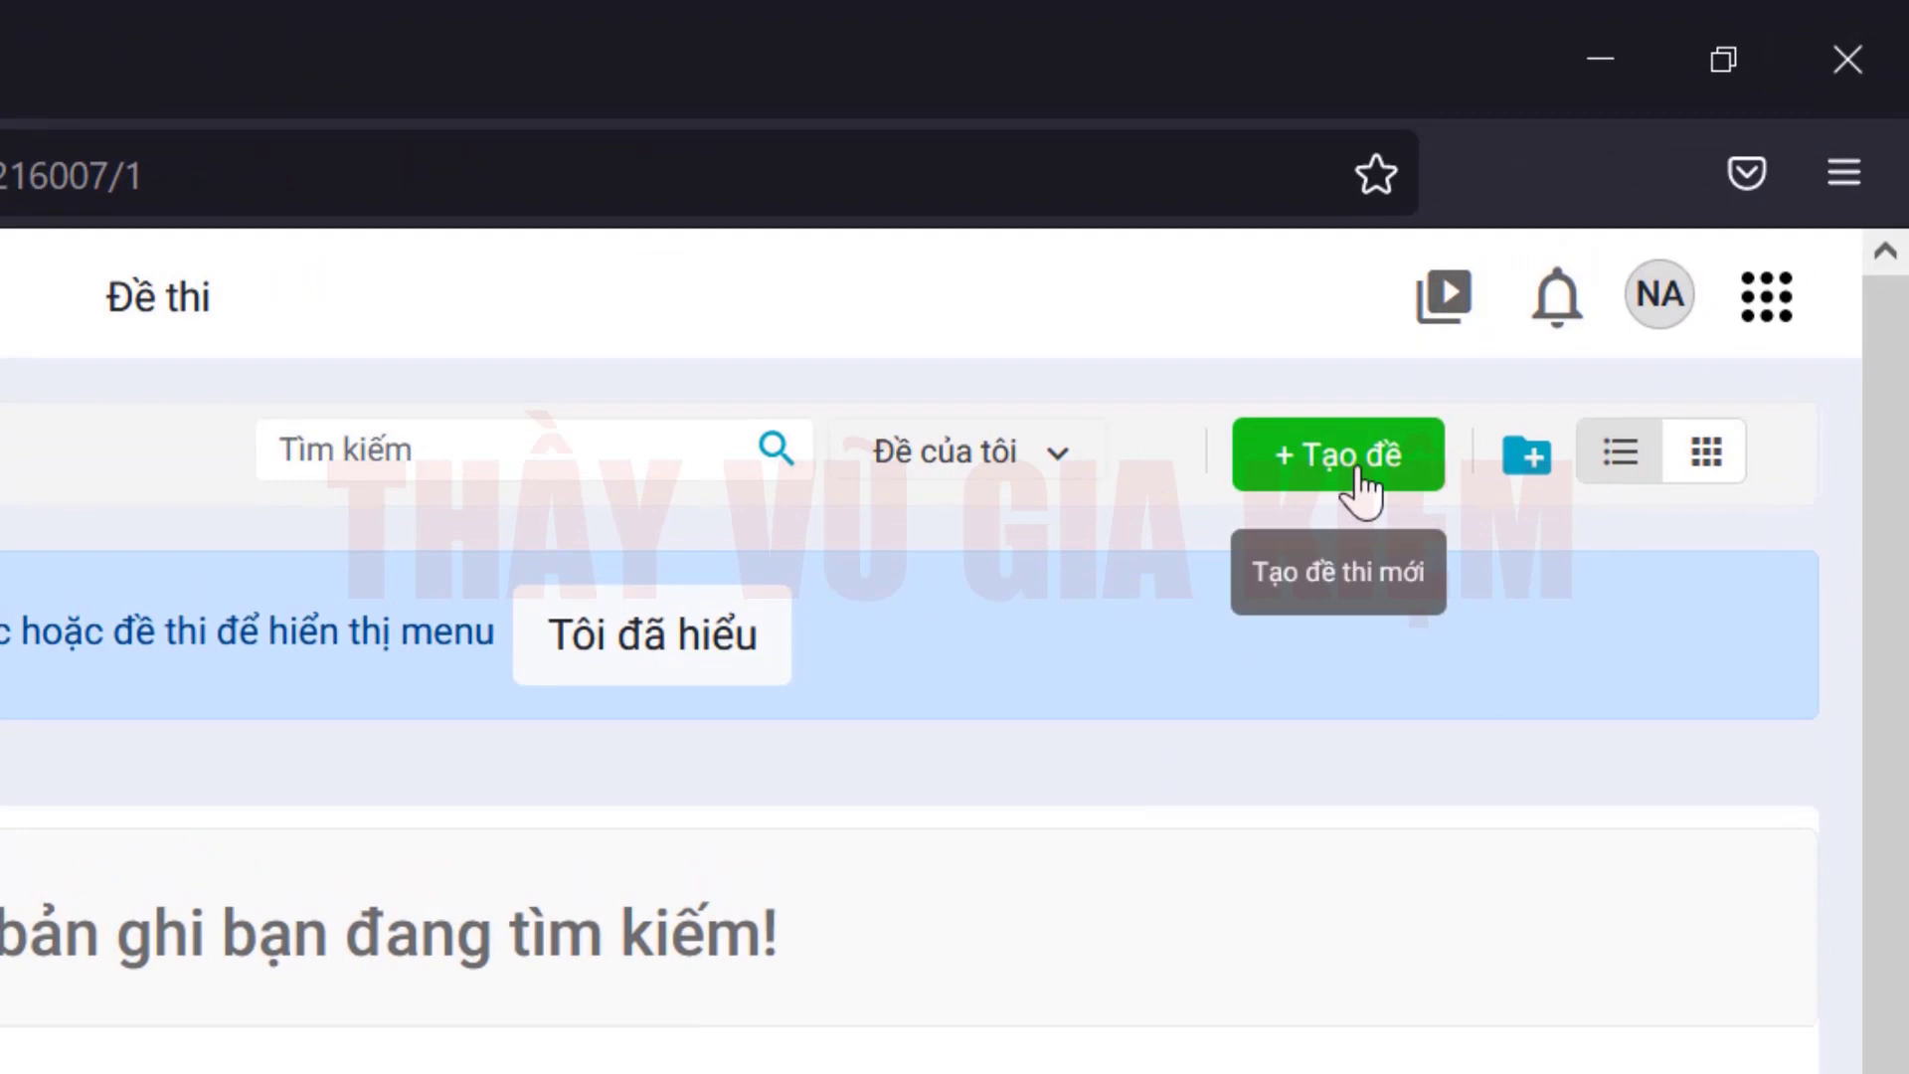
pyautogui.click(1359, 471)
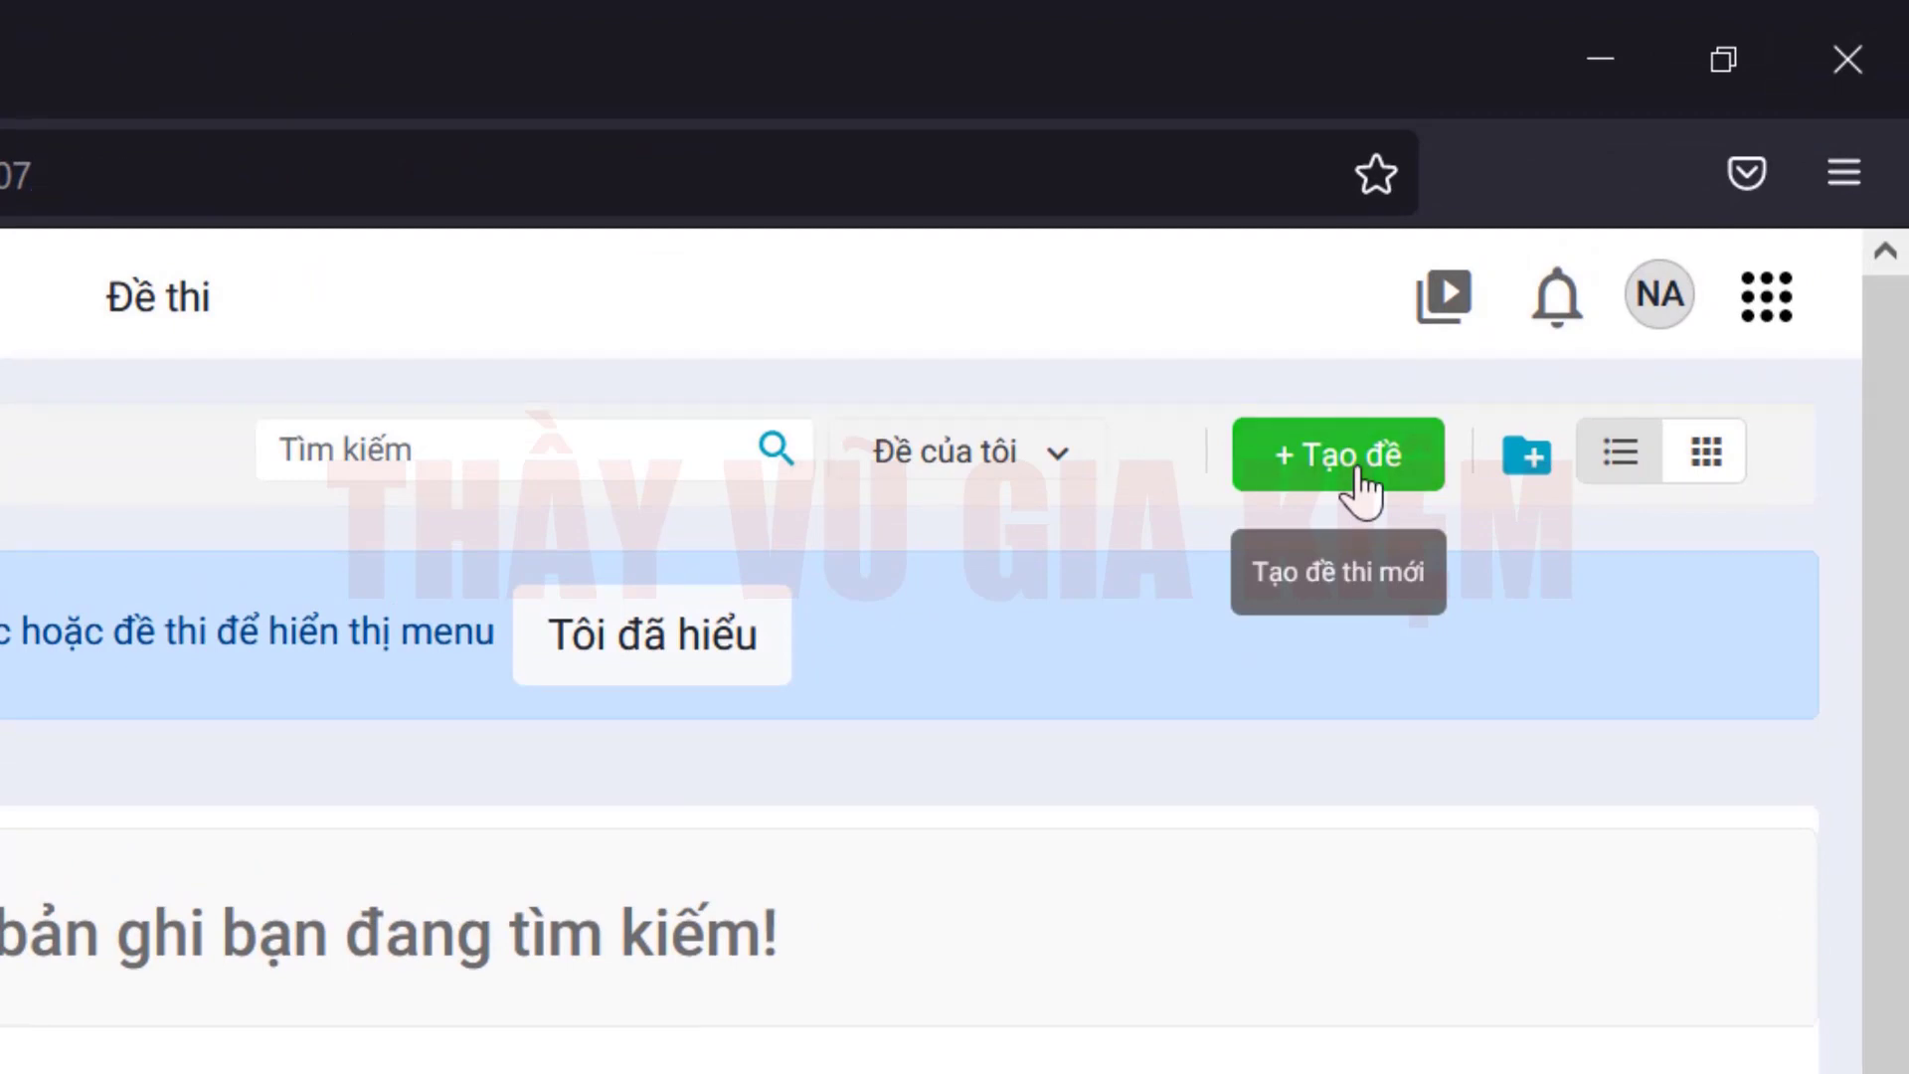